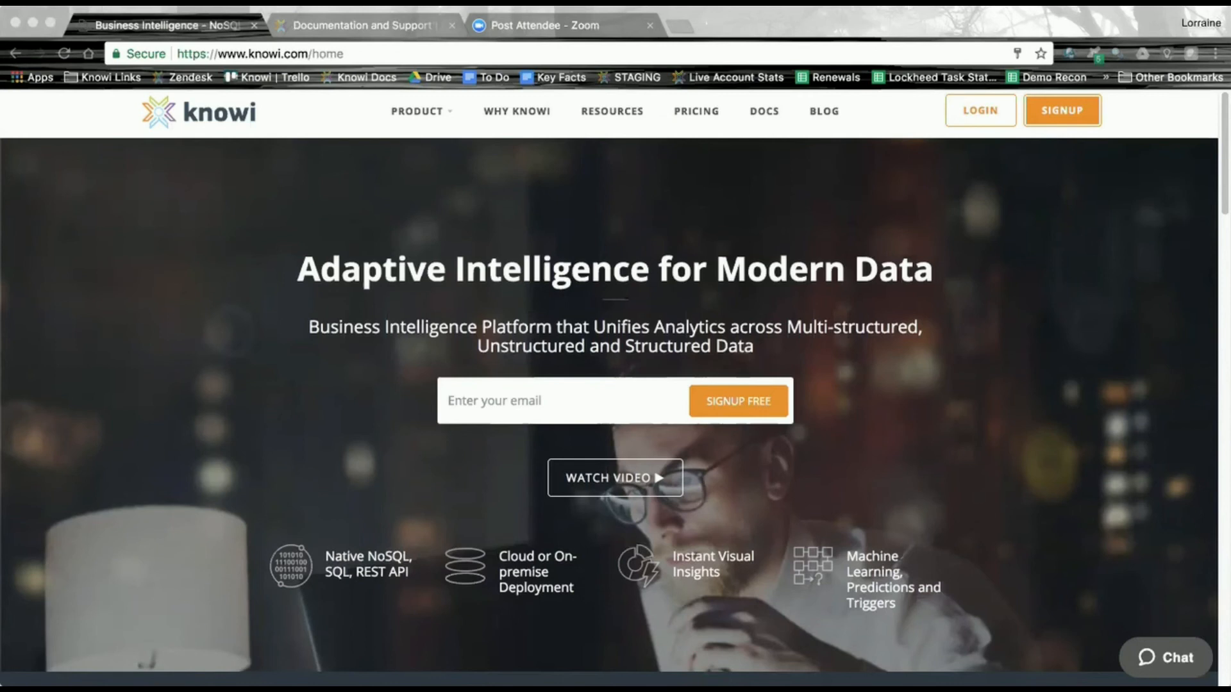
- Search the Knowi knowledge base for "predict" and open the Predictive Analytics & Forecasting article
left_click(331, 26)
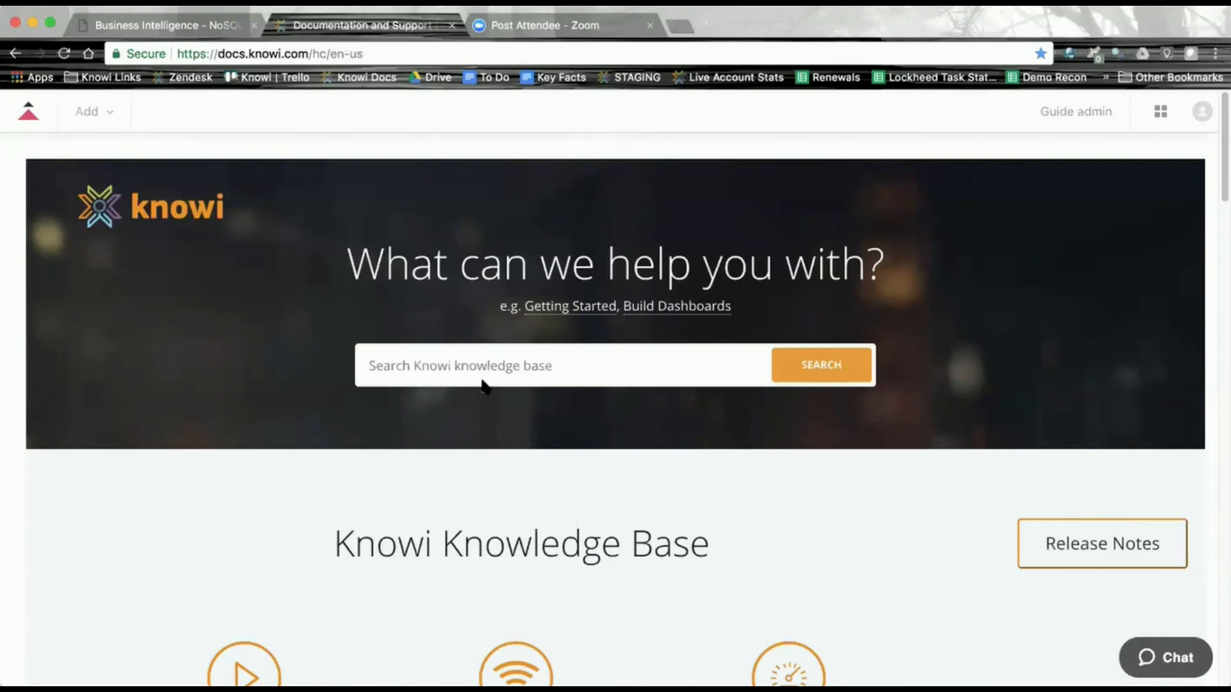
left_click(484, 359)
type("predict")
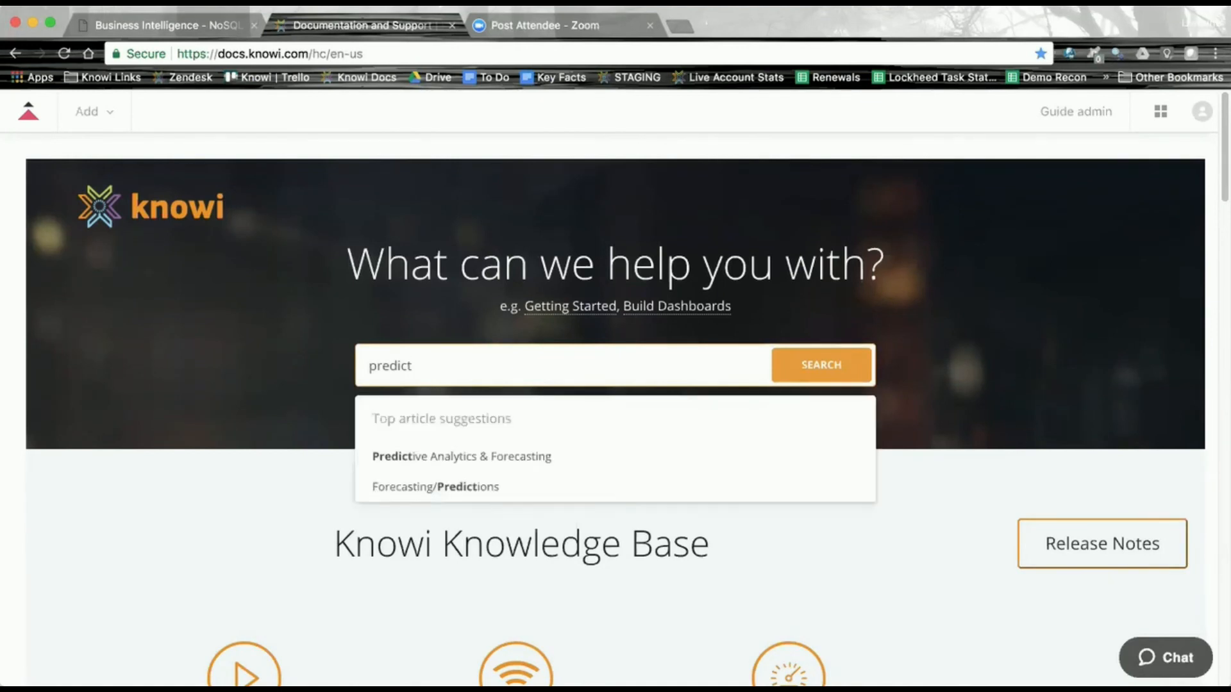
left_click(506, 455)
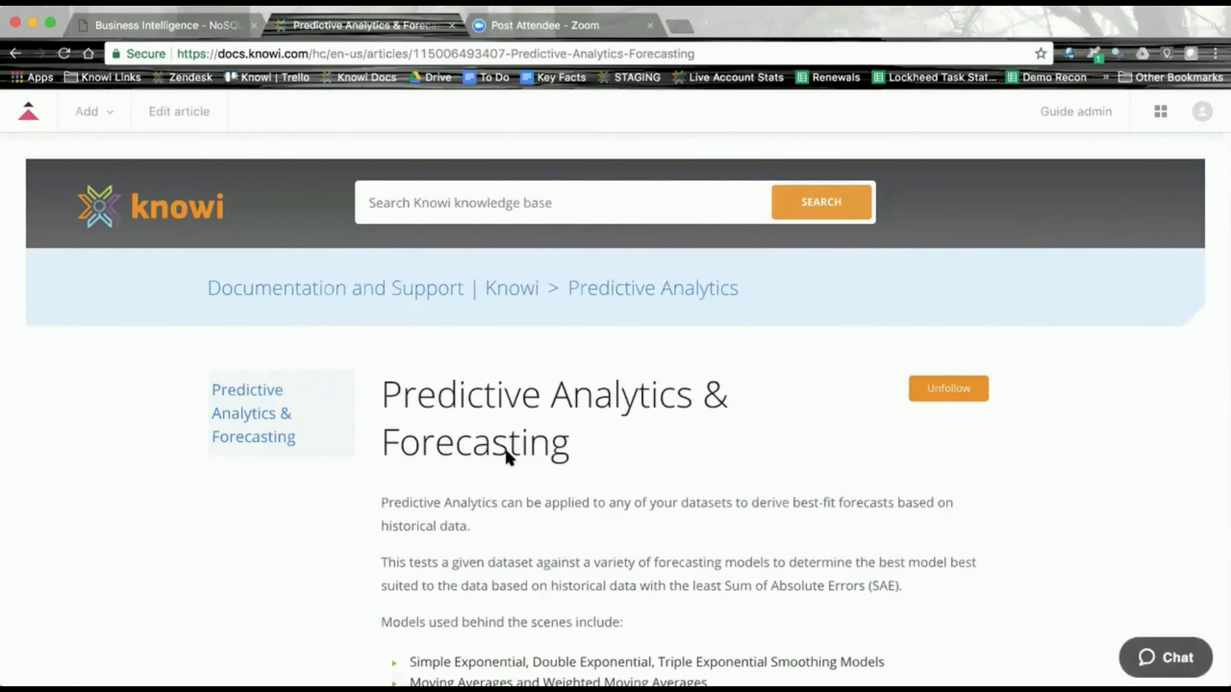
- Return to the documentation home page and view the list of Release Notes
left_click(389, 299)
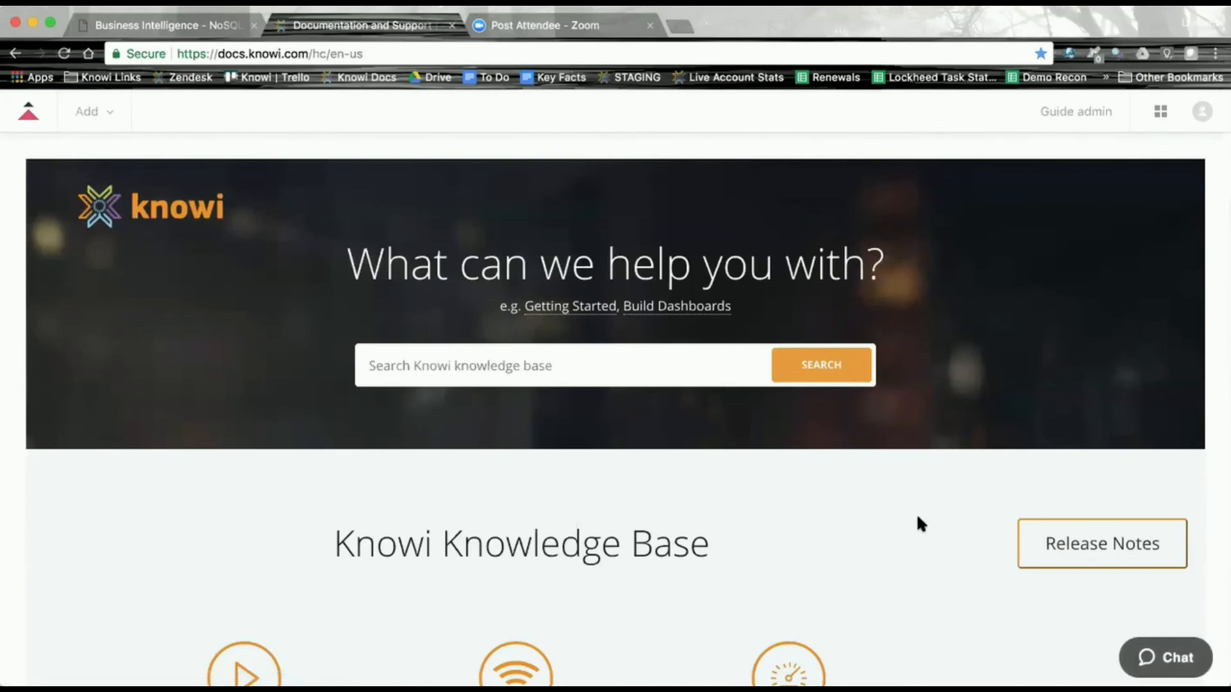
left_click(1088, 547)
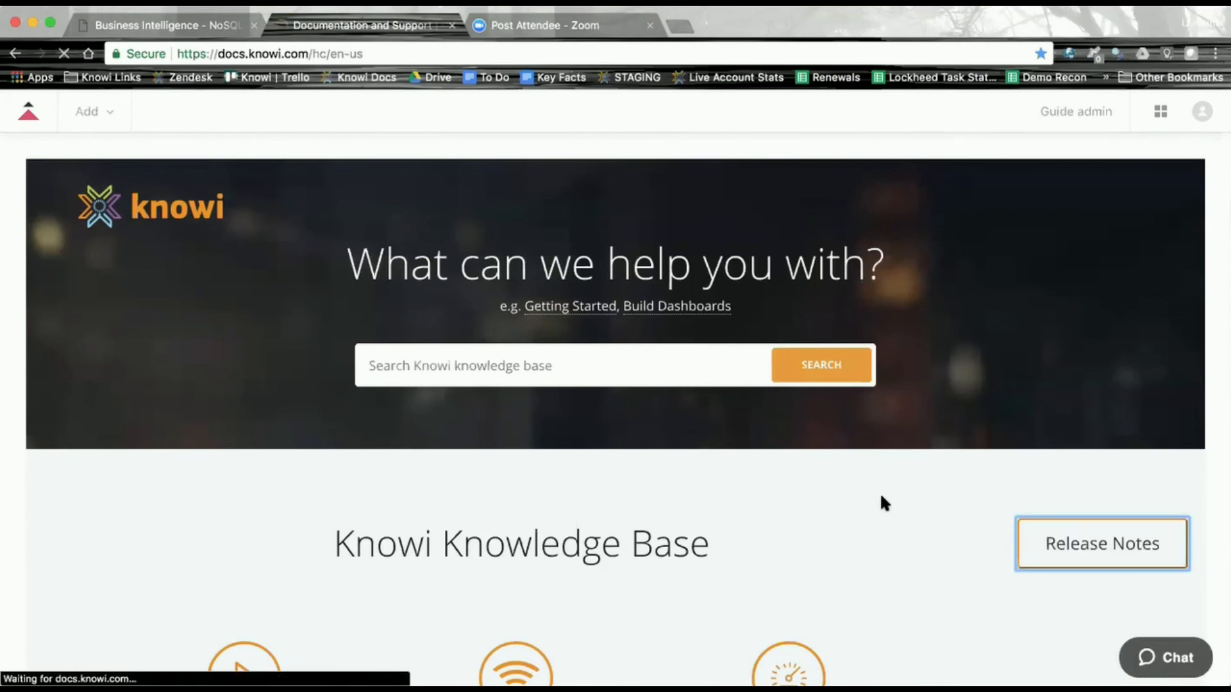
scroll(876, 504, "down", 3)
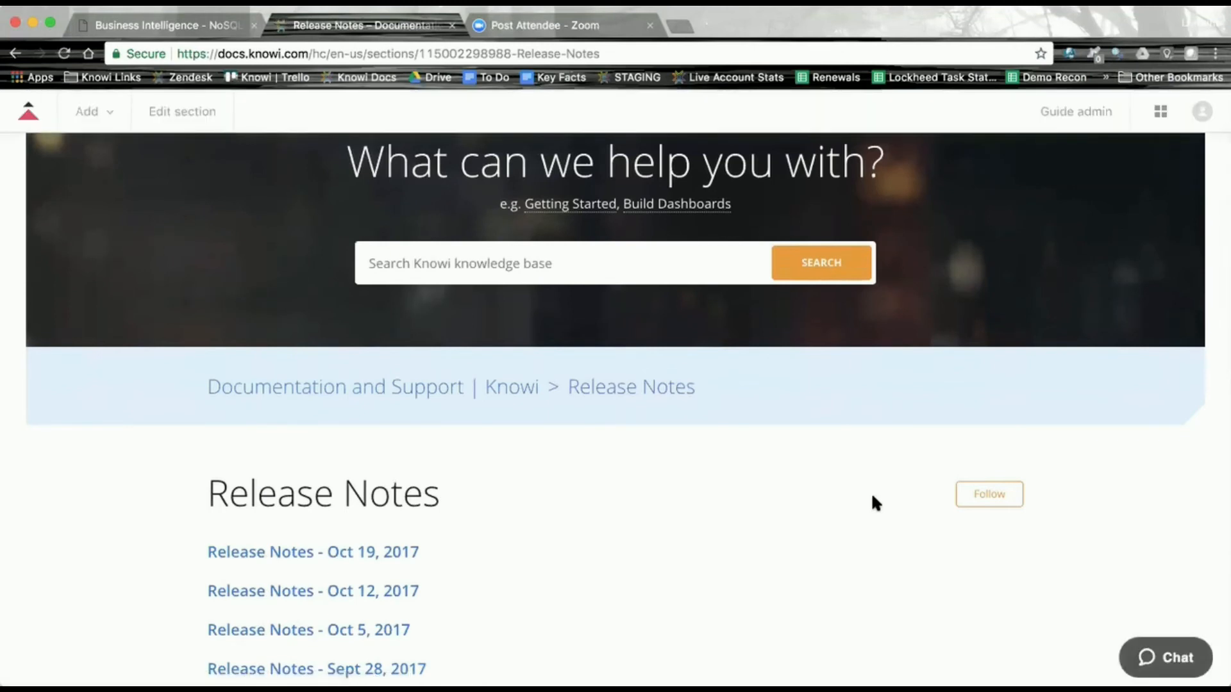
- Log in from the Knowi home page with the saved Training - Admin account
left_click(221, 27)
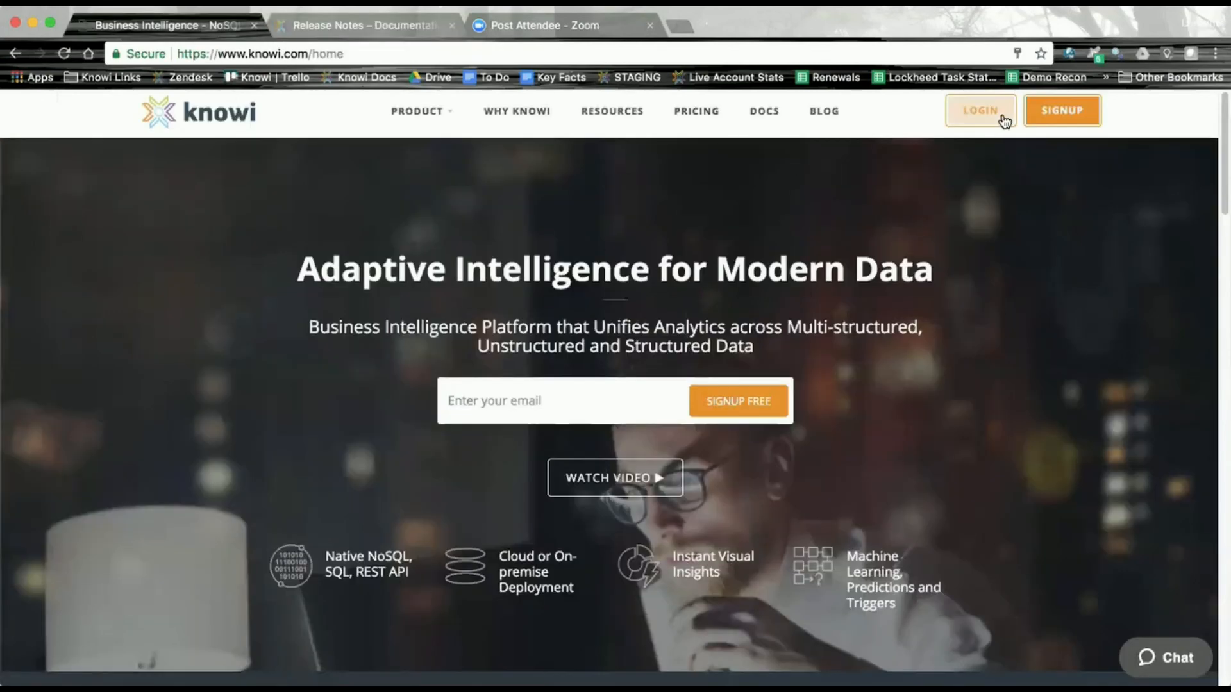
left_click(980, 105)
left_click(670, 222)
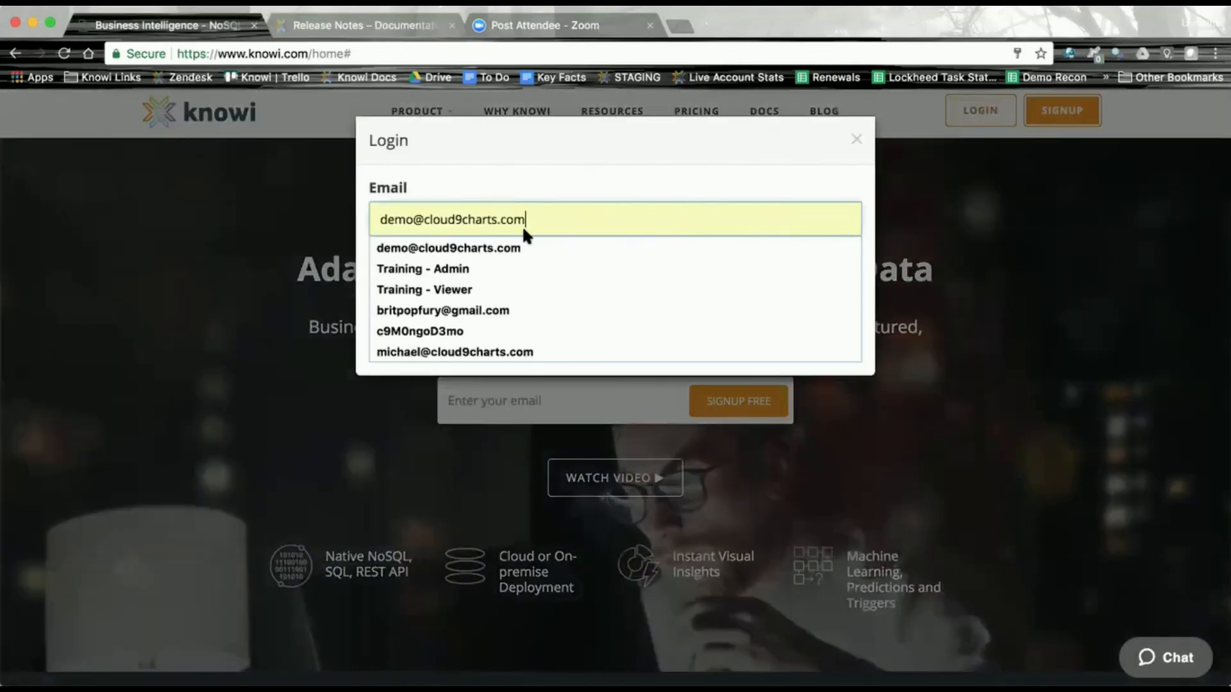
left_click(468, 268)
left_click(846, 360)
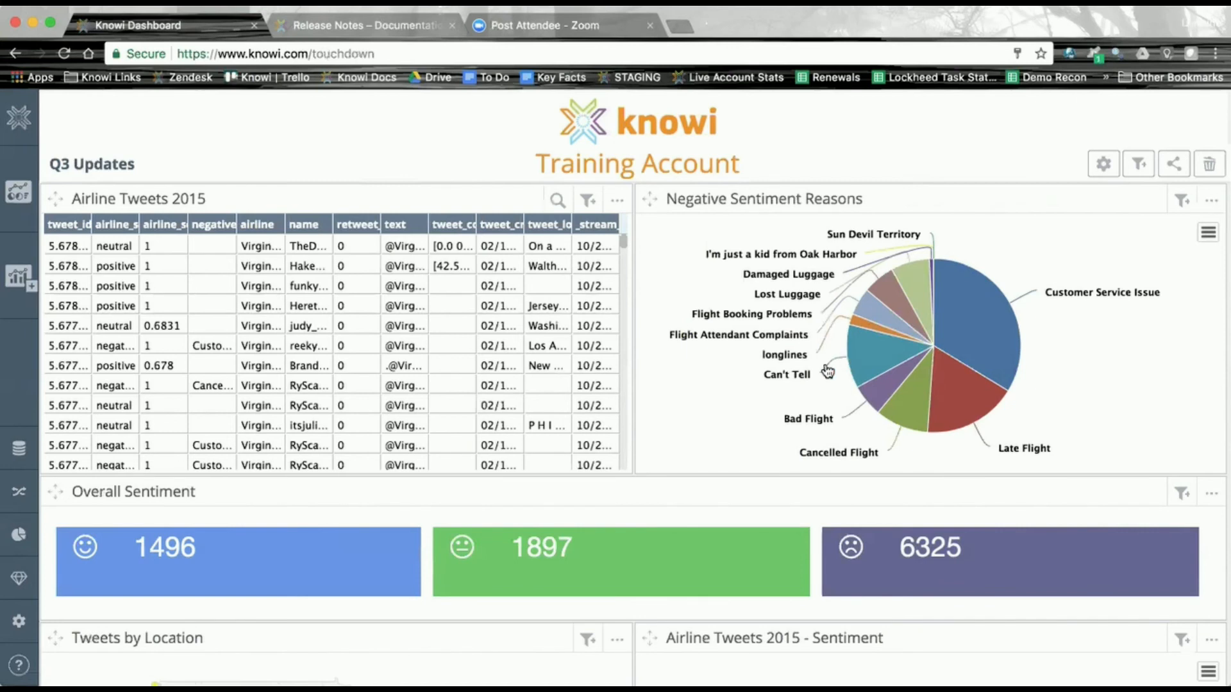
- Create a machine learning workspace named House Prices with the Regression type
left_click(16, 584)
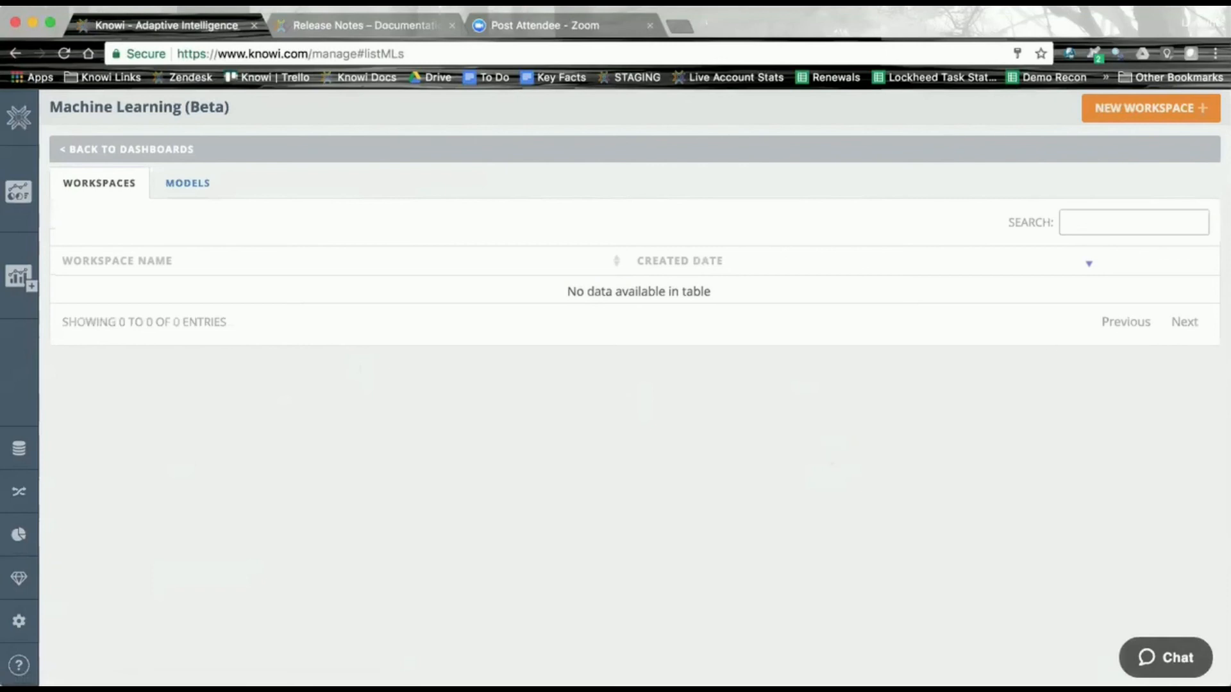
left_click(1184, 117)
left_click(502, 195)
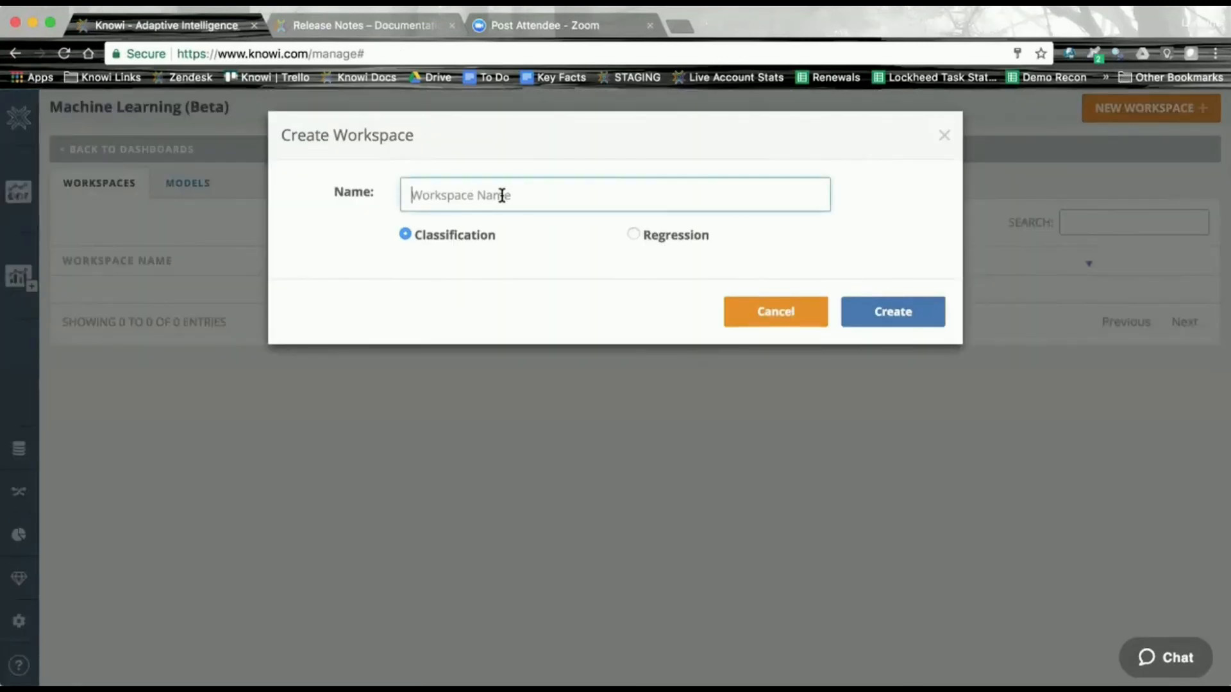
type("House Prices")
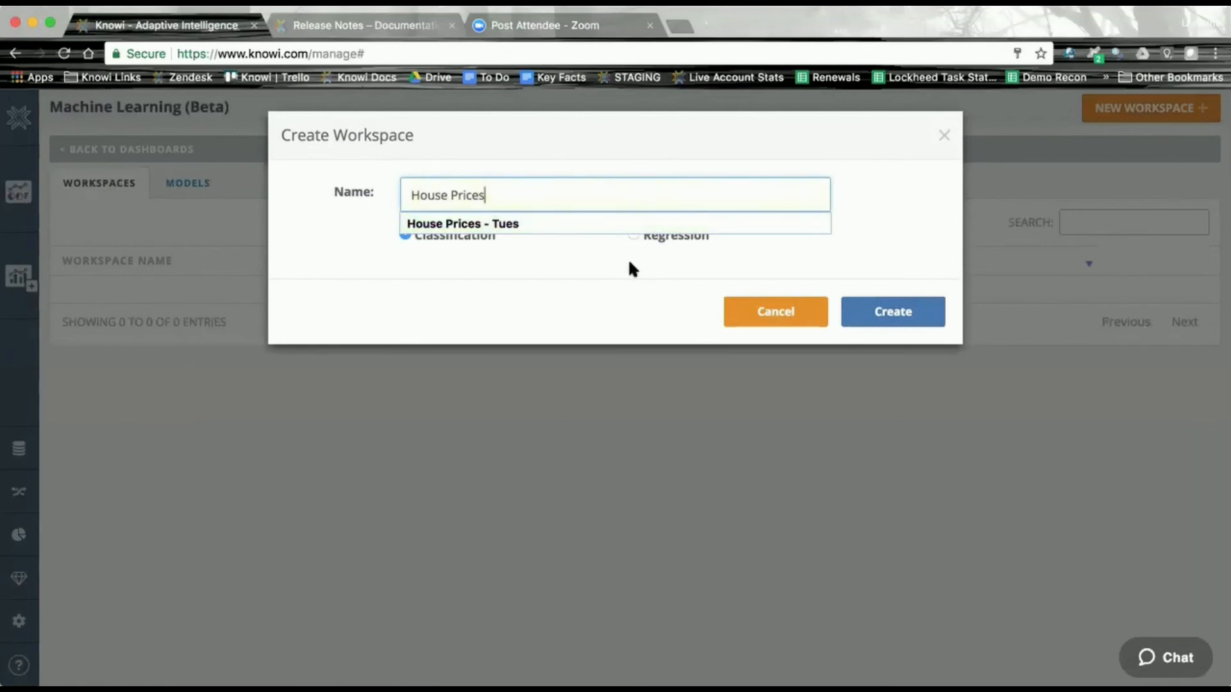
left_click(632, 259)
left_click(634, 236)
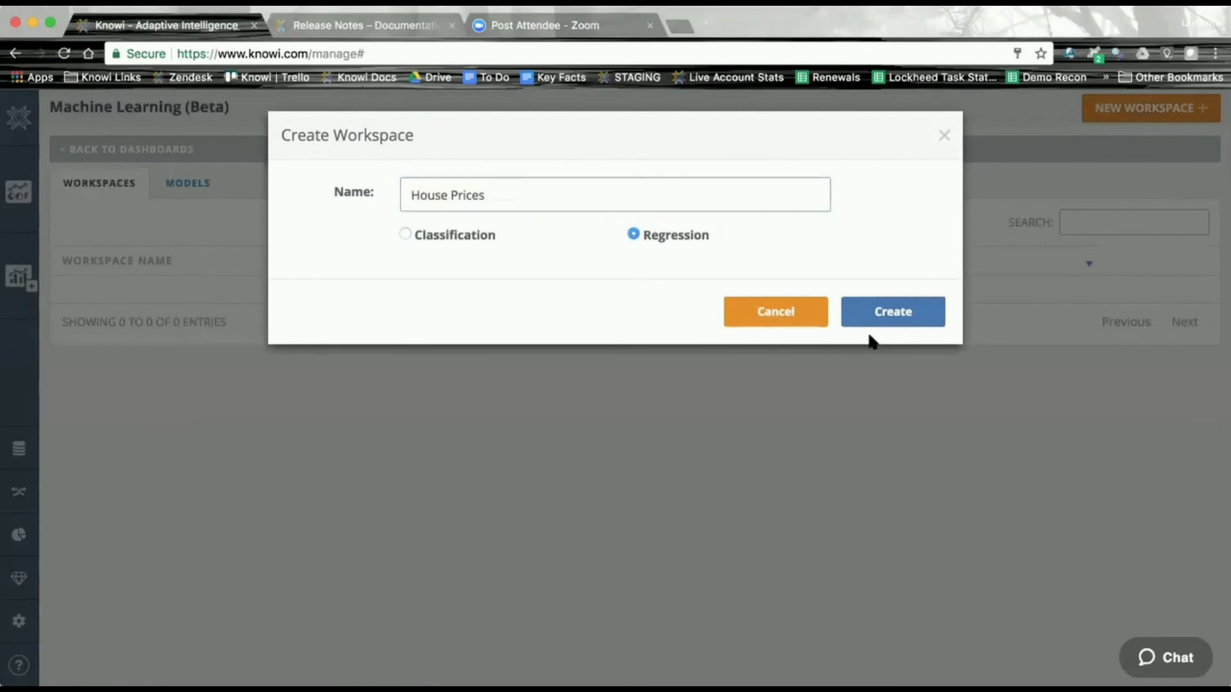
left_click(887, 319)
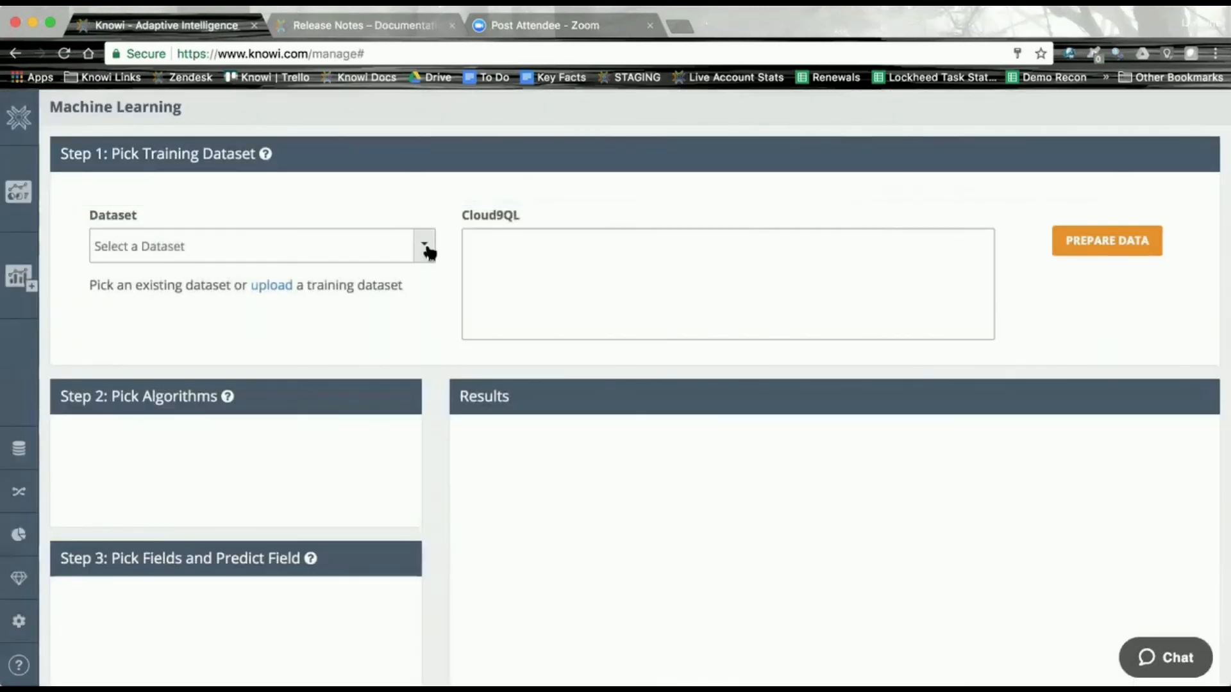
- Choose house_price_training_data as the training dataset for the workspace
left_click(425, 246)
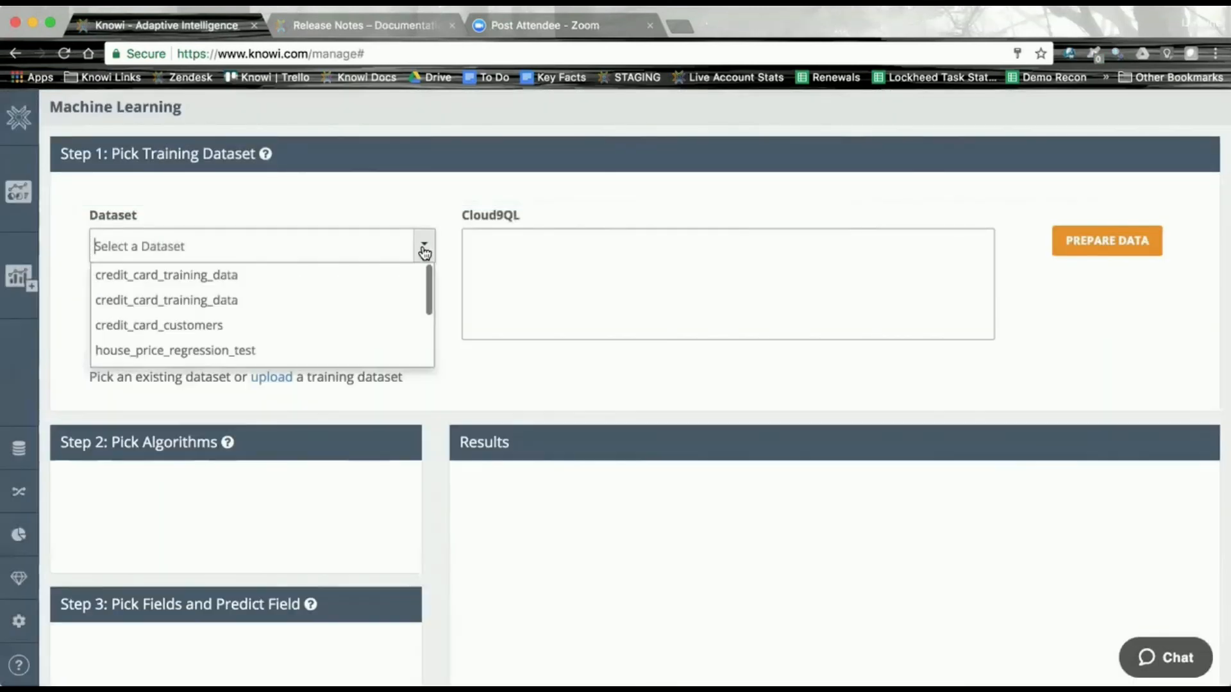
scroll(387, 324, "down", 2)
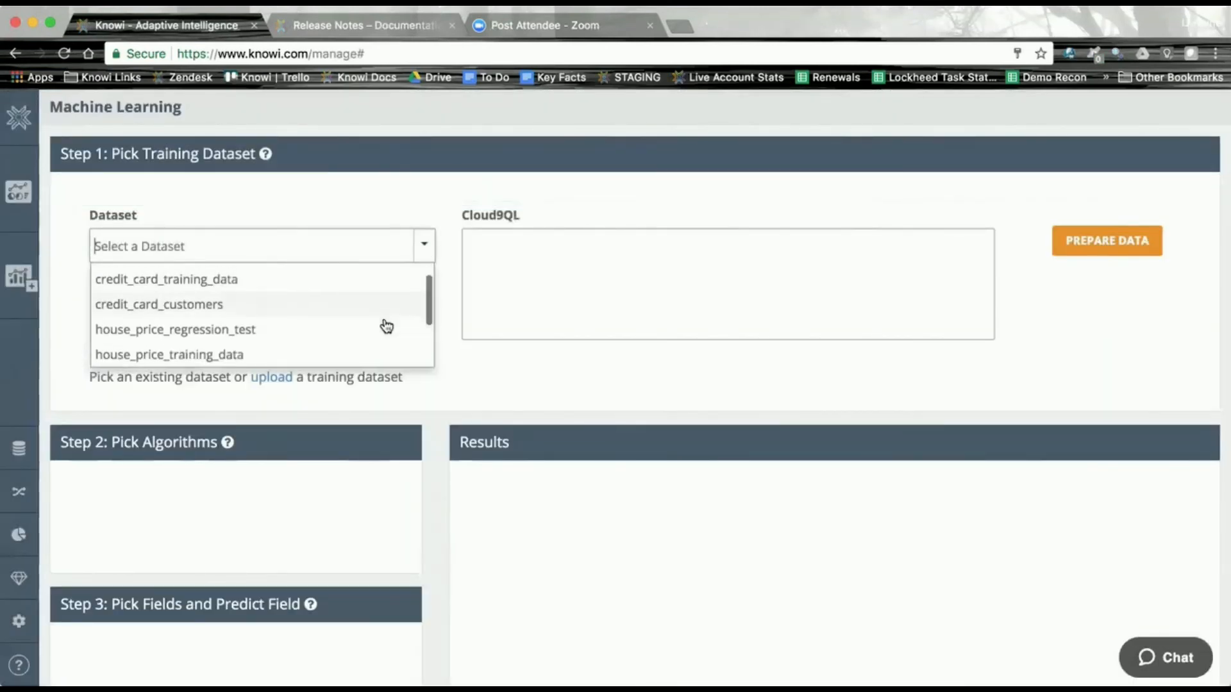
left_click(224, 318)
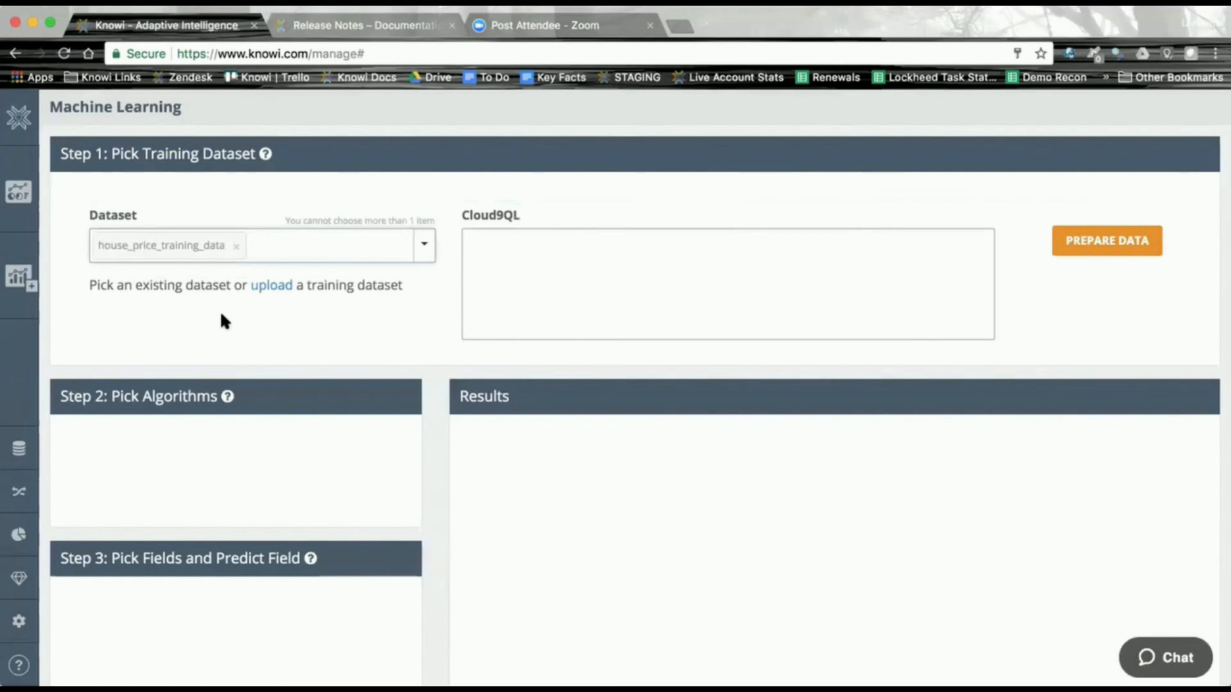
- Prepare the training data and preview its records, closing the preview when finished
left_click(1117, 248)
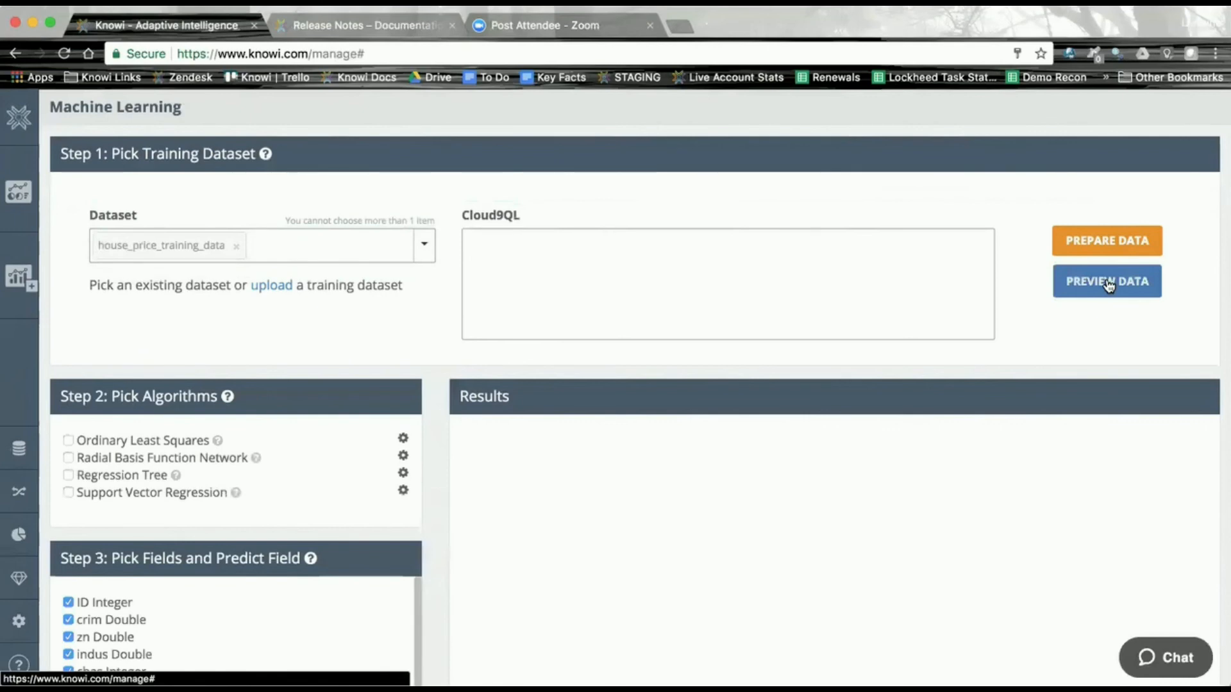
left_click(1109, 286)
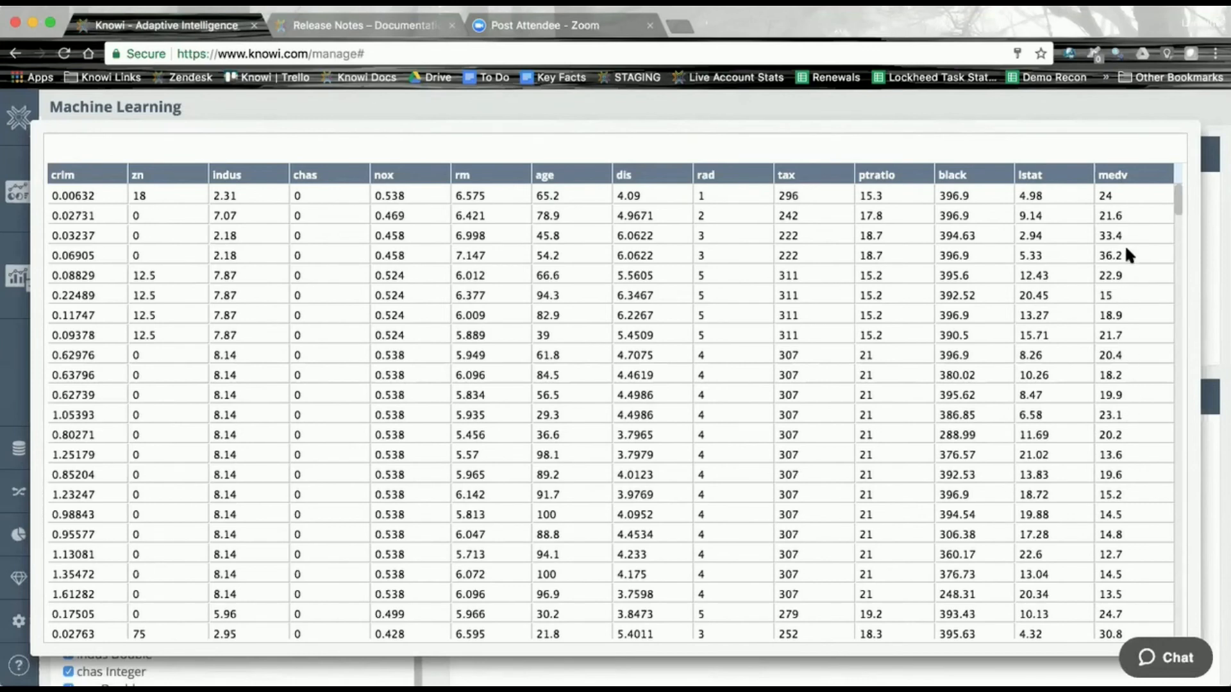
left_click(1157, 91)
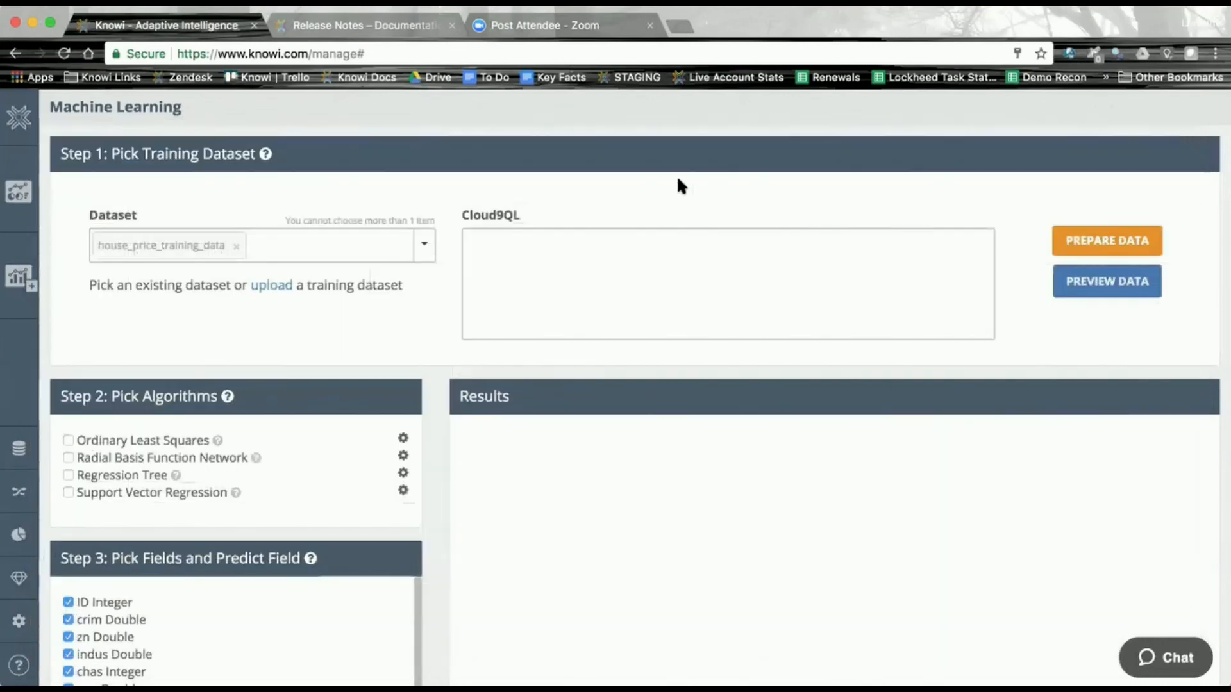
- Select Ordinary Least Squares as the algorithm for the model
scroll(369, 459, "down", 3)
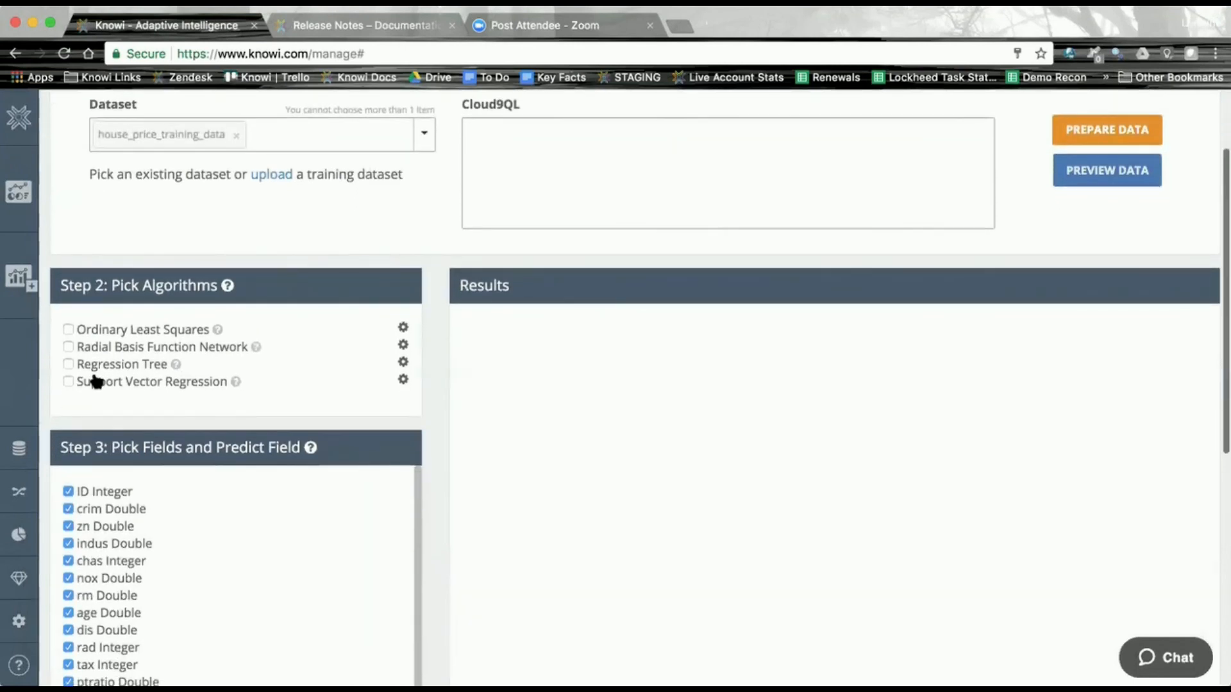
scroll(217, 552, "down", 1)
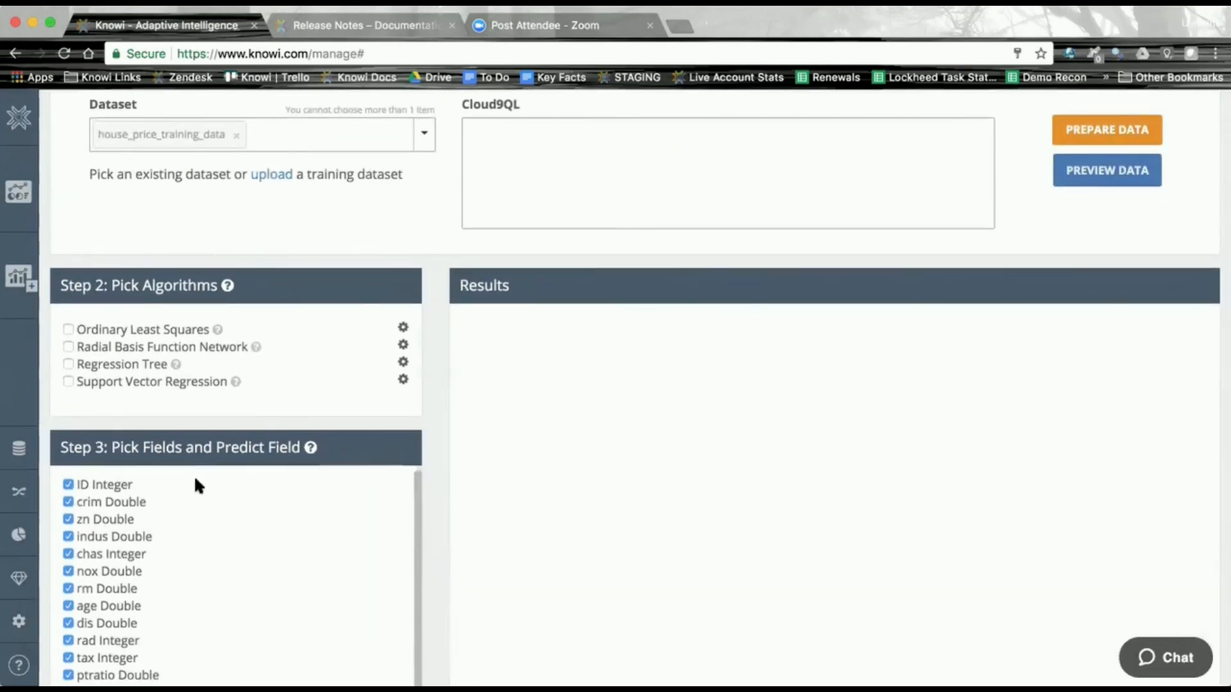
left_click(68, 329)
- Set medv as the predict (output) field, keeping all input fields selected, and train the model
scroll(422, 546, "down", 3)
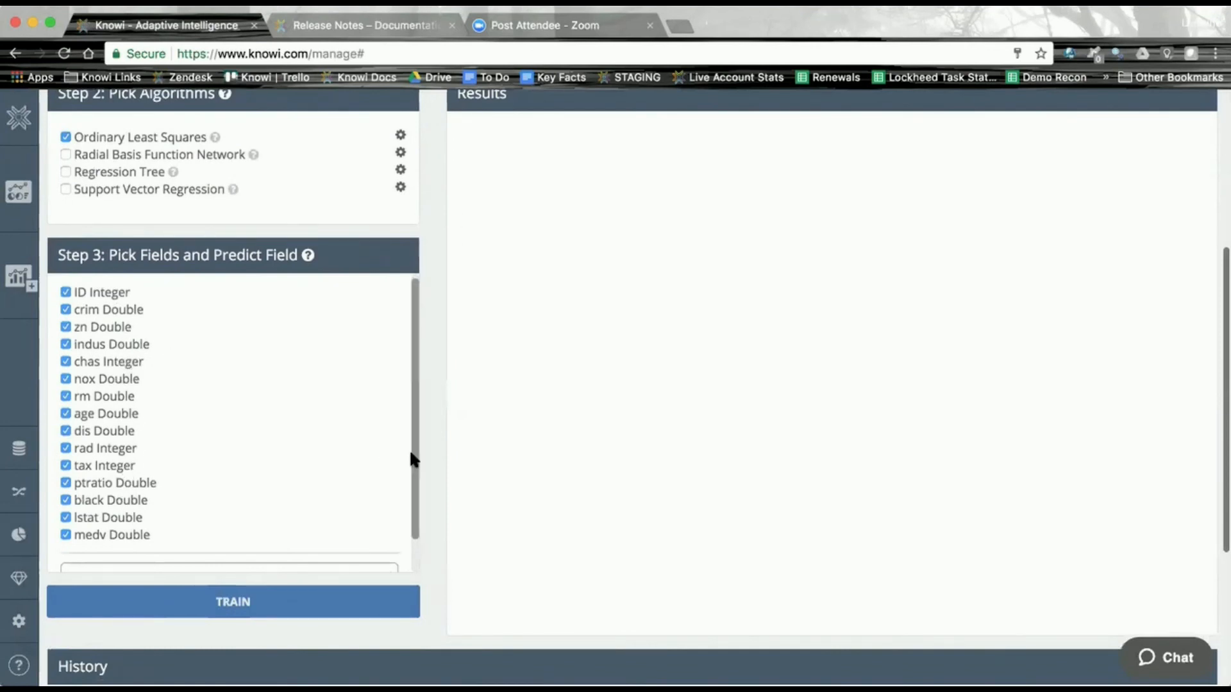
left_click_drag(410, 459, 413, 498)
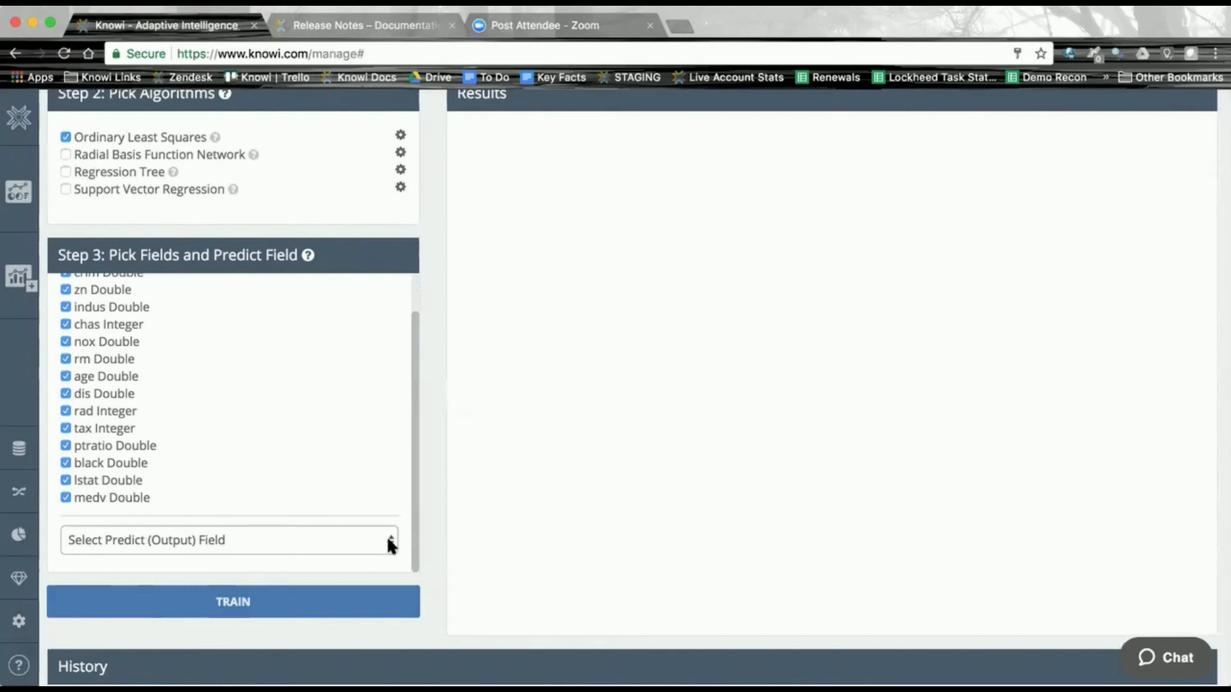
left_click(337, 545)
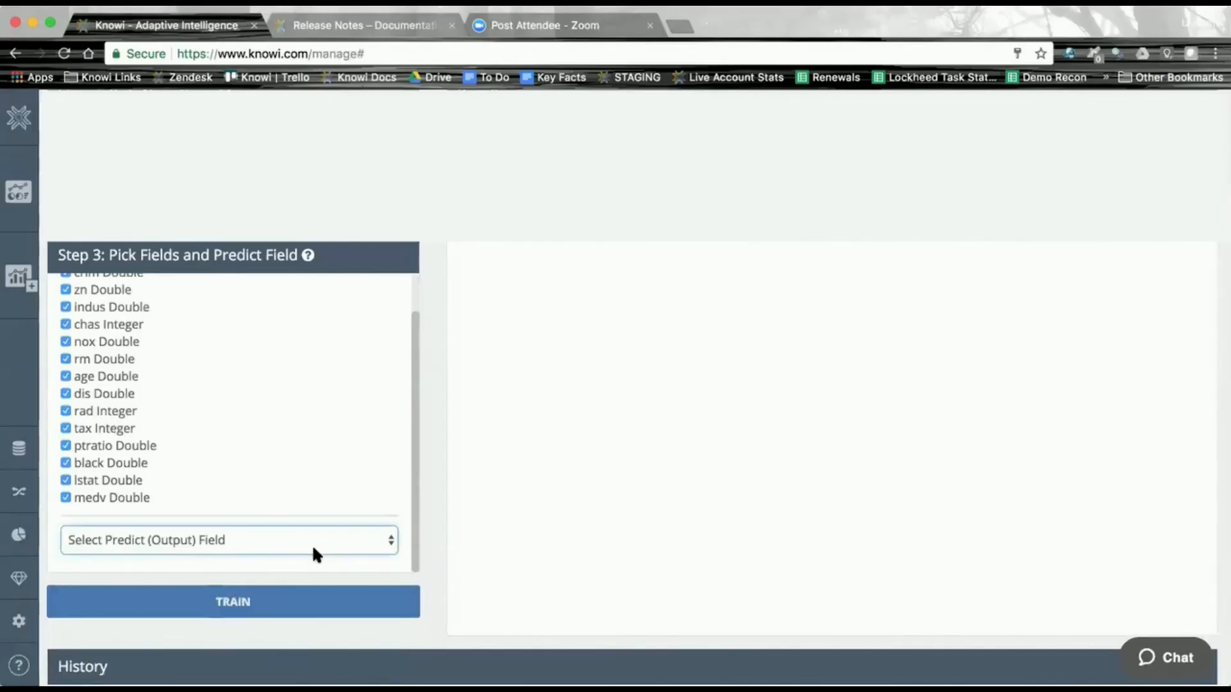
left_click(390, 545)
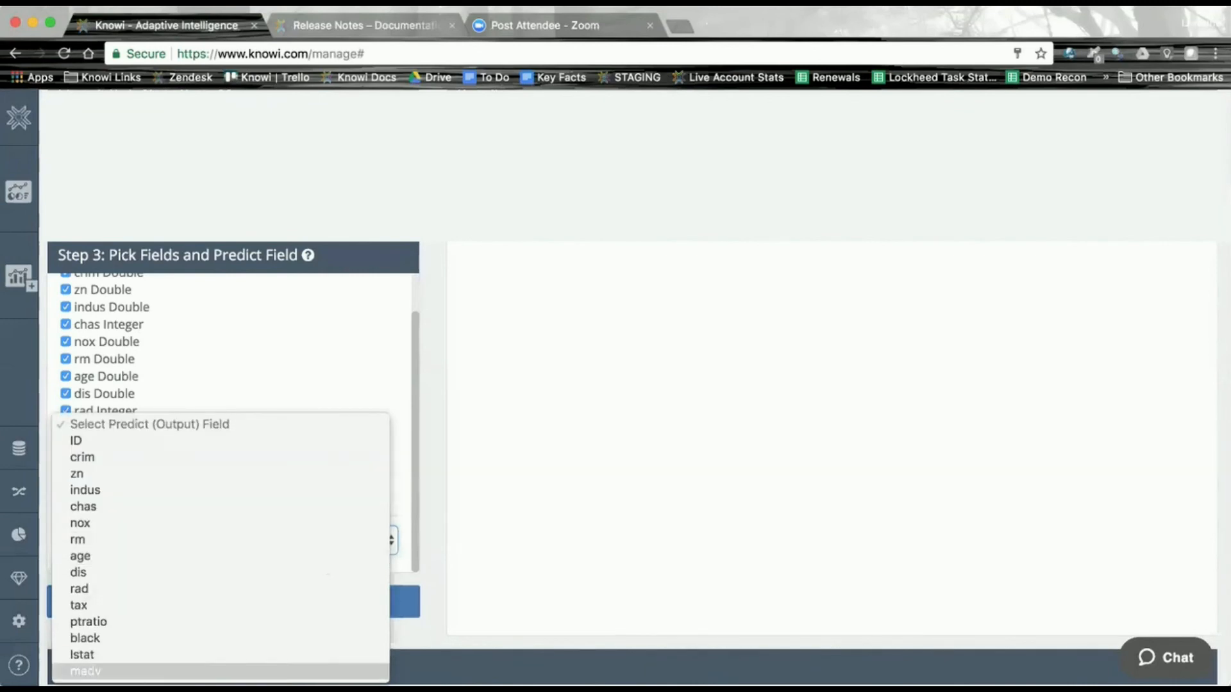
left_click(87, 671)
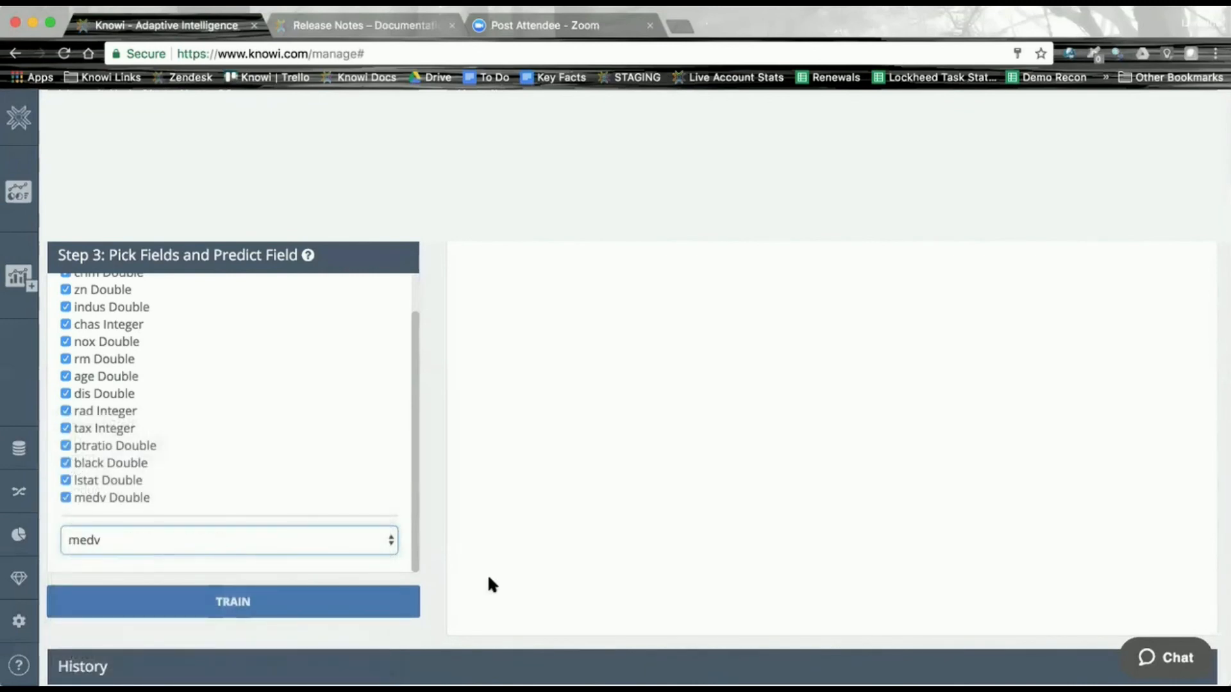
left_click(324, 610)
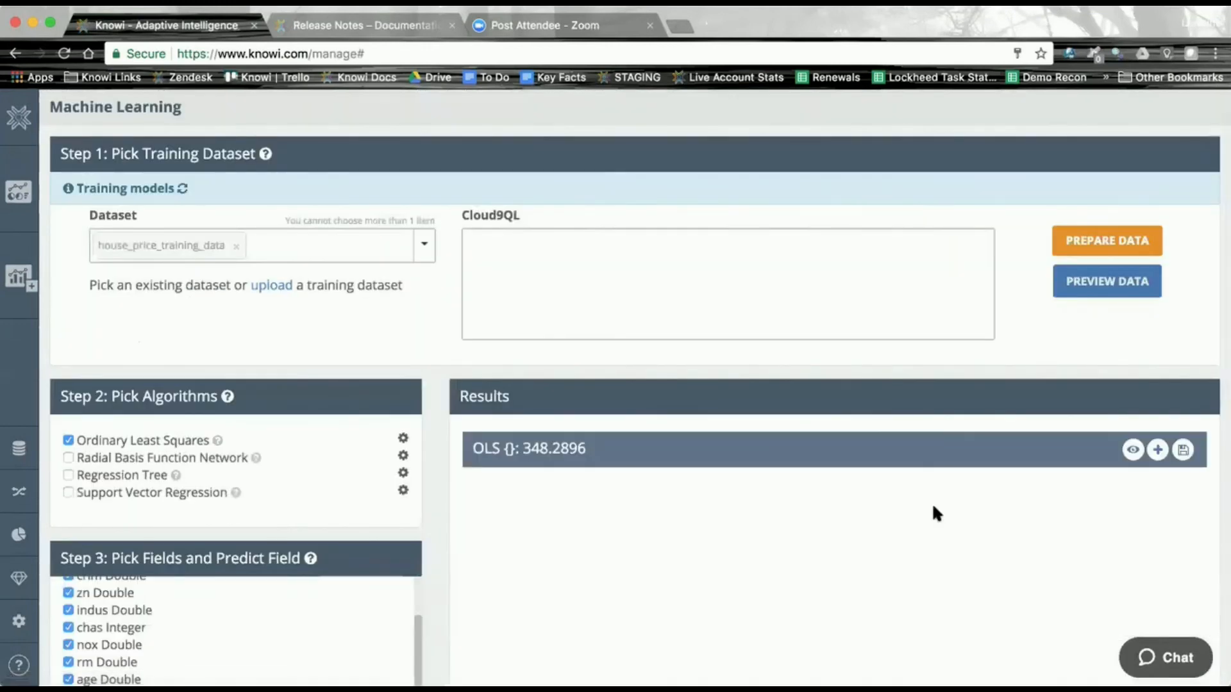
- Publish the trained Ordinary Least Squares model under the name Housing Boston
left_click(1183, 451)
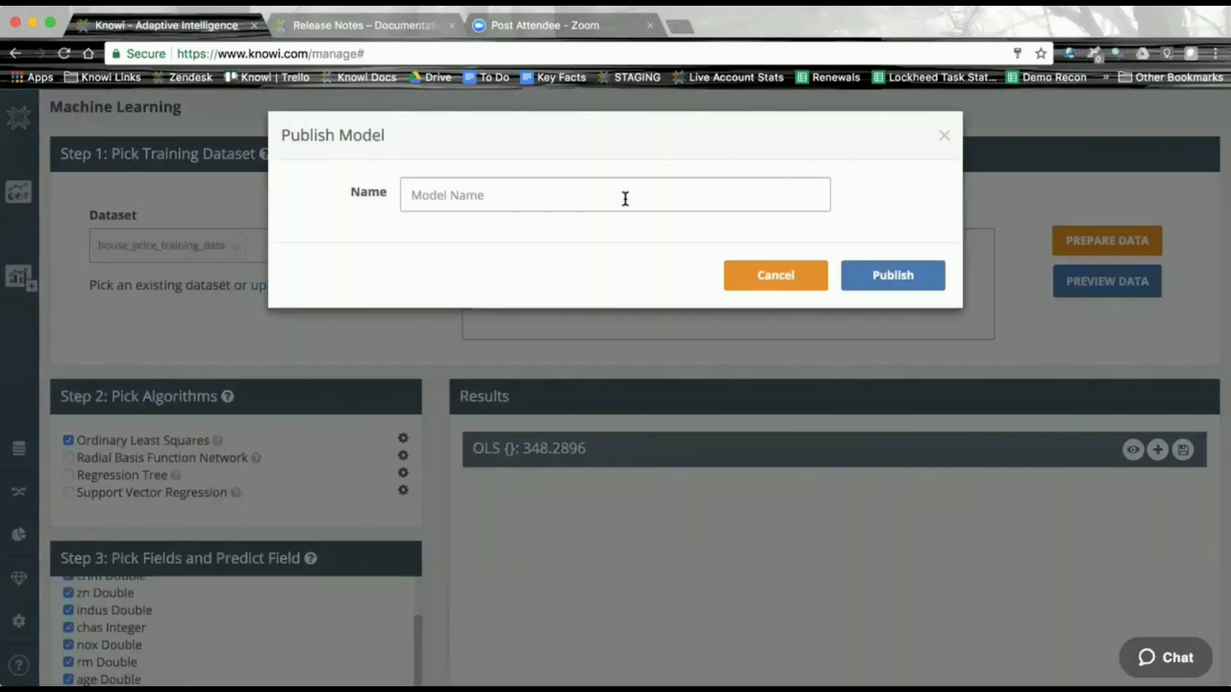
left_click(625, 195)
type("Housing Bo")
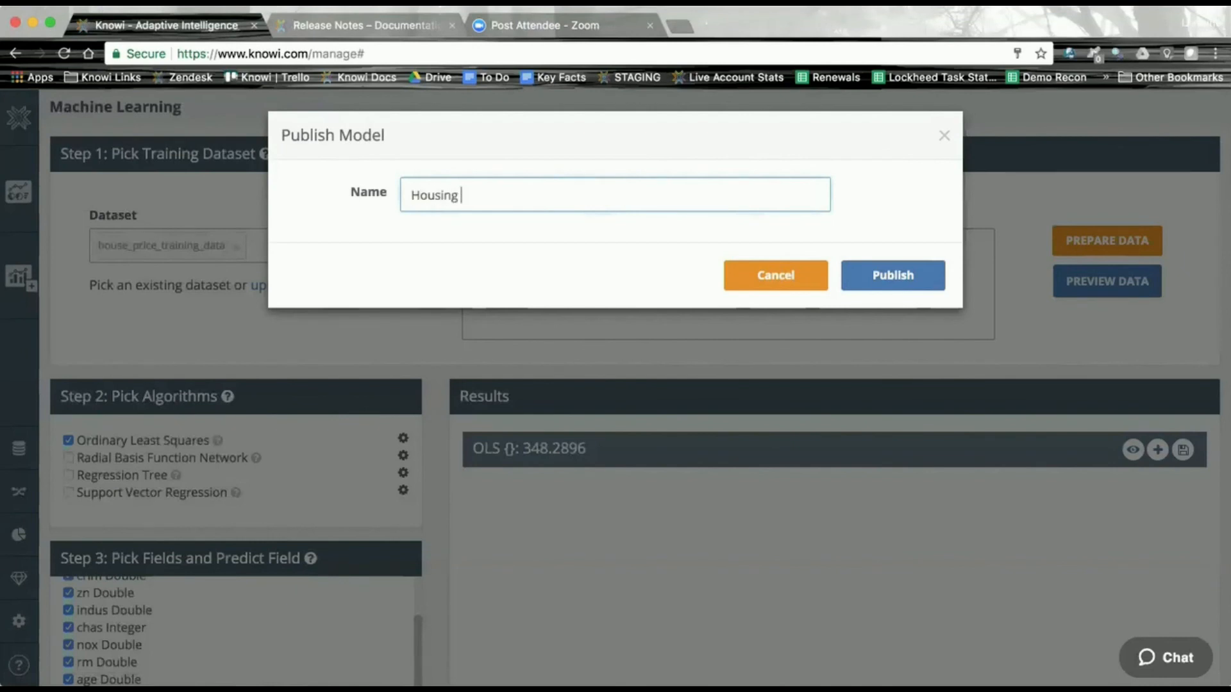
type("ston")
left_click(909, 285)
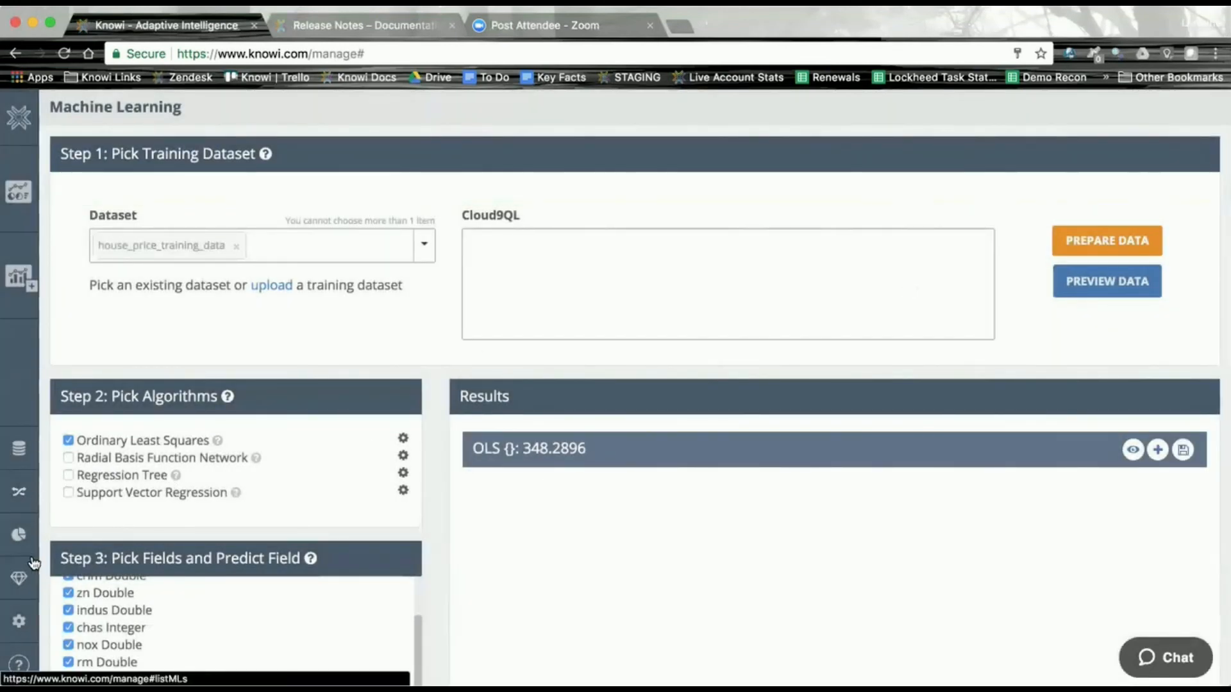
- Open the house_price_regression_test query for editing from the list of queries
left_click(21, 494)
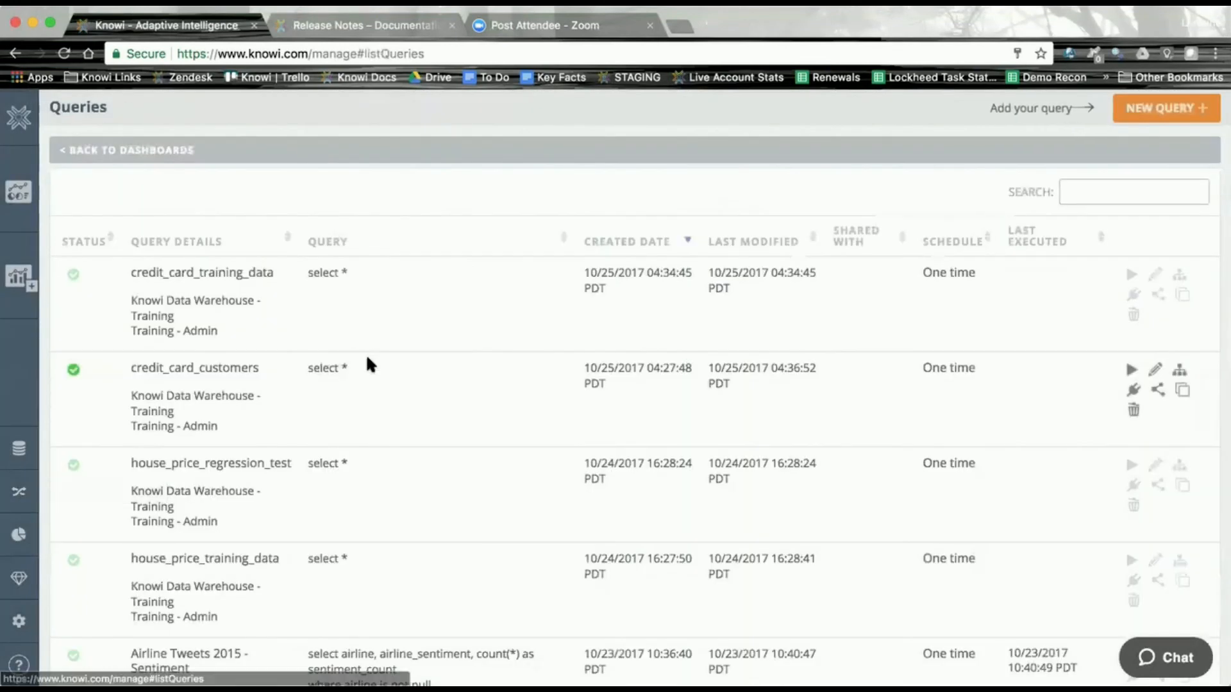
scroll(410, 470, "down", 3)
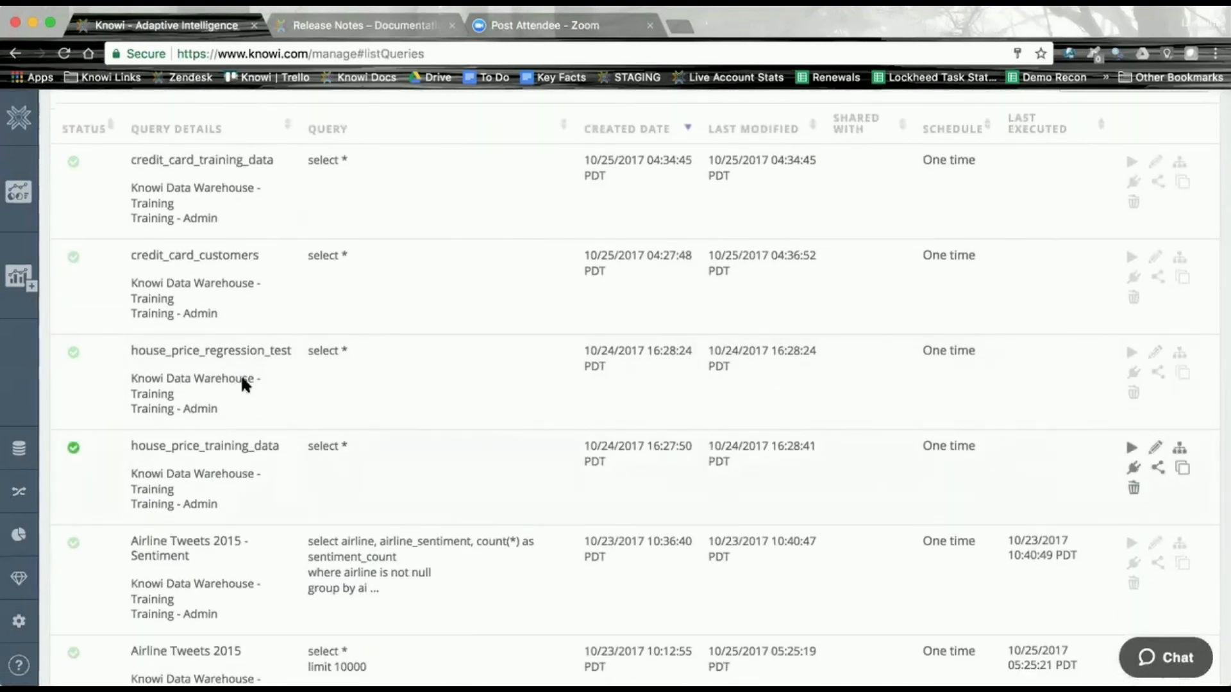
left_click(1155, 356)
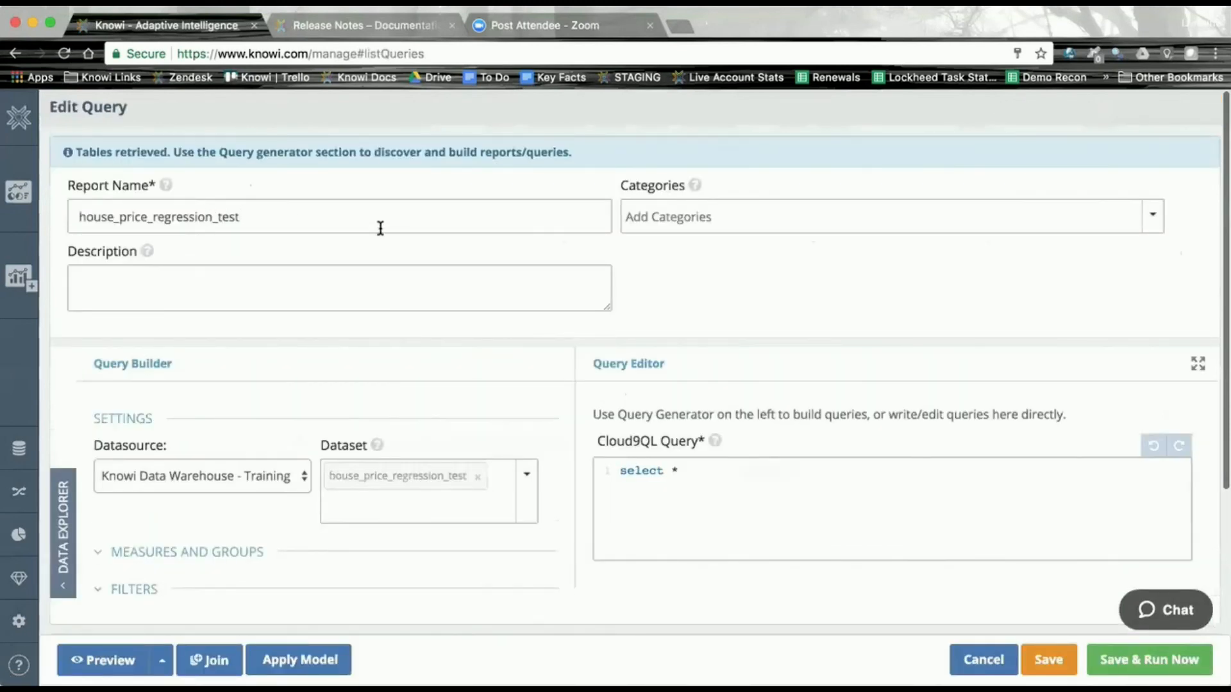
scroll(595, 521, "down", 1)
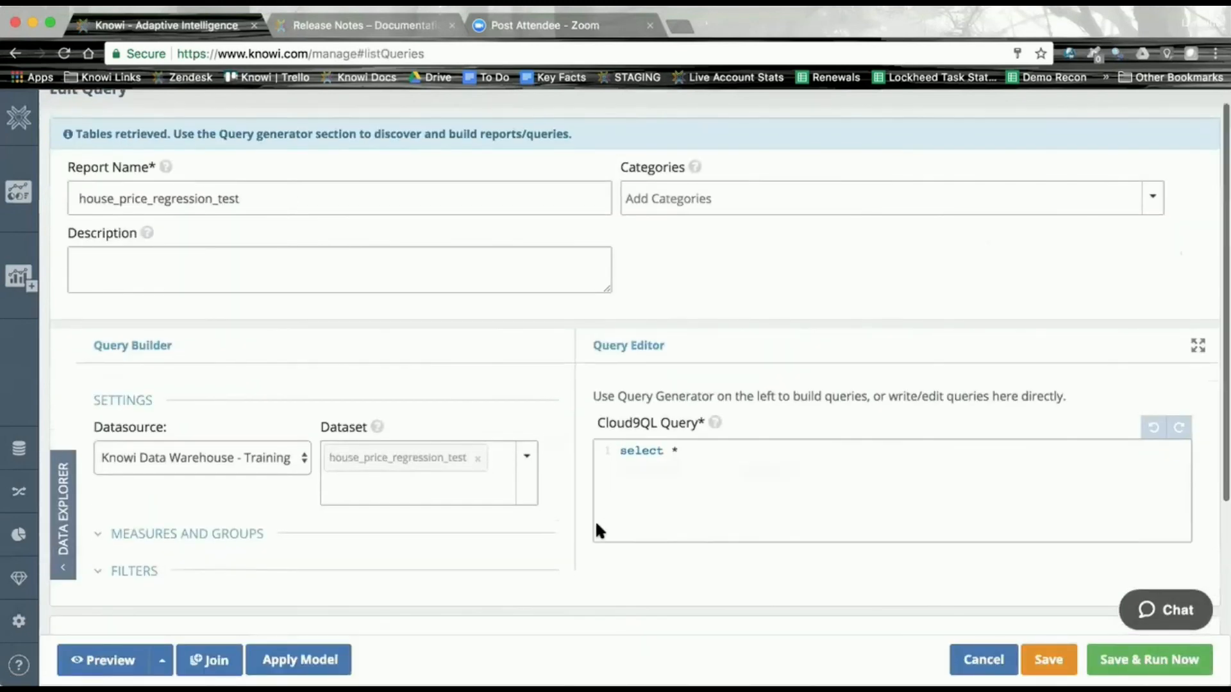
- Preview the house_price_regression_test query data, apply the Housing Boston model to it, and preview the predicted results
left_click(106, 662)
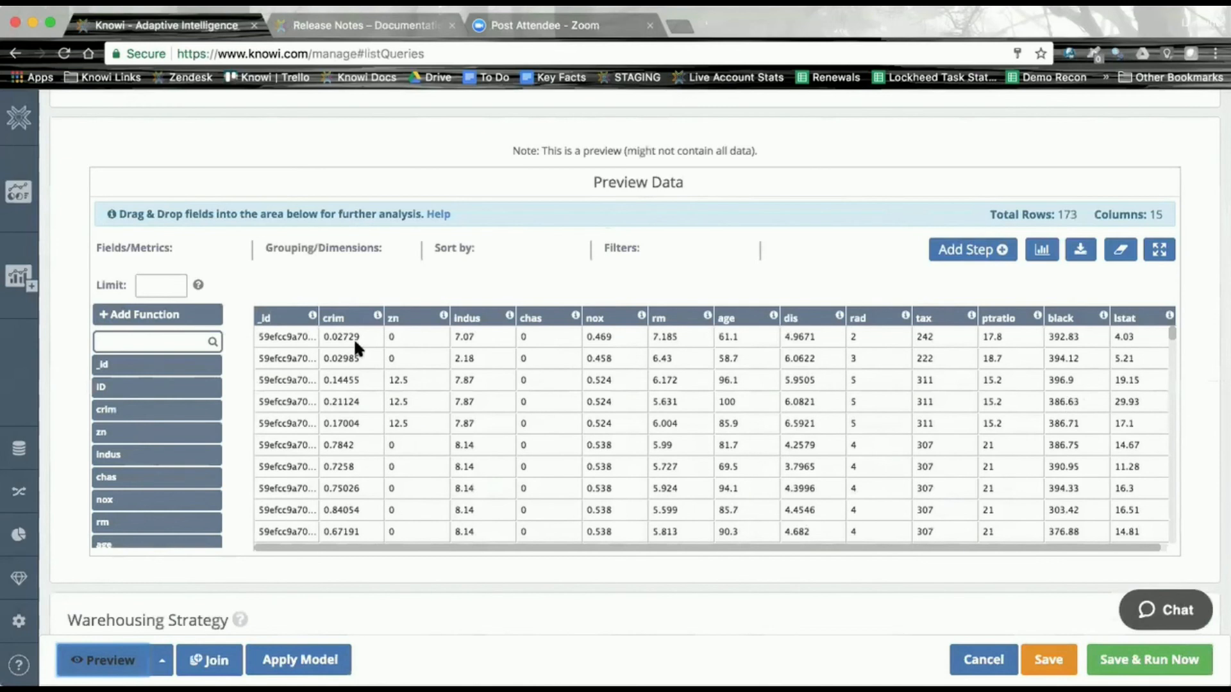
left_click(312, 660)
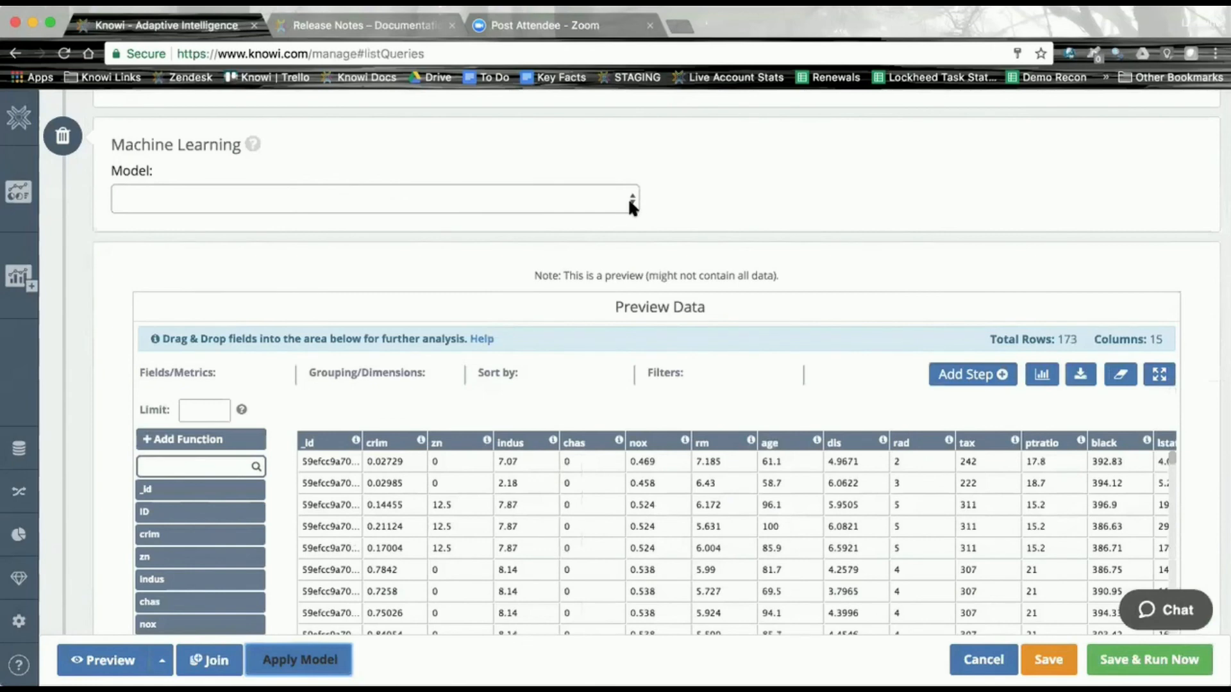
left_click(629, 198)
left_click(293, 206)
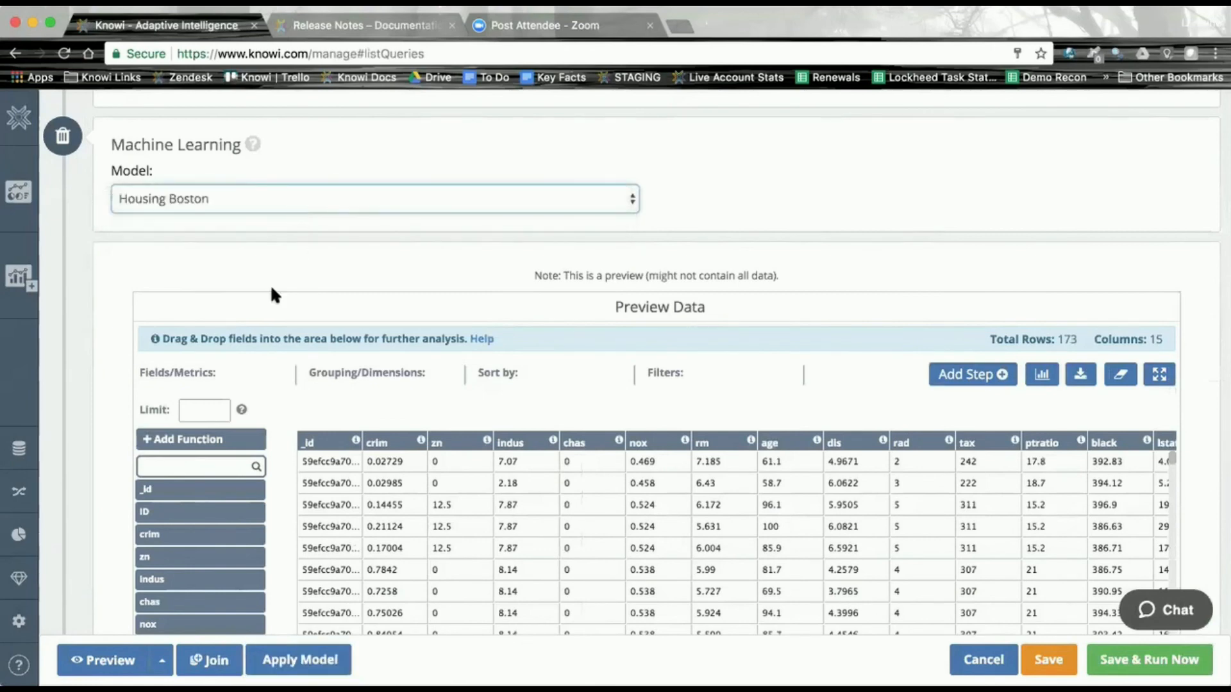
left_click(106, 662)
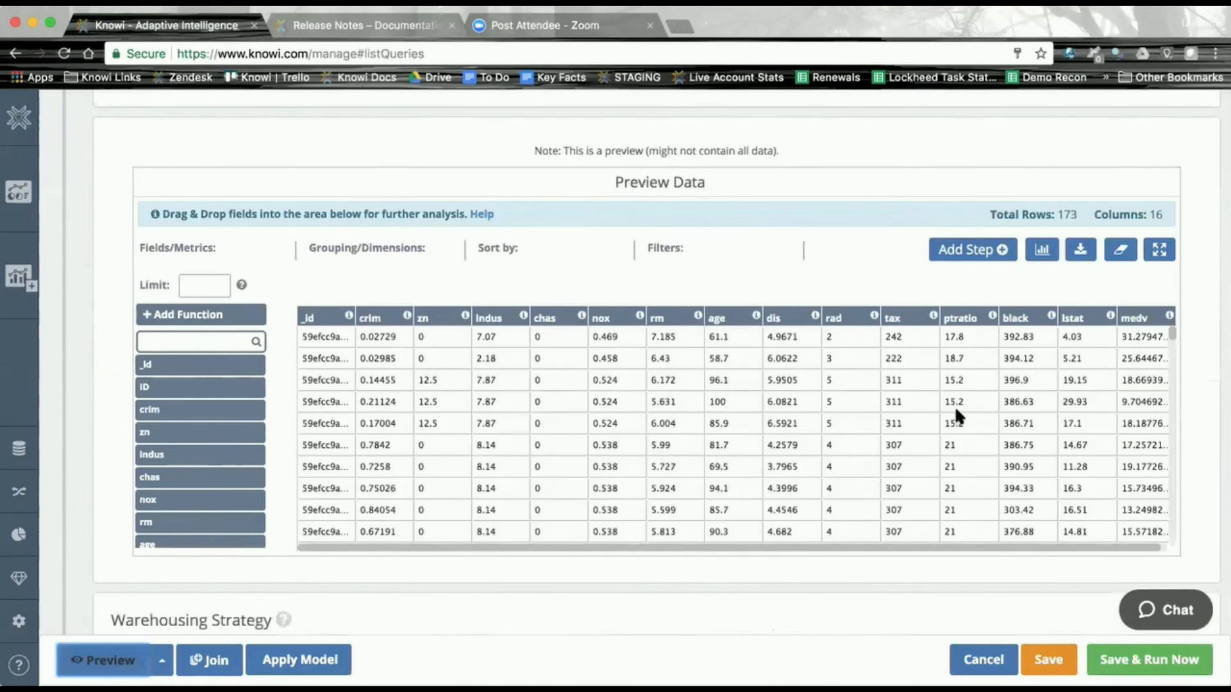
scroll(1144, 436, "down", 2)
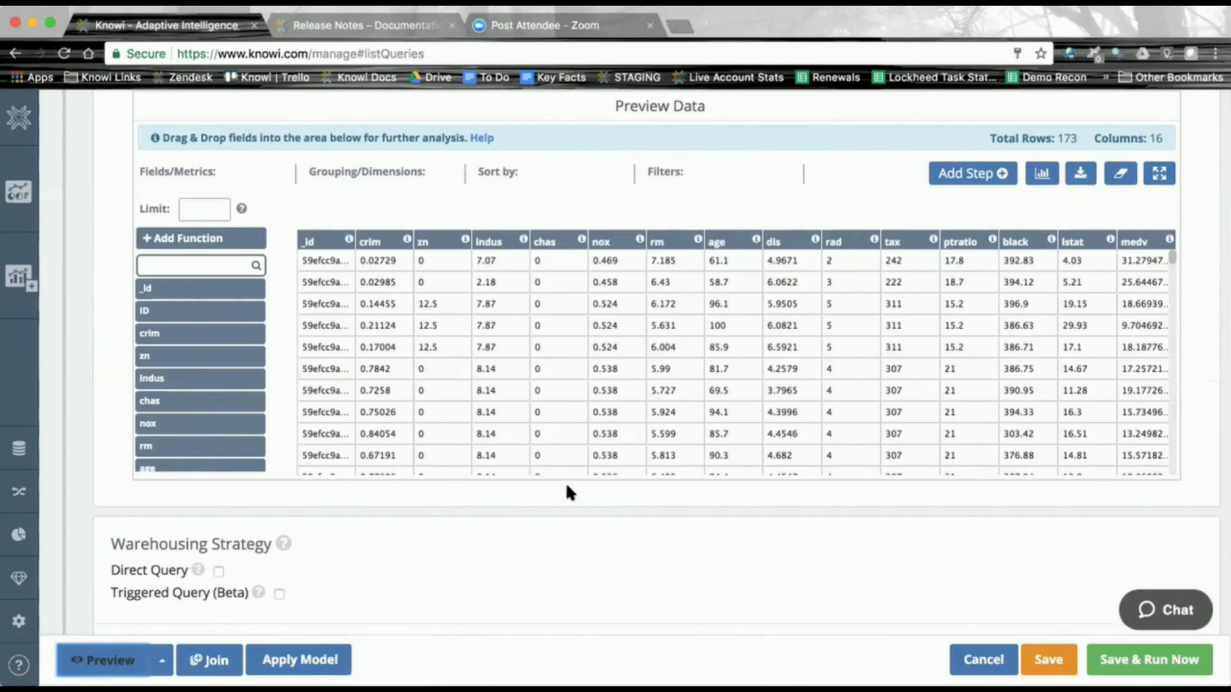
- Start a new trigger notification in Alerts and examine its condition, frequency and email options
left_click(19, 621)
left_click(104, 535)
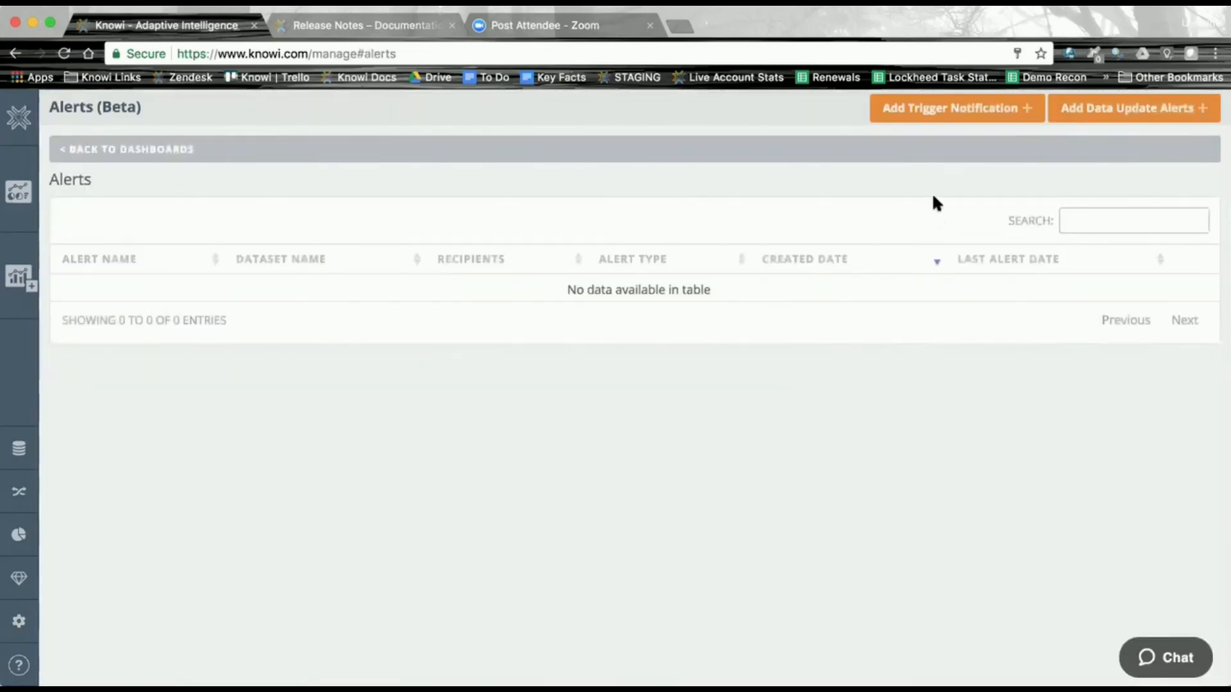
left_click(949, 107)
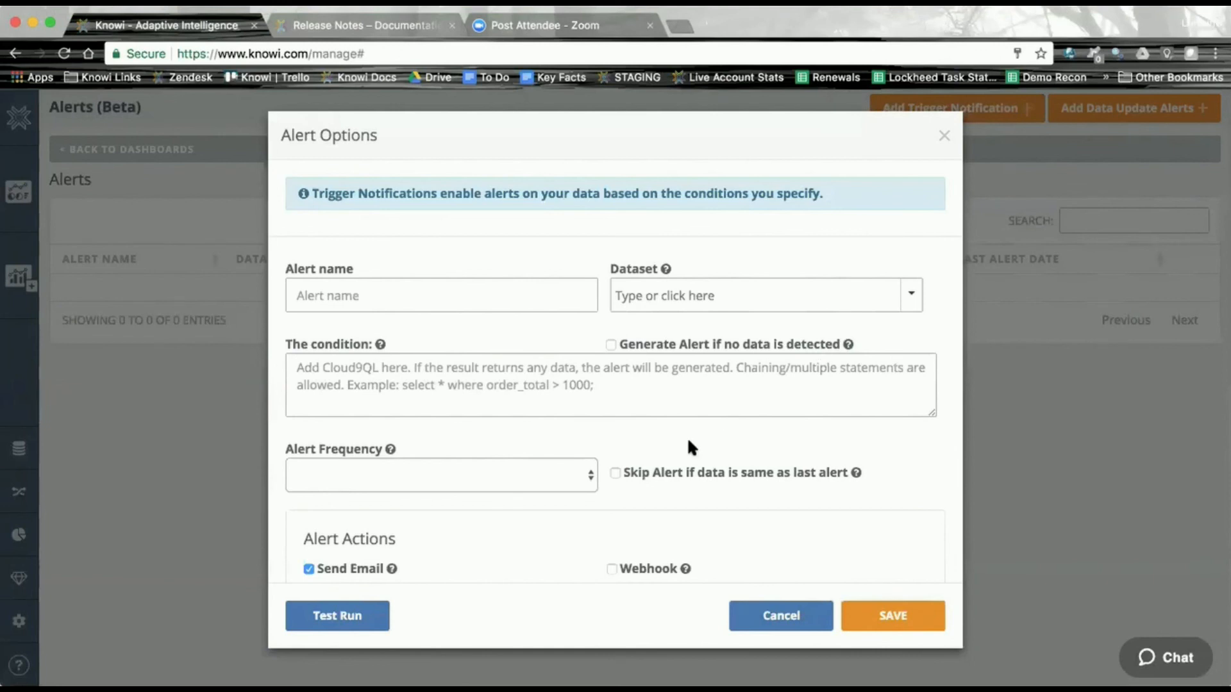
scroll(691, 447, "down", 3)
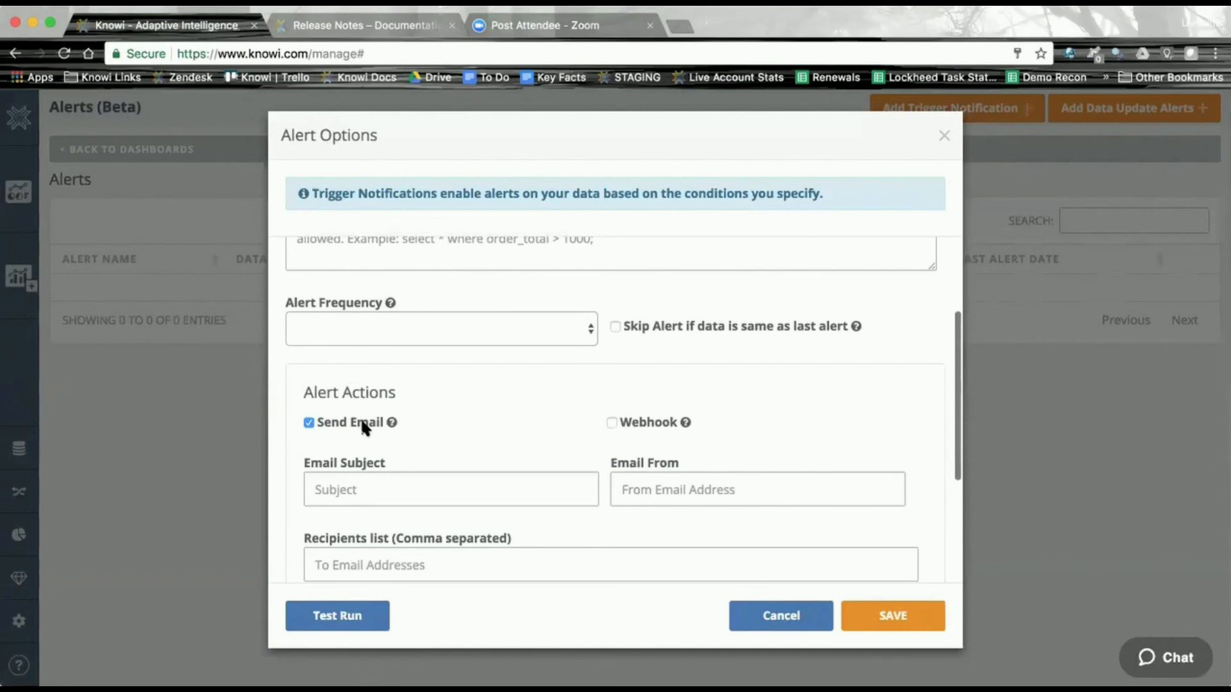
scroll(445, 432, "down", 3)
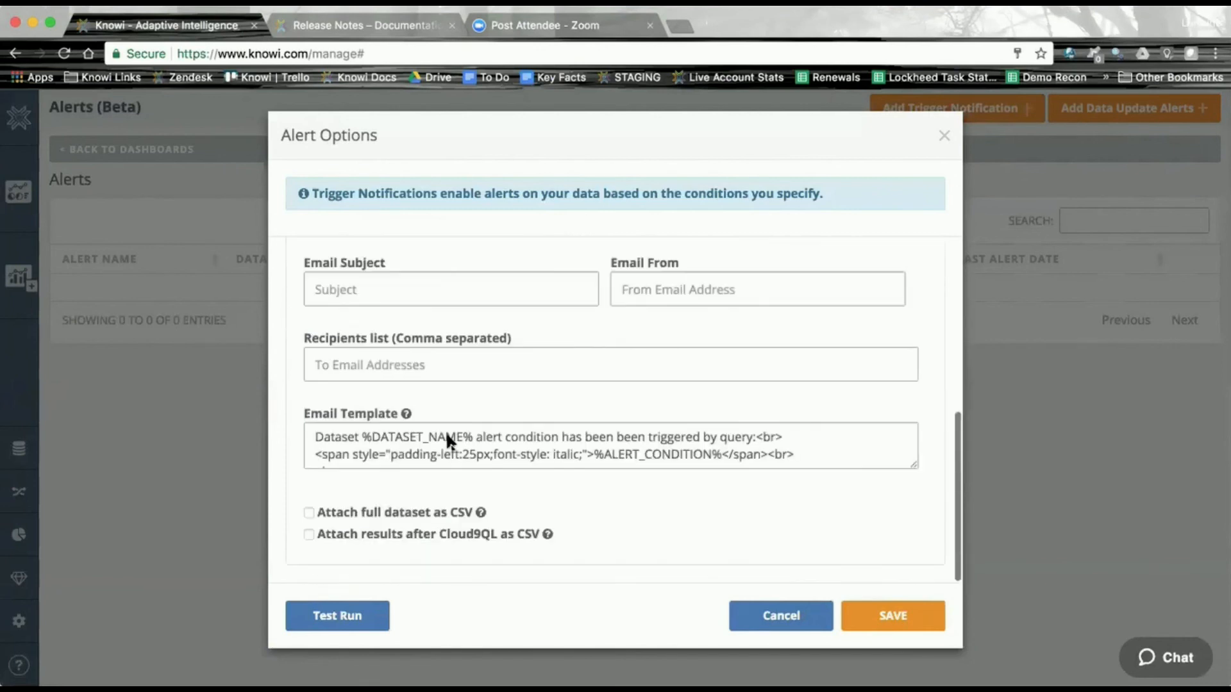
scroll(616, 498, "up", 4)
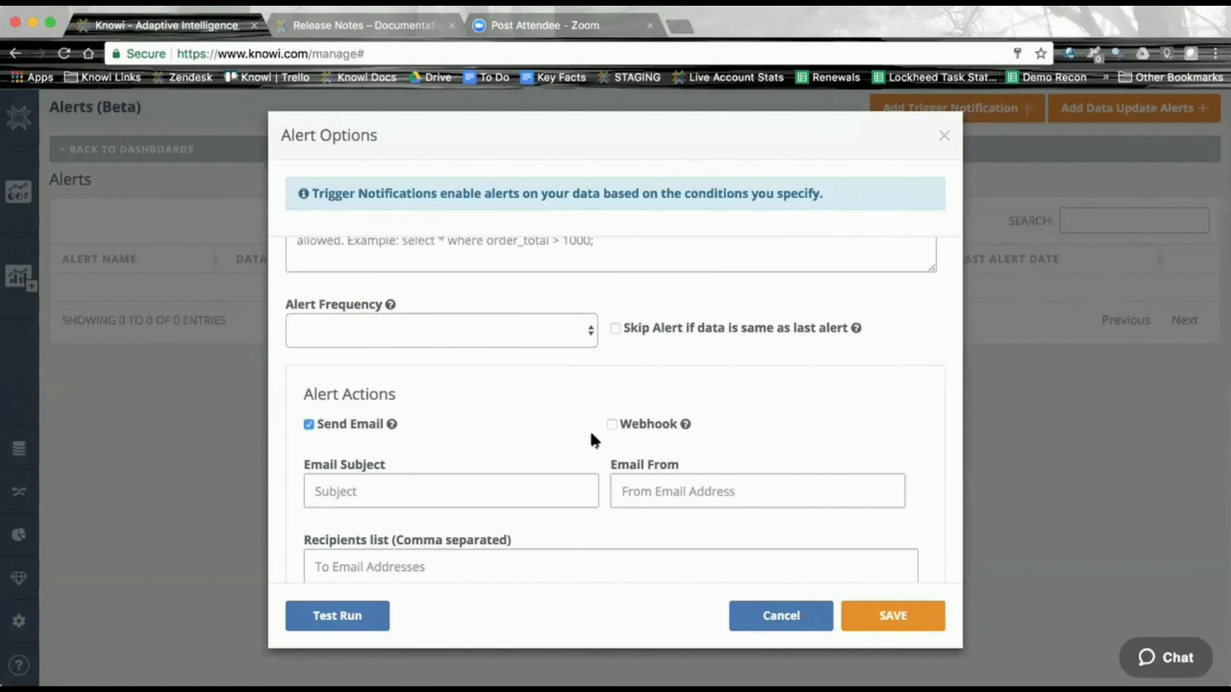
- Enable the Webhook action for the alert, review the remaining alert options, and close the form without saving
left_click(611, 425)
scroll(725, 411, "up", 3)
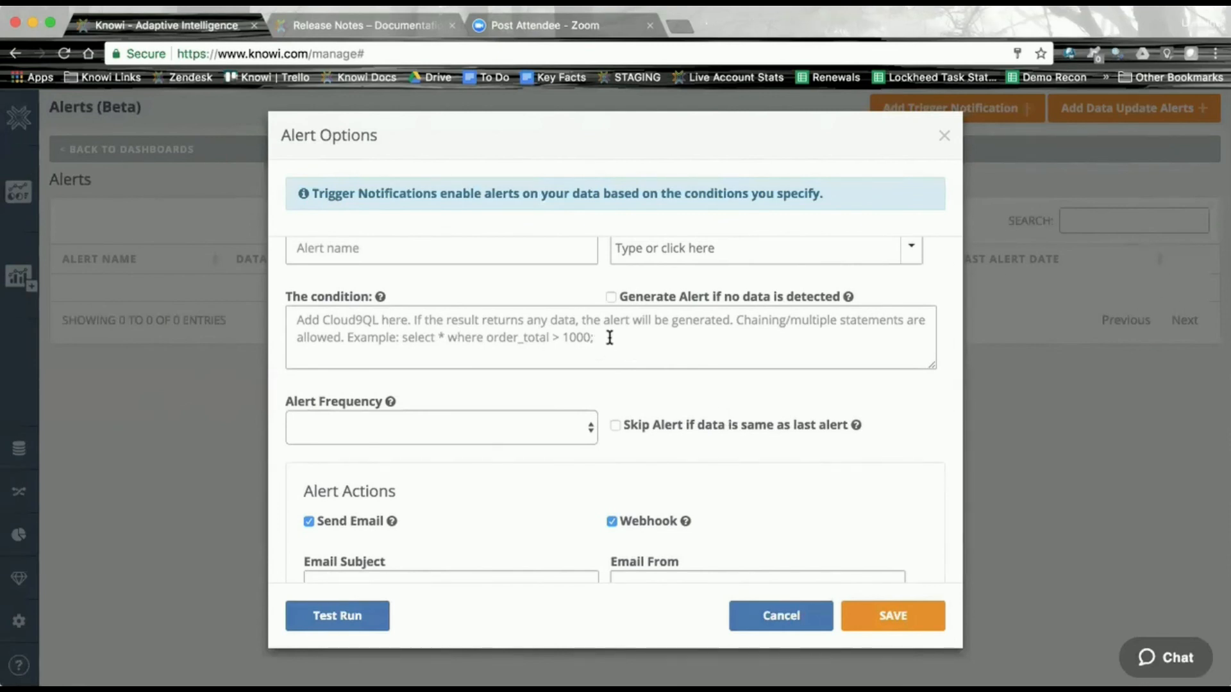
scroll(713, 495, "down", 2)
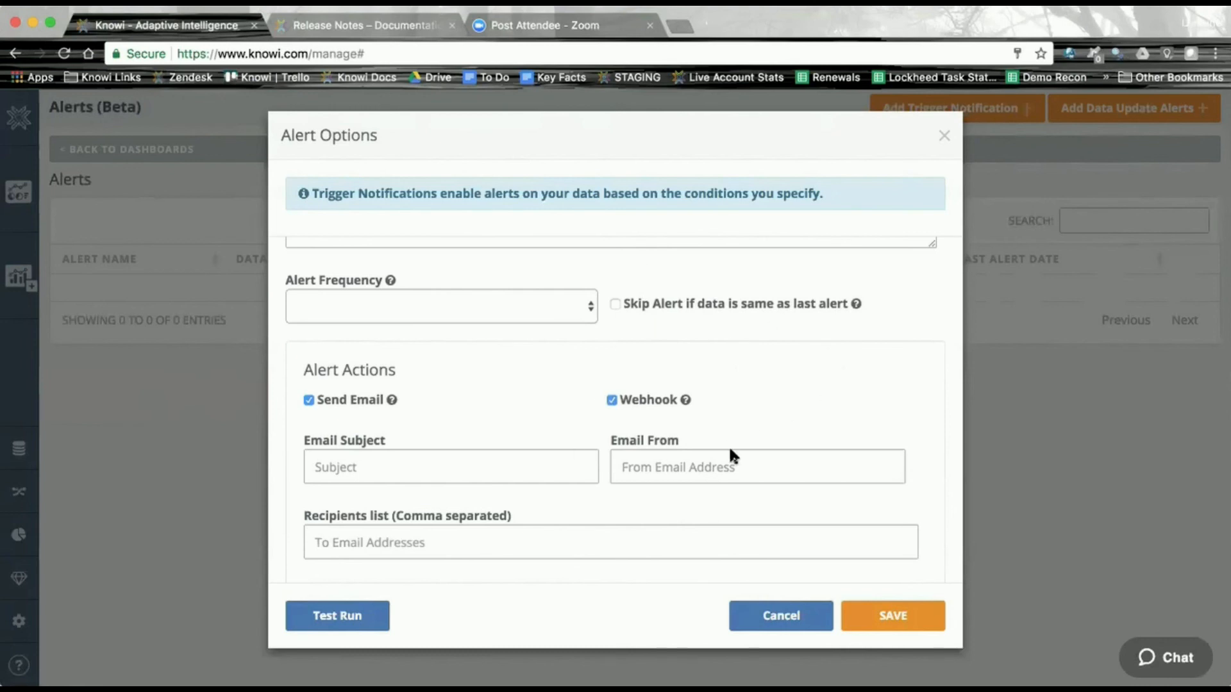
scroll(680, 366, "up", 3)
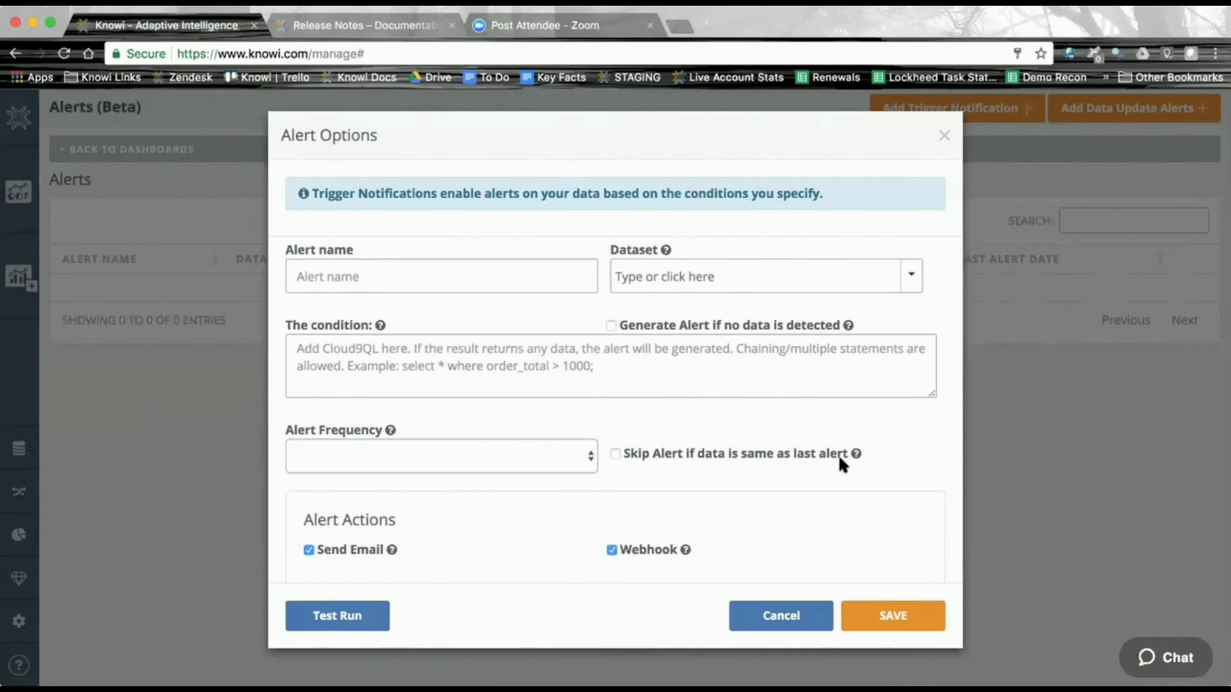
left_click(944, 135)
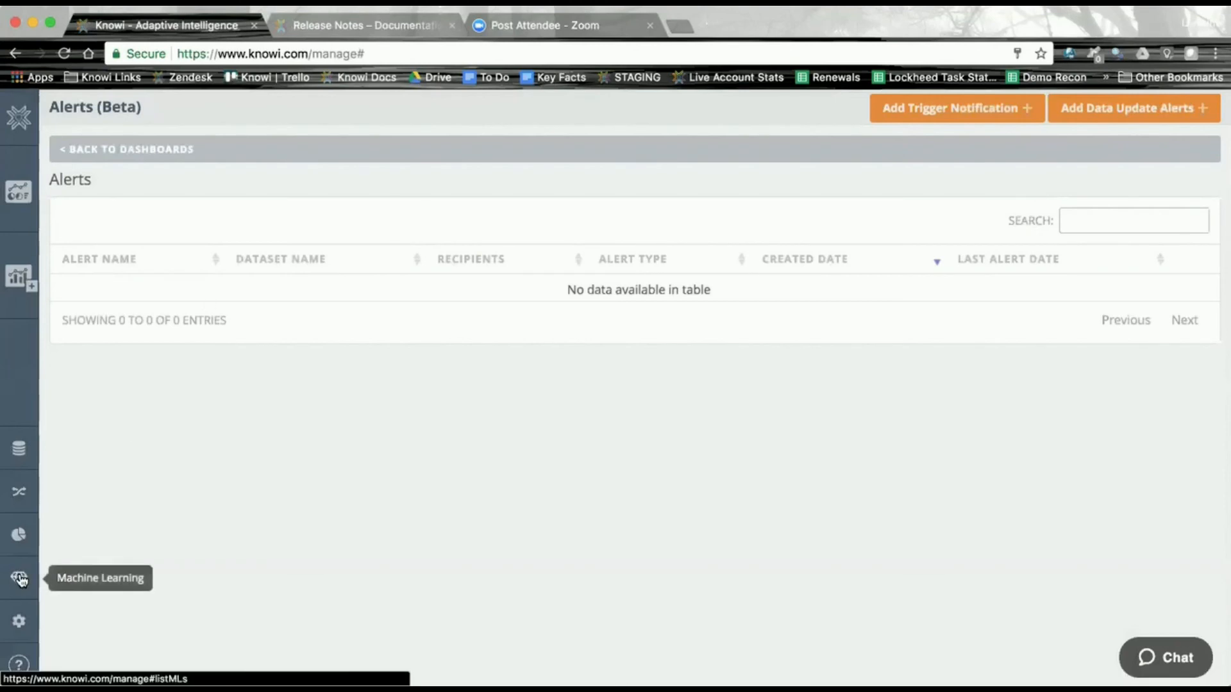
- Apply the Housing Boston model to the house_price_training_data query and preview the resulting data
left_click(21, 491)
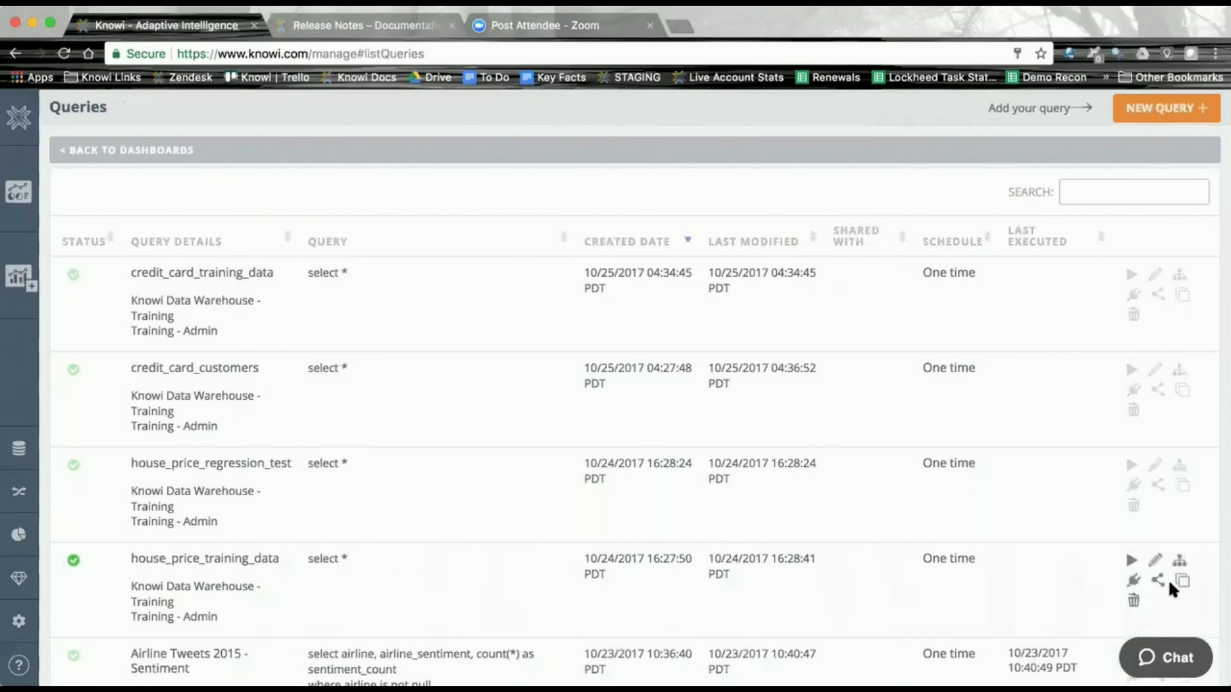
left_click(1155, 560)
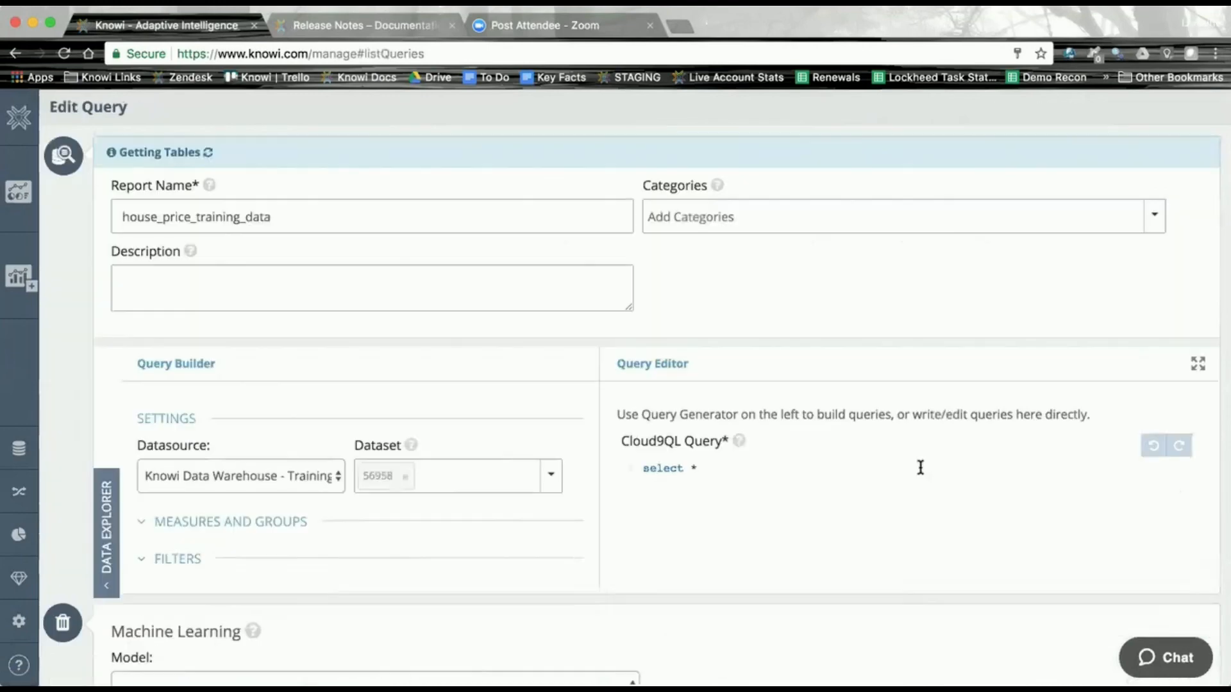
scroll(286, 517, "down", 5)
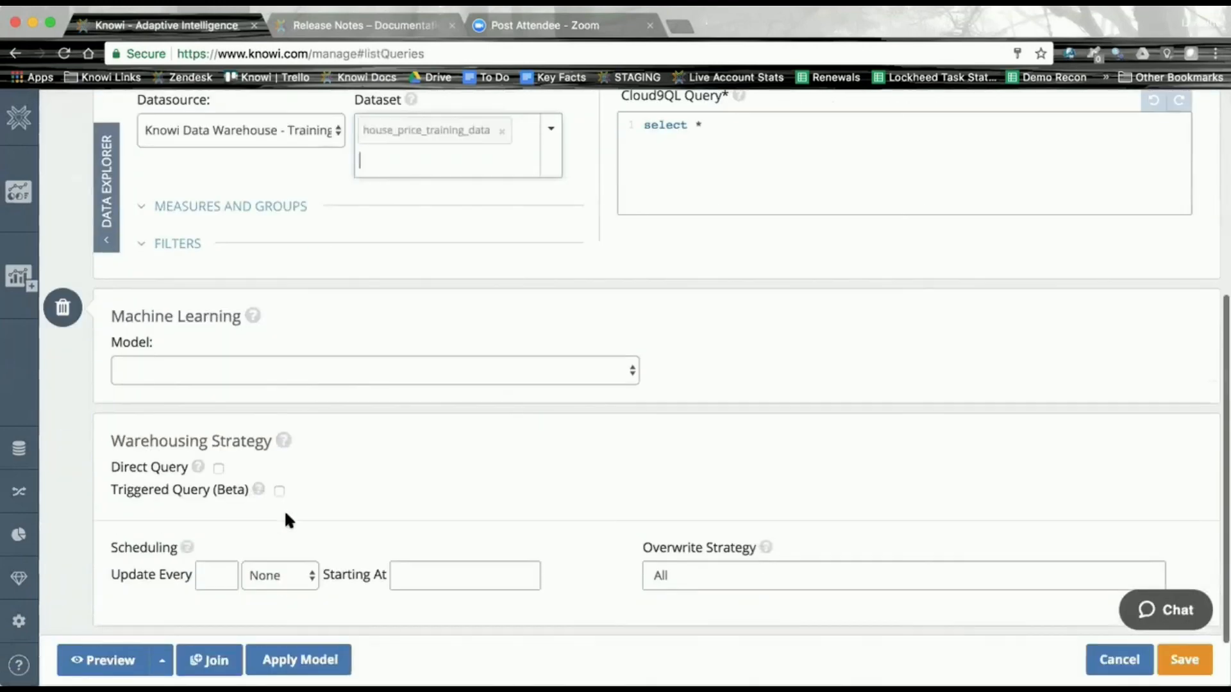
scroll(286, 514, "down", 1)
left_click(633, 298)
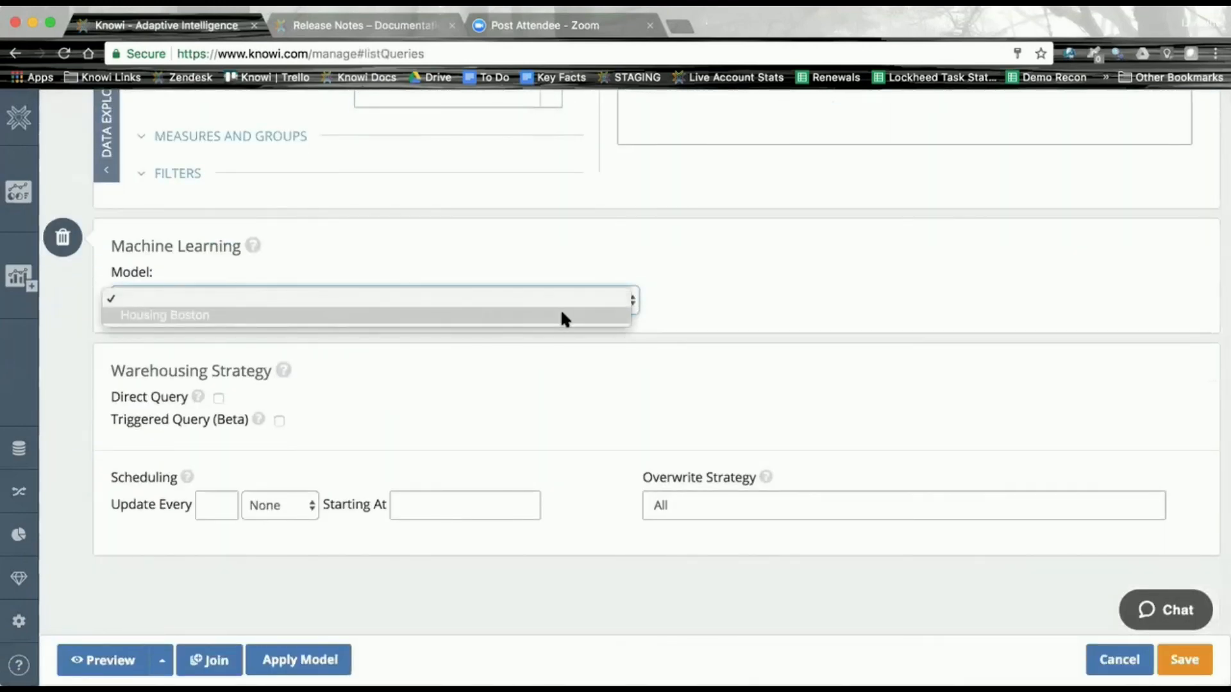
left_click(560, 310)
left_click(110, 660)
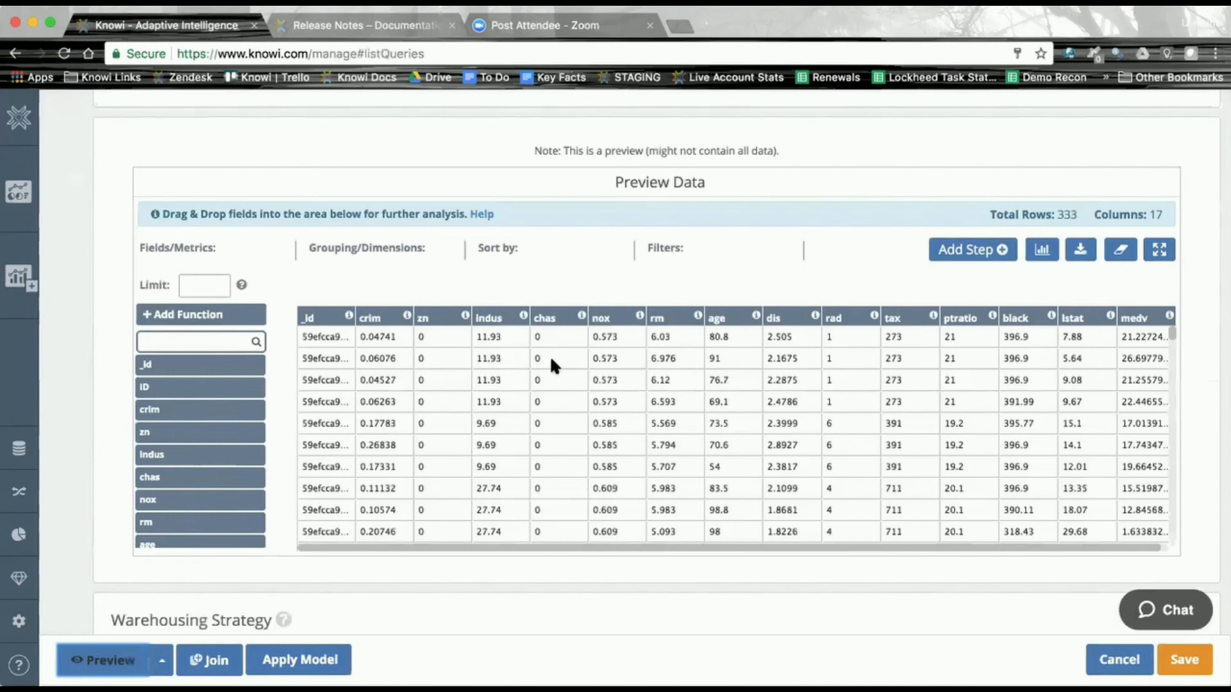
- Inspect the column statistics for indus and nox, and look through the statistics of the whole dataset
left_click(524, 317)
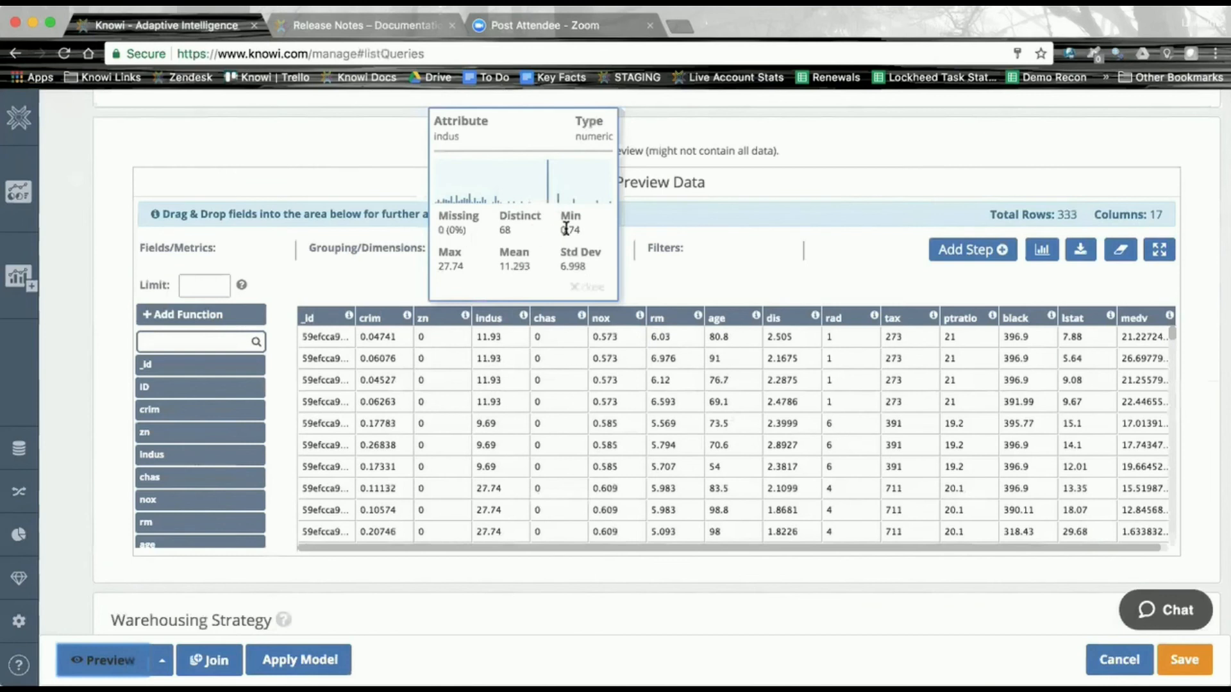
left_click(575, 290)
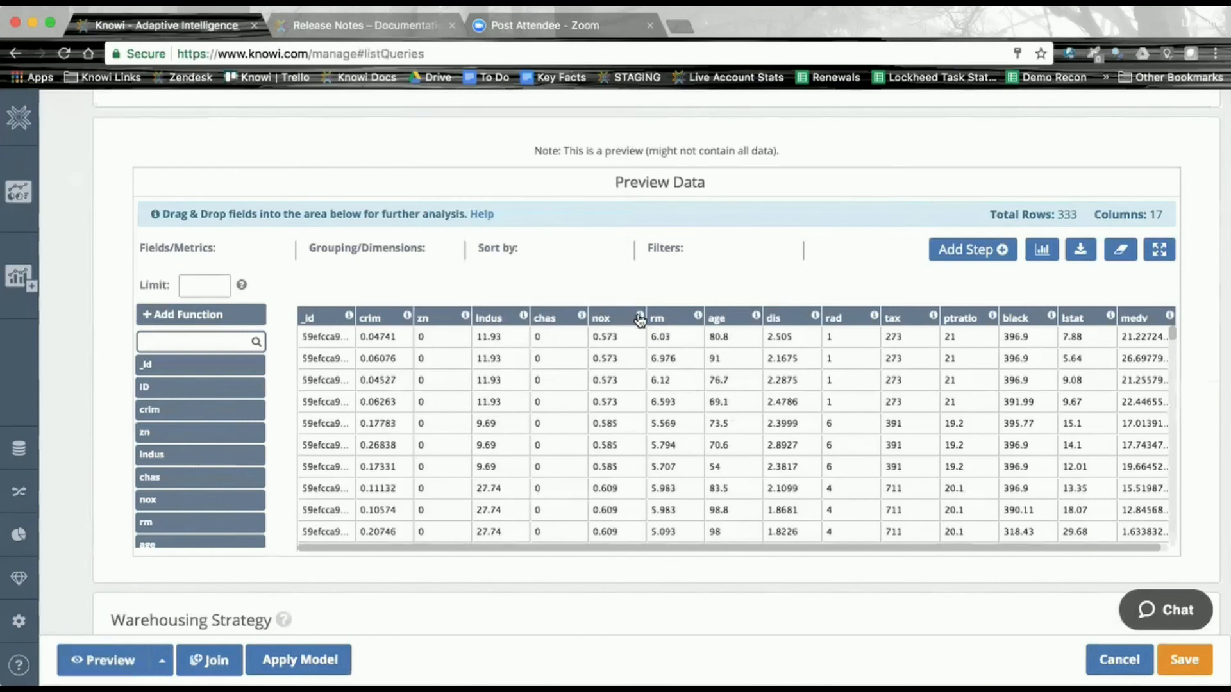
left_click(639, 317)
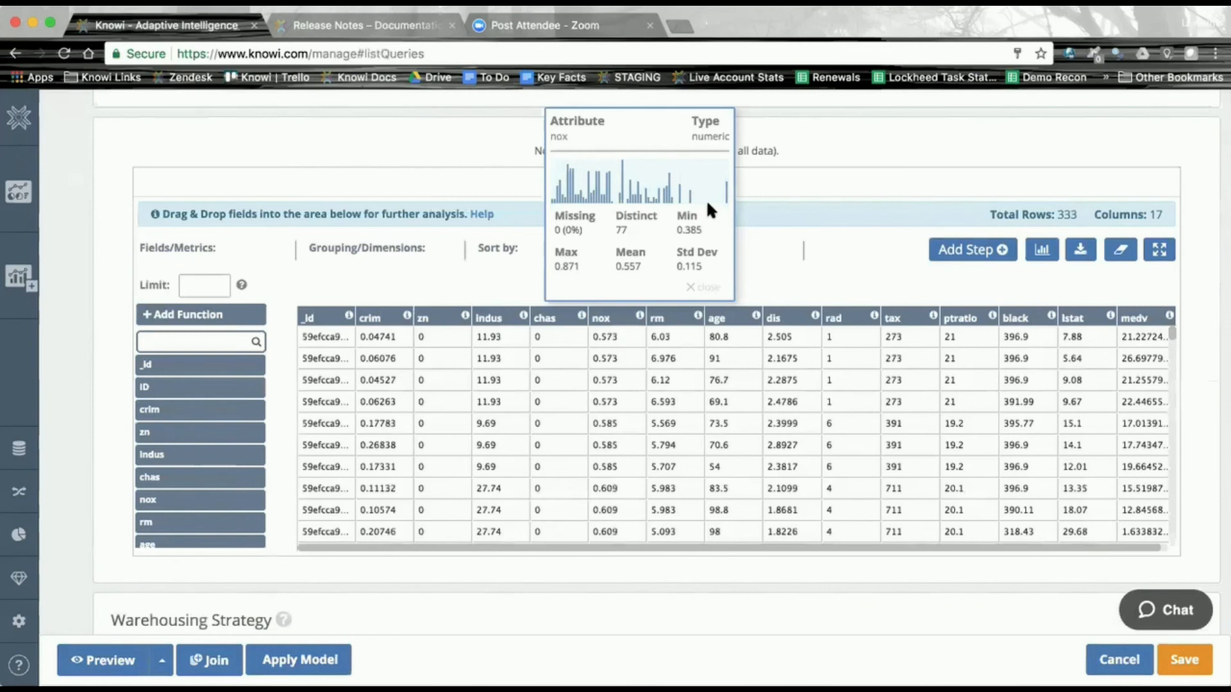
left_click(693, 288)
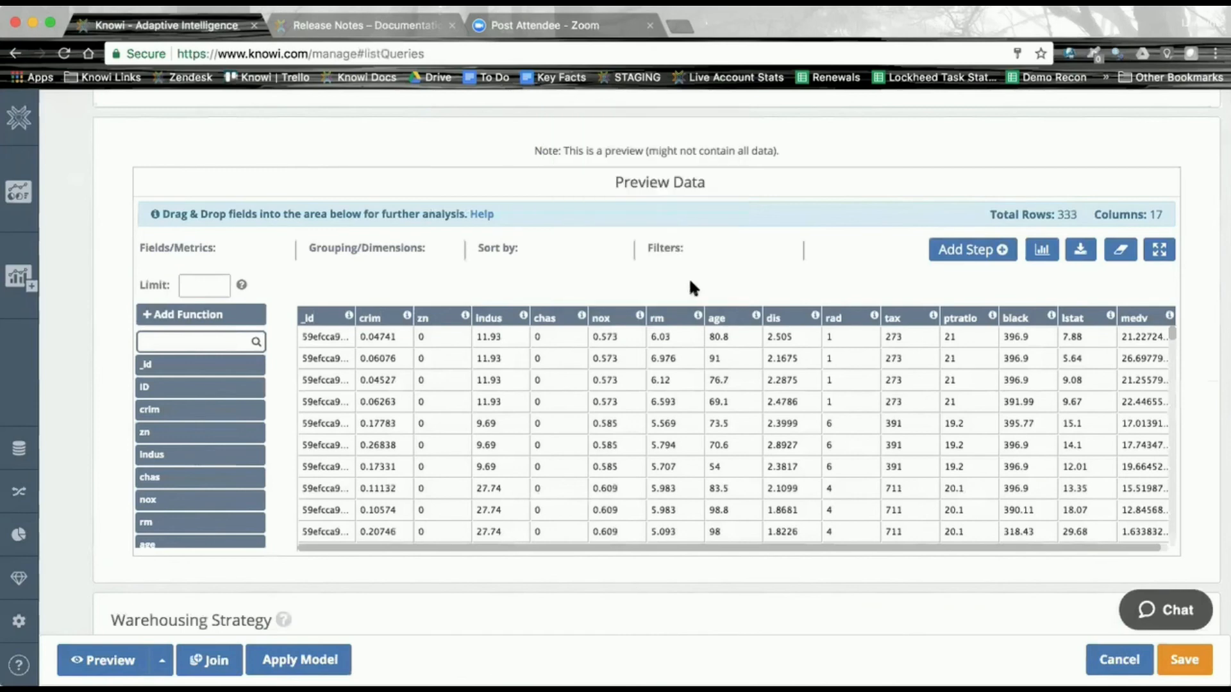
left_click(1042, 252)
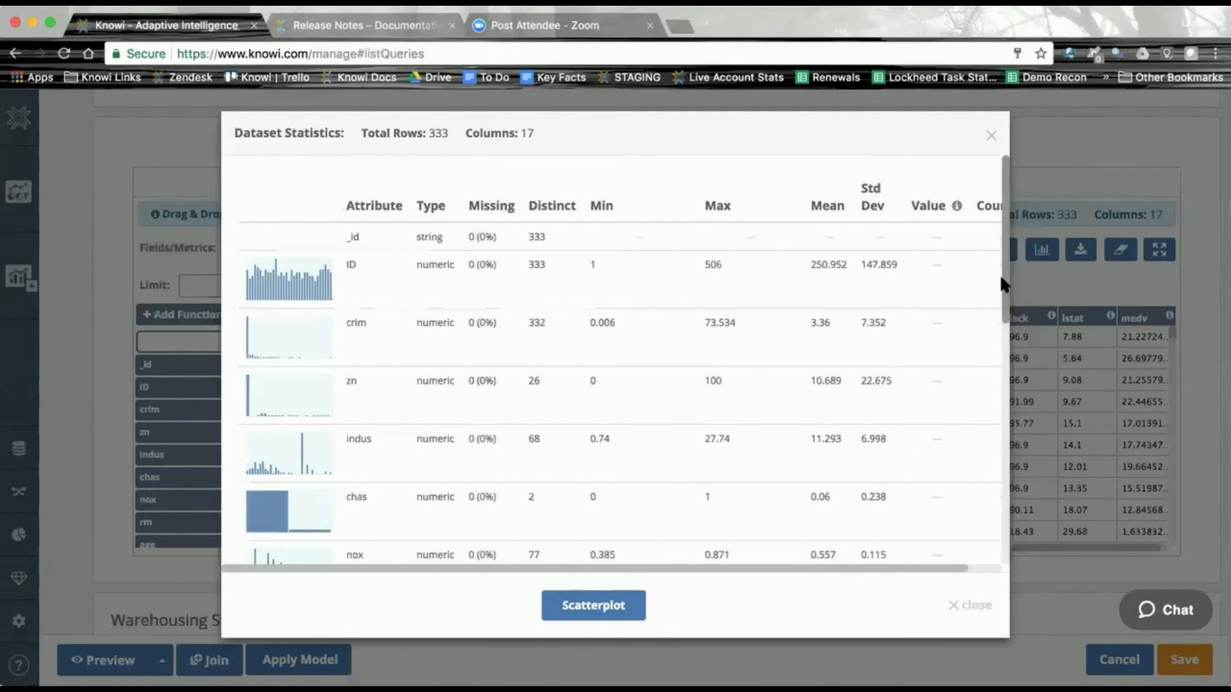
left_click_drag(1001, 278, 893, 391)
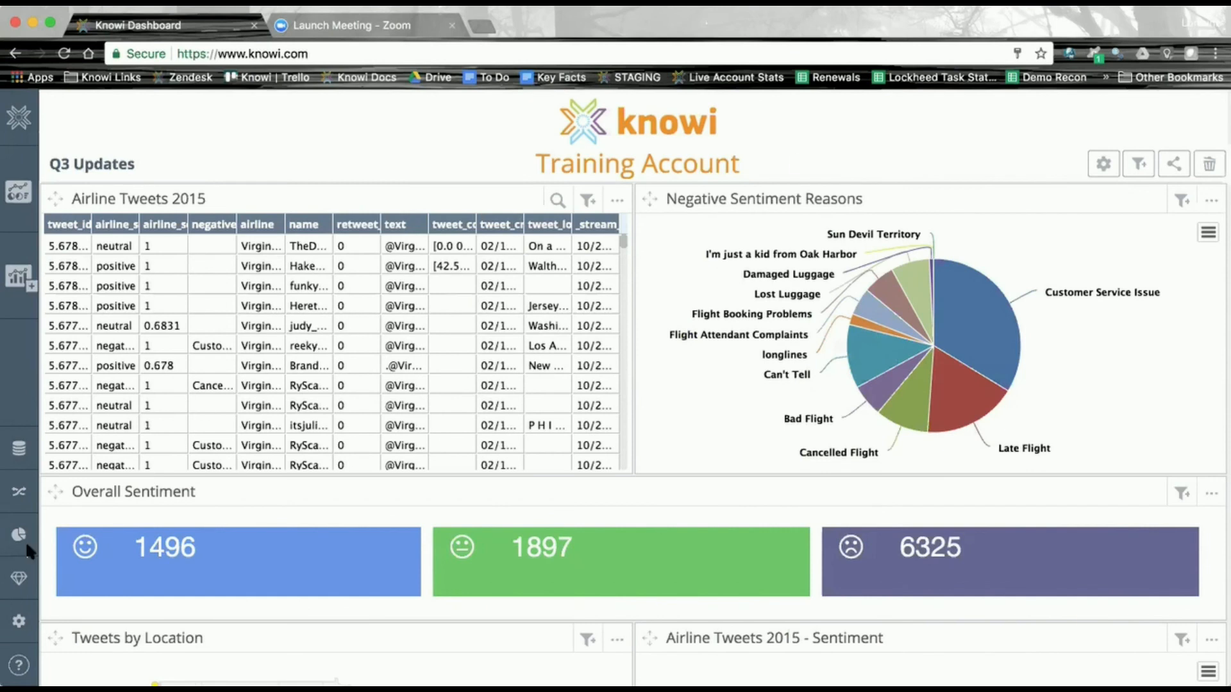
- Open the team section of the user settings and review the invitation options and the users list
left_click(19, 620)
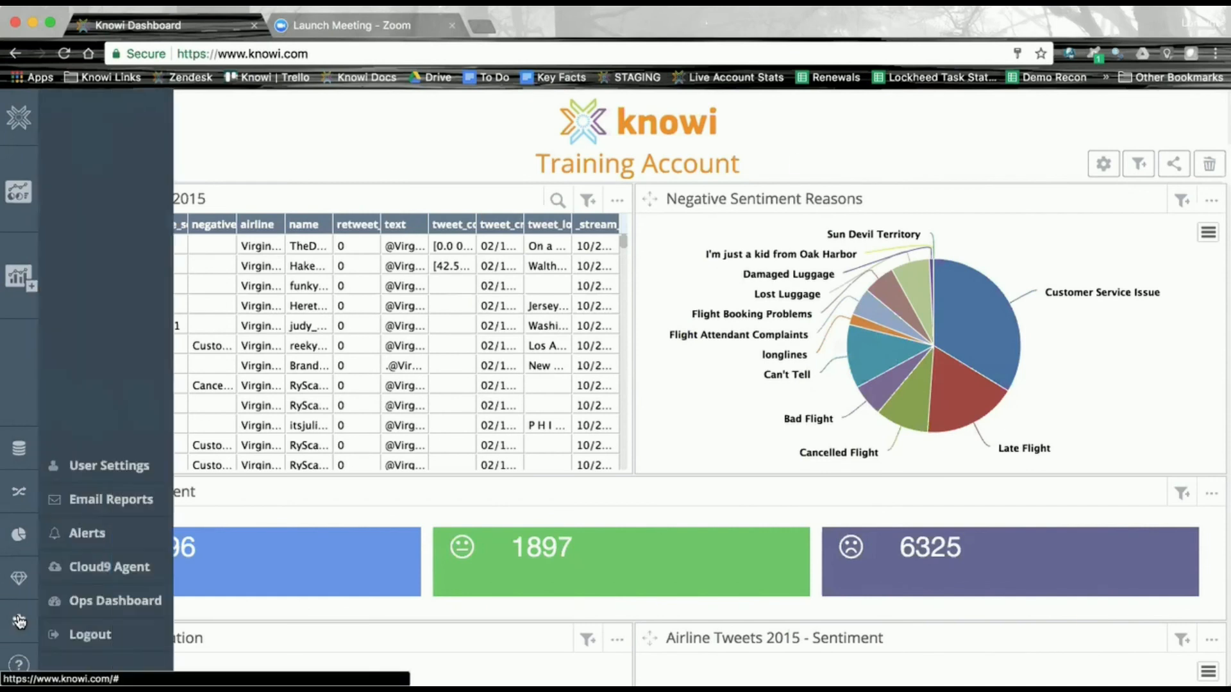
left_click(118, 472)
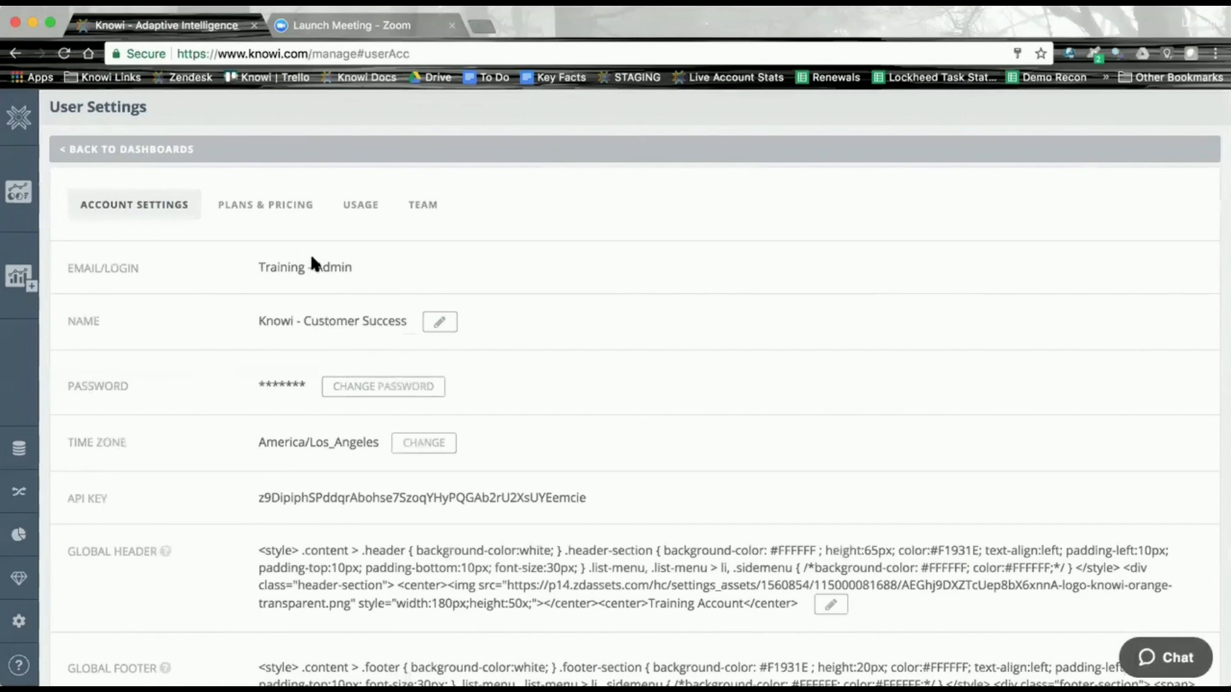
left_click(422, 204)
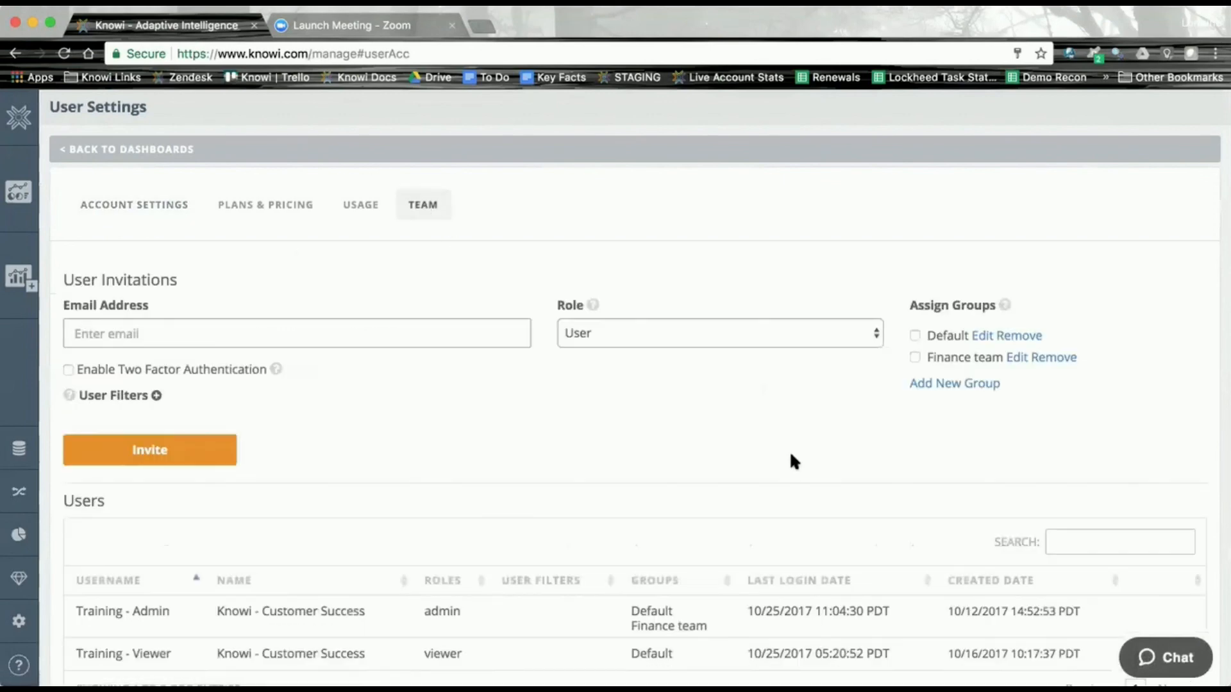
scroll(792, 458, "down", 3)
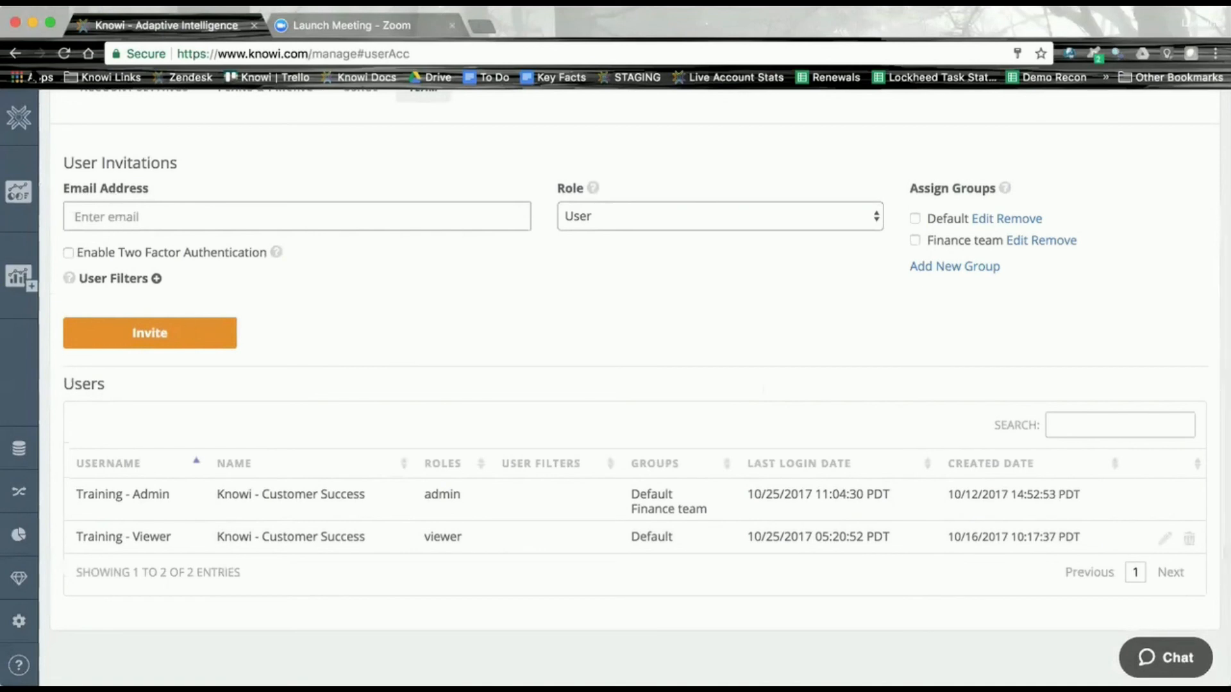
- Open the Always Share To Group option in the account settings, check the groups on offer, and dismiss it without updating
left_click(16, 53)
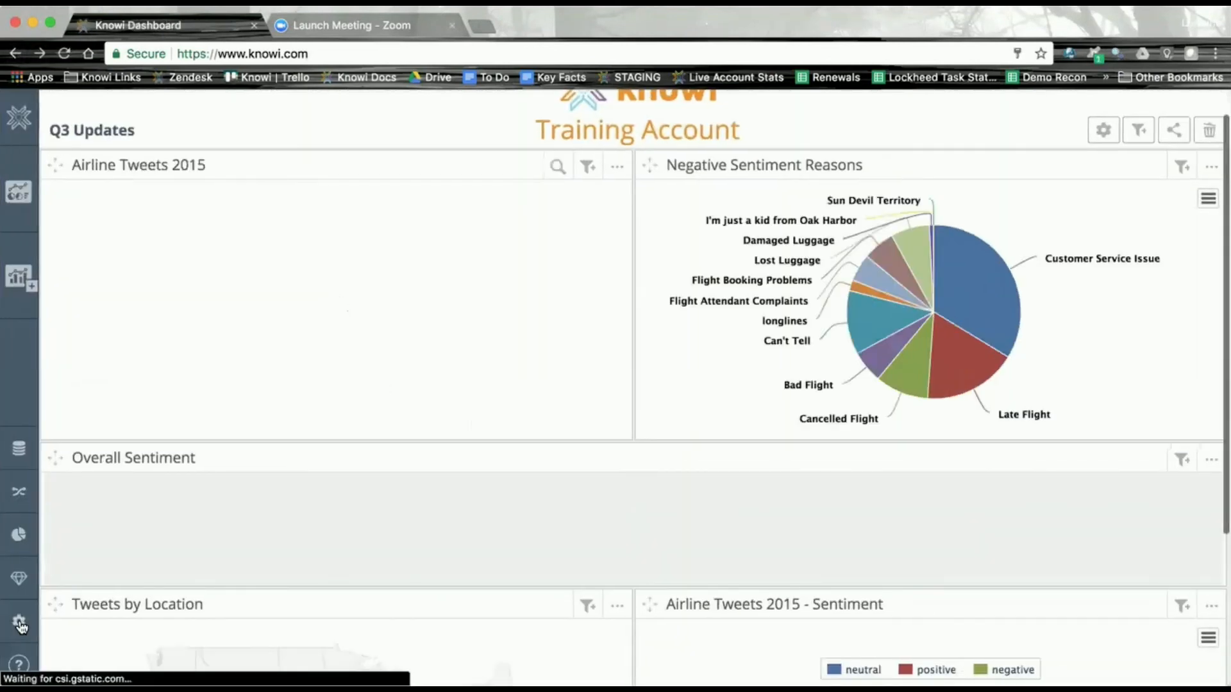
left_click(19, 621)
left_click(104, 467)
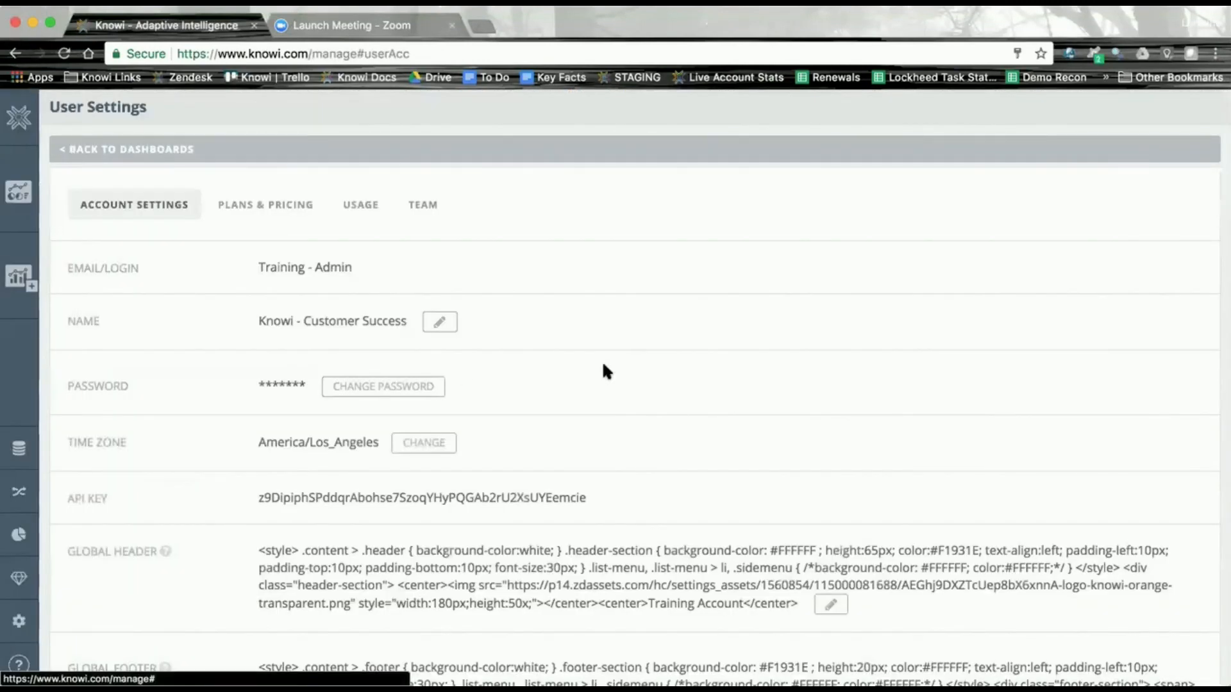
scroll(601, 359, "down", 3)
scroll(603, 356, "down", 6)
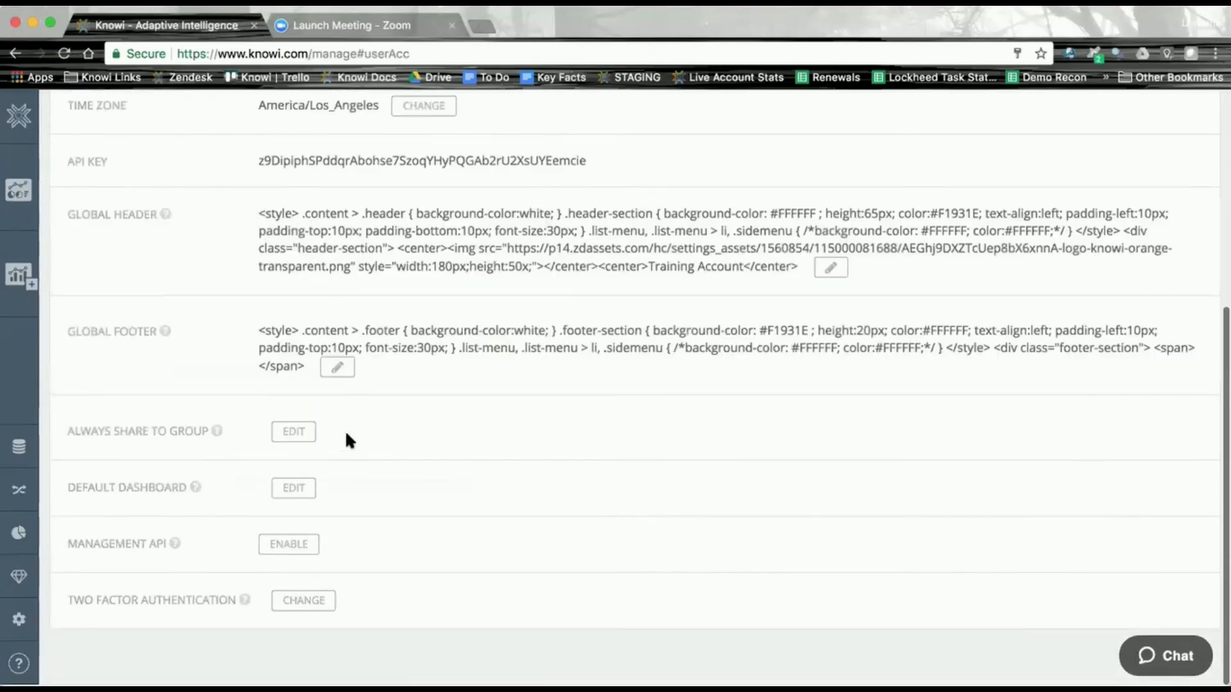
left_click(294, 435)
left_click(619, 197)
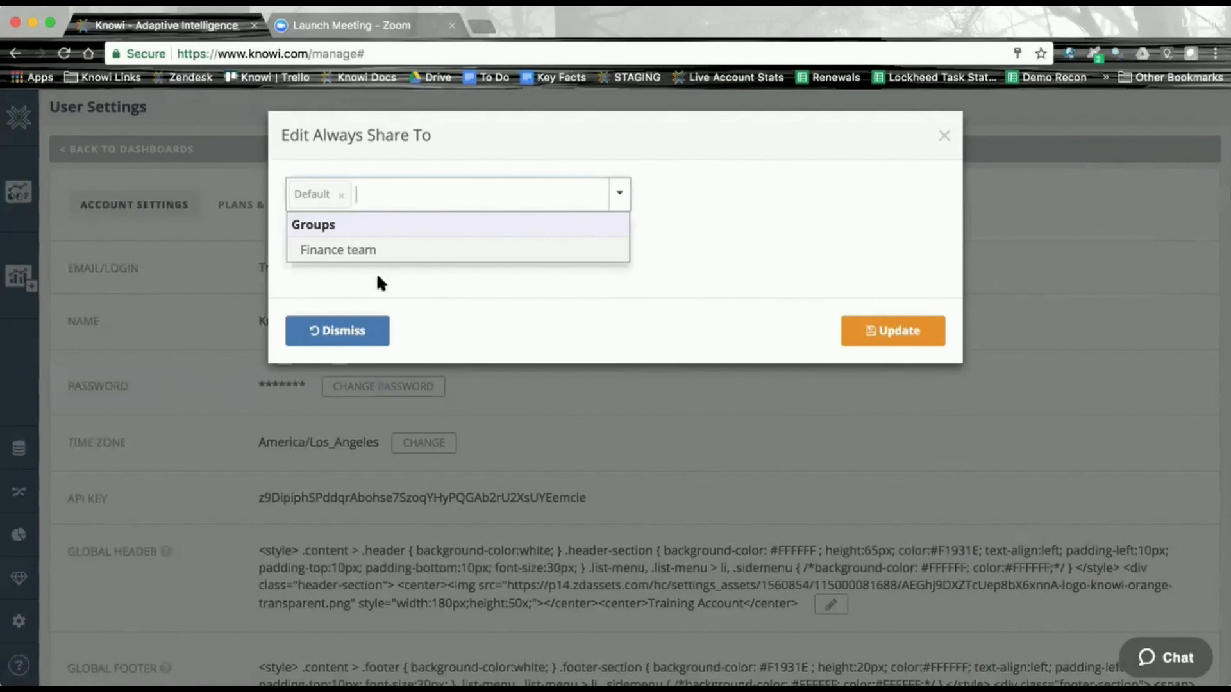
left_click(331, 331)
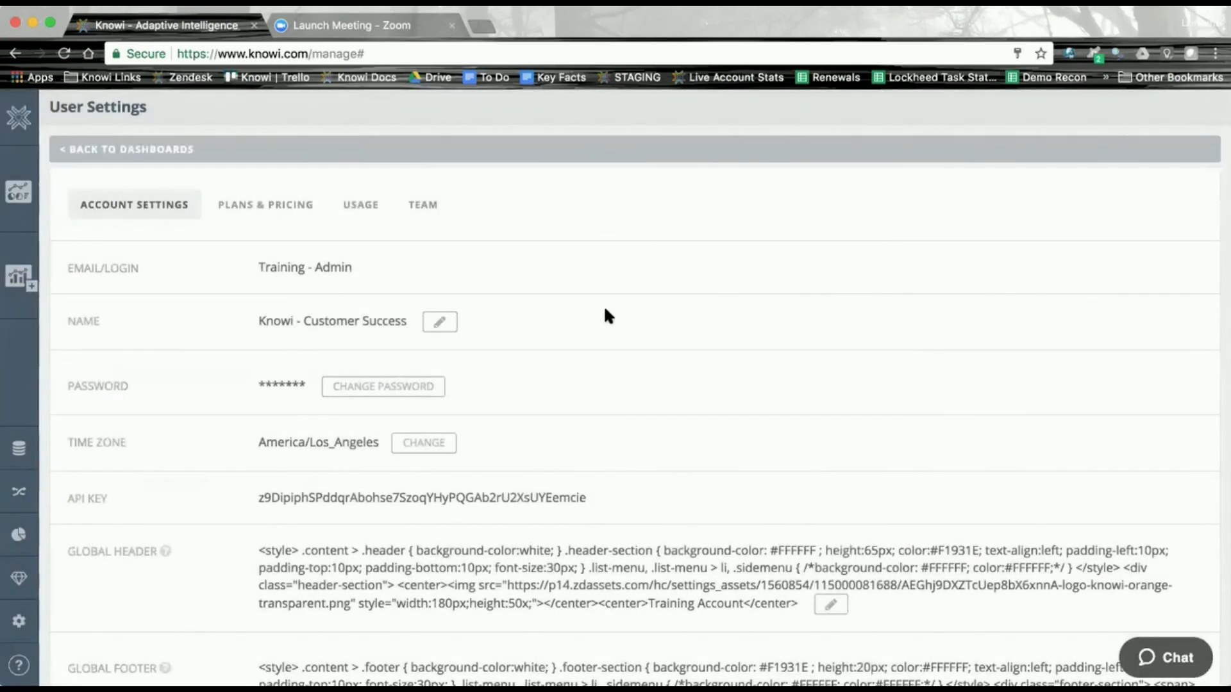
- Open the viewer user for editing in the team section and check the share permission options for its Default group
left_click(424, 205)
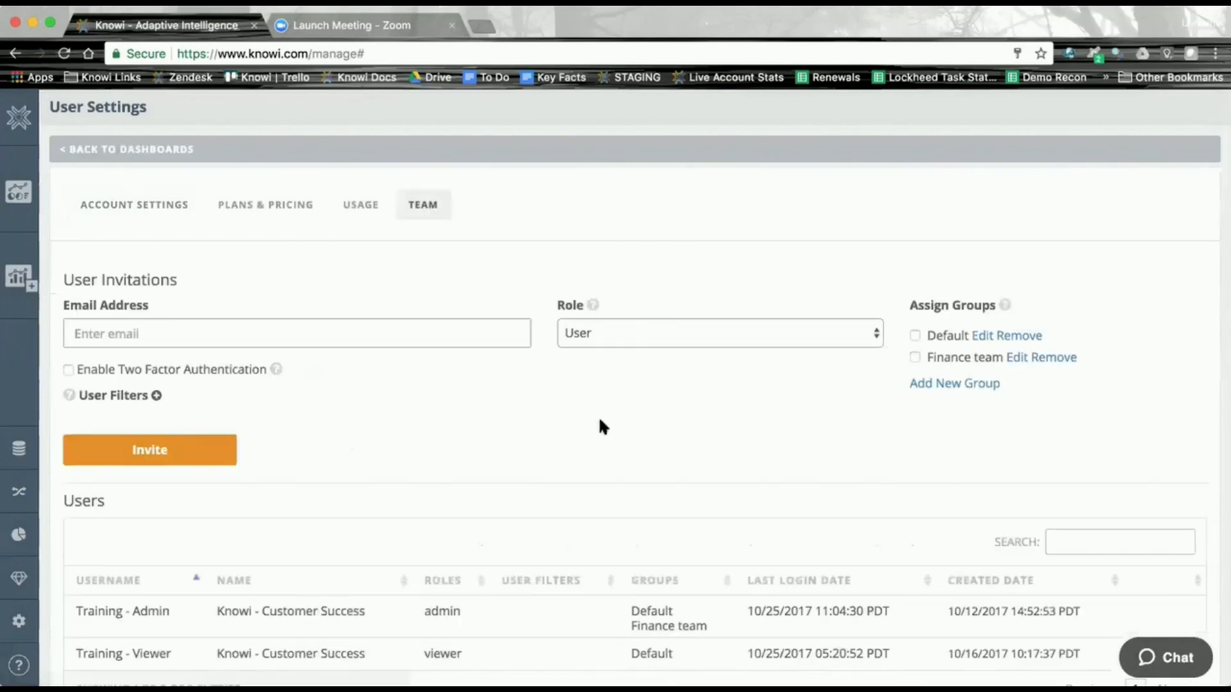
scroll(590, 410, "down", 2)
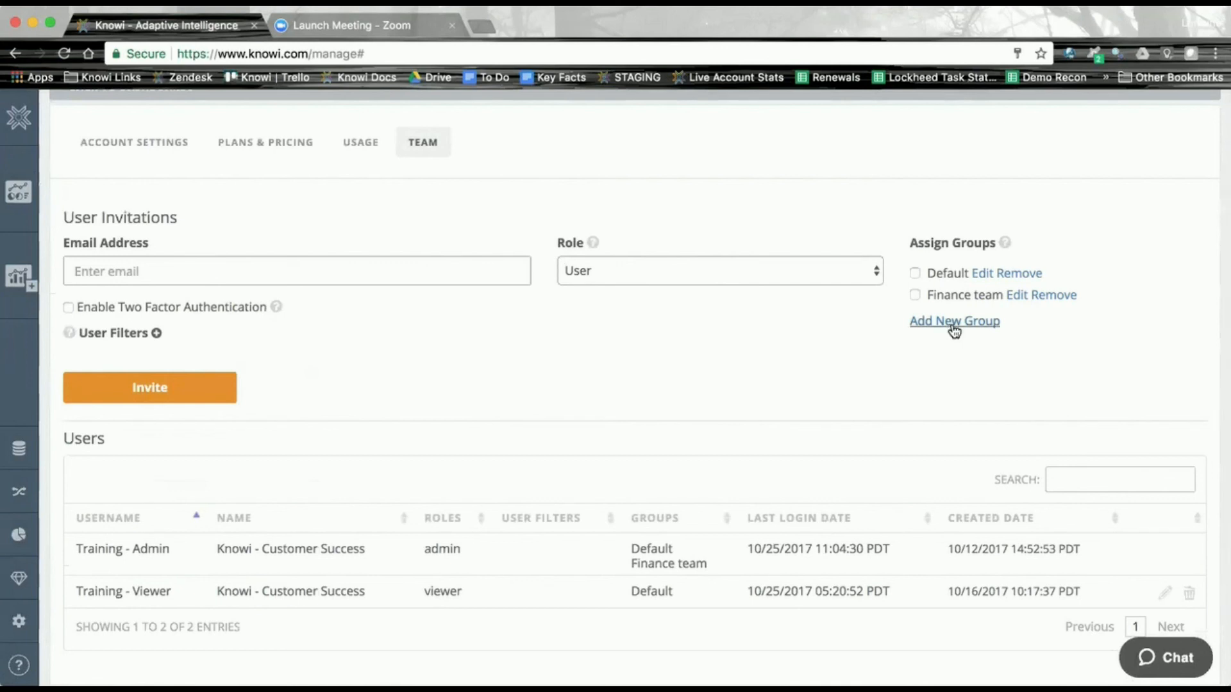
left_click(915, 273)
left_click(1165, 593)
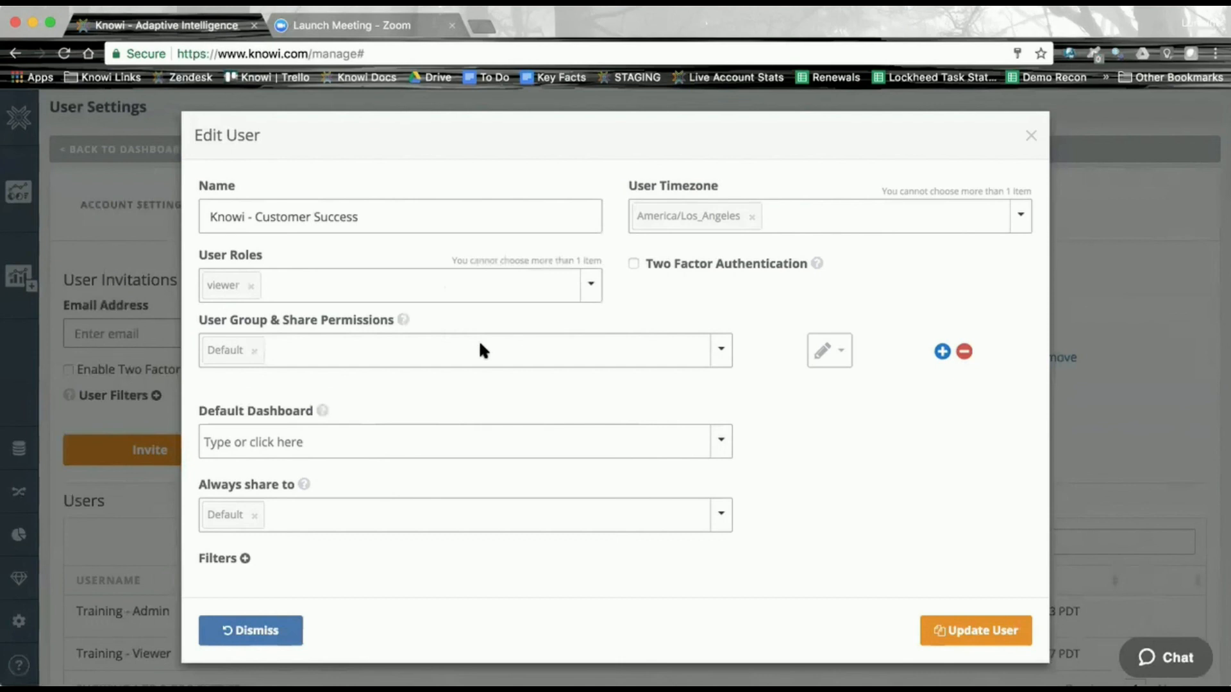
mouse_move(403, 321)
left_click(842, 355)
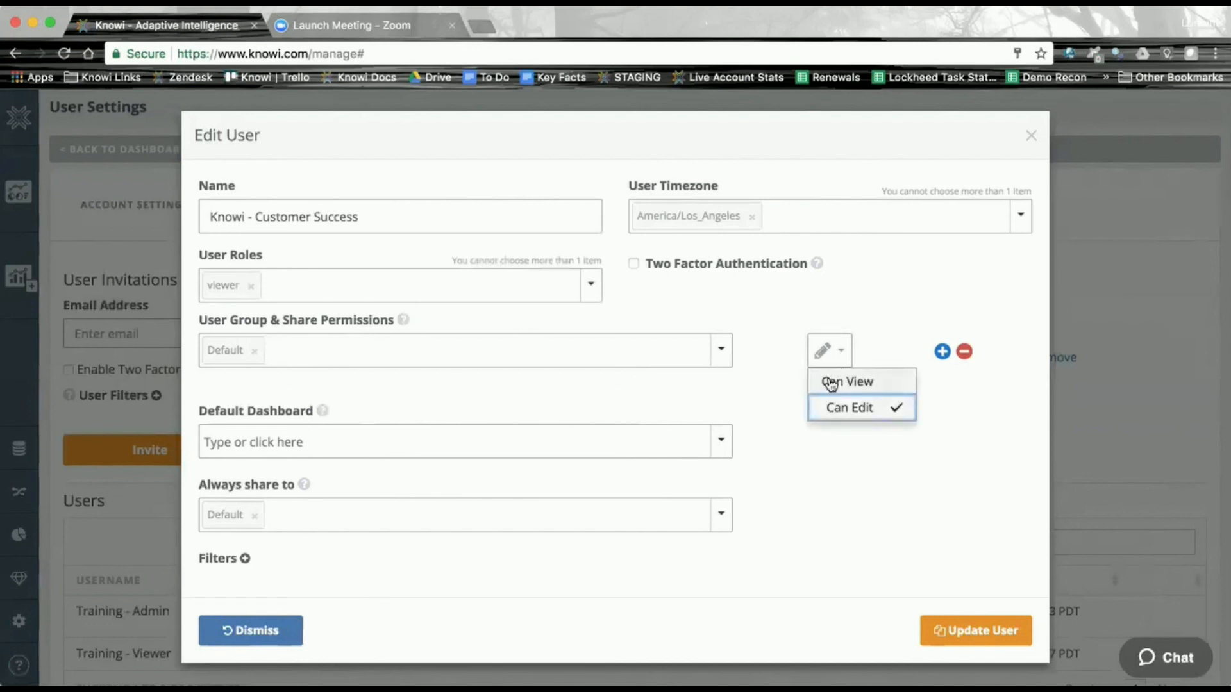
left_click(764, 380)
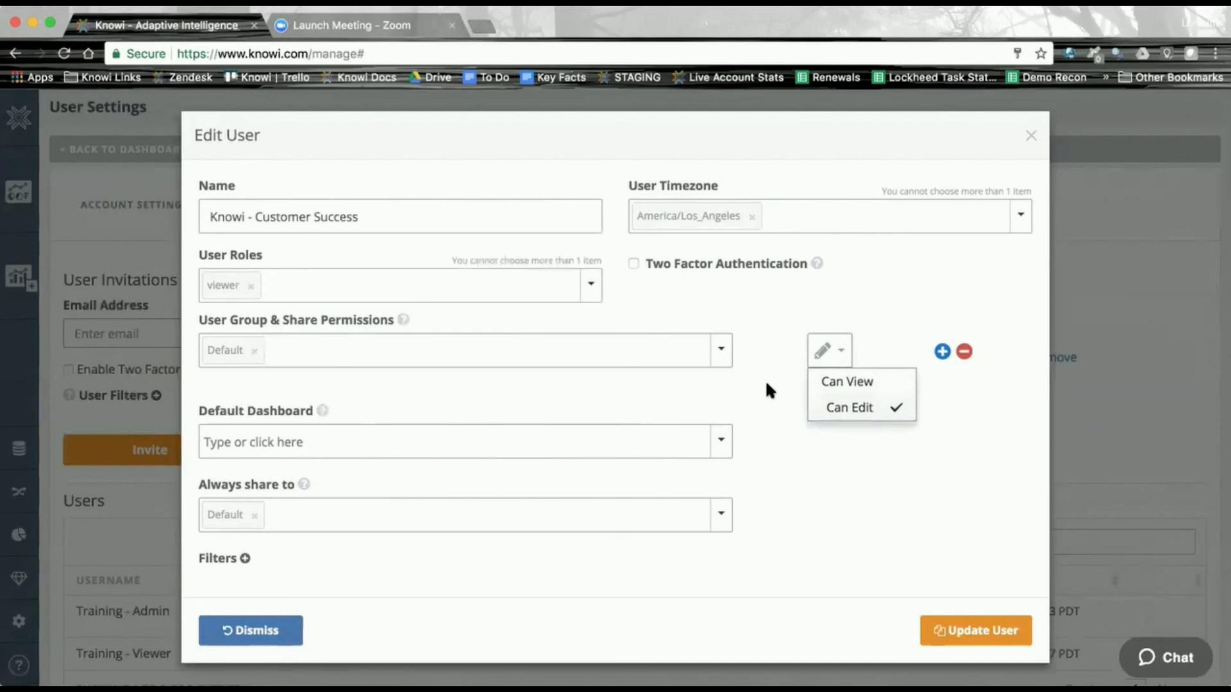
- Check which groups the viewer user's Always share to setting offers, and dismiss the form without updating the user
left_click(722, 520)
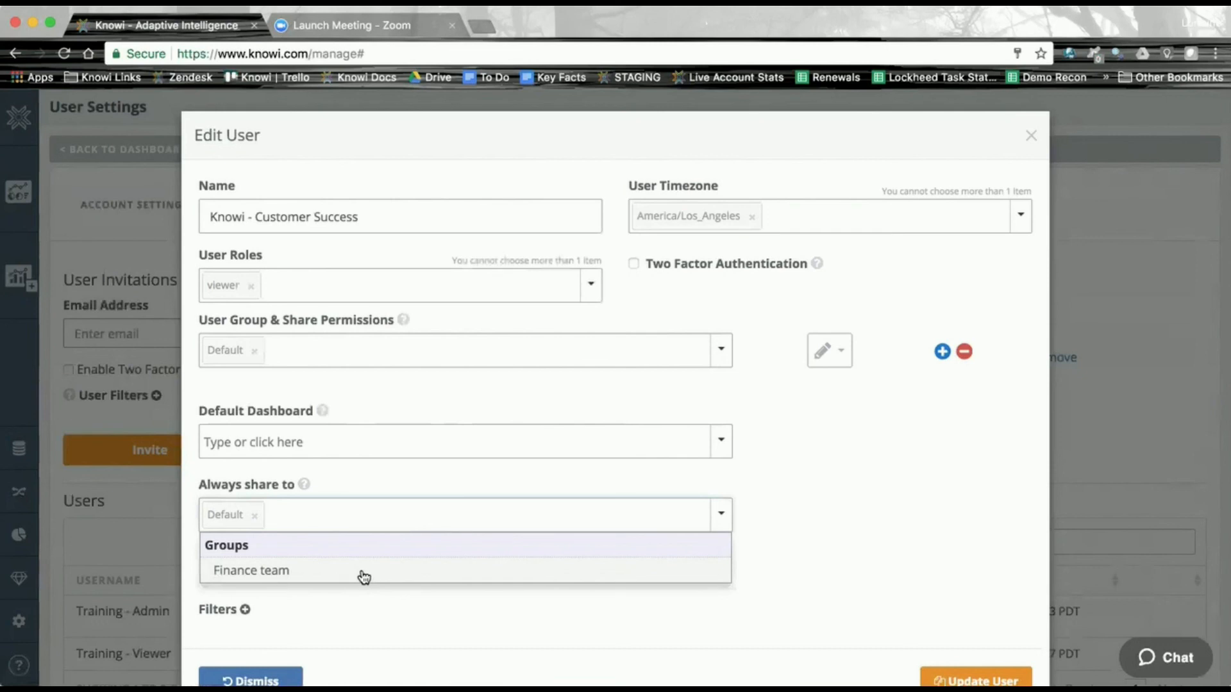
left_click(799, 532)
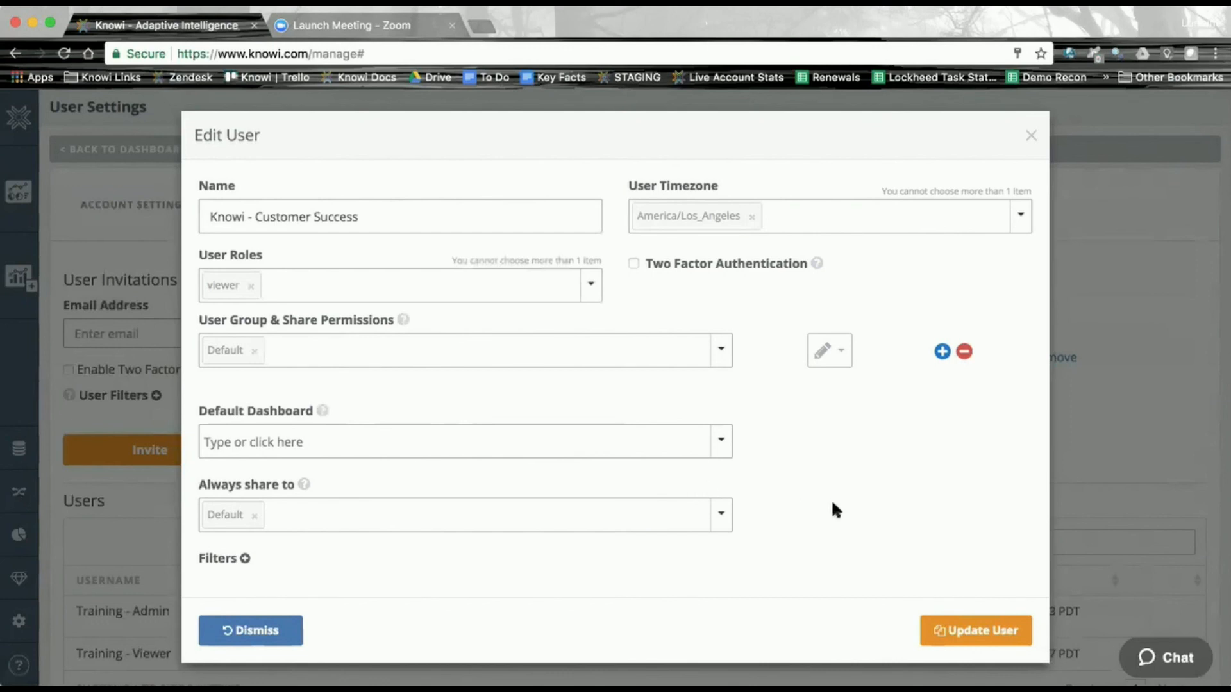
left_click(263, 631)
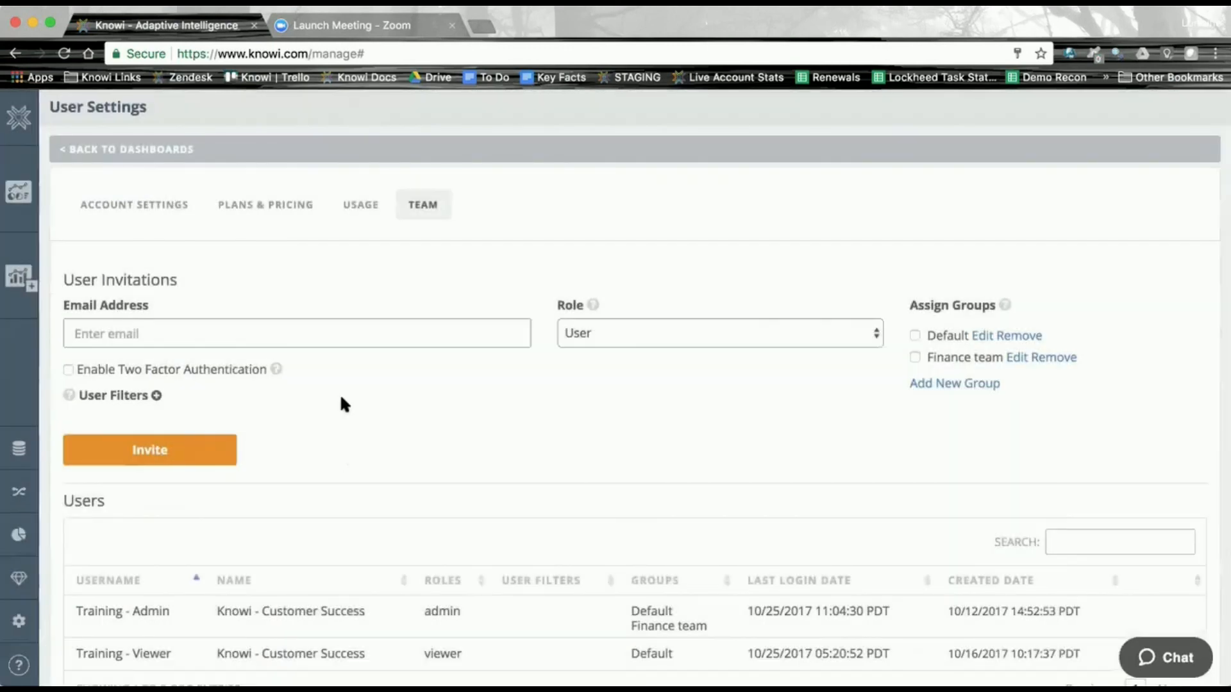
- Review the account settings, including the Always Share To Group and Default Dashboard options
left_click(129, 204)
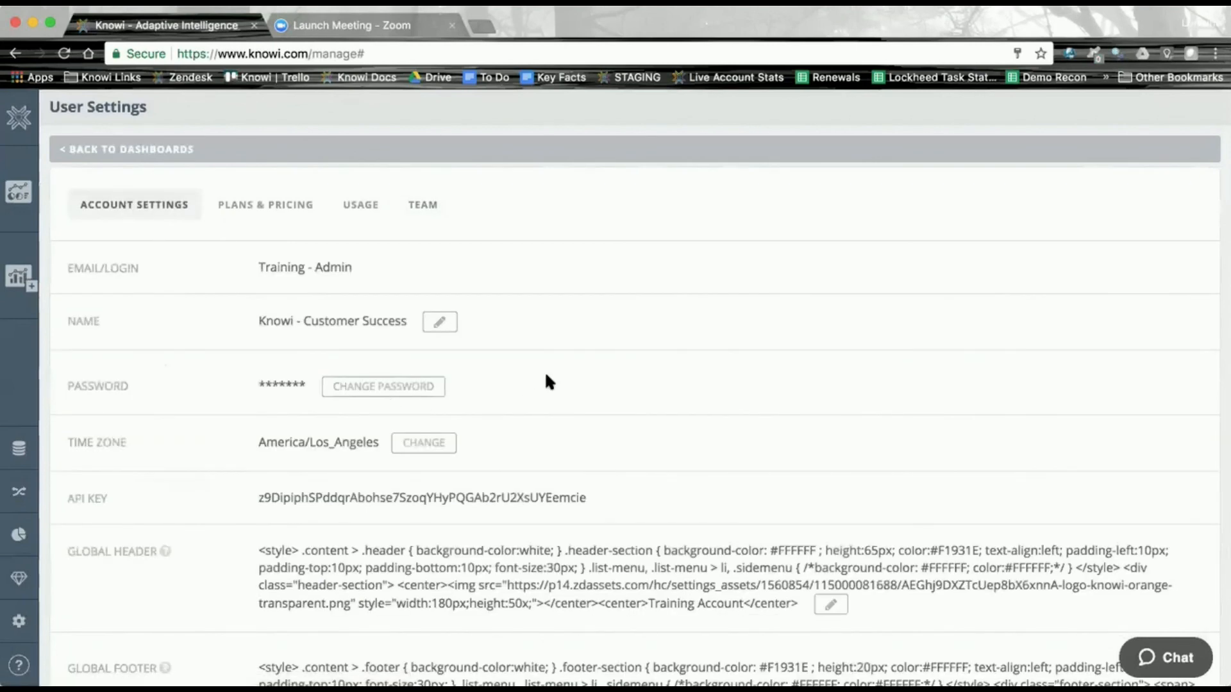
scroll(549, 382, "down", 3)
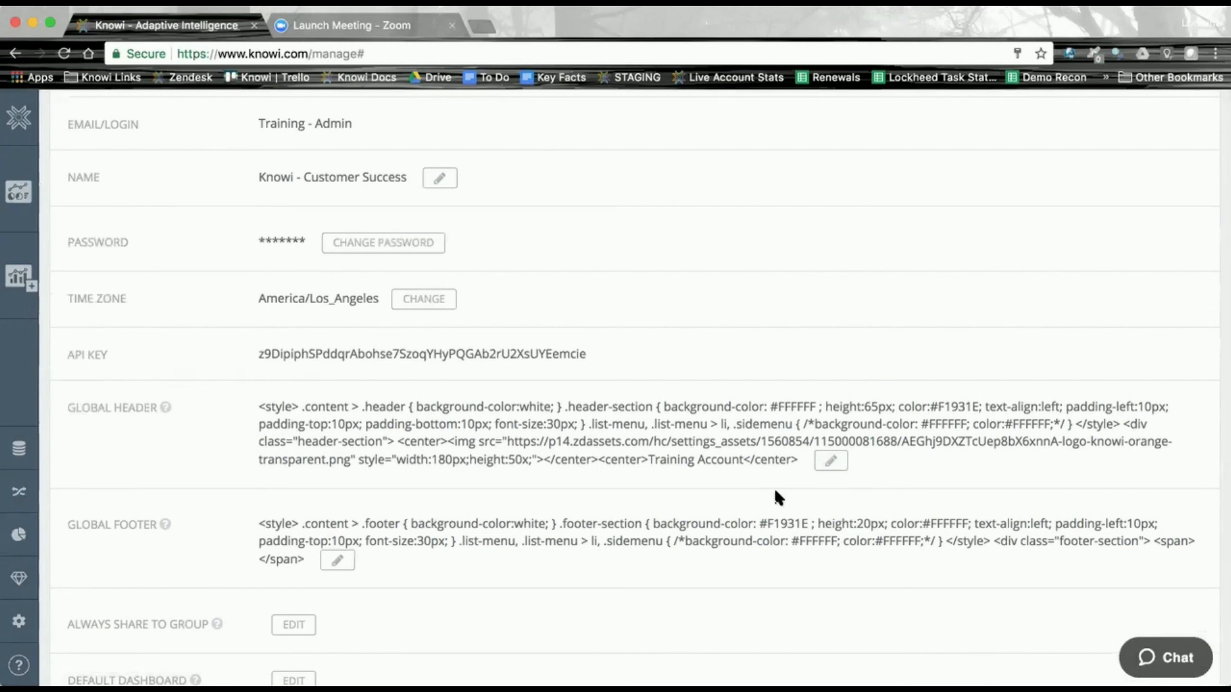
scroll(518, 611, "down", 5)
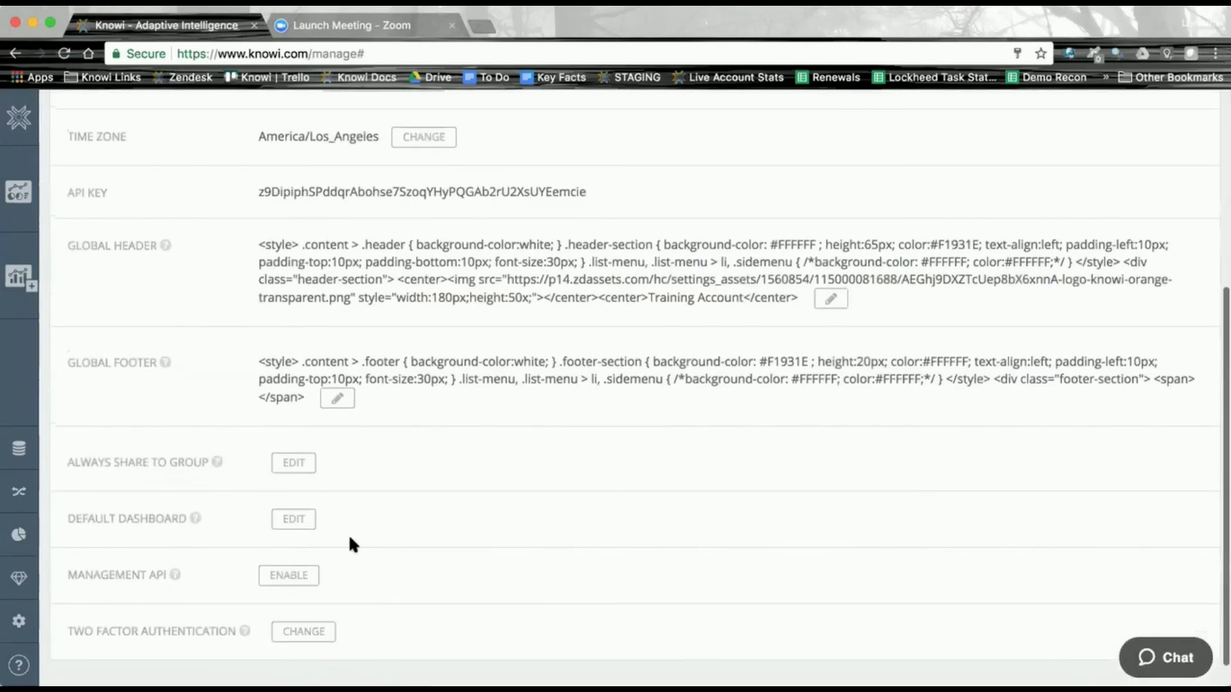
scroll(443, 518, "up", 1)
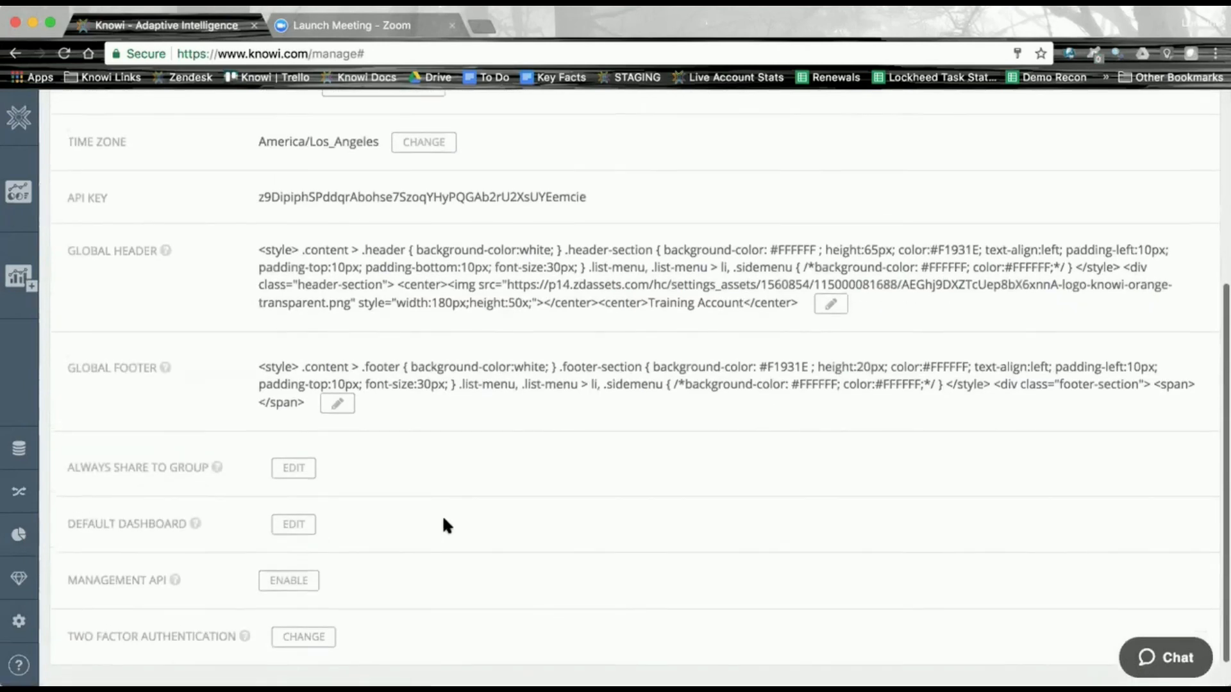
scroll(444, 520, "up", 1)
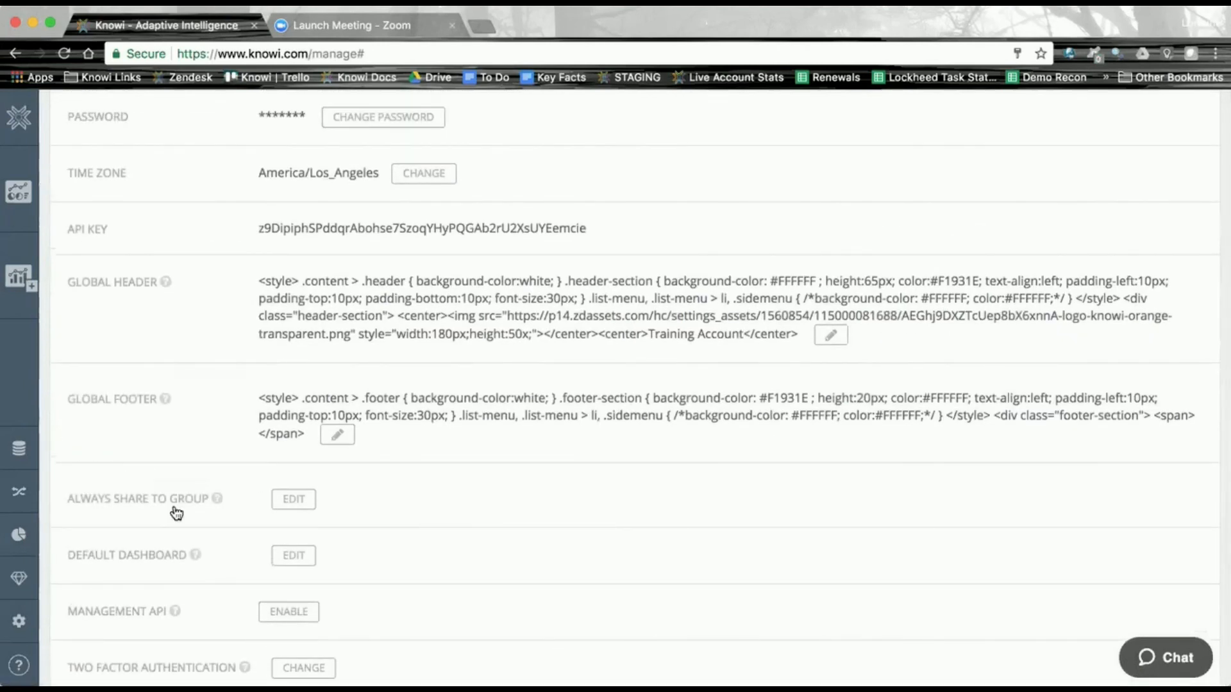
- Return to the Q3 Updates dashboard, check the save options for its dashboard filter, and close the filter without changes
left_click(19, 118)
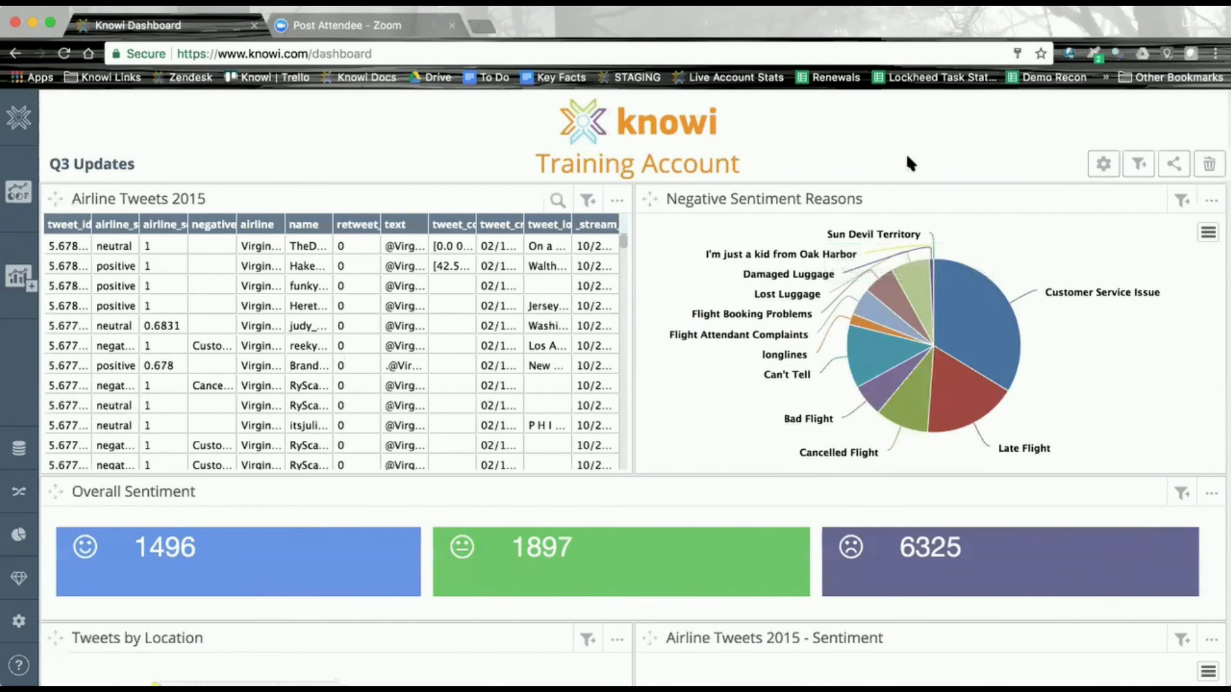
left_click(1136, 165)
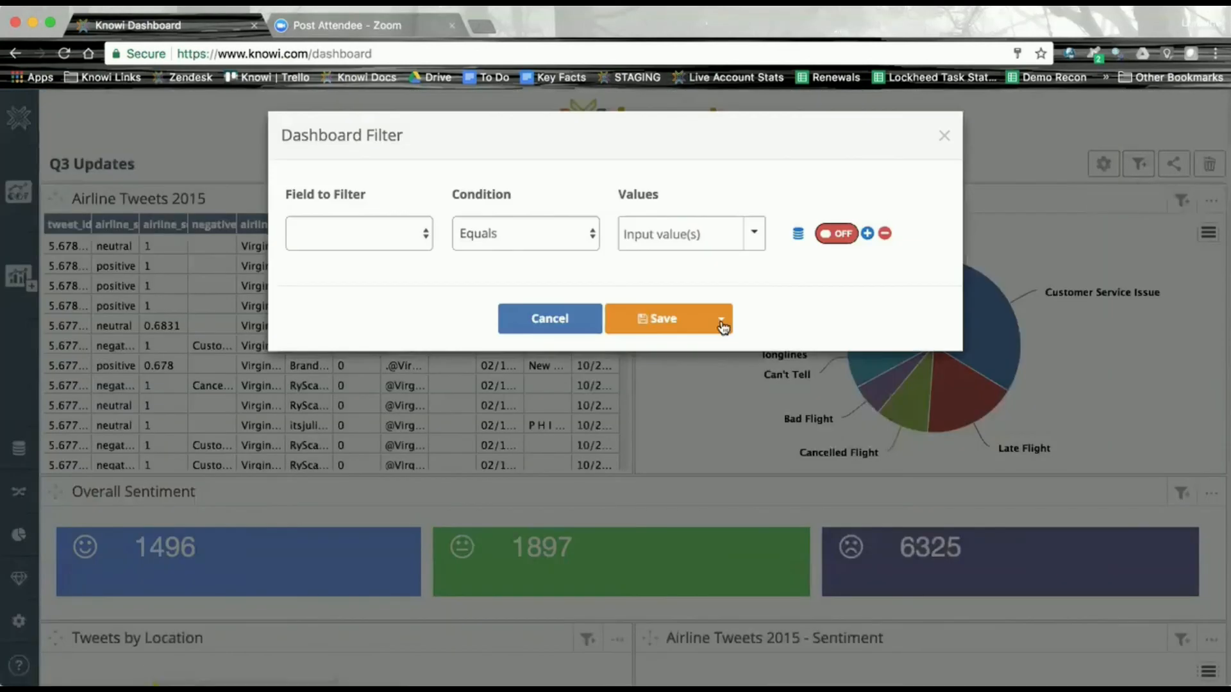
left_click(721, 320)
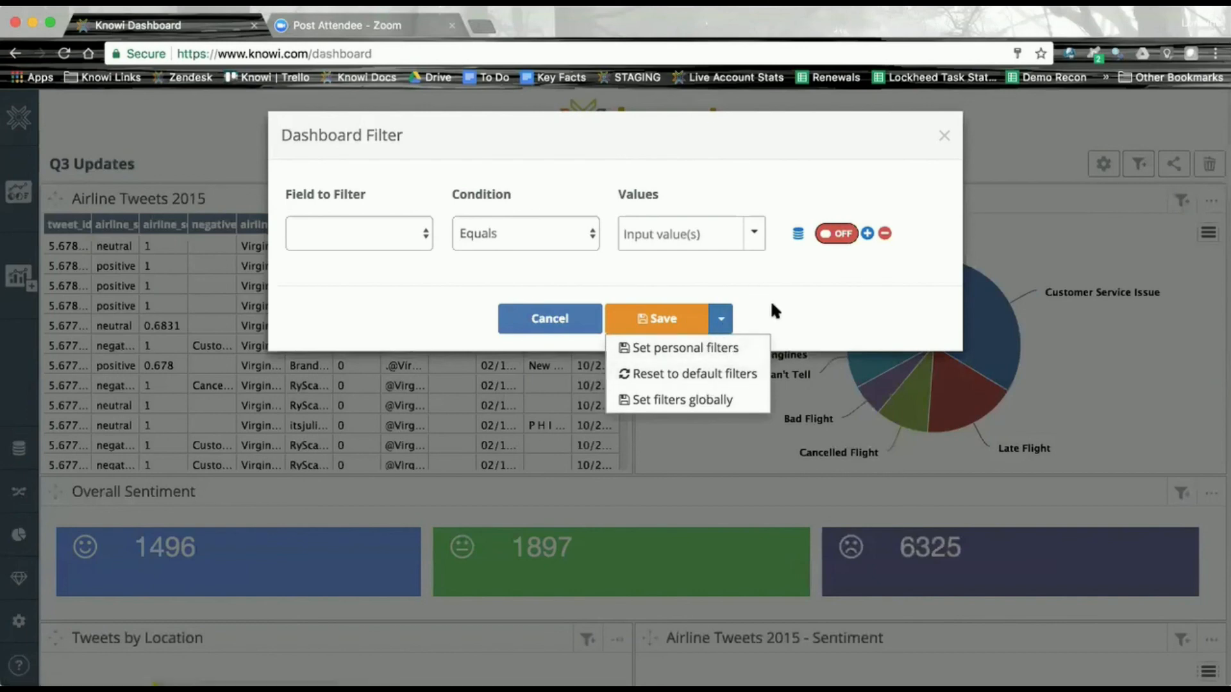
left_click(941, 134)
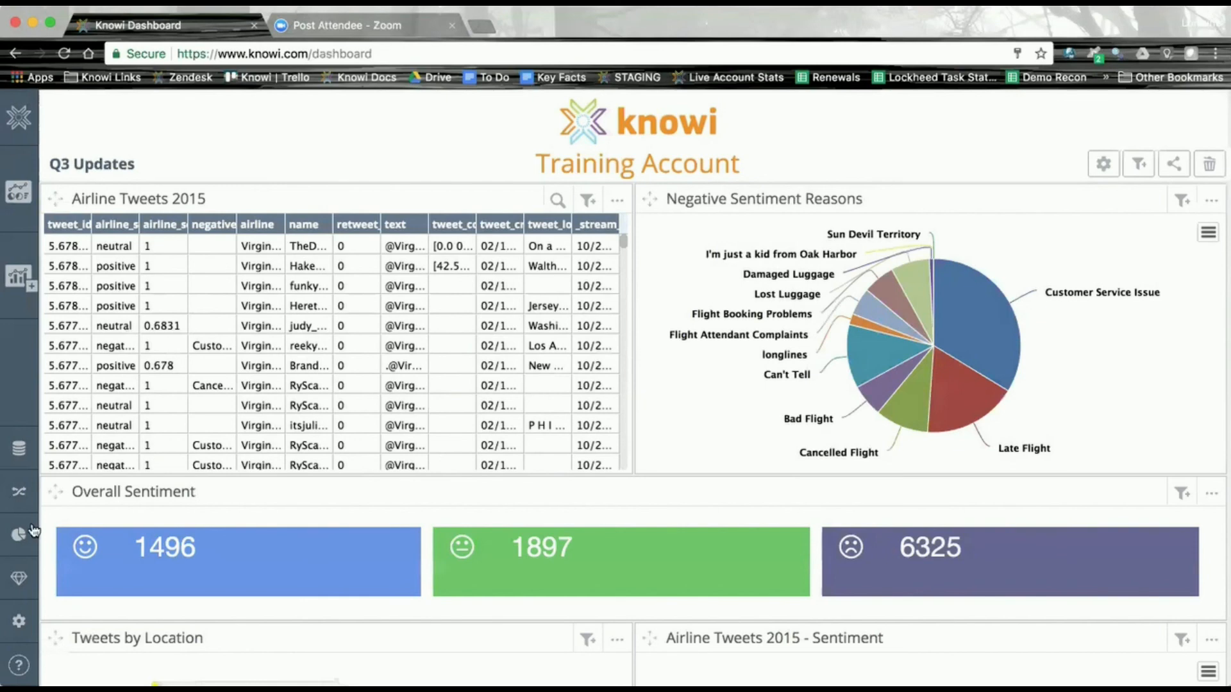
- Open the viewer user for editing from the team section of the user settings
left_click(20, 624)
left_click(128, 472)
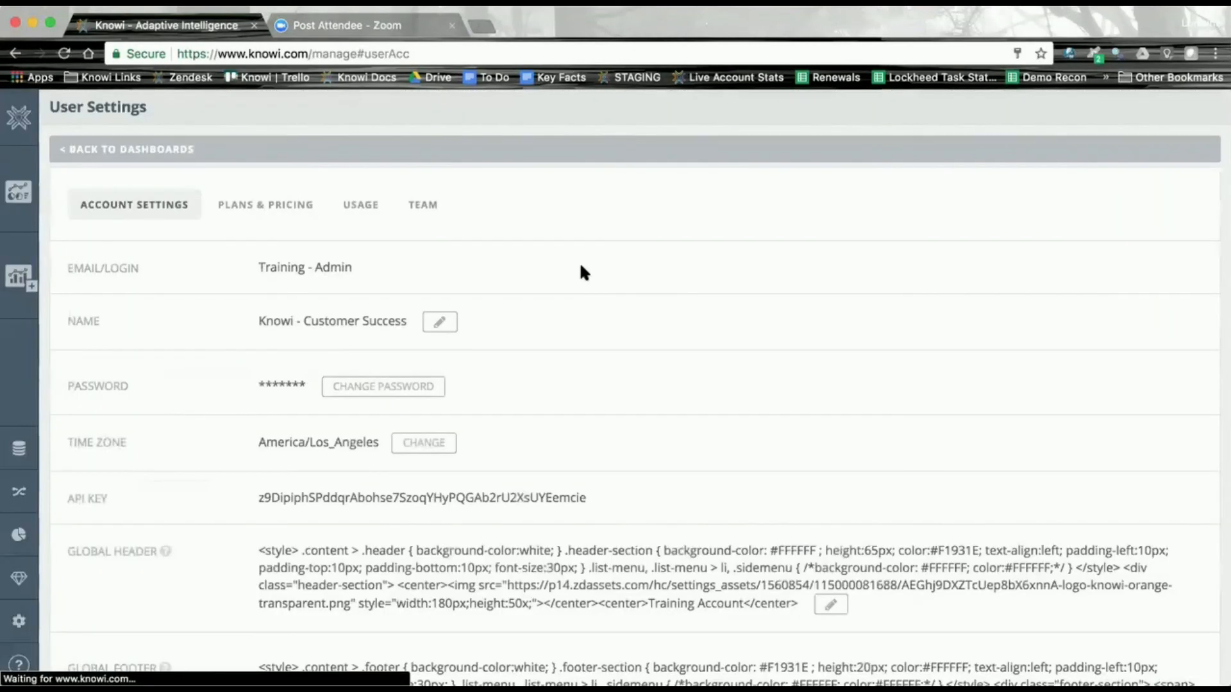
left_click(425, 206)
scroll(803, 456, "down", 3)
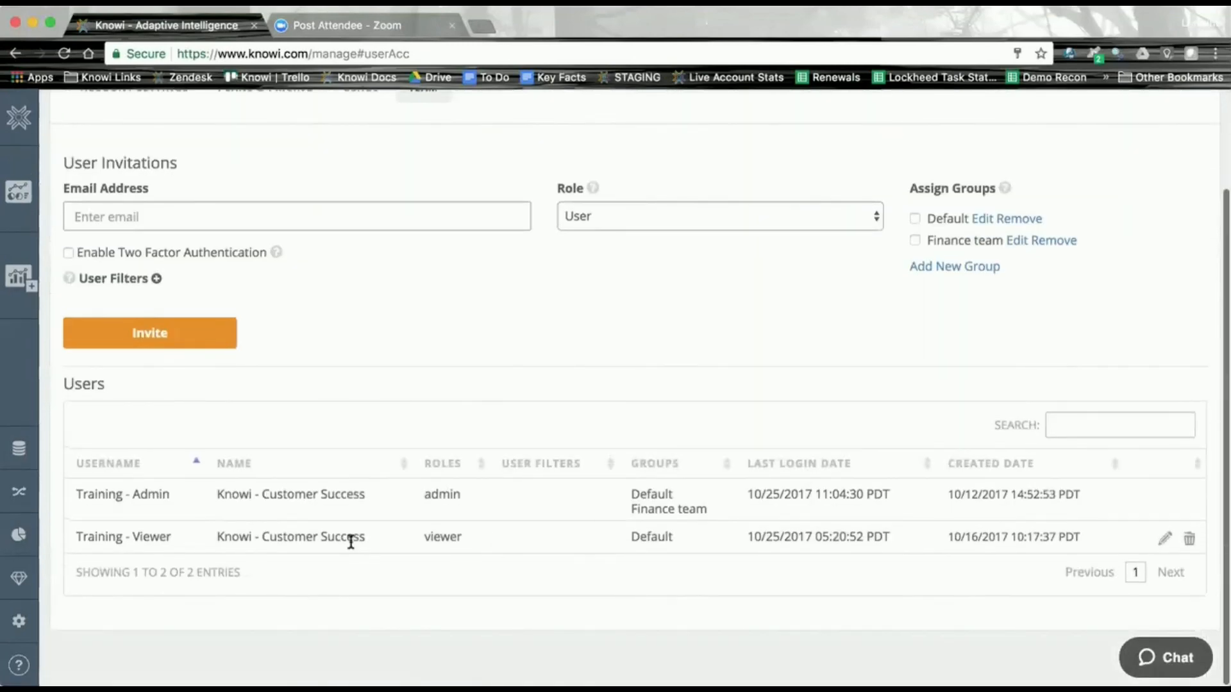
left_click(1166, 540)
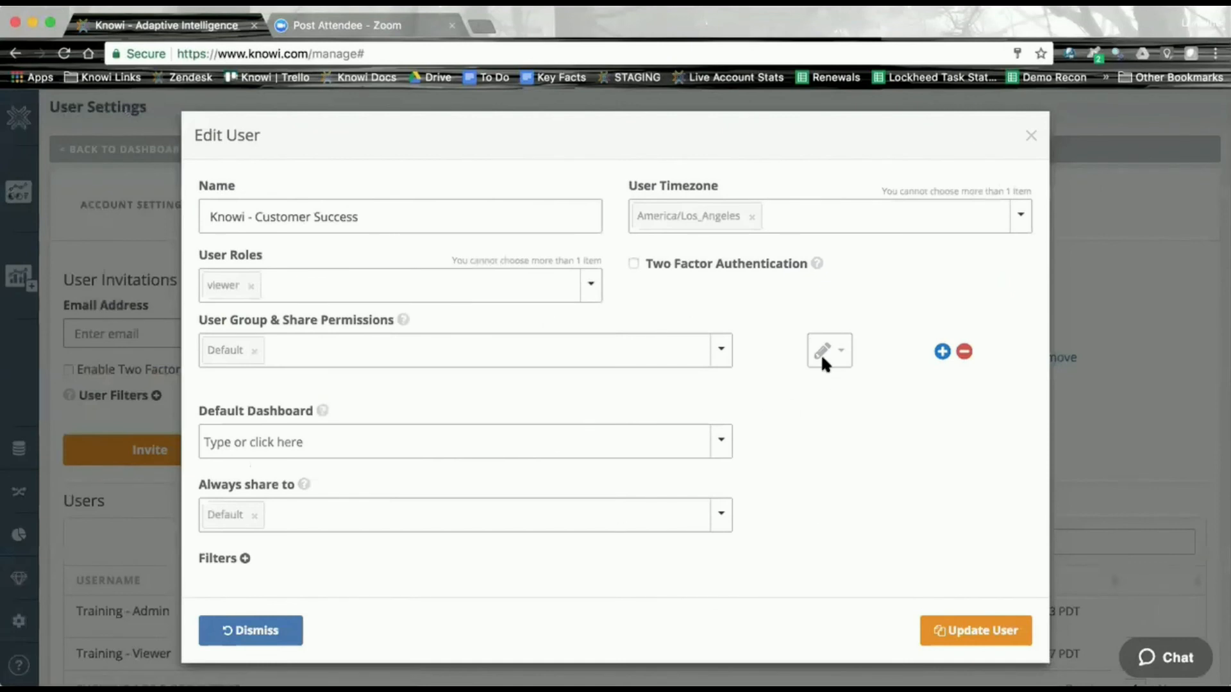
- Add a Filter on Query Results to the viewer user with field airline, operation Equals and value Delta, and update the user
left_click(245, 559)
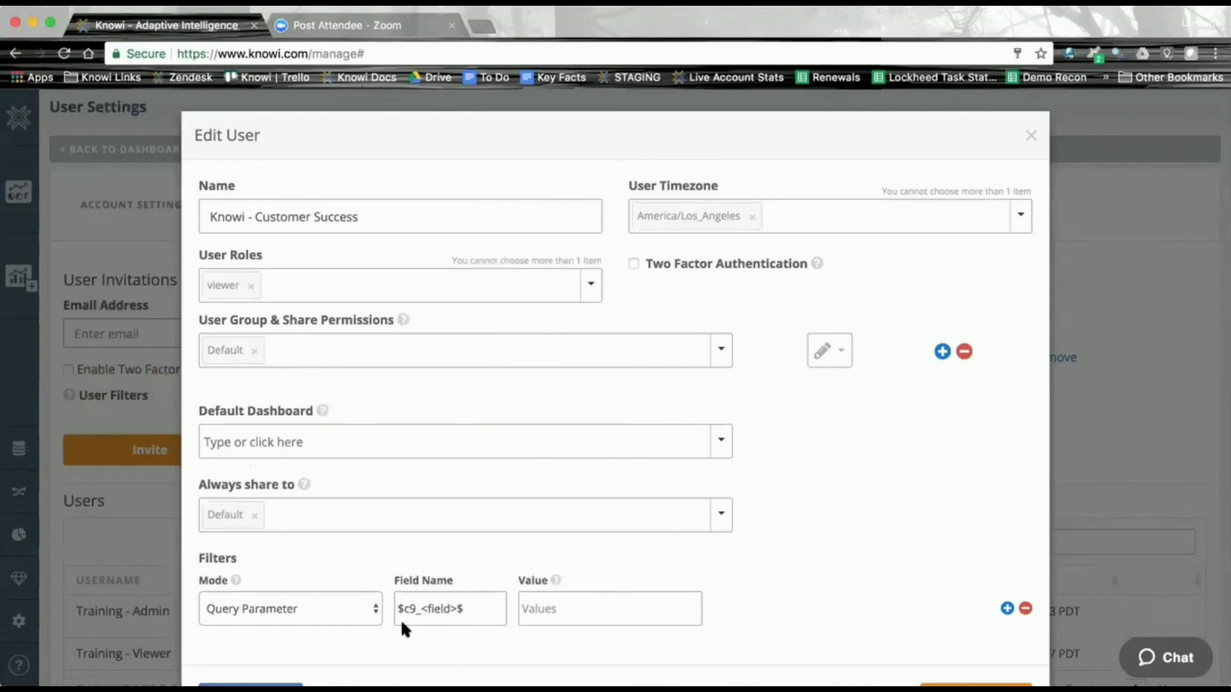
left_click(372, 616)
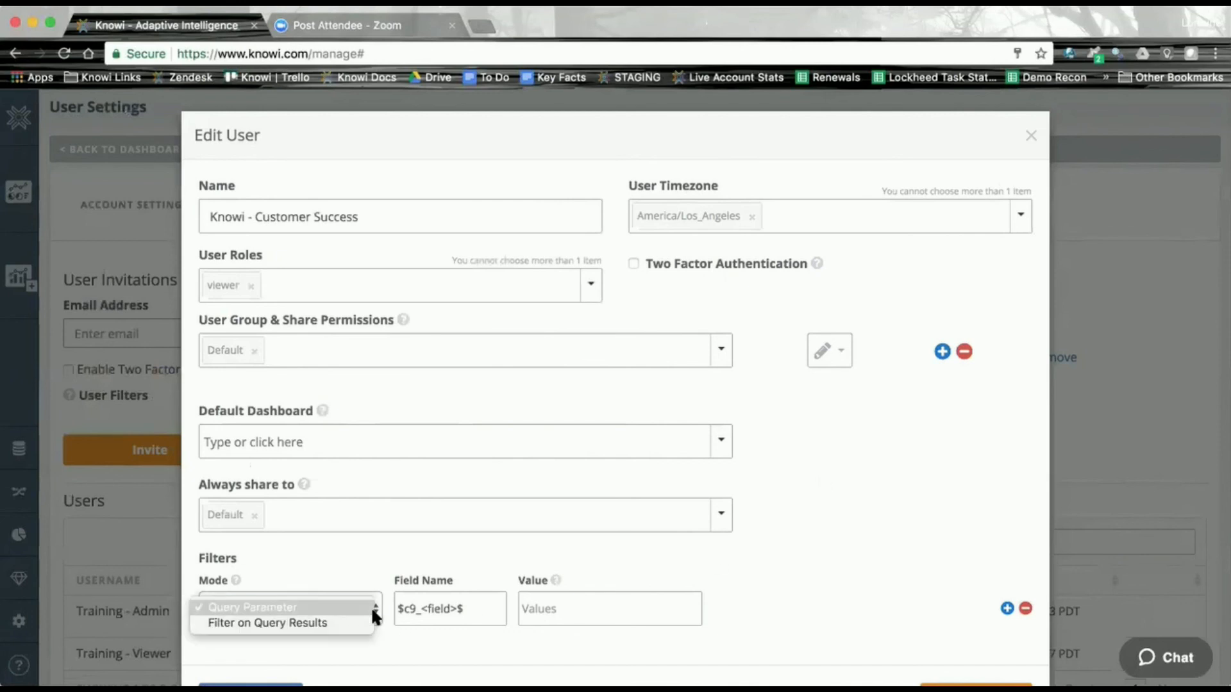
left_click(302, 621)
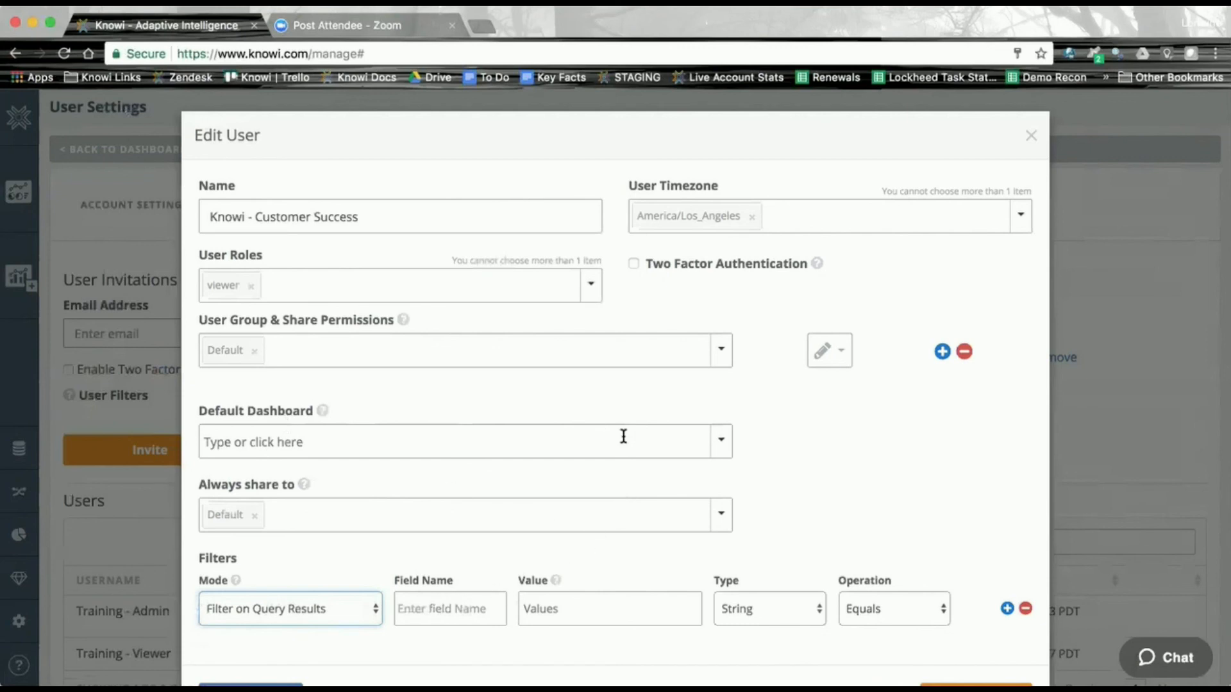
left_click(439, 610)
type("airline")
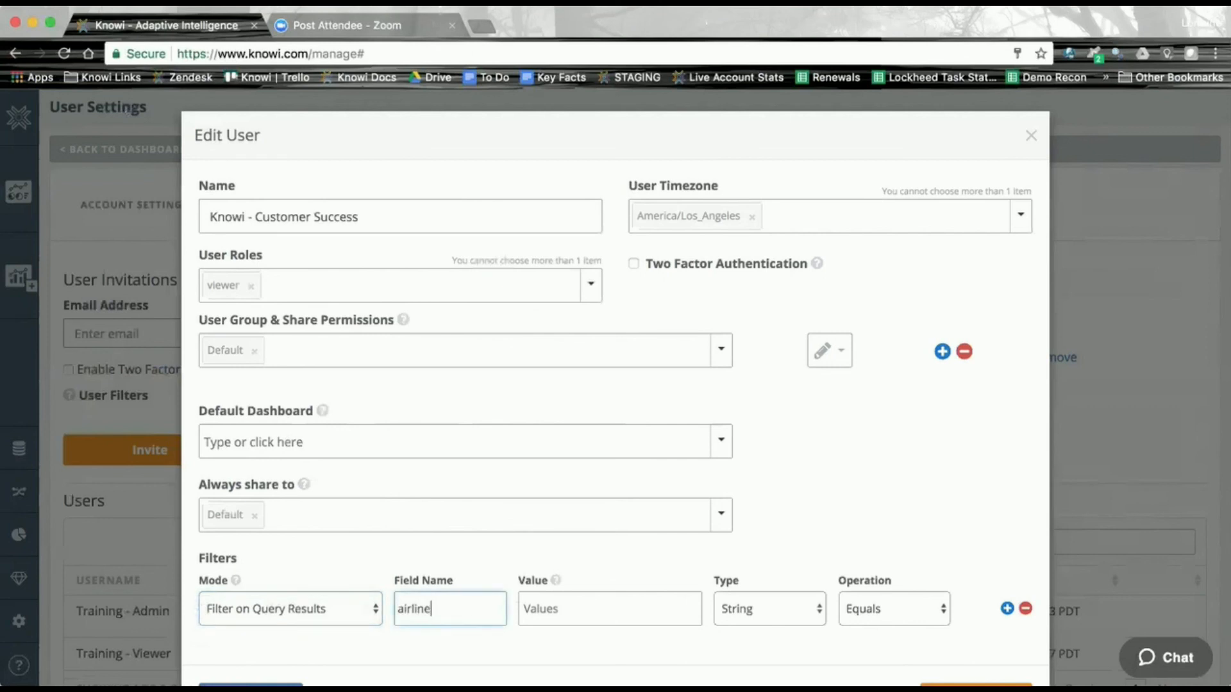
left_click(552, 610)
type("De")
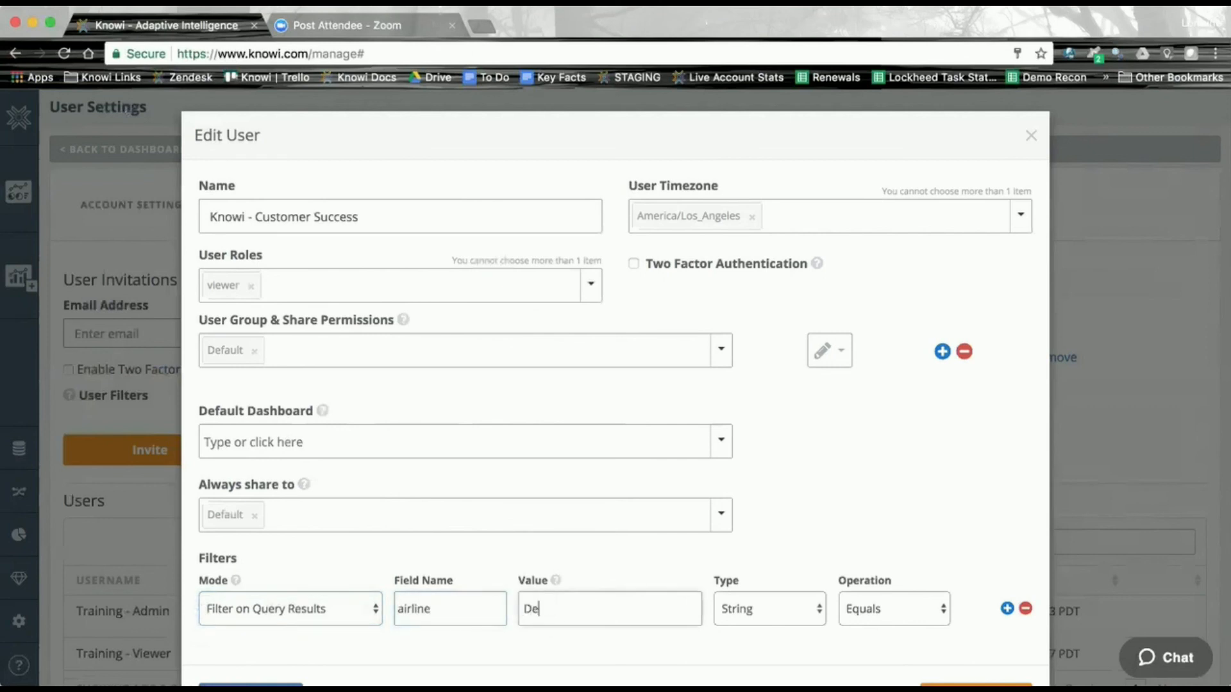
type("lta")
left_click(970, 685)
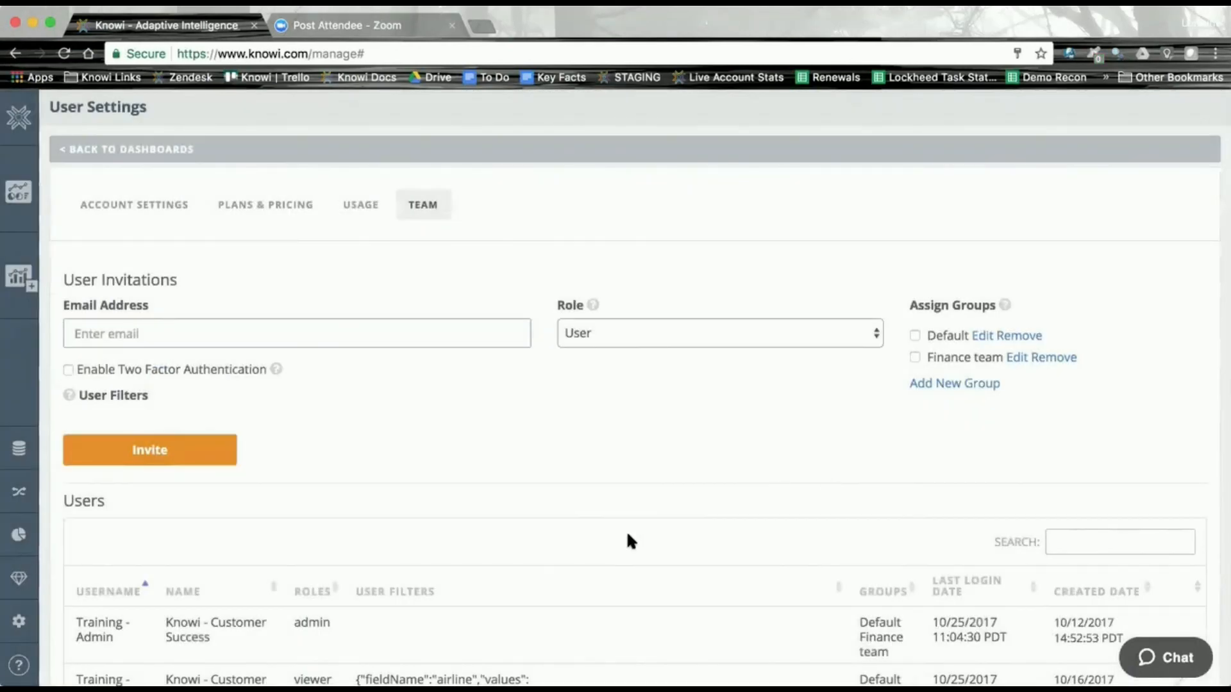
scroll(999, 496, "down", 3)
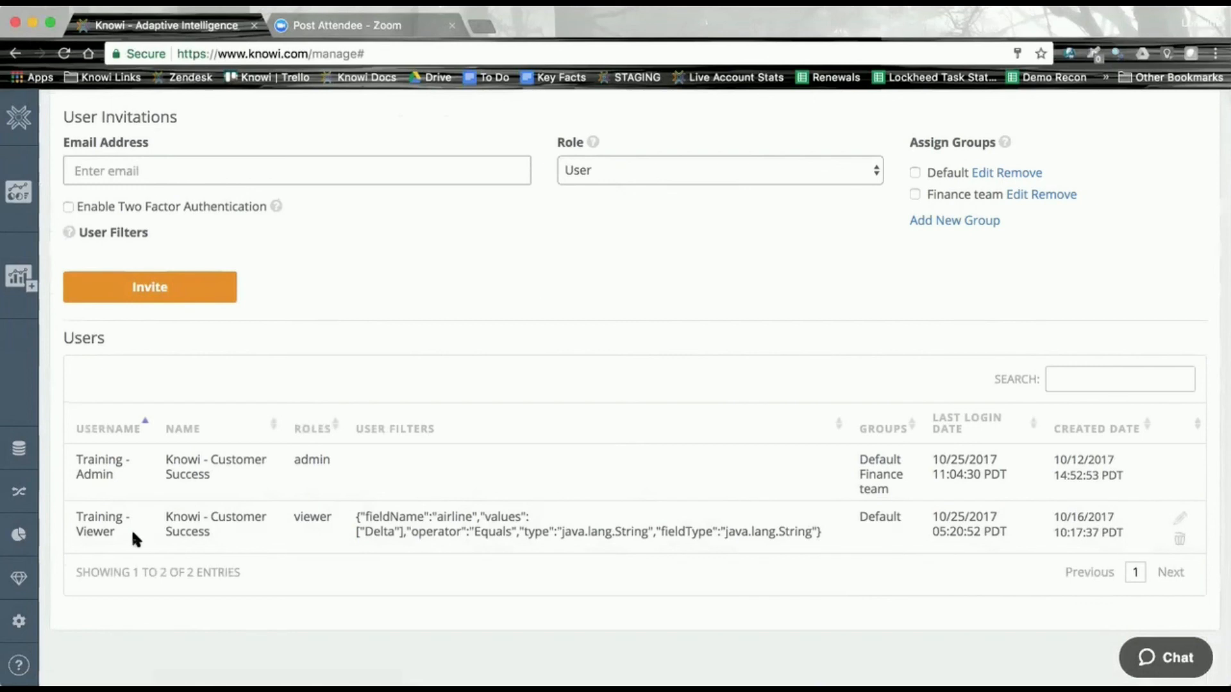
- Log out of the admin account and sign in with the saved viewer login
mouse_move(19, 620)
left_click(88, 633)
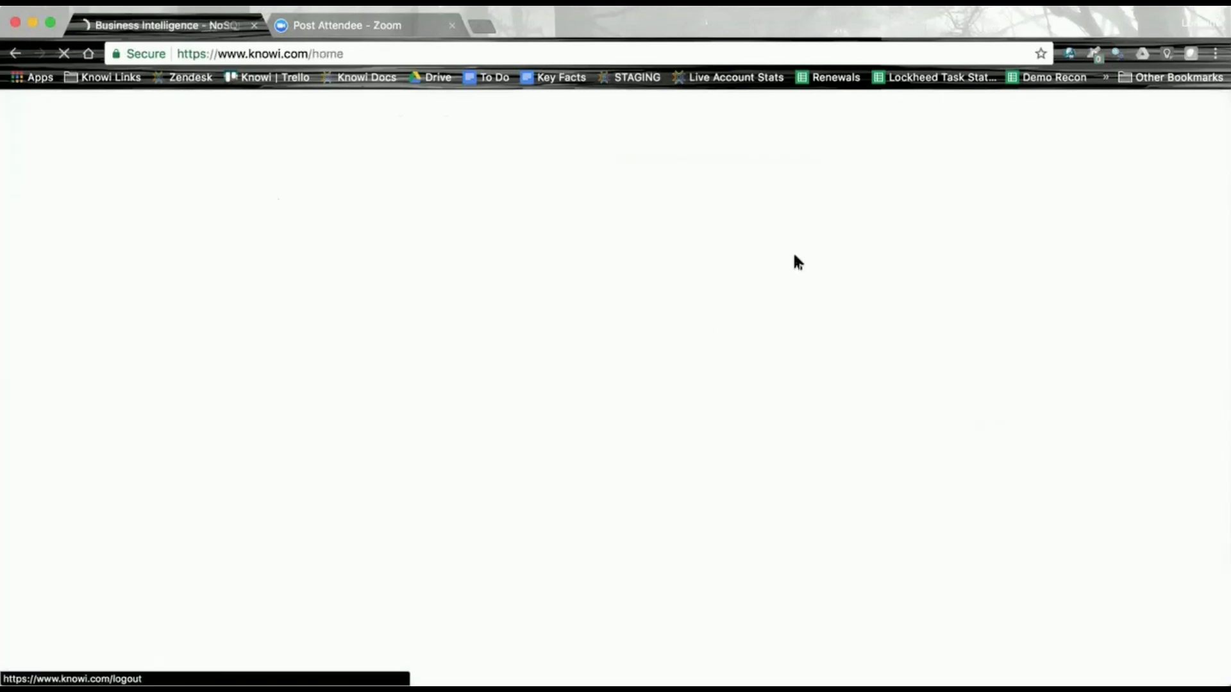
left_click(981, 115)
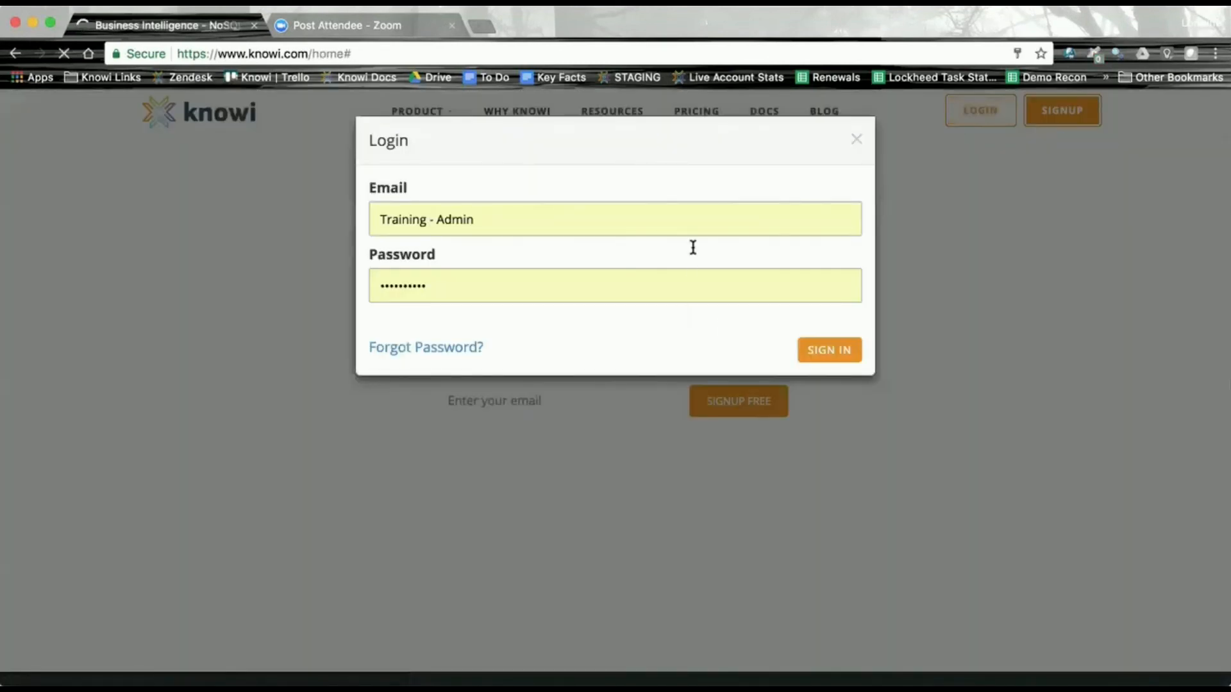
left_click(695, 220)
left_click(482, 268)
left_click(836, 352)
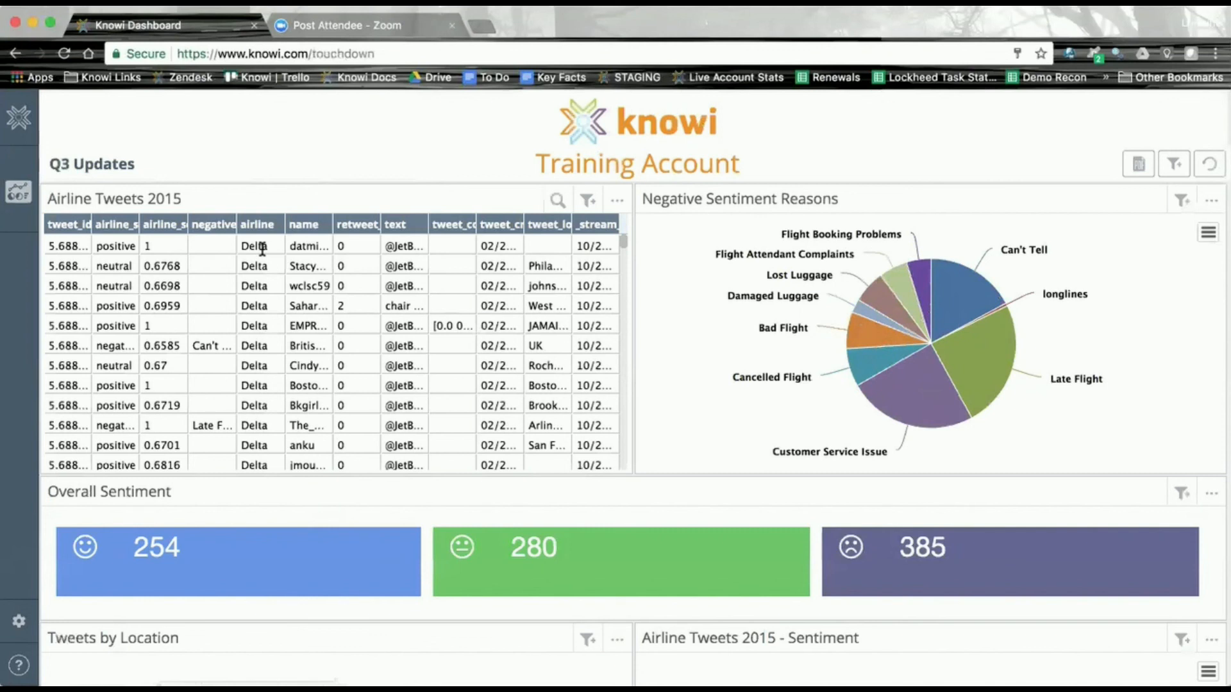
- Log out of the viewer account and sign back in with the saved admin login
left_click(20, 623)
left_click(90, 634)
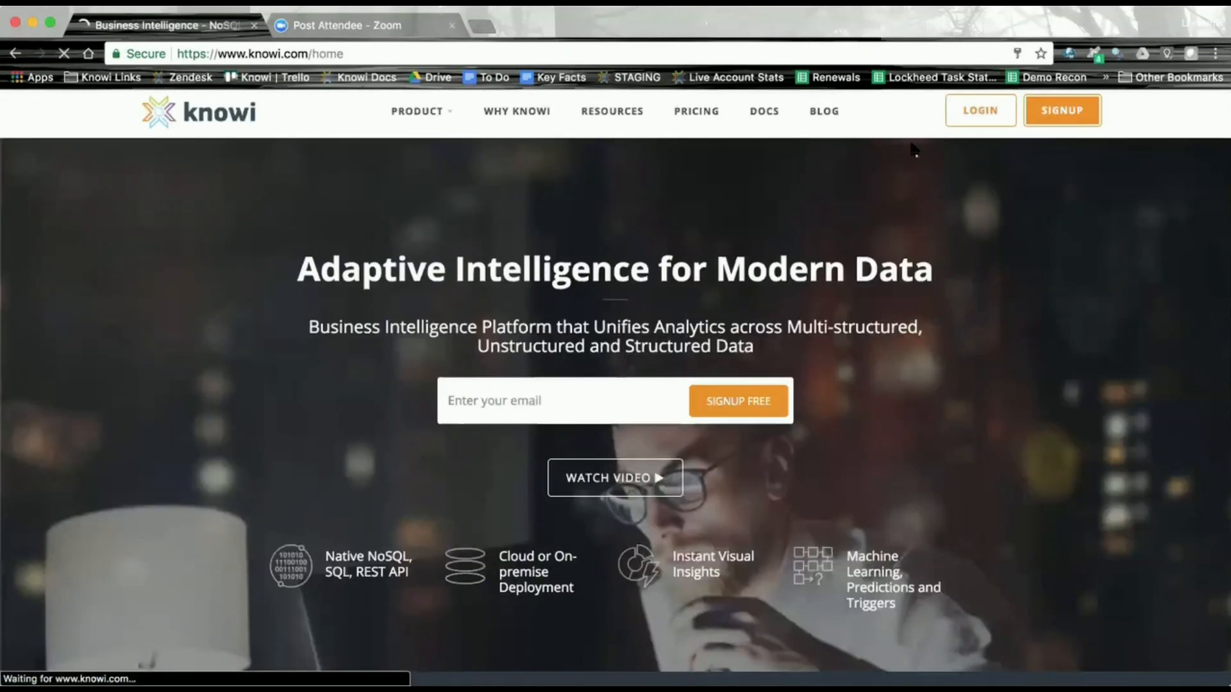
left_click(978, 110)
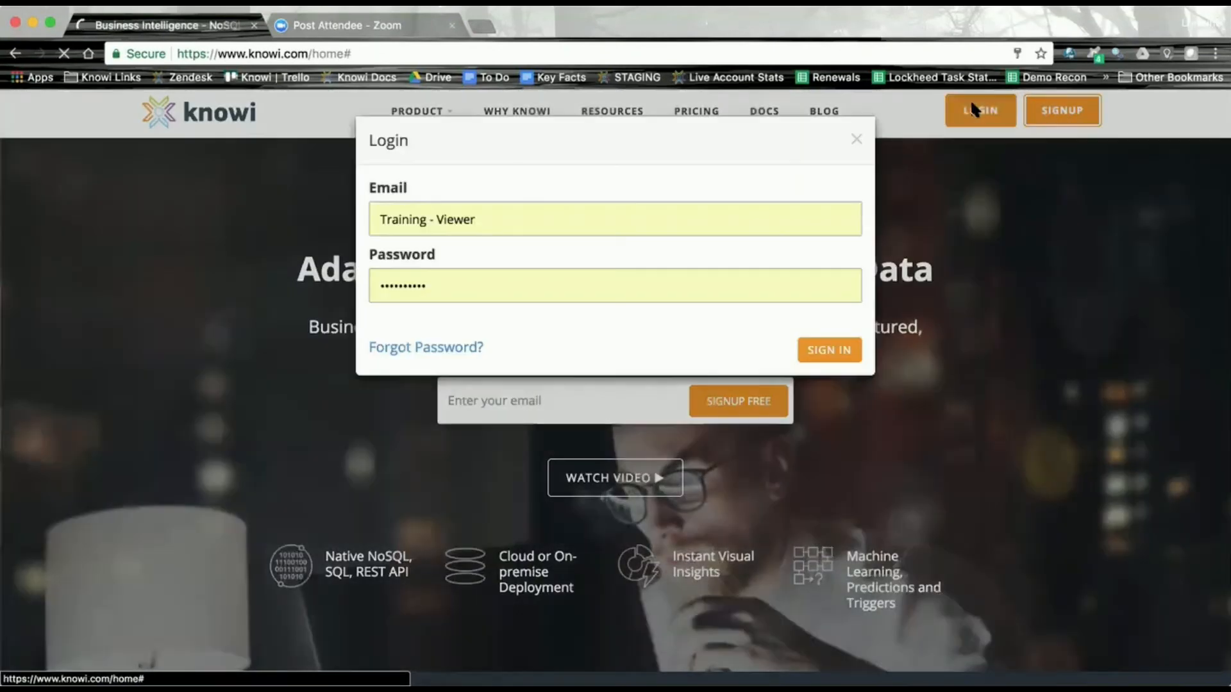
left_click(592, 218)
left_click(434, 267)
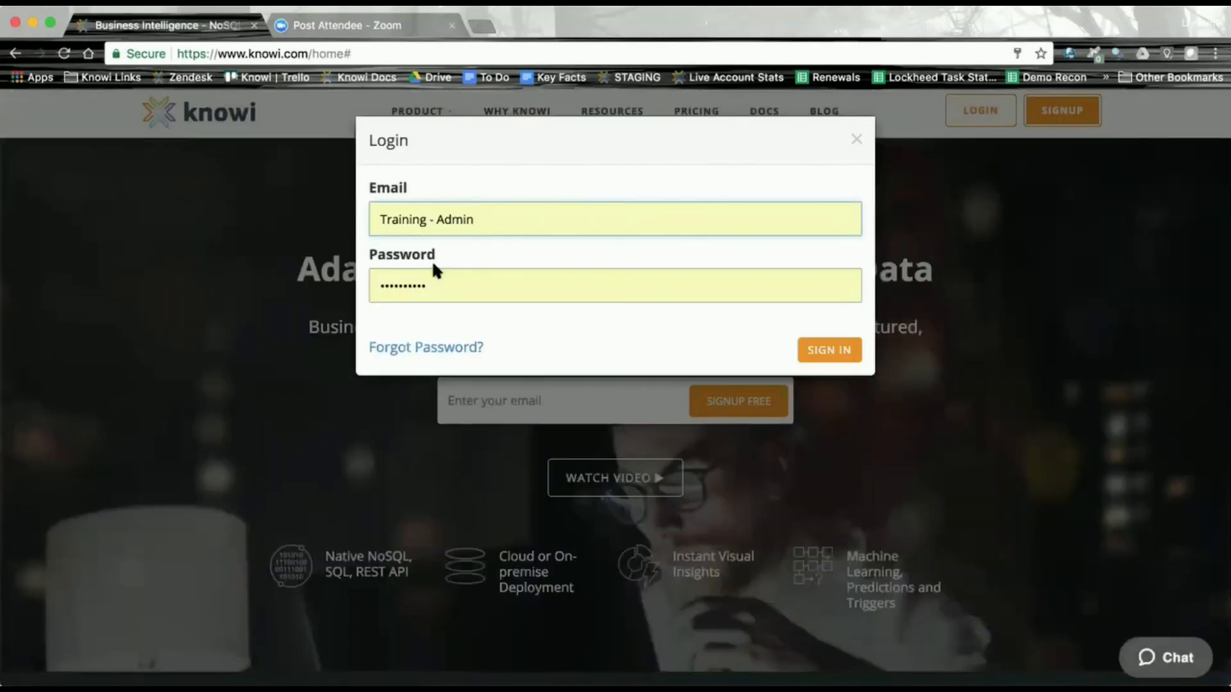
left_click(807, 350)
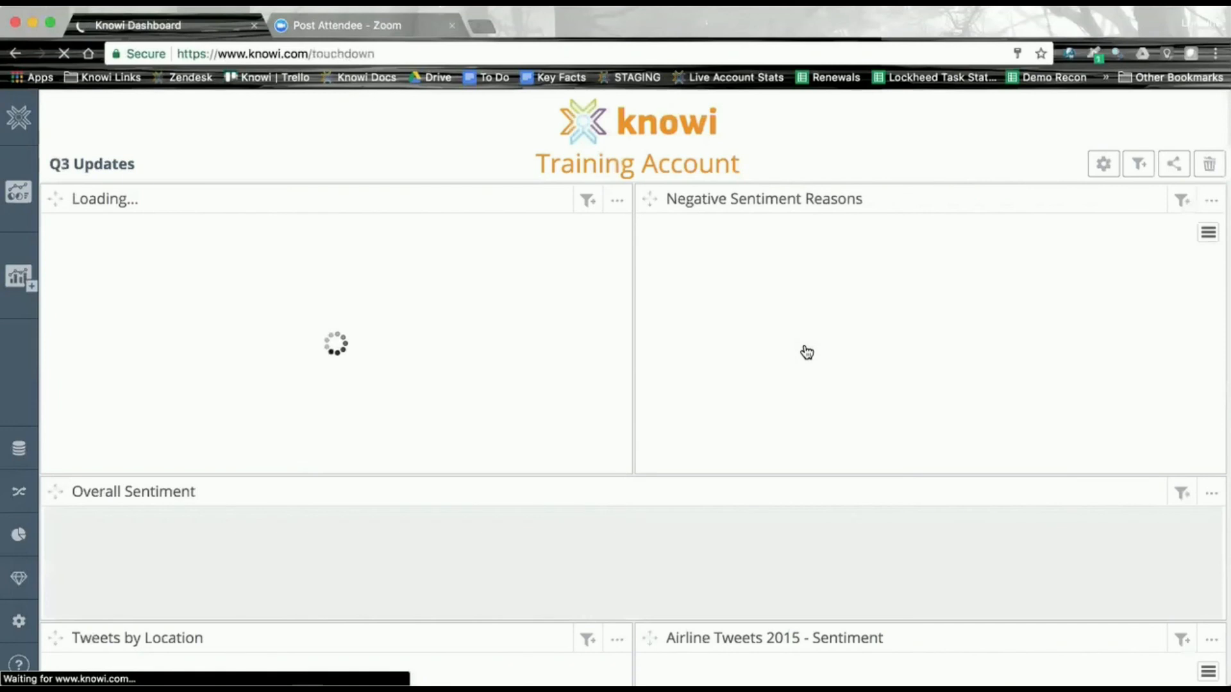
- Remove the airline filter from the viewer user in the team section of the user settings and update the user
left_click(18, 621)
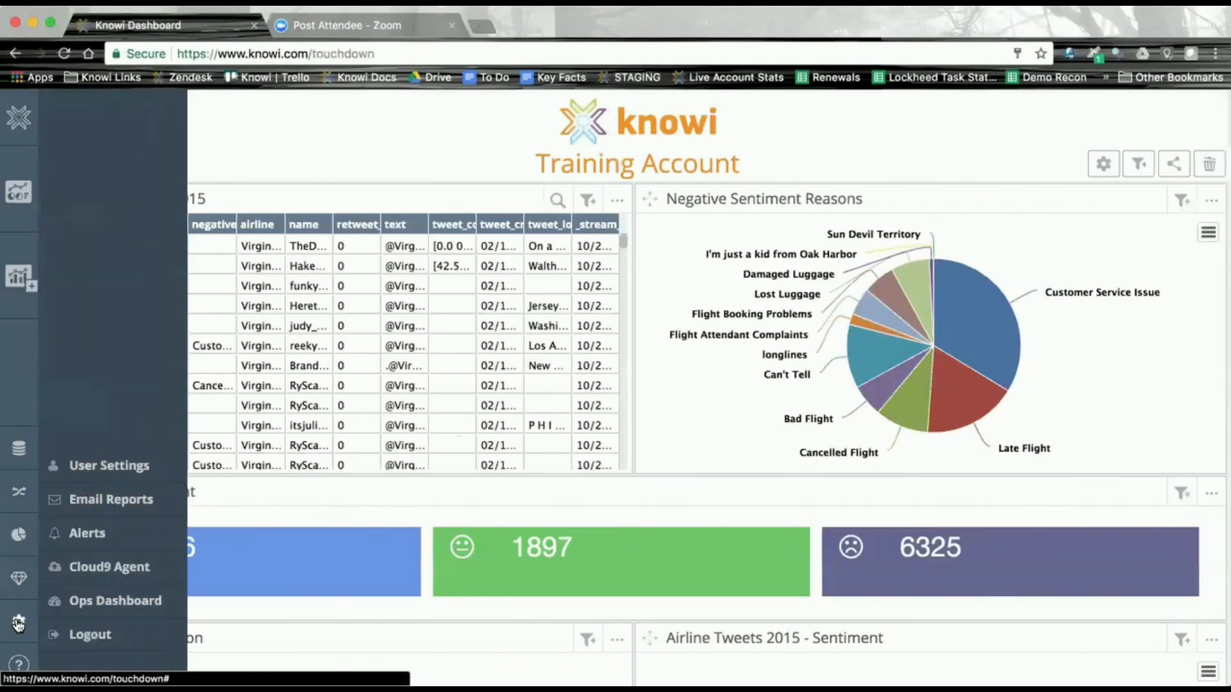
left_click(118, 467)
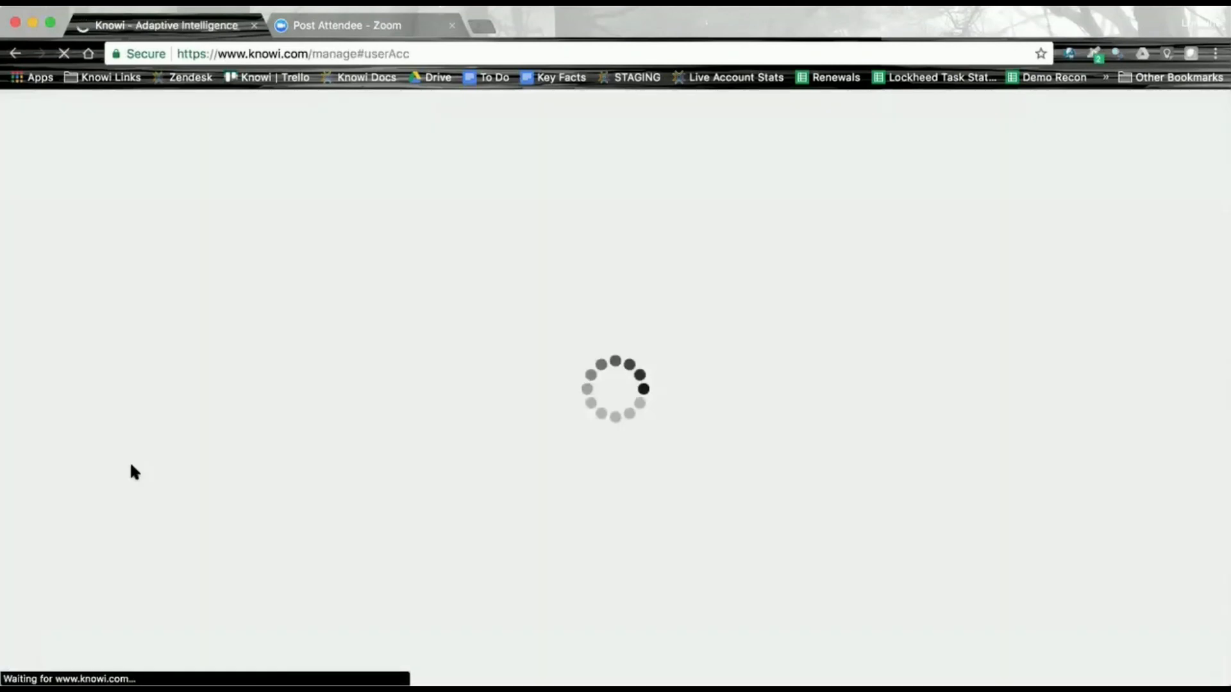
scroll(808, 423, "down", 5)
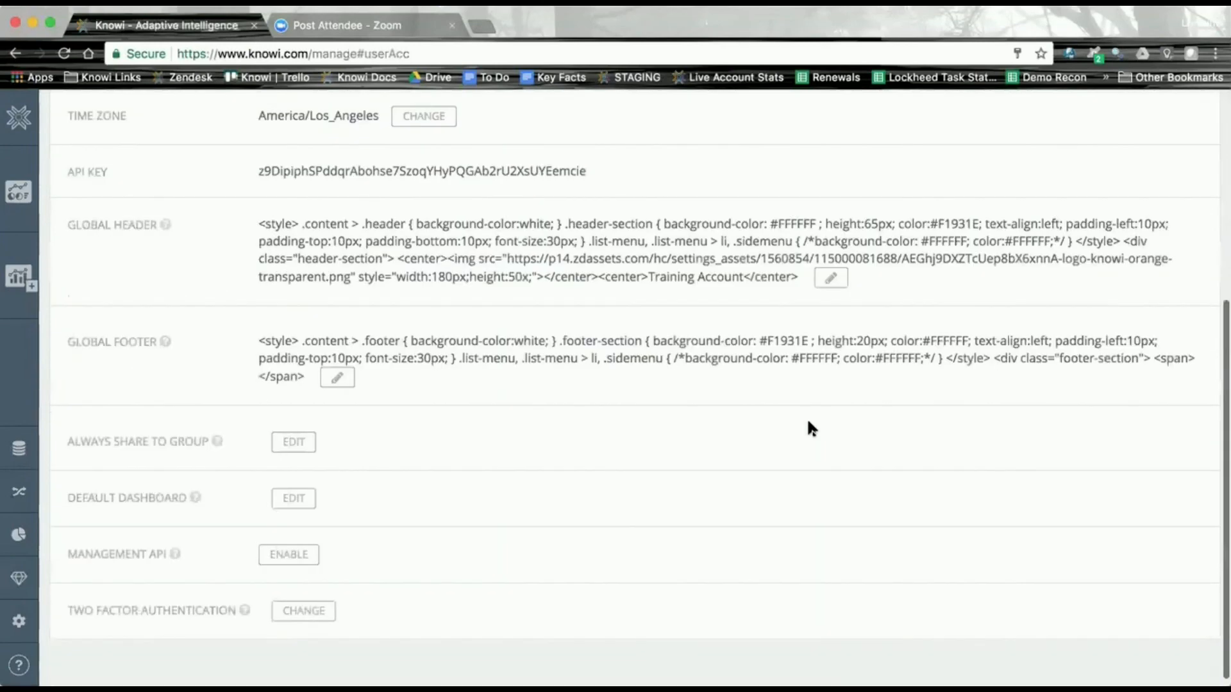
scroll(533, 114, "up", 5)
left_click(421, 205)
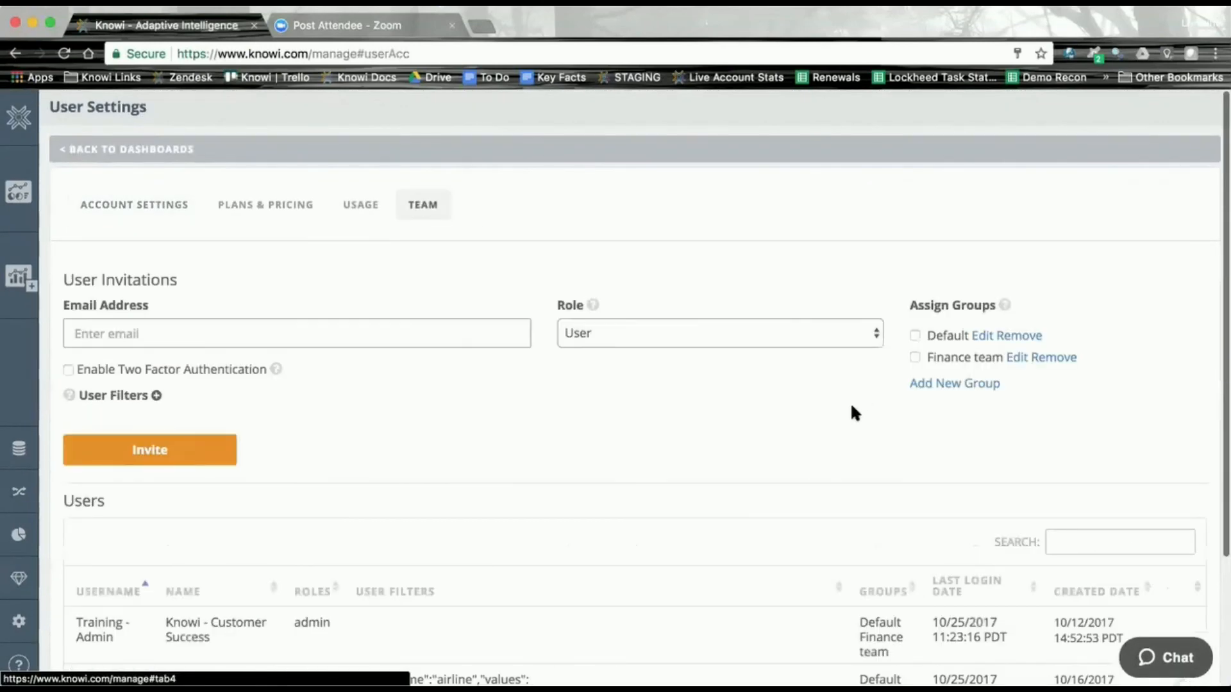
scroll(930, 564, "down", 3)
left_click(1183, 522)
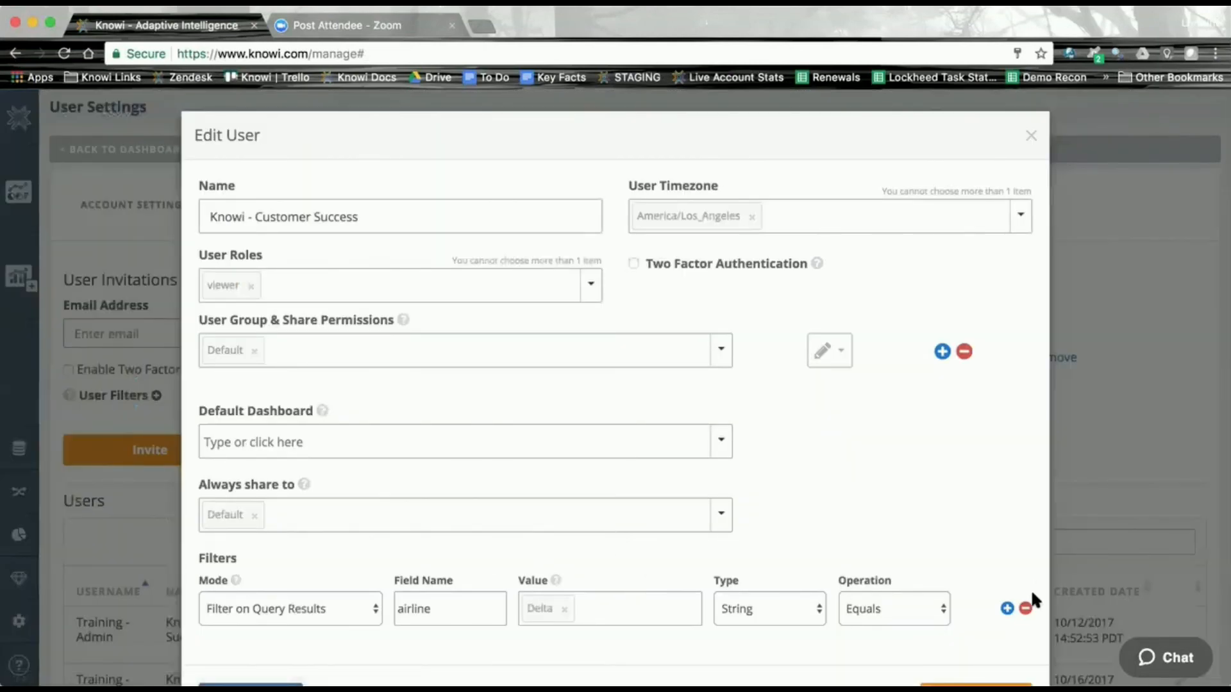
left_click(1026, 610)
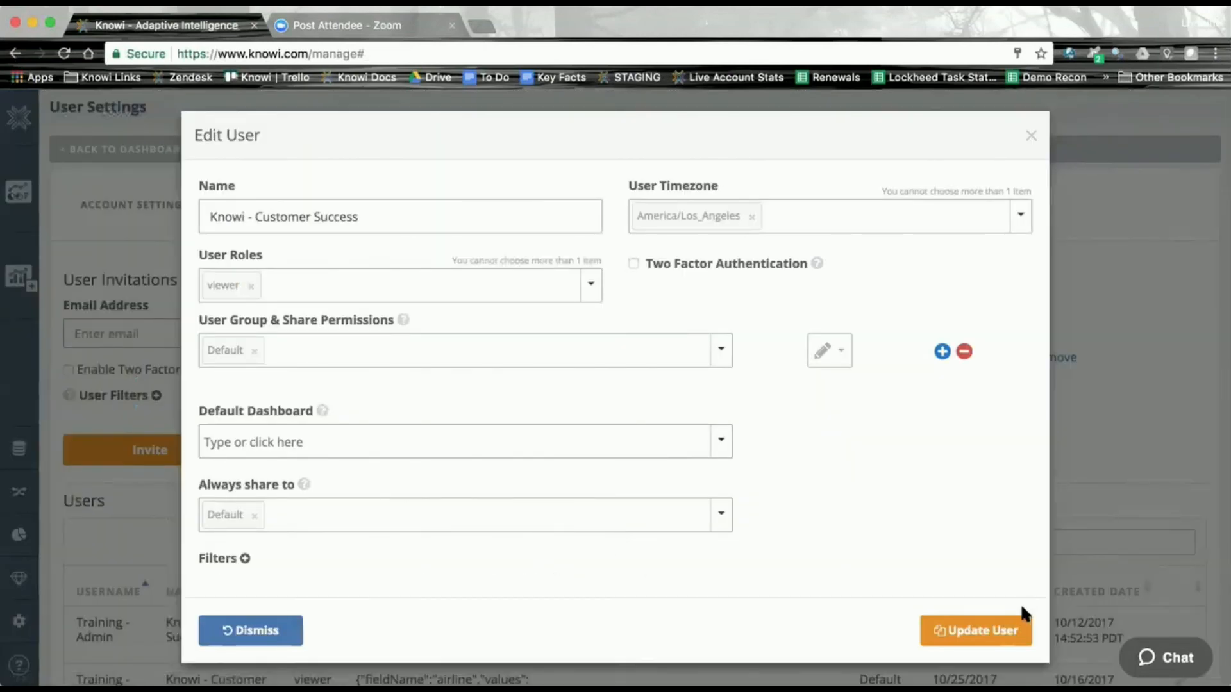
left_click(987, 642)
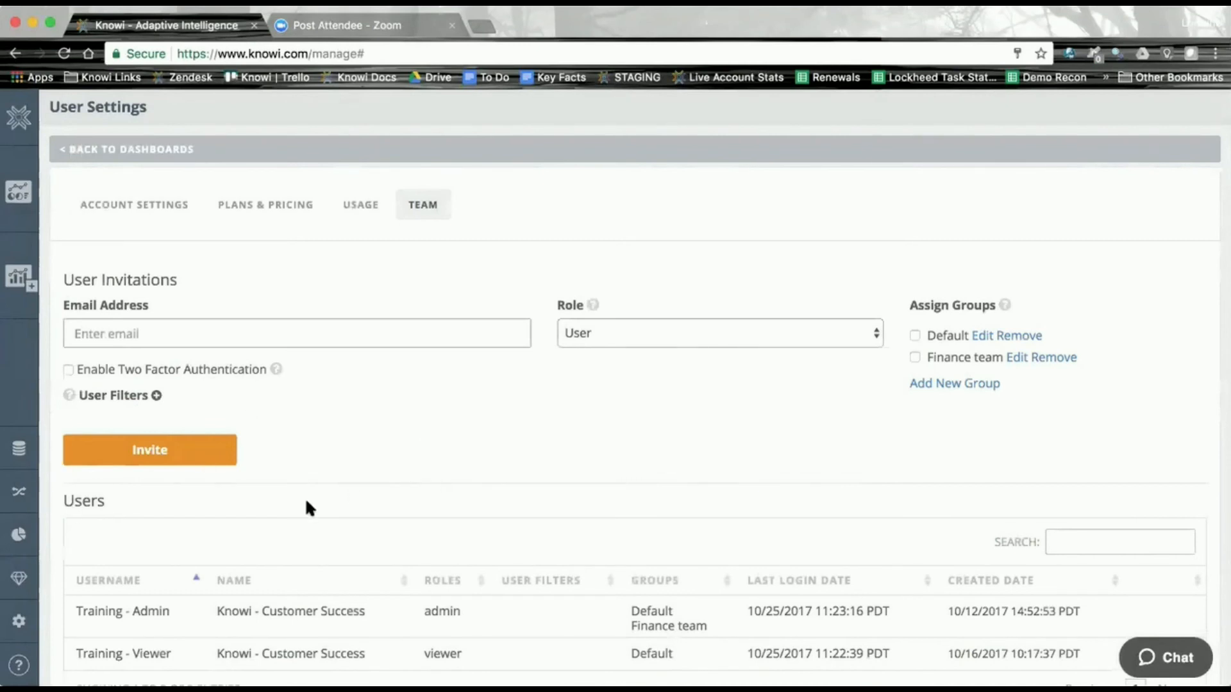
- Add a Query Parameter user filter $airline$ with value Delta to the user invitation, plus a second empty filter row
left_click(156, 396)
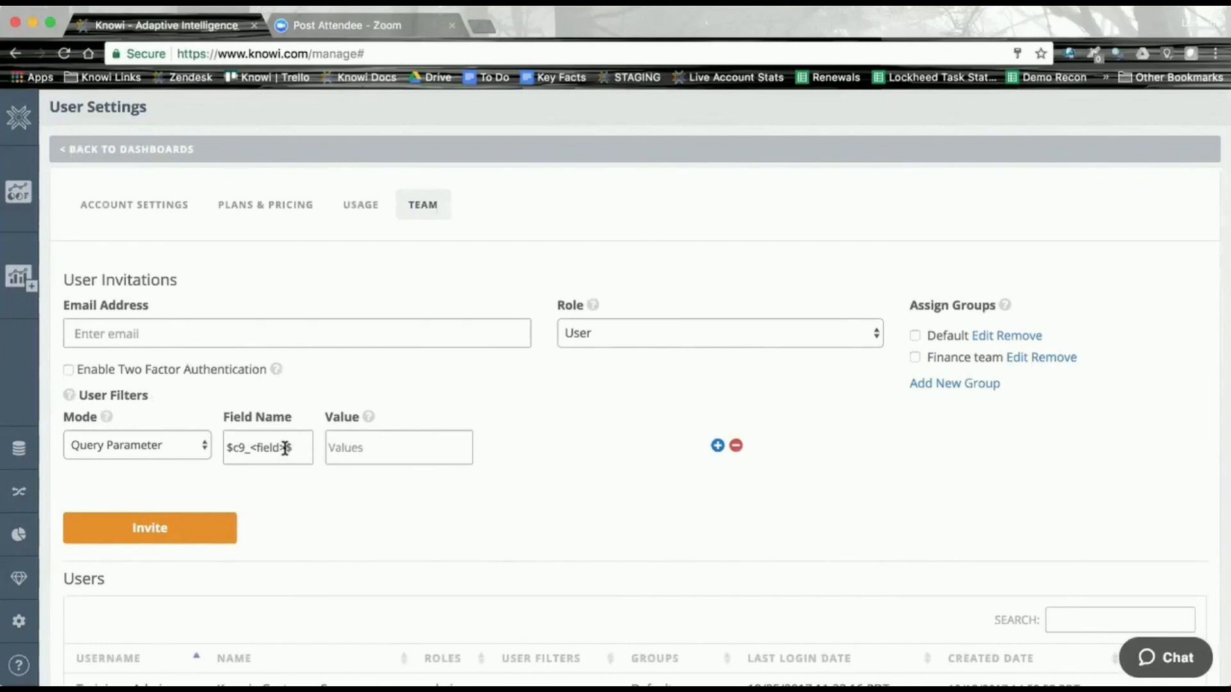
left_click_drag(285, 447, 232, 448)
type("airline$")
left_click(339, 448)
type("Delta")
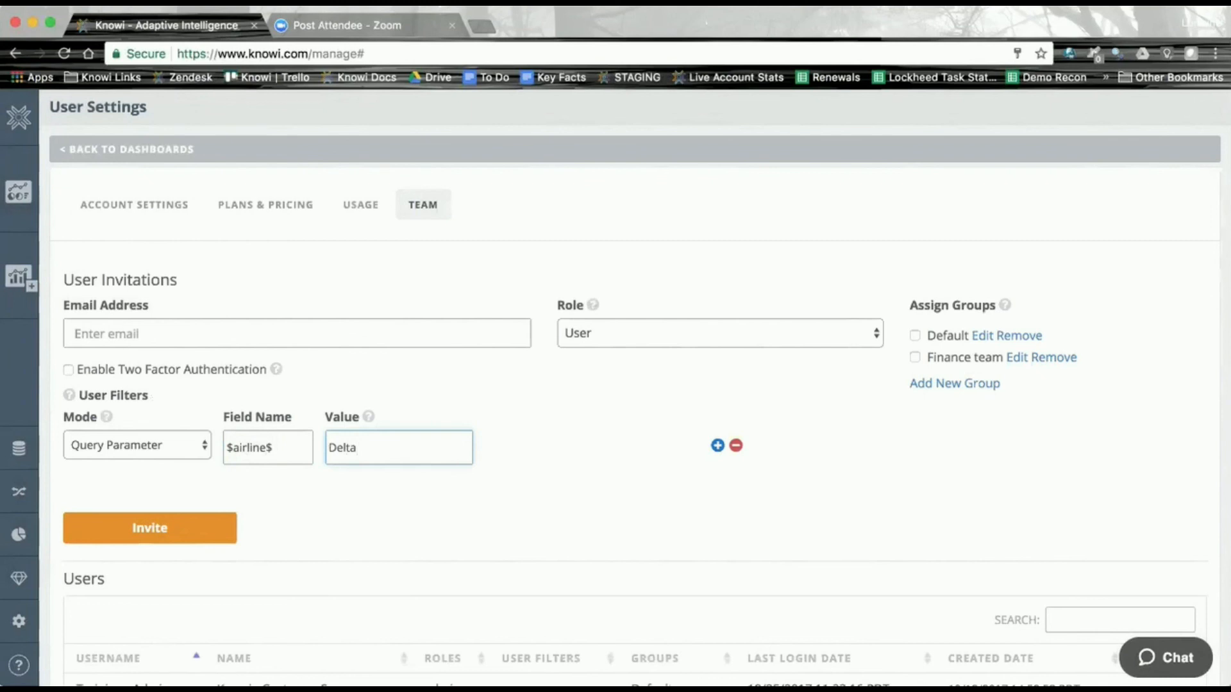
left_click(718, 445)
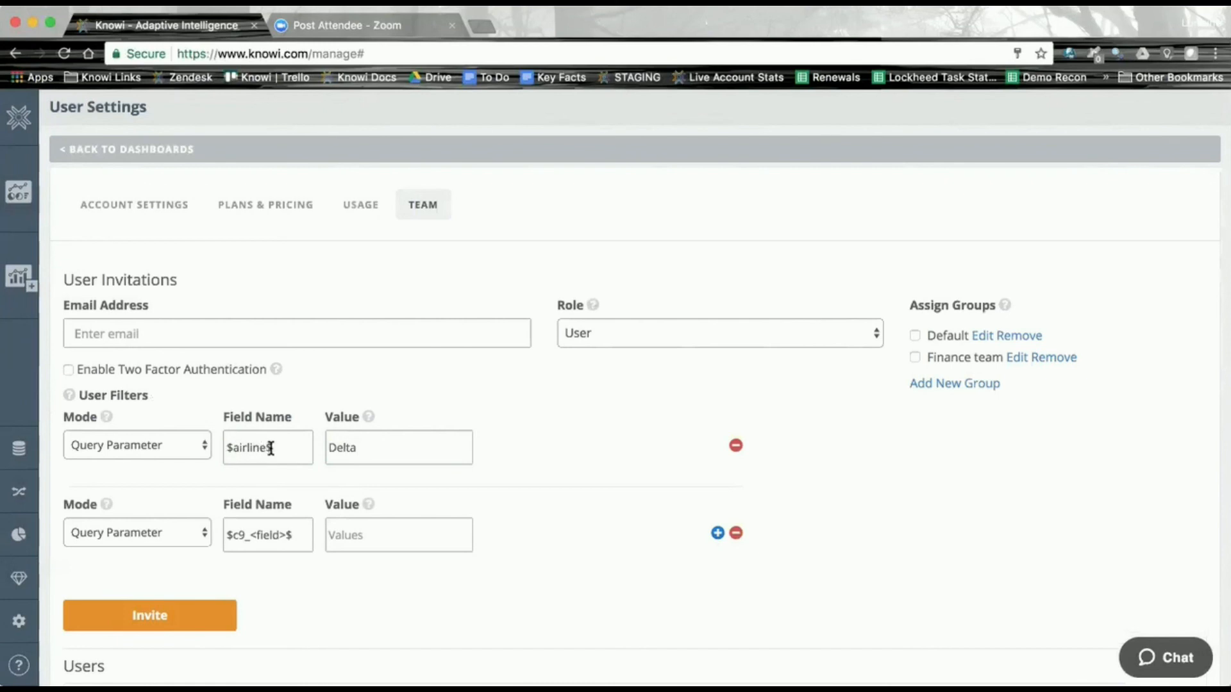
- Open the Airline Tweets 2015 query for editing from the list of queries
left_click(20, 492)
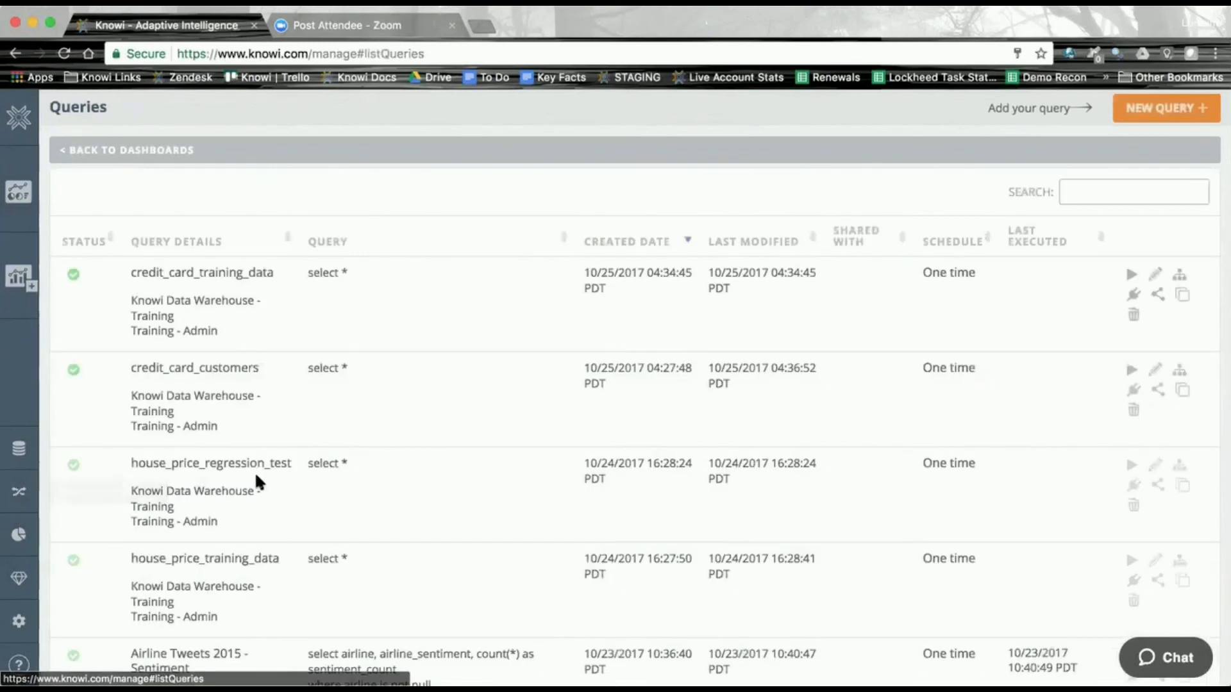
scroll(257, 481, "down", 5)
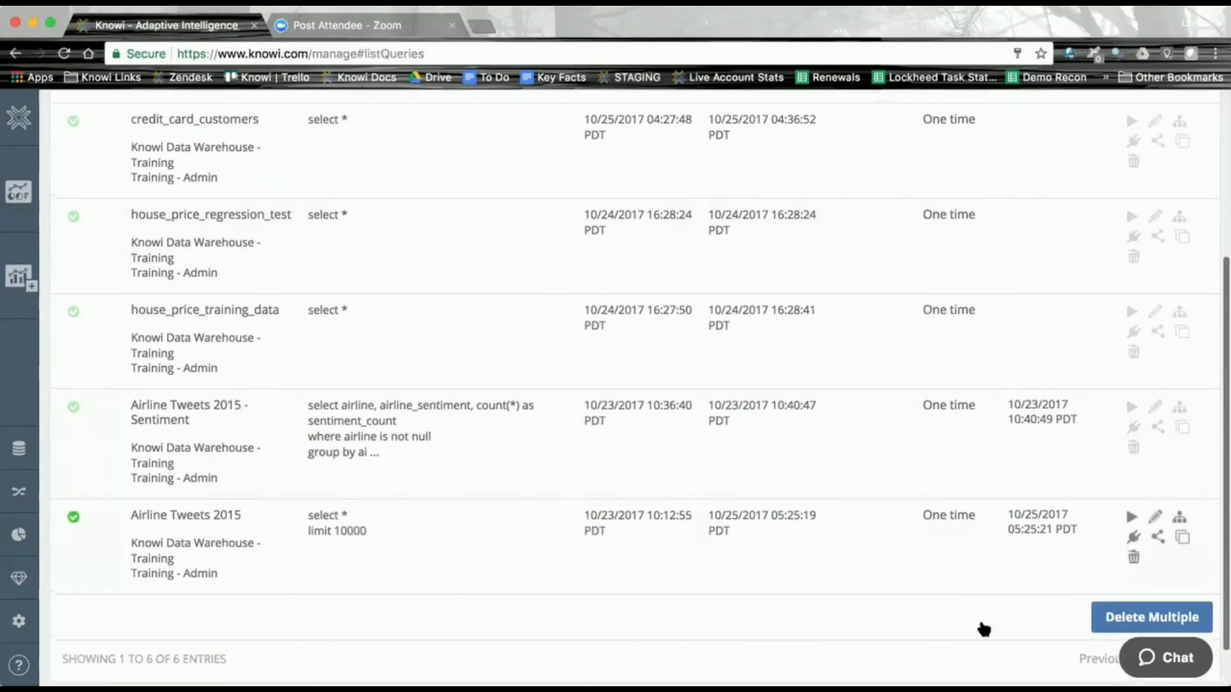
left_click(1157, 519)
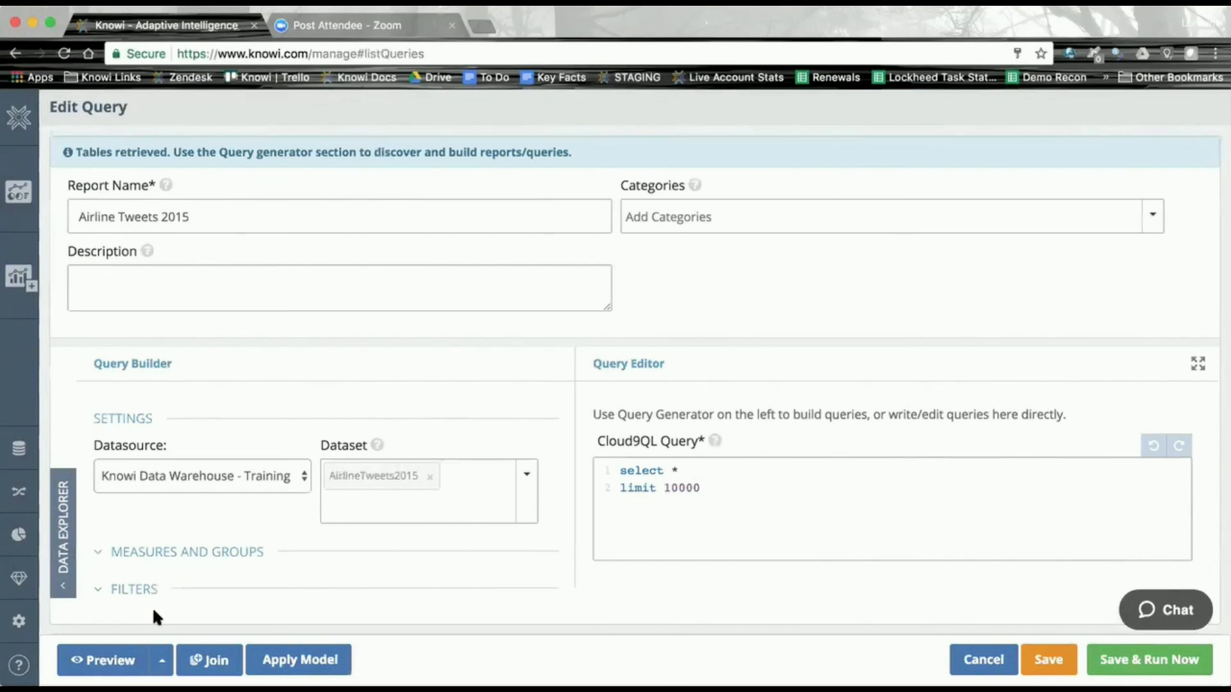
- Try a query filter on airline with condition Equals and value $c9_airline$, and cancel the query edit
left_click(100, 590)
scroll(216, 587, "down", 3)
scroll(216, 582, "down", 1)
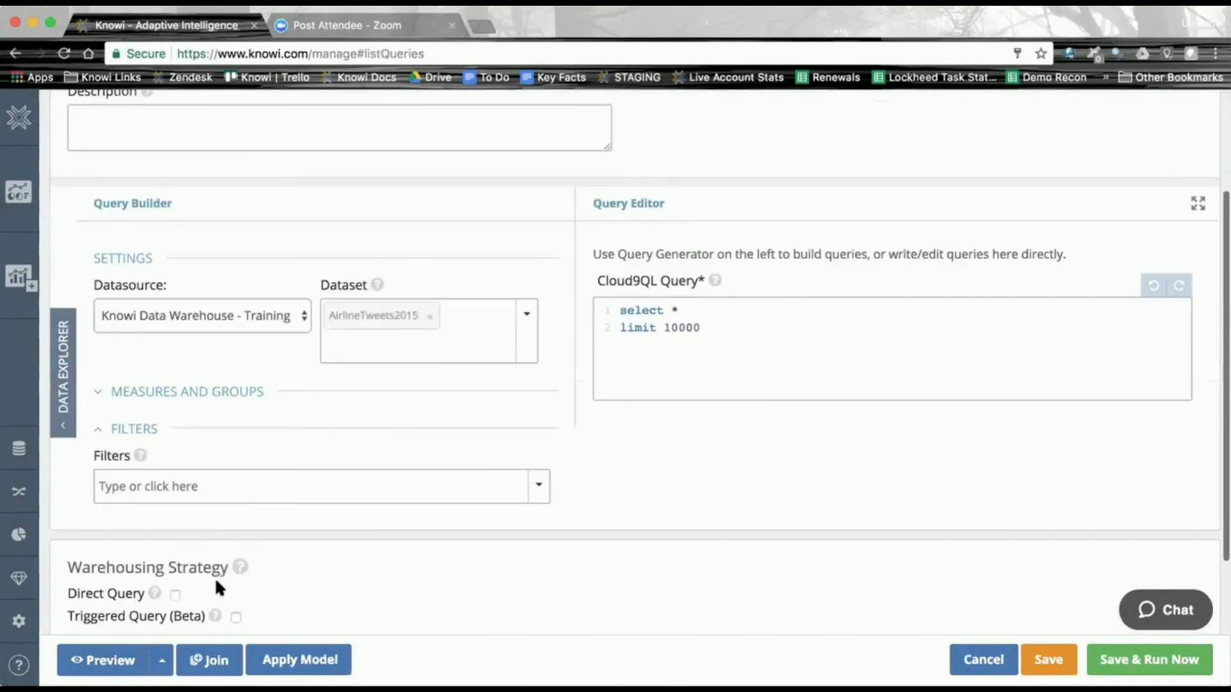
left_click(236, 487)
left_click(129, 617)
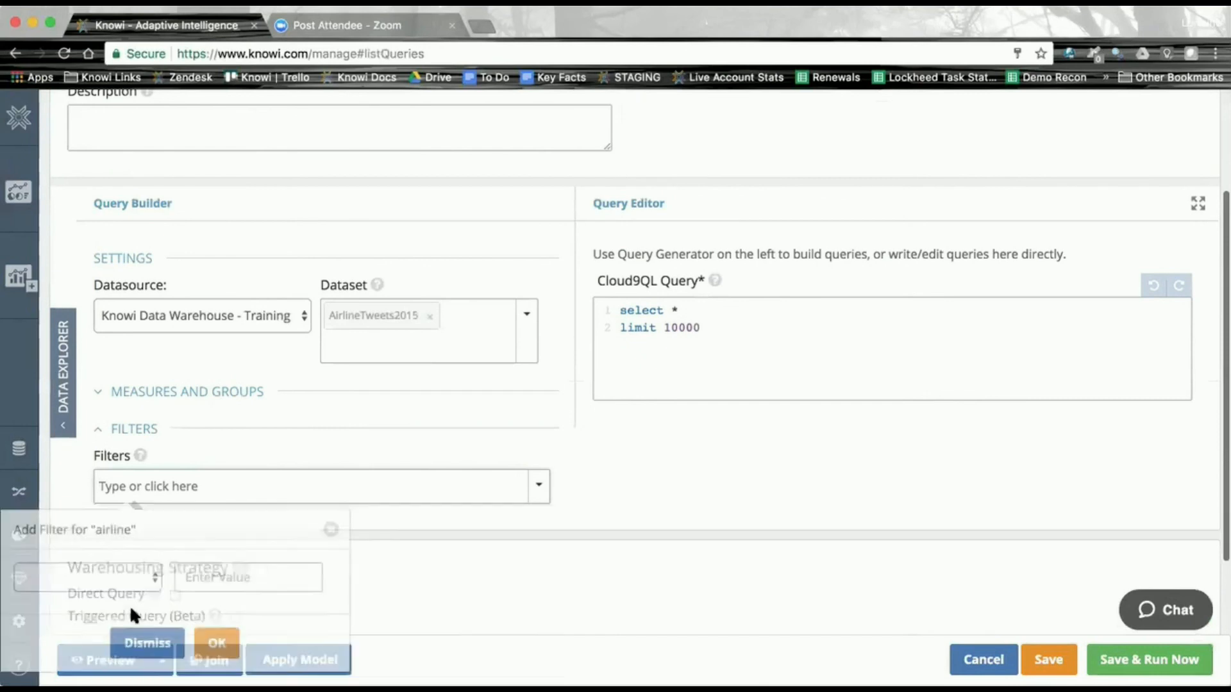
left_click(152, 574)
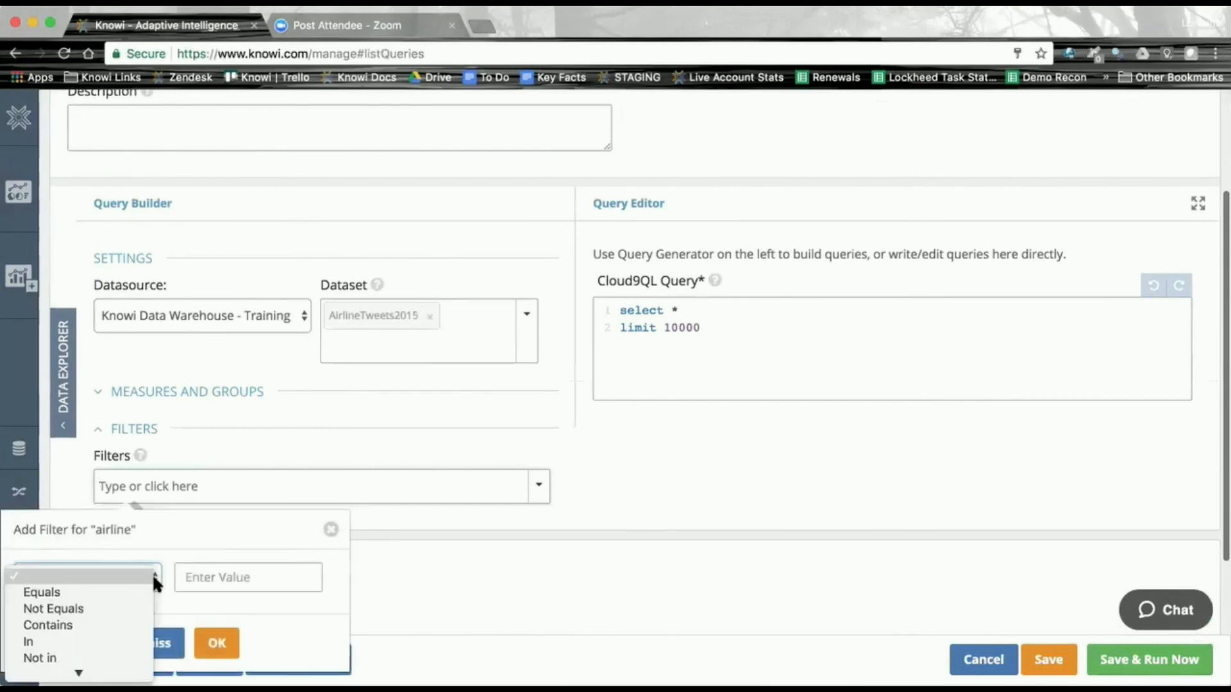
left_click(74, 586)
left_click(193, 581)
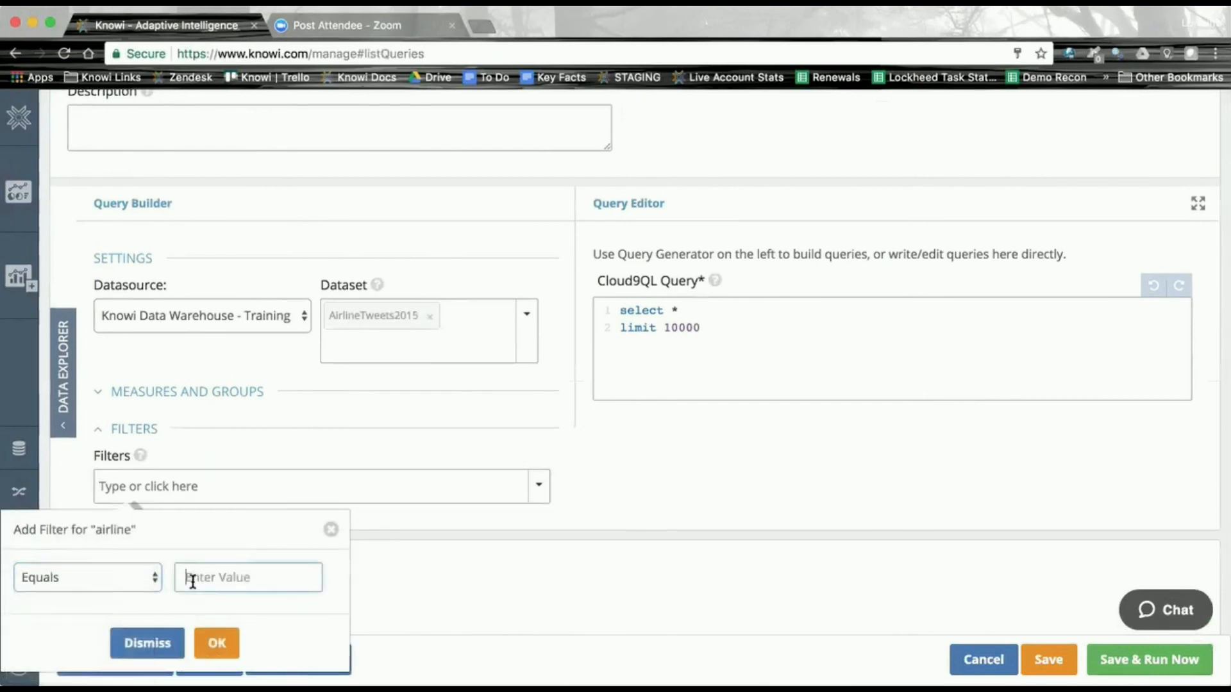
type("$airline")
left_click(191, 577)
type("c9_")
left_click(250, 575)
type("$")
left_click(225, 646)
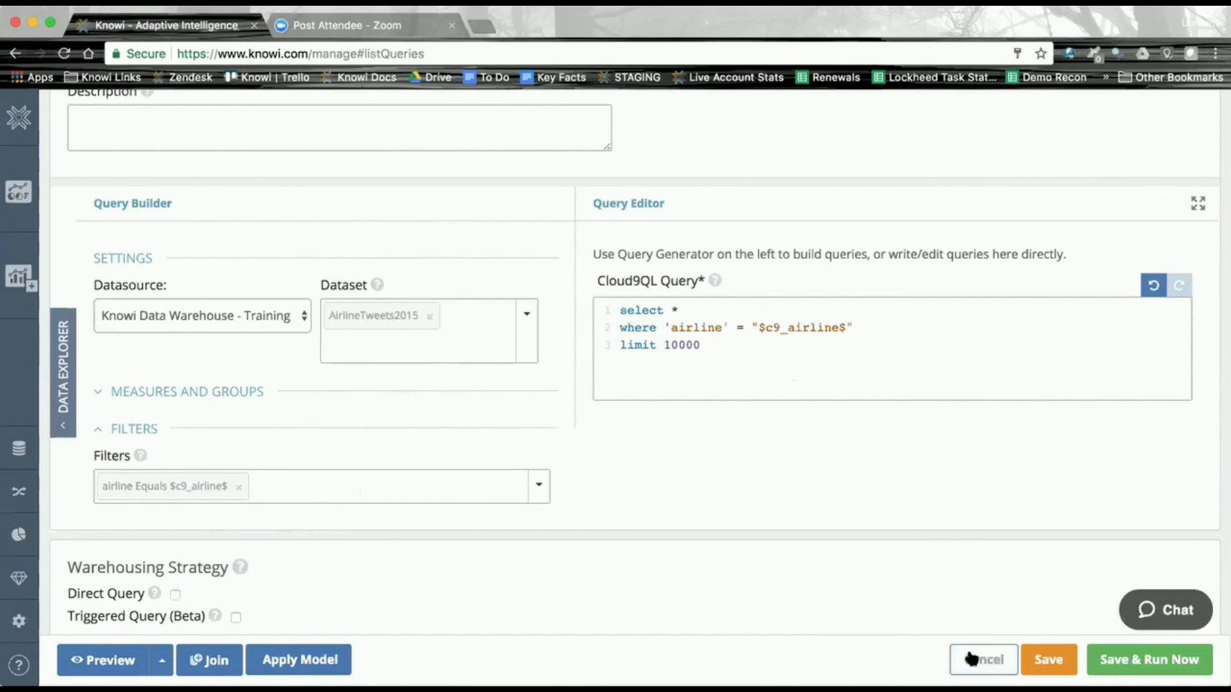
left_click(972, 661)
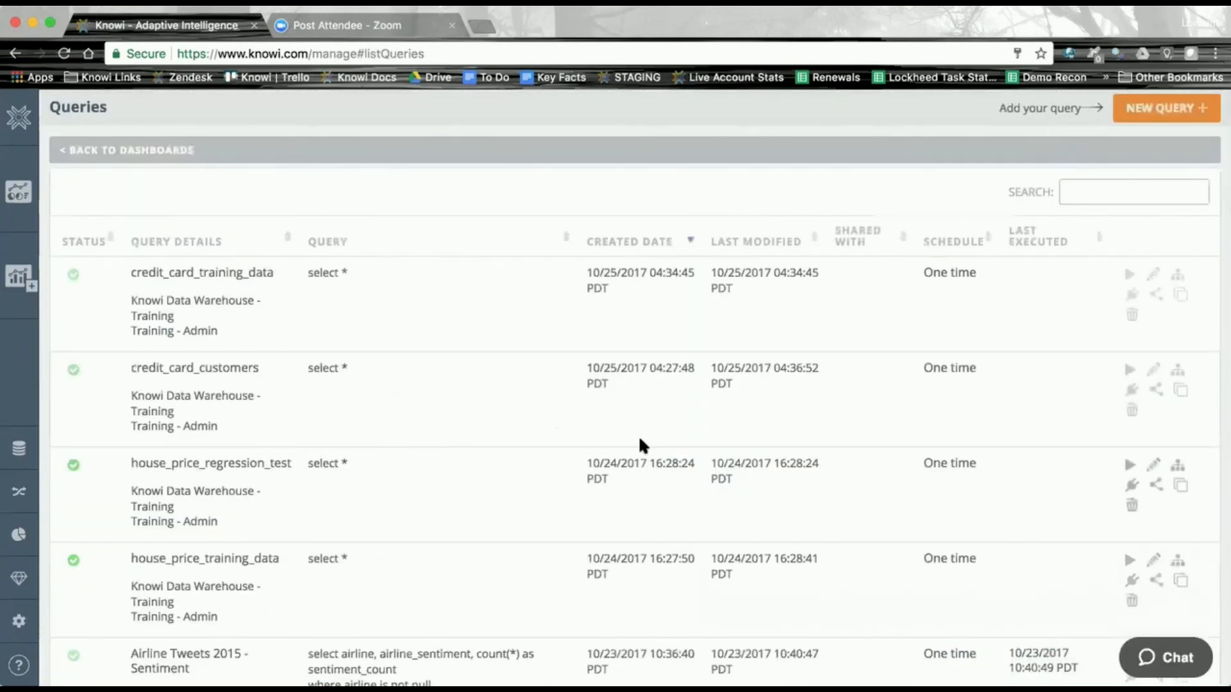
- Start a dashboard filter on Q3 Updates for the airline field with condition Equals and view its suggested values
left_click(17, 130)
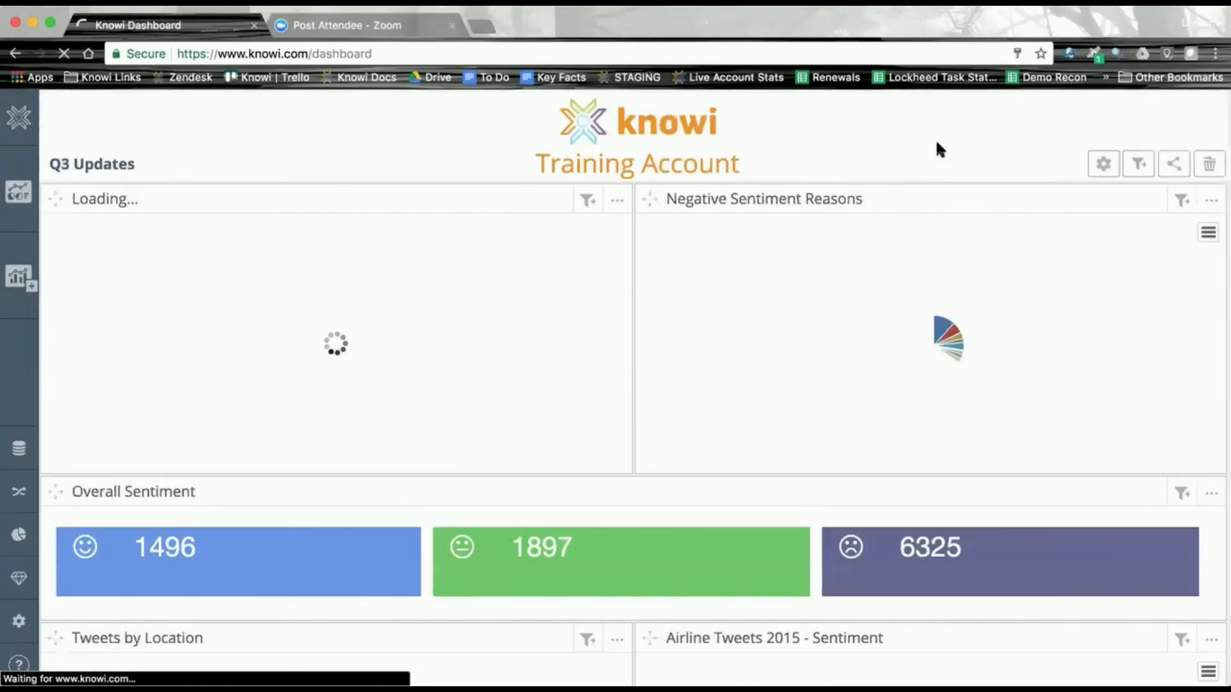
left_click(1140, 166)
left_click(1138, 164)
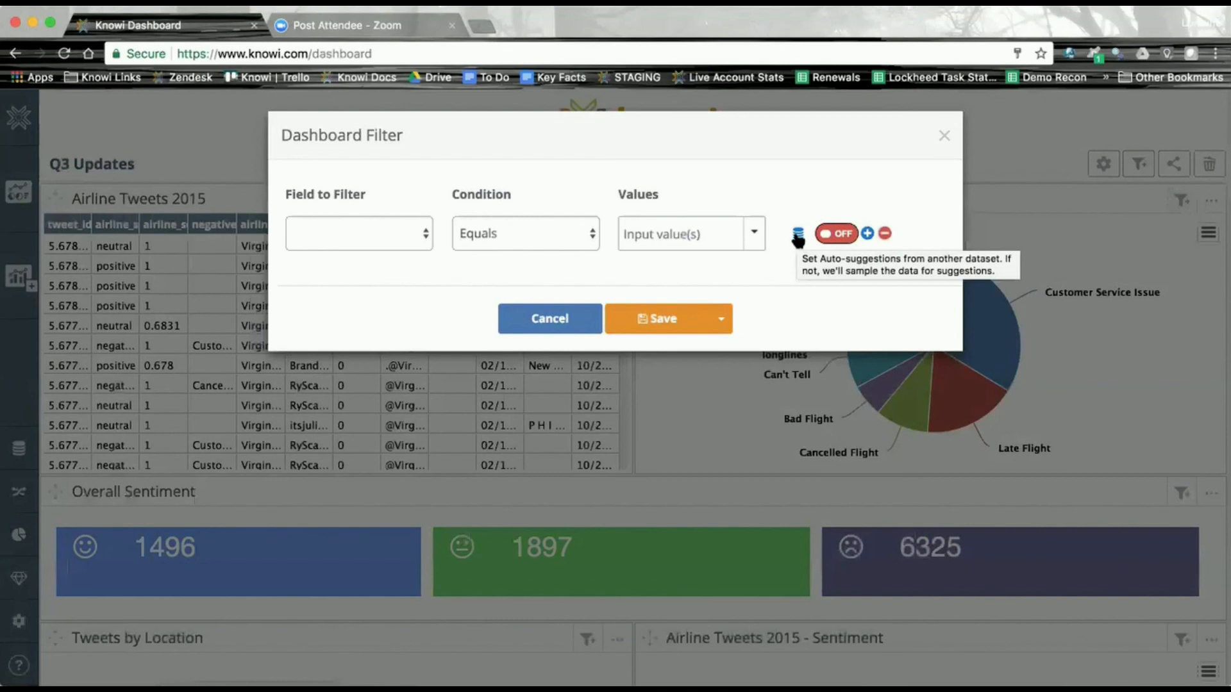
left_click(421, 226)
left_click(372, 248)
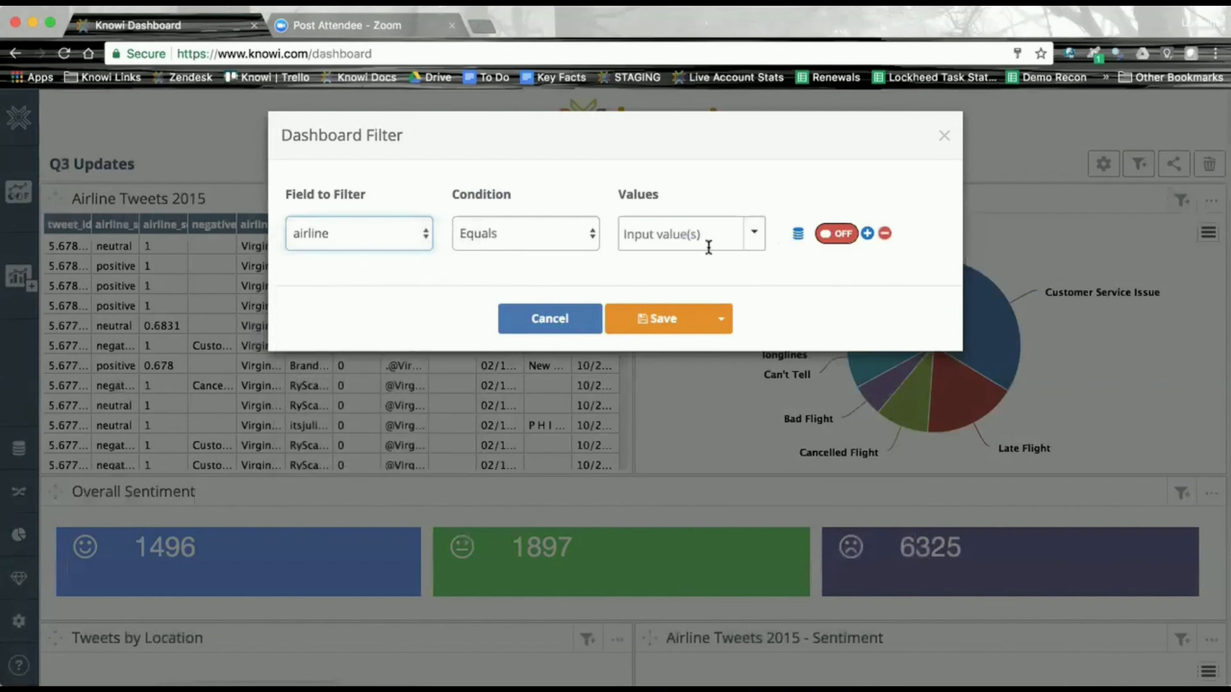
left_click(753, 239)
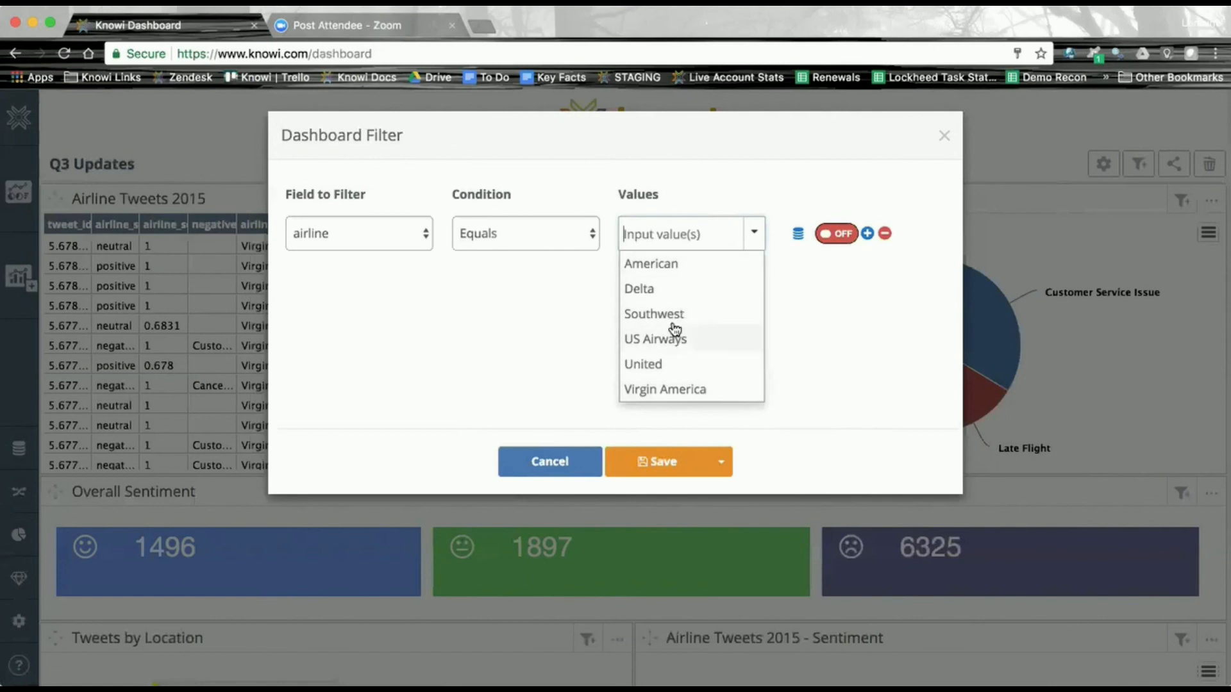
left_click(816, 277)
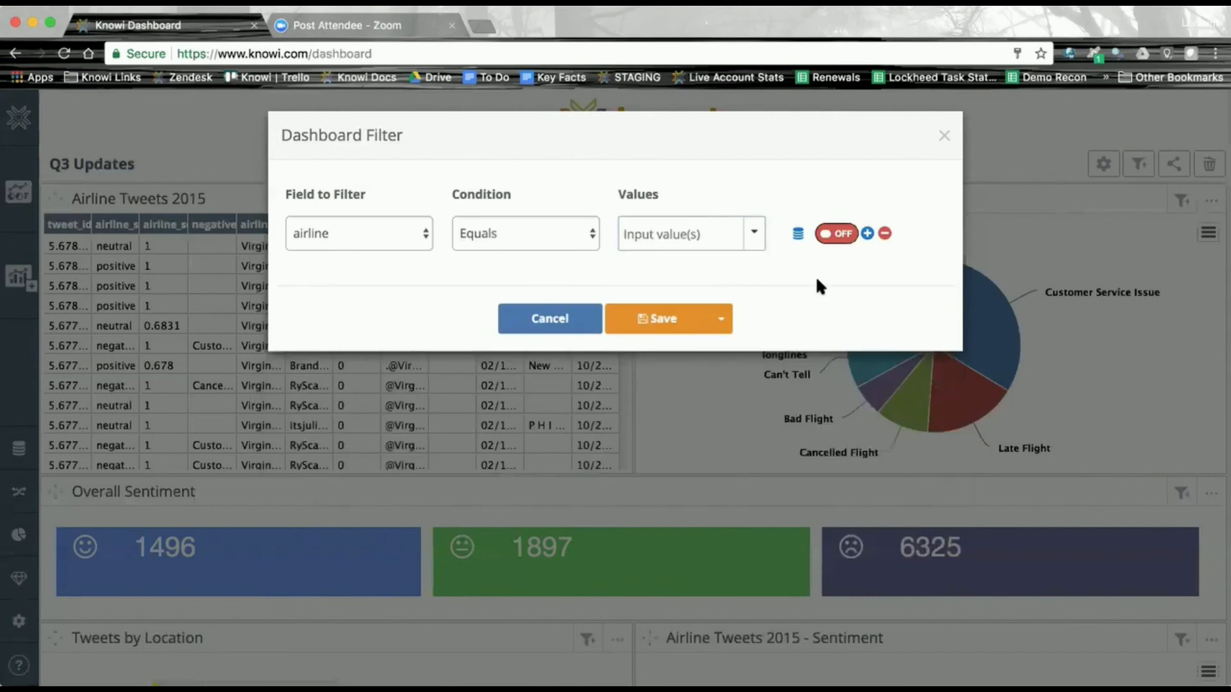
- View the dataset choices for the filter's auto-suggestions and close the dashboard filter without saving
left_click(798, 236)
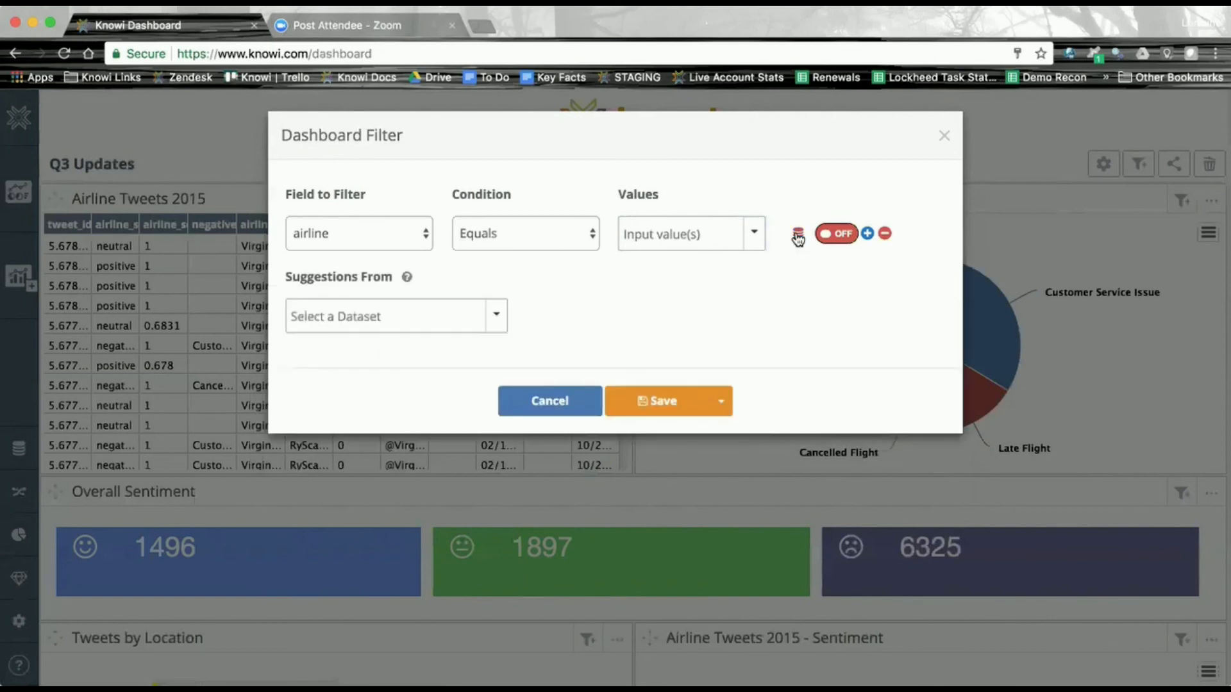
left_click(495, 321)
left_click(575, 305)
left_click(944, 137)
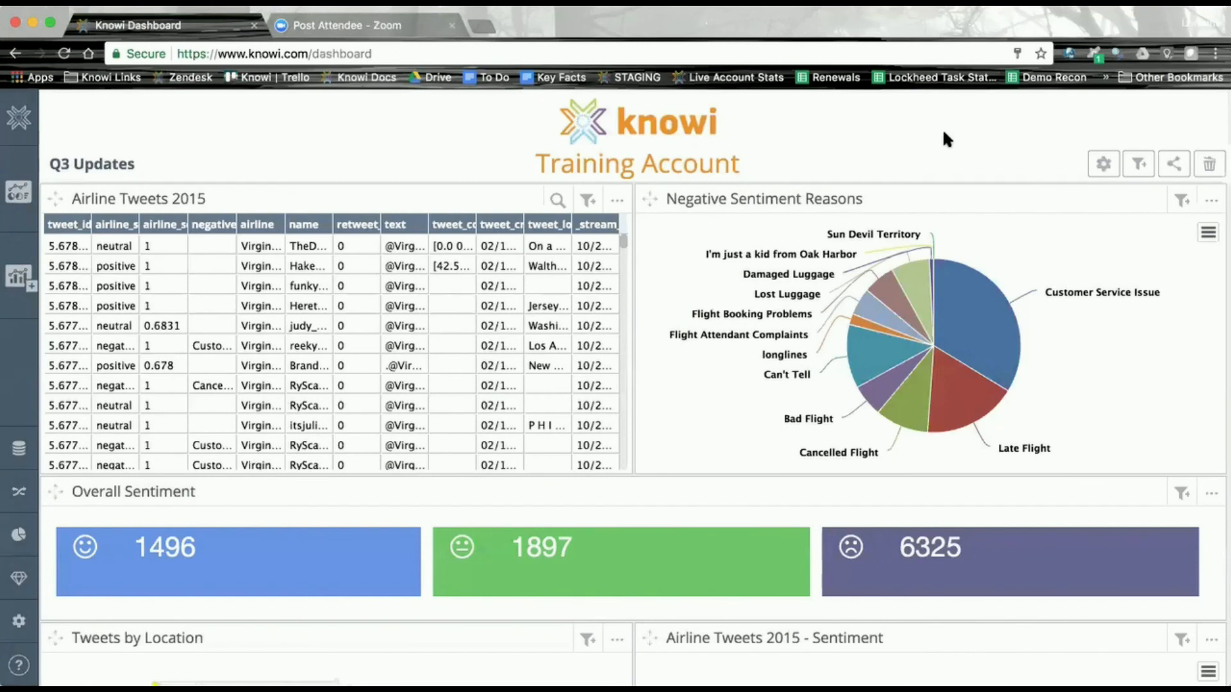
- Start a new datasource and look through the available datasource types, from NoSQL to External
left_click(19, 449)
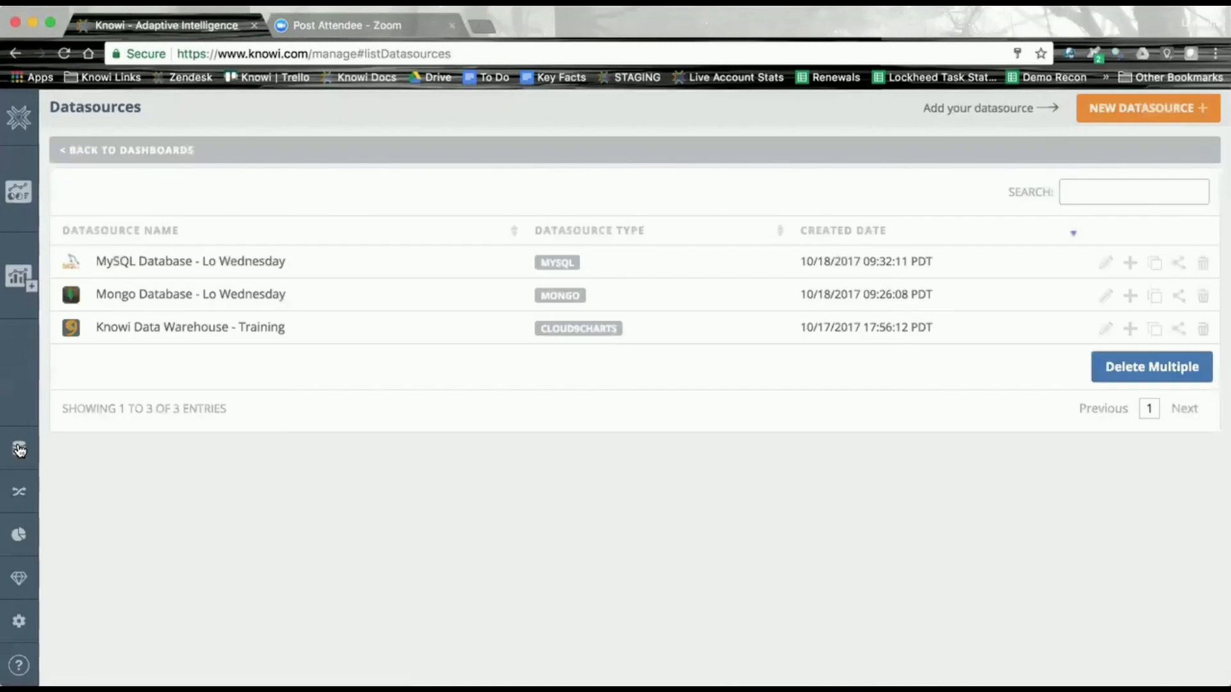
left_click(1149, 108)
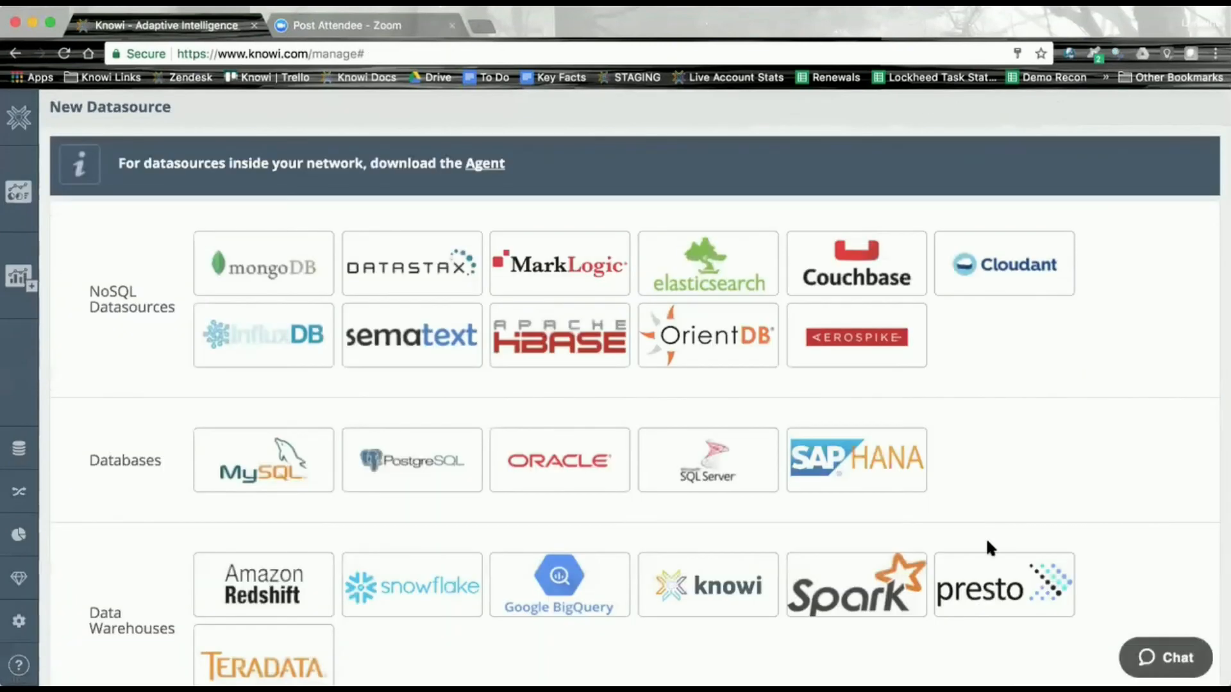
scroll(990, 547, "down", 5)
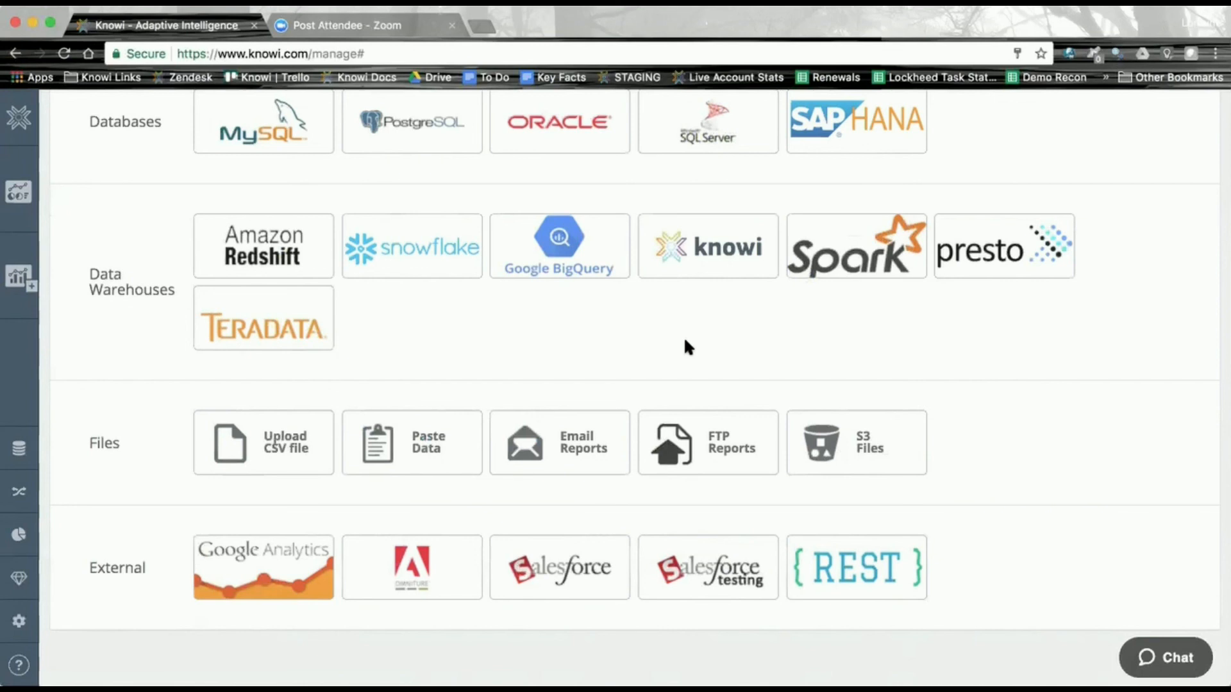
- Return to the Q3 Updates dashboard and conditionally format the airline_sentiment column of Airline Tweets 2015: Equals negative, color #FF0000
left_click(19, 122)
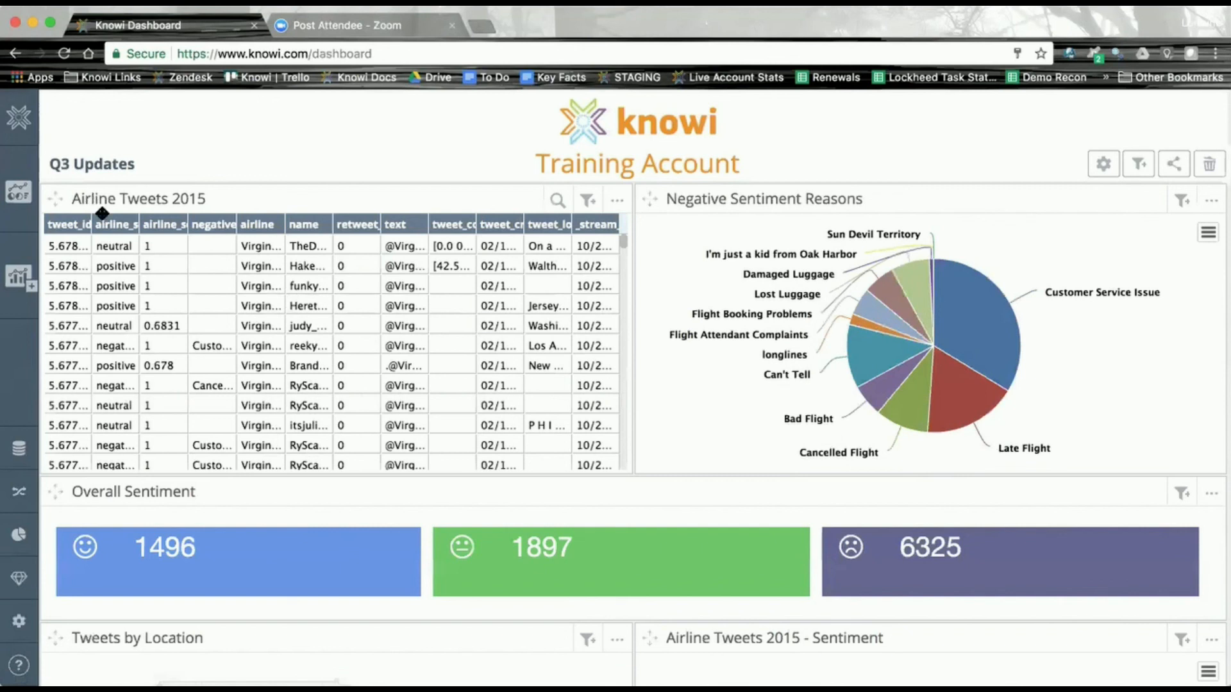
mouse_move(128, 230)
left_click(128, 229)
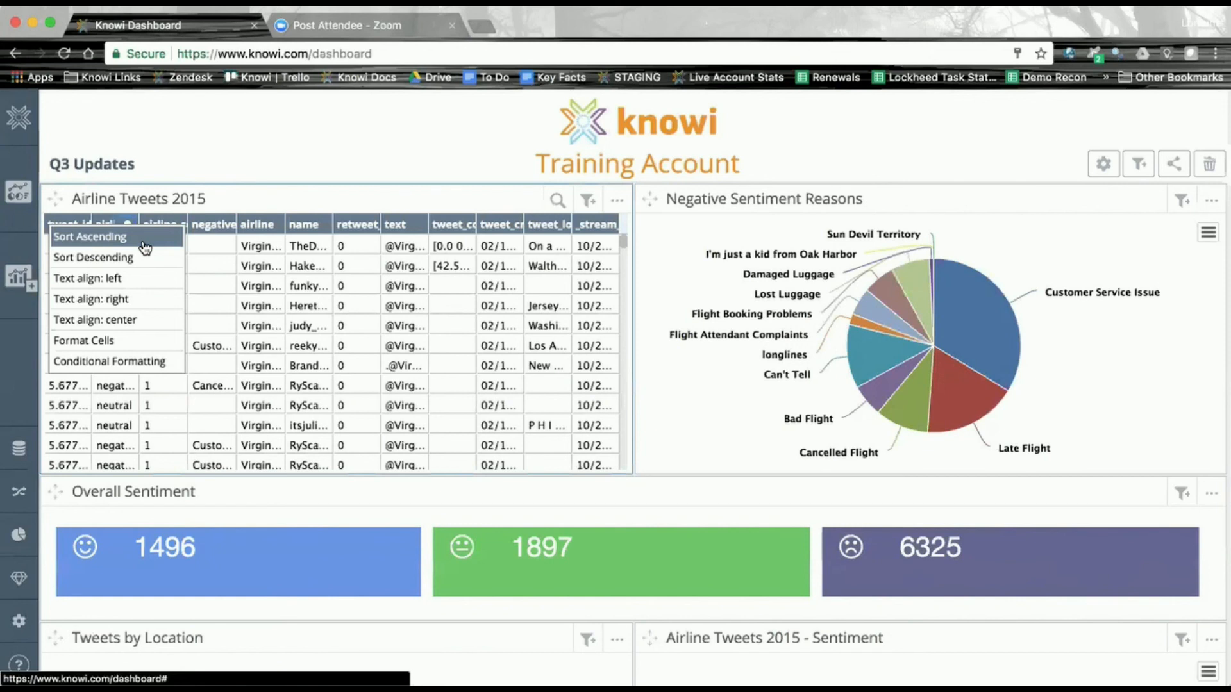
left_click(148, 363)
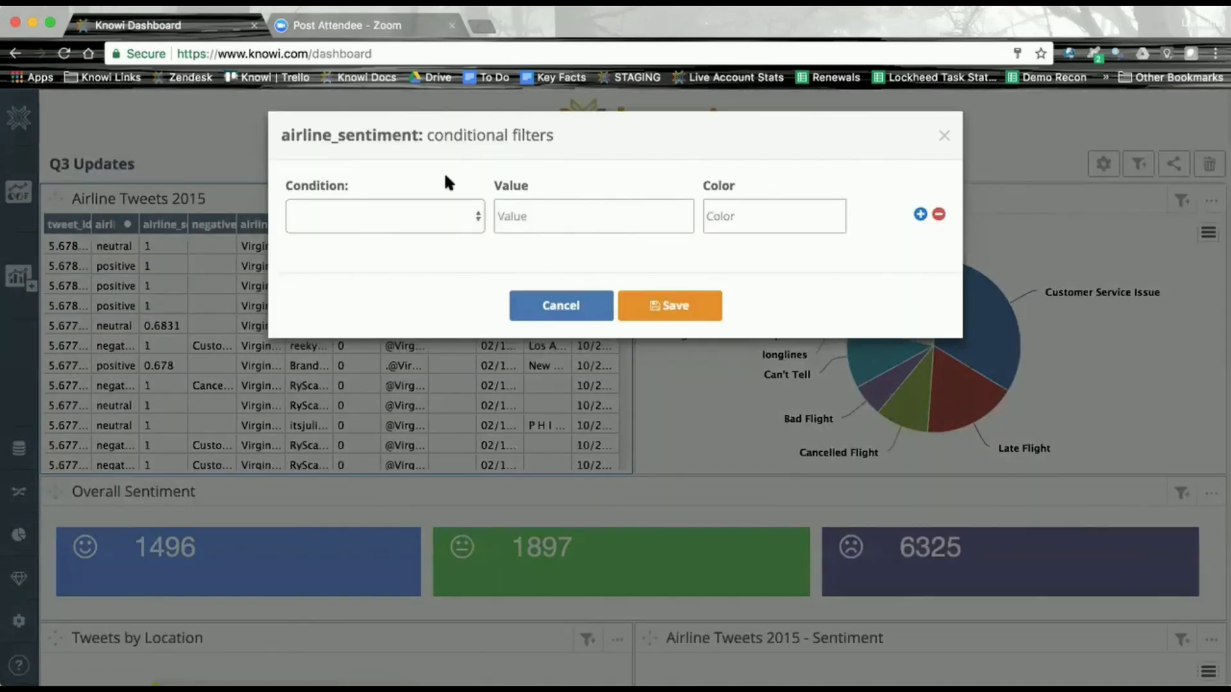
left_click(478, 218)
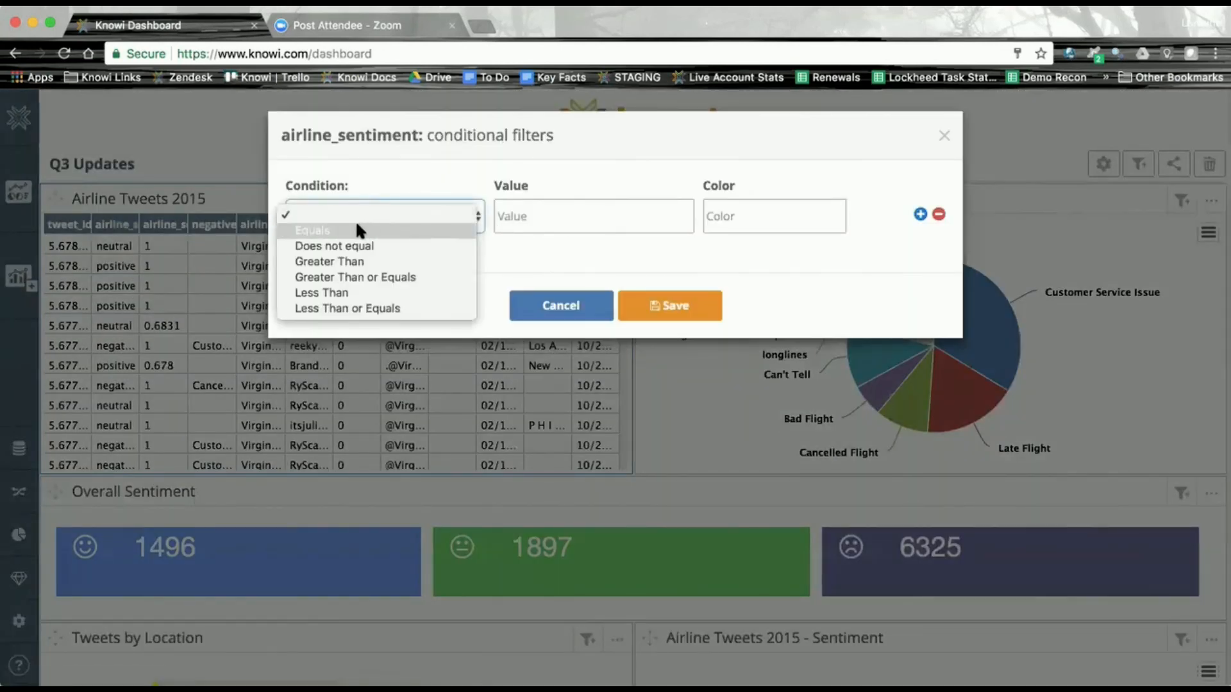
left_click(322, 230)
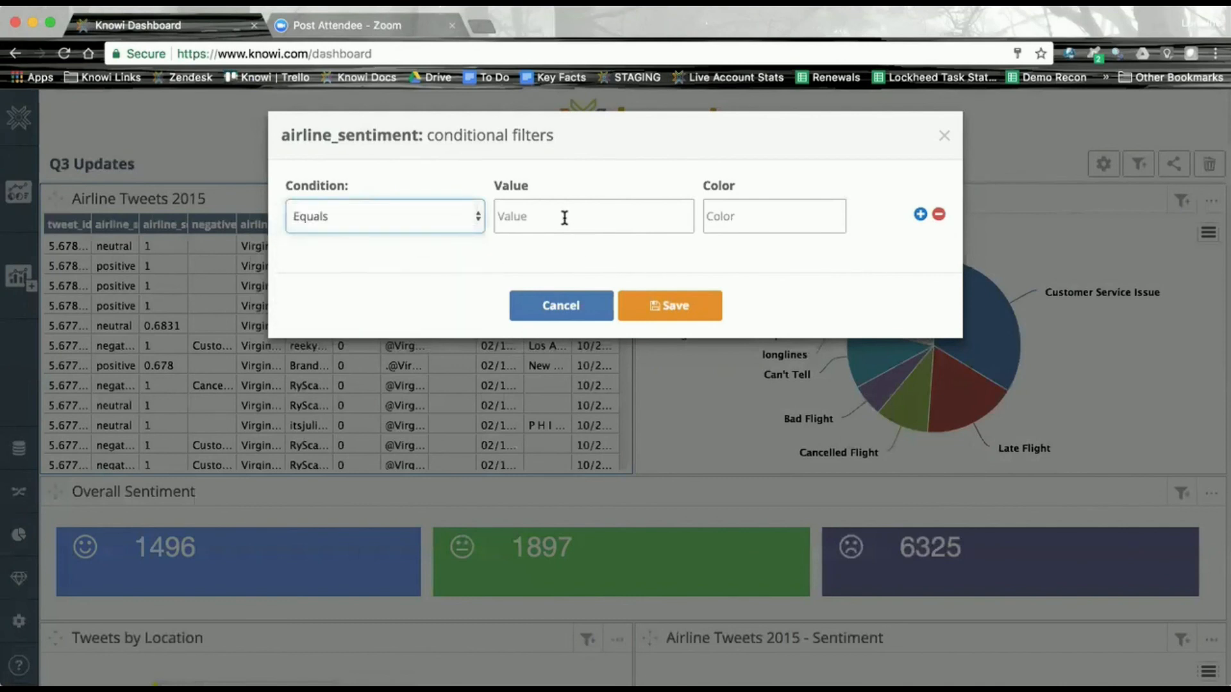
left_click(565, 218)
type("negative")
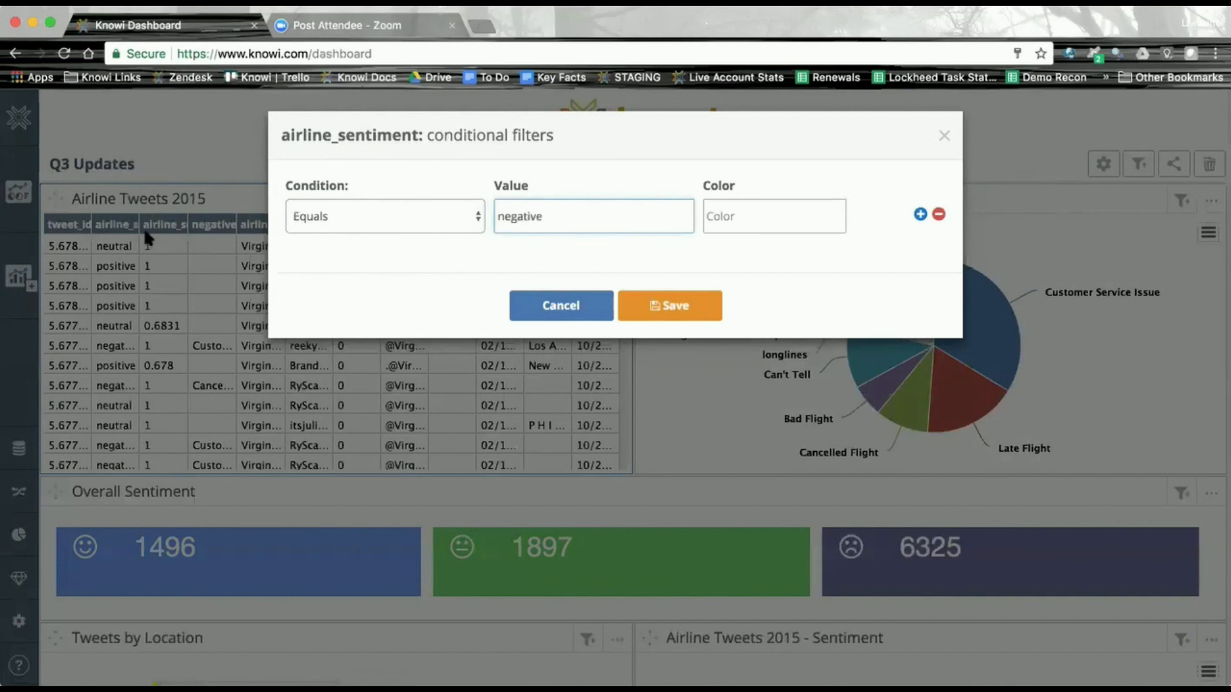
left_click(772, 219)
left_click(714, 261)
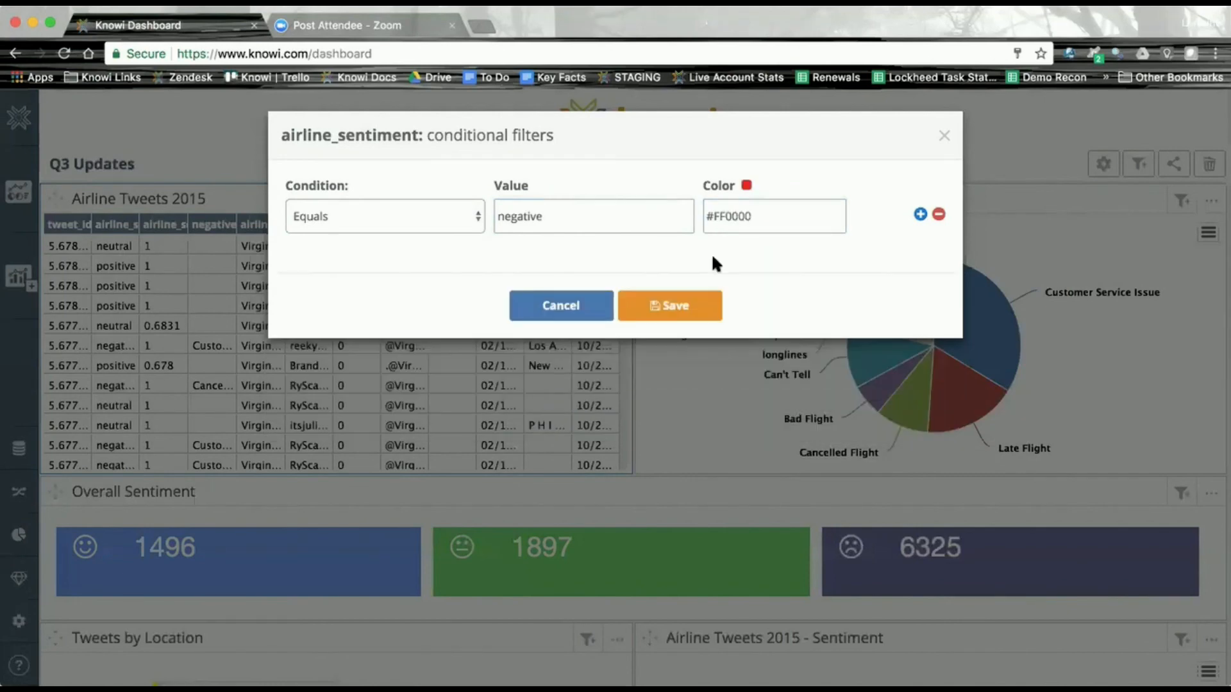
left_click(667, 309)
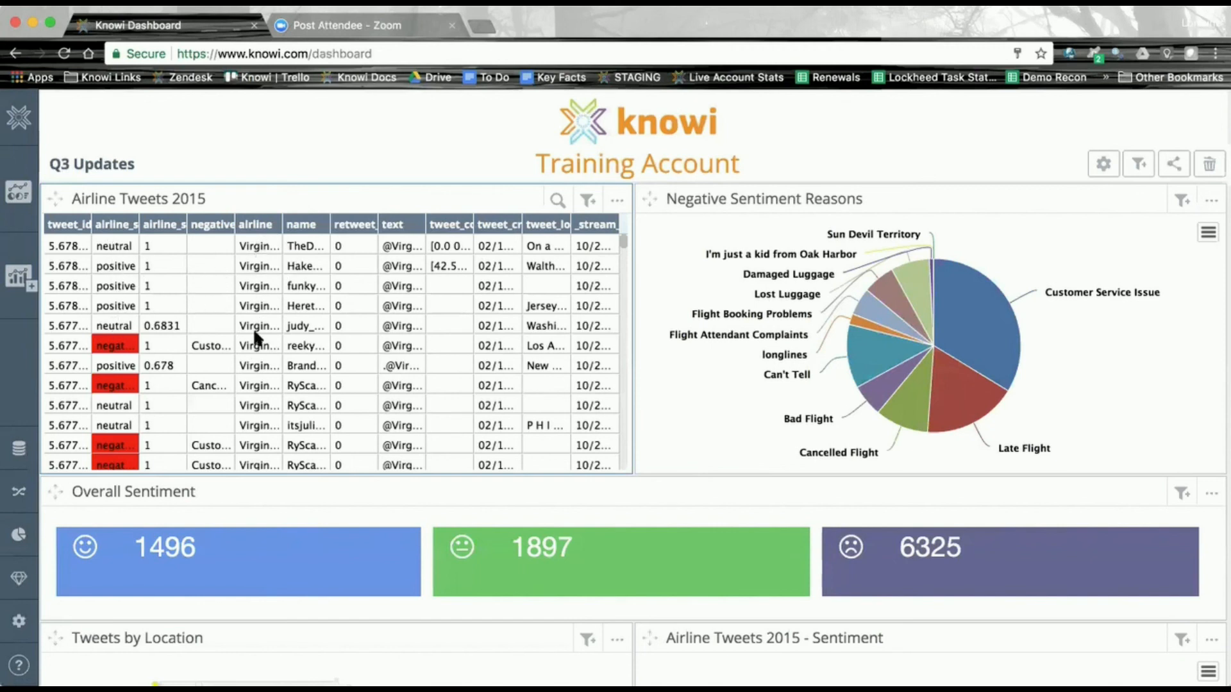
- View the data diagram of the Airline Tweets 2015 widget and open its query for editing
left_click(617, 201)
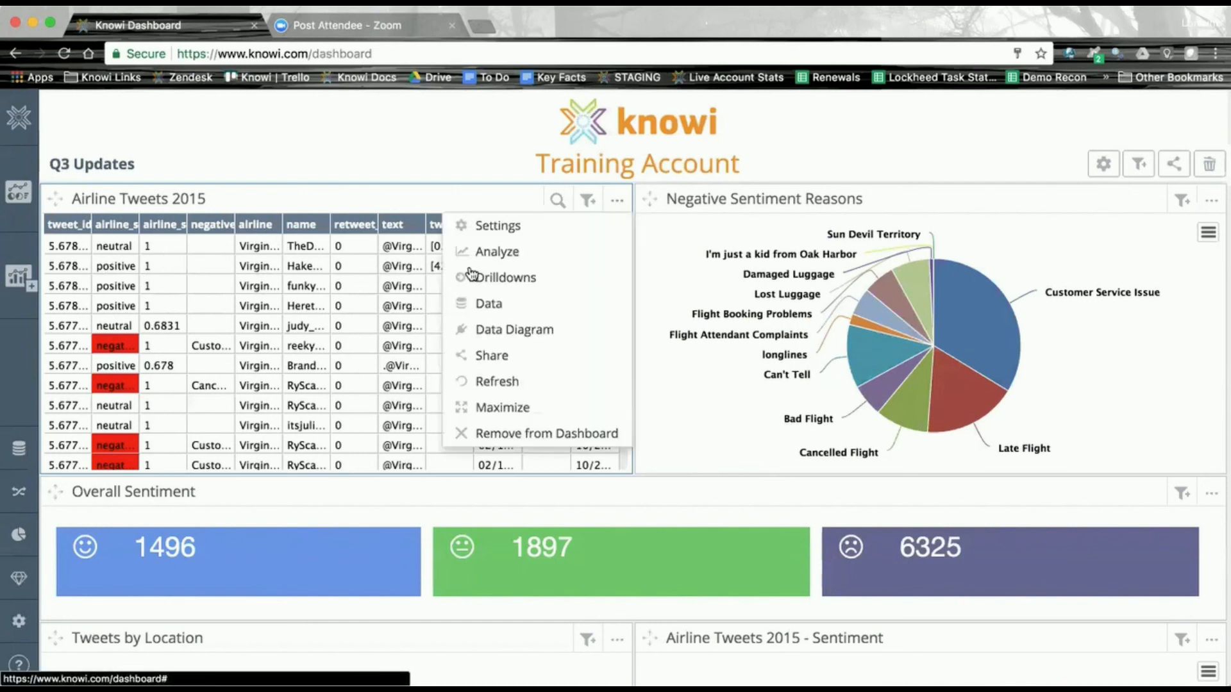
left_click(491, 325)
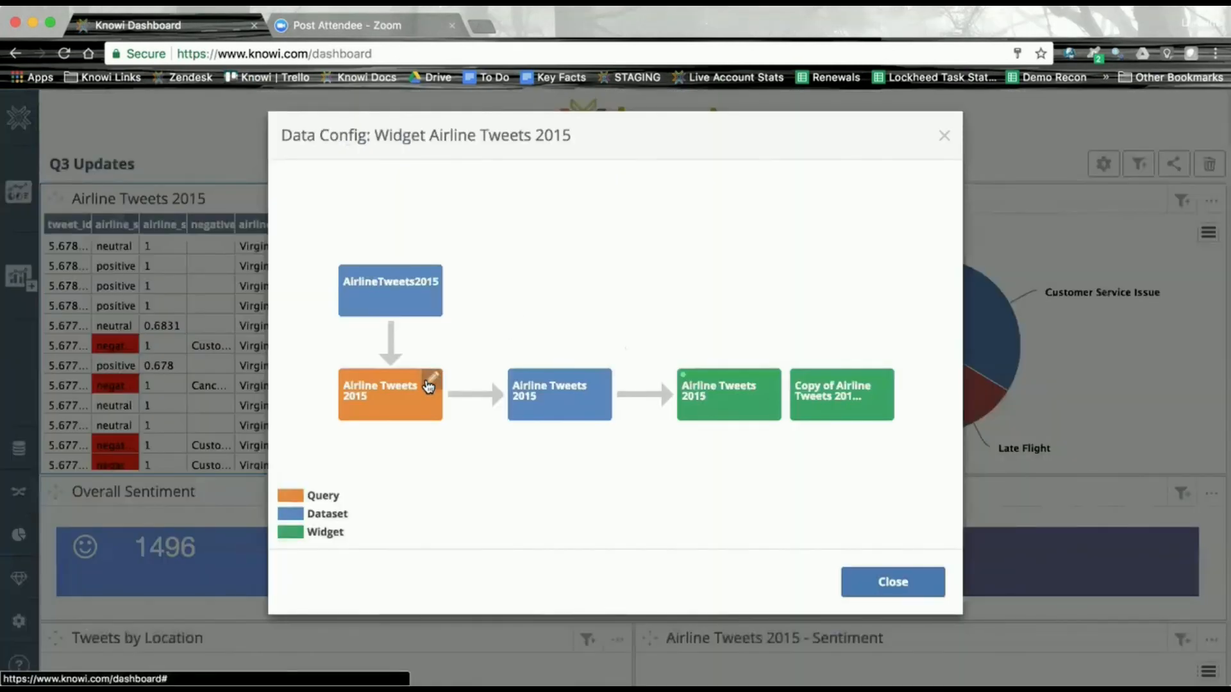
left_click(430, 380)
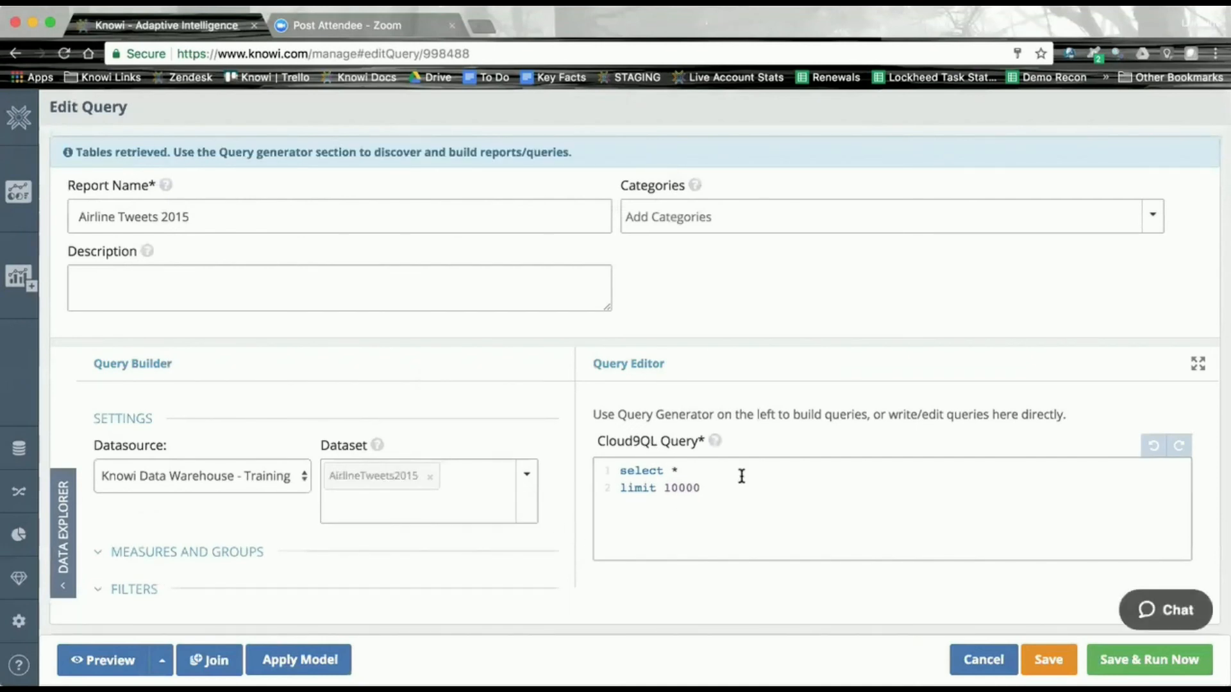
- Try a query selecting airline, airline_sentiment, count(*) as sentiment_count where airline is not null, grouped by airline, airline_sentiment;
left_click_drag(712, 490, 612, 484)
type("select ")
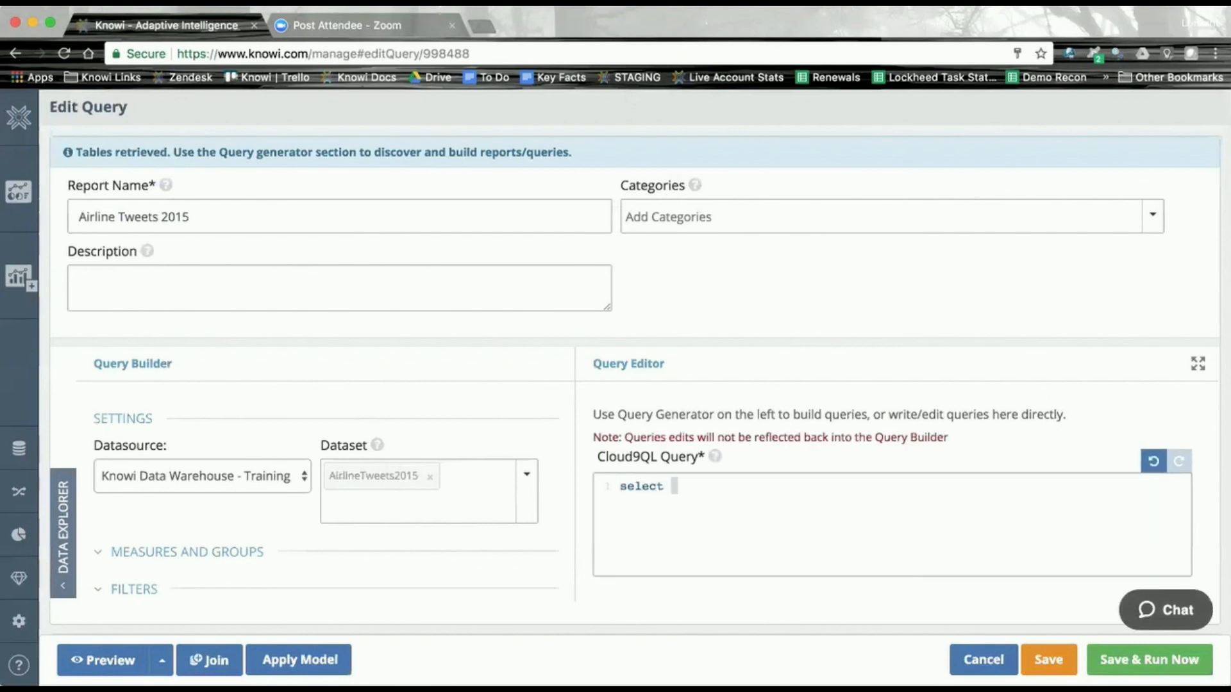
type("airline, airline_sent")
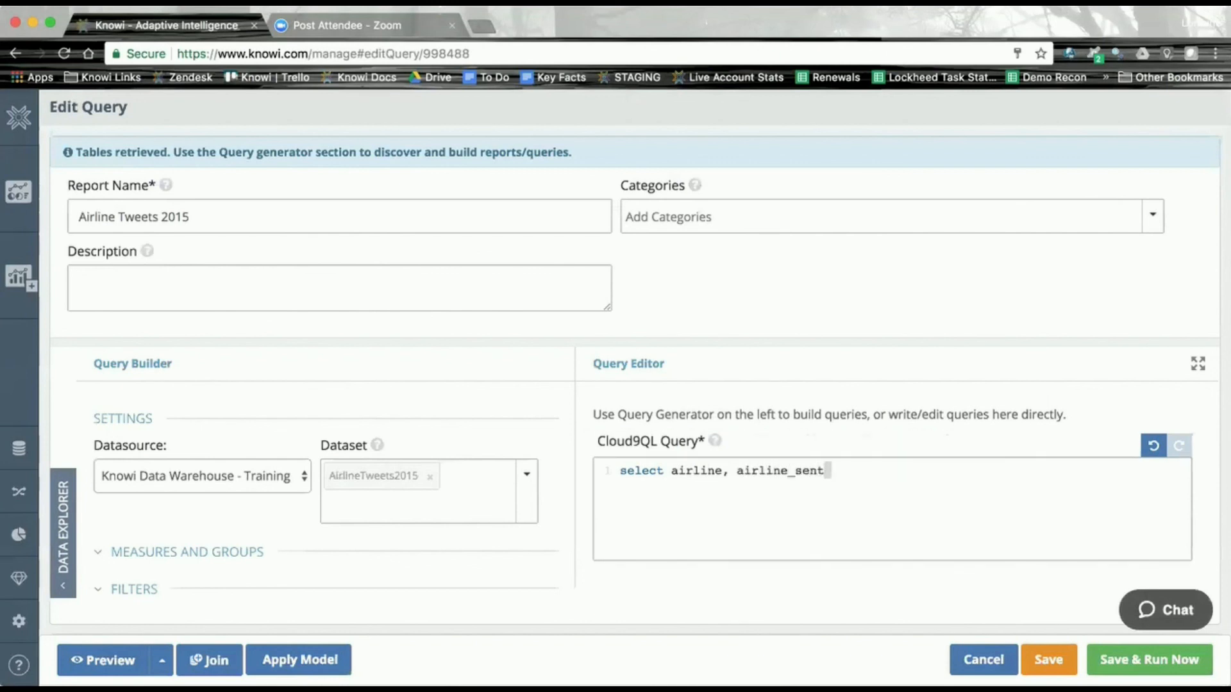
type("iment, count(*) as s")
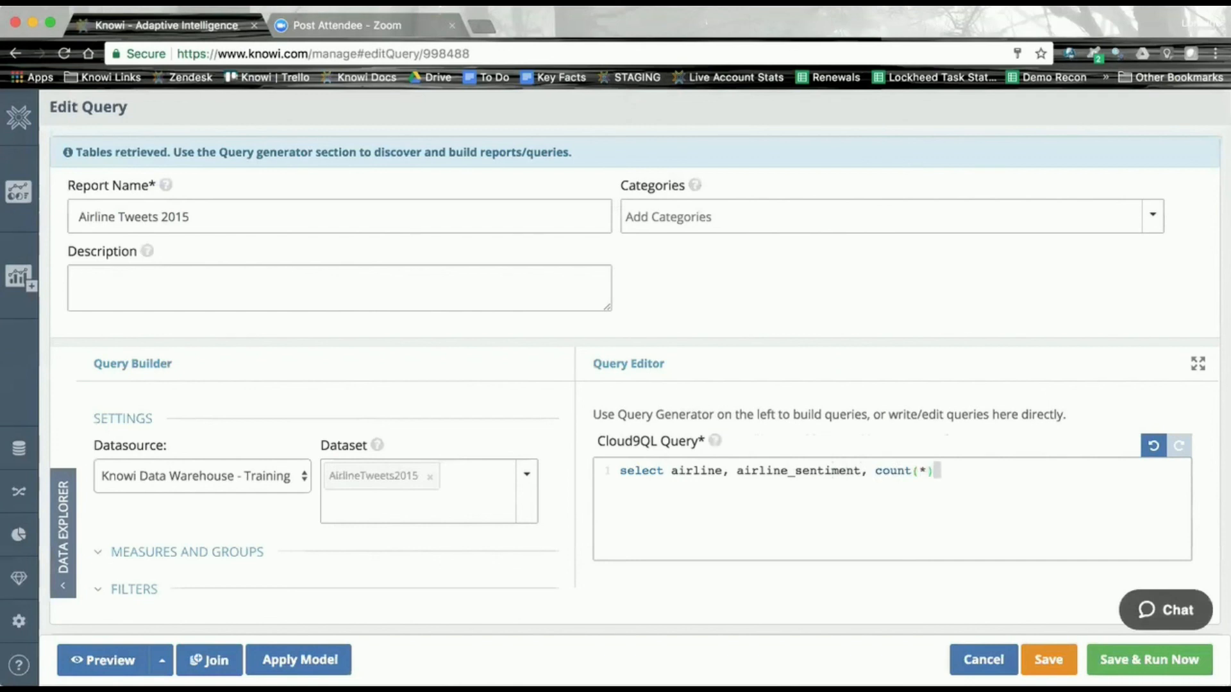
type("entiment_count")
key("Return")
type("where a")
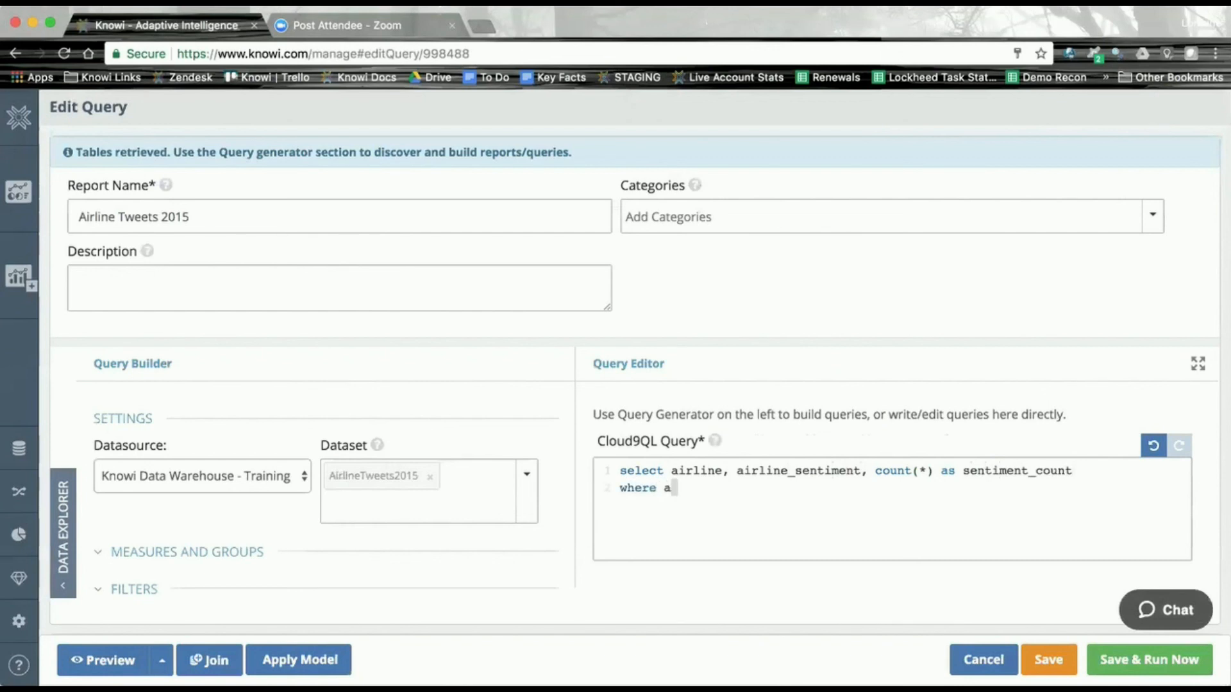
type("irline is not null")
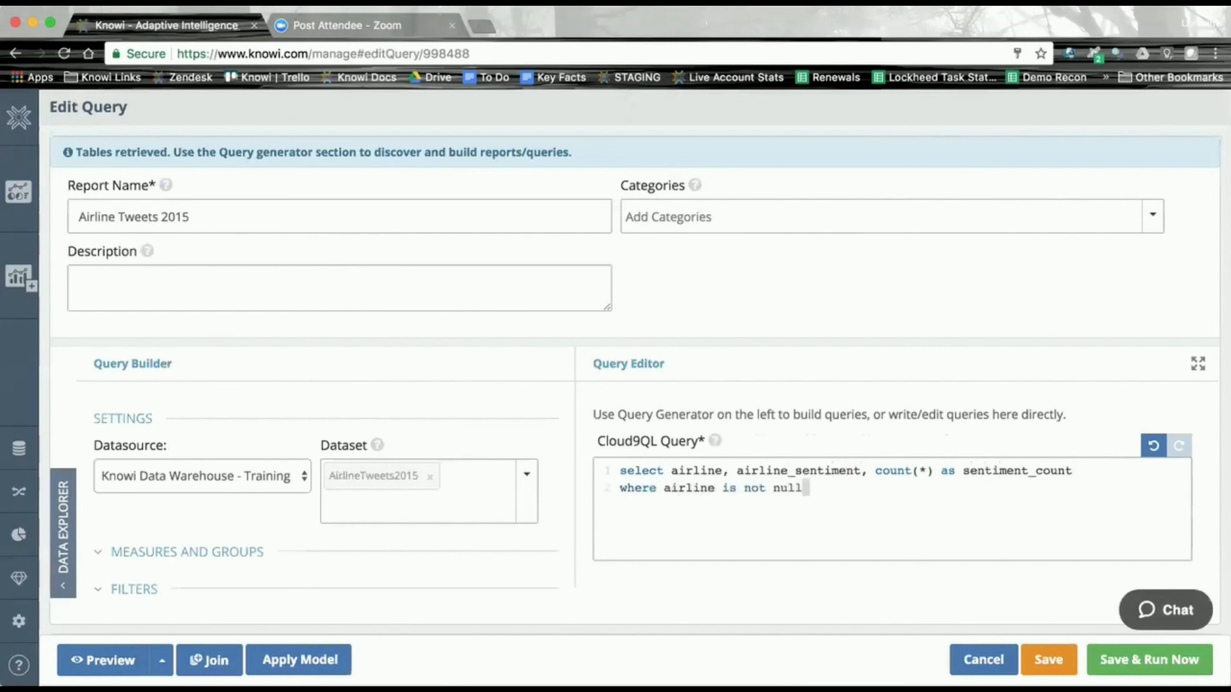
key("Return")
type("group by airl")
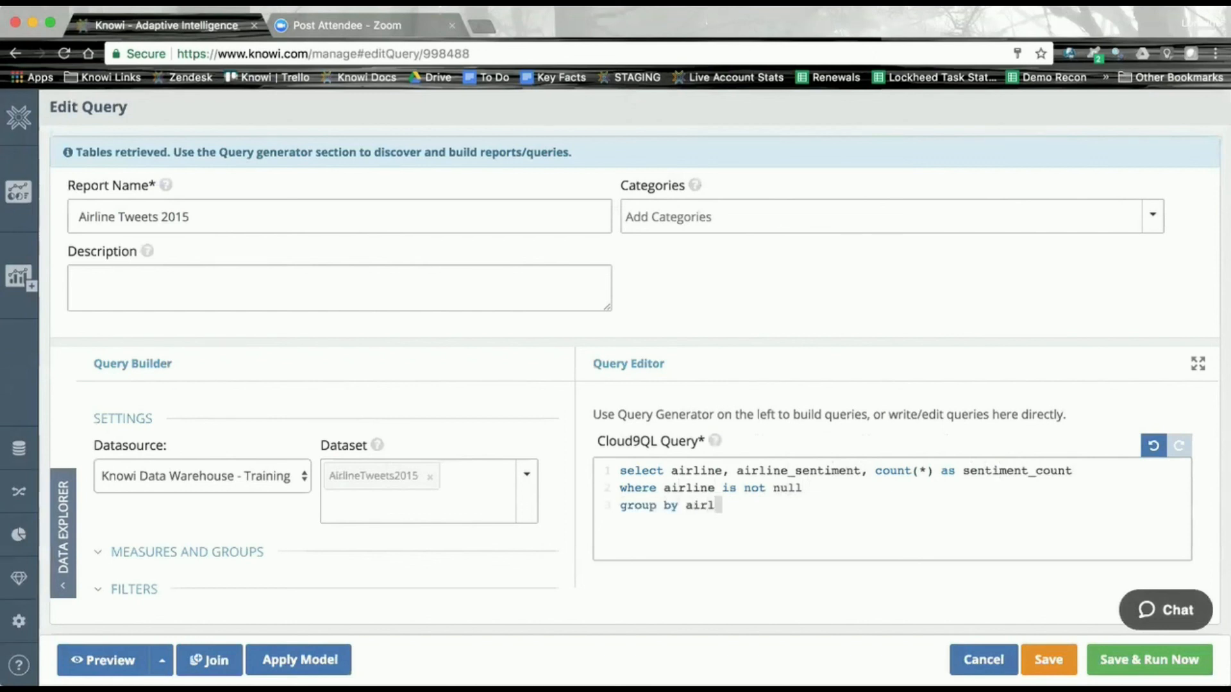
type("ine, airline_sentiment;")
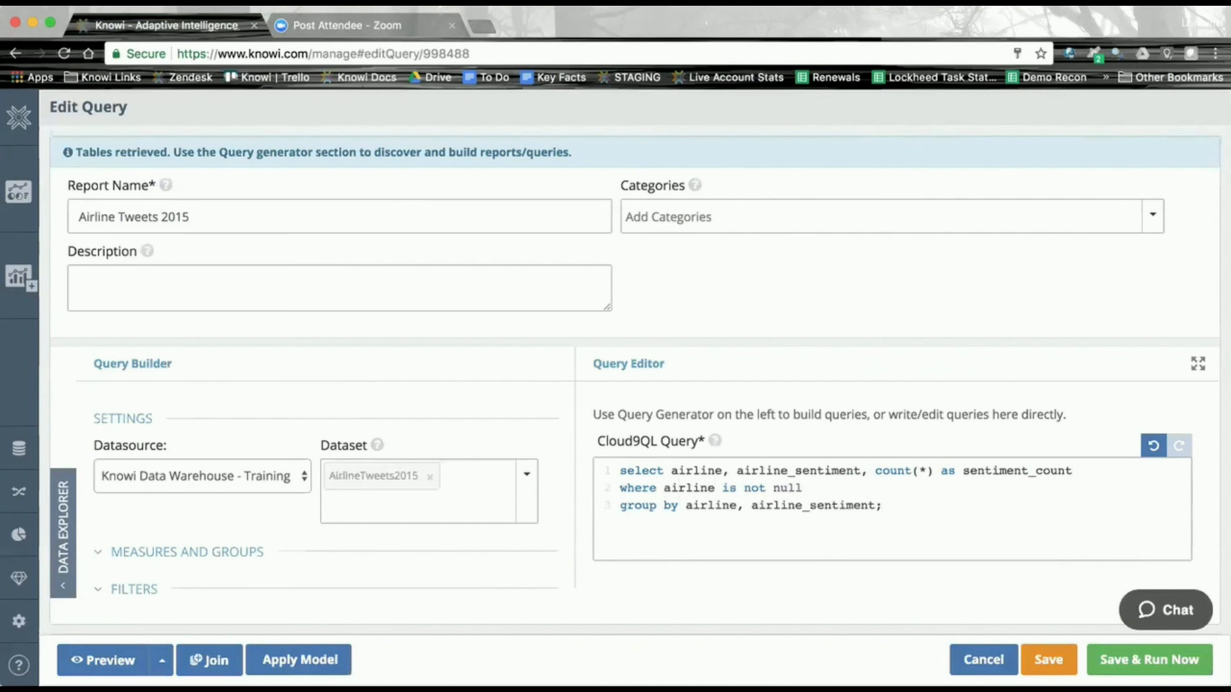
- Try a second statement, select transpose(airline_sentiment,sentiment_count,airline);, review both statements, and cancel the query edit
key("Return")
type("select transpose(air")
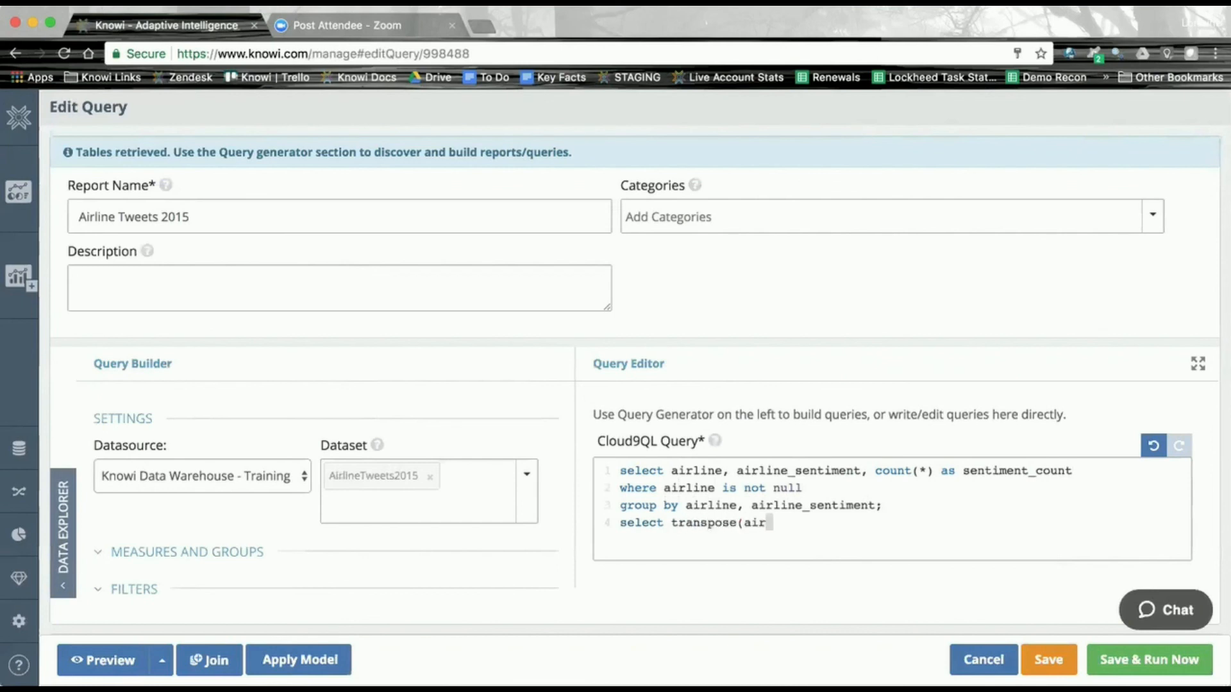
type("line_sentiment")
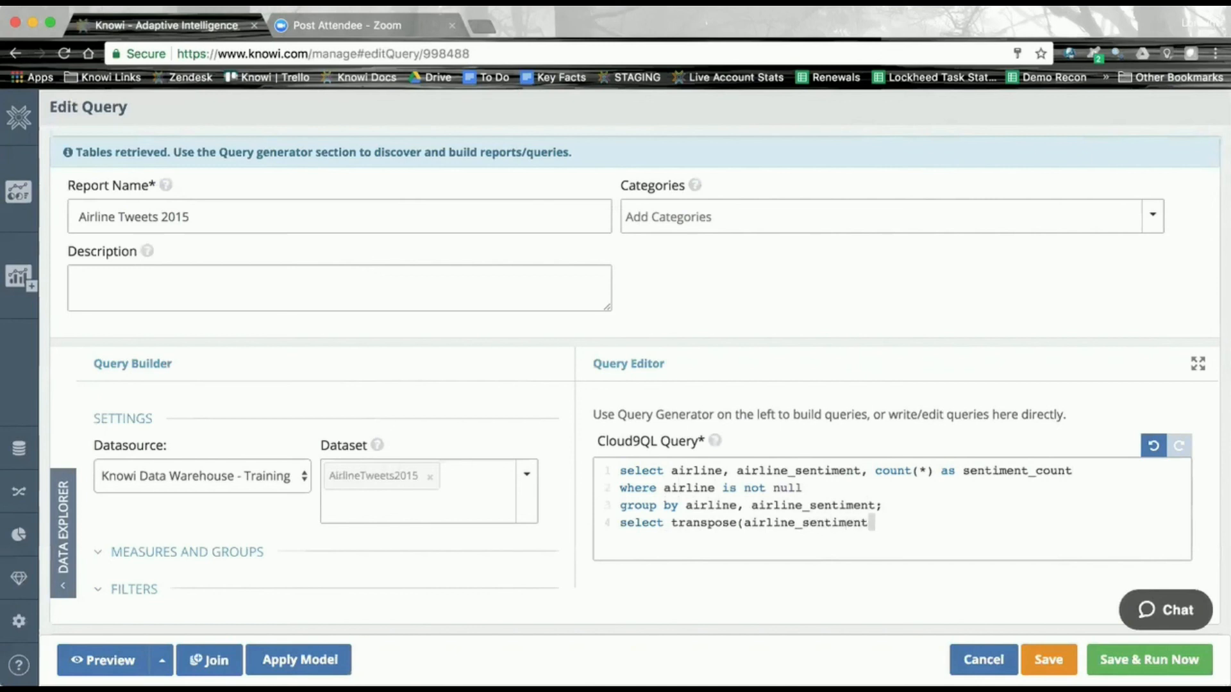
type(",sentiment_count")
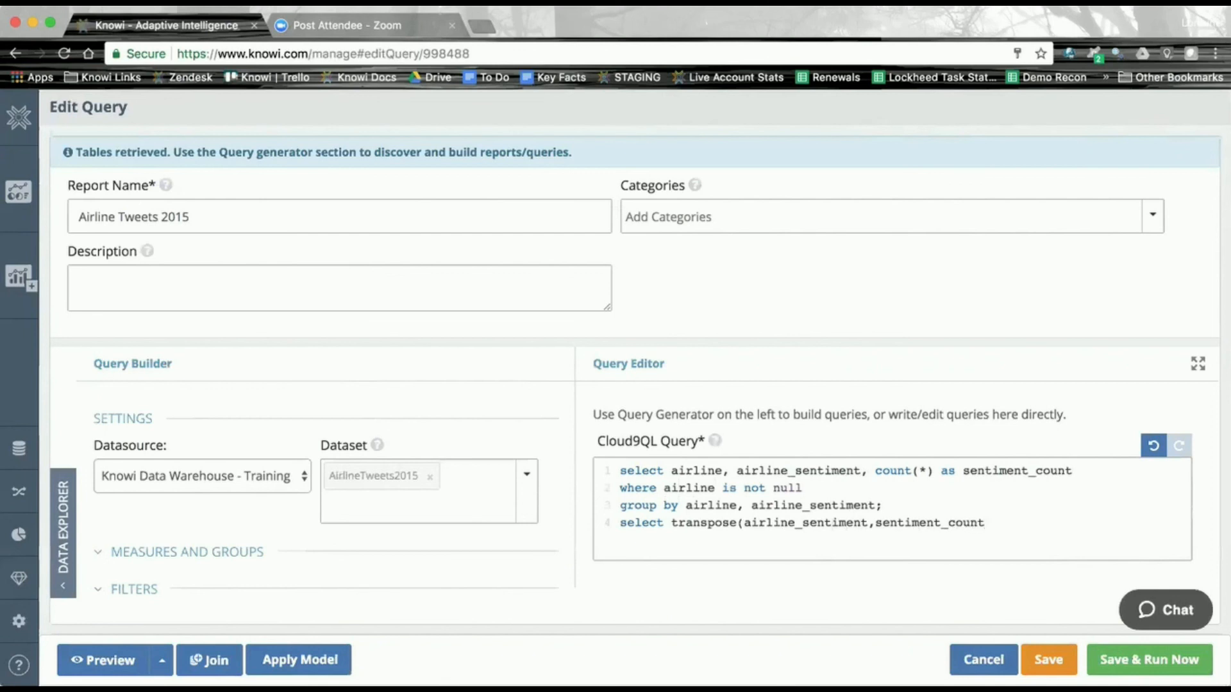
type(",airline);")
left_click_drag(885, 506, 617, 471)
left_click_drag(1072, 523, 617, 523)
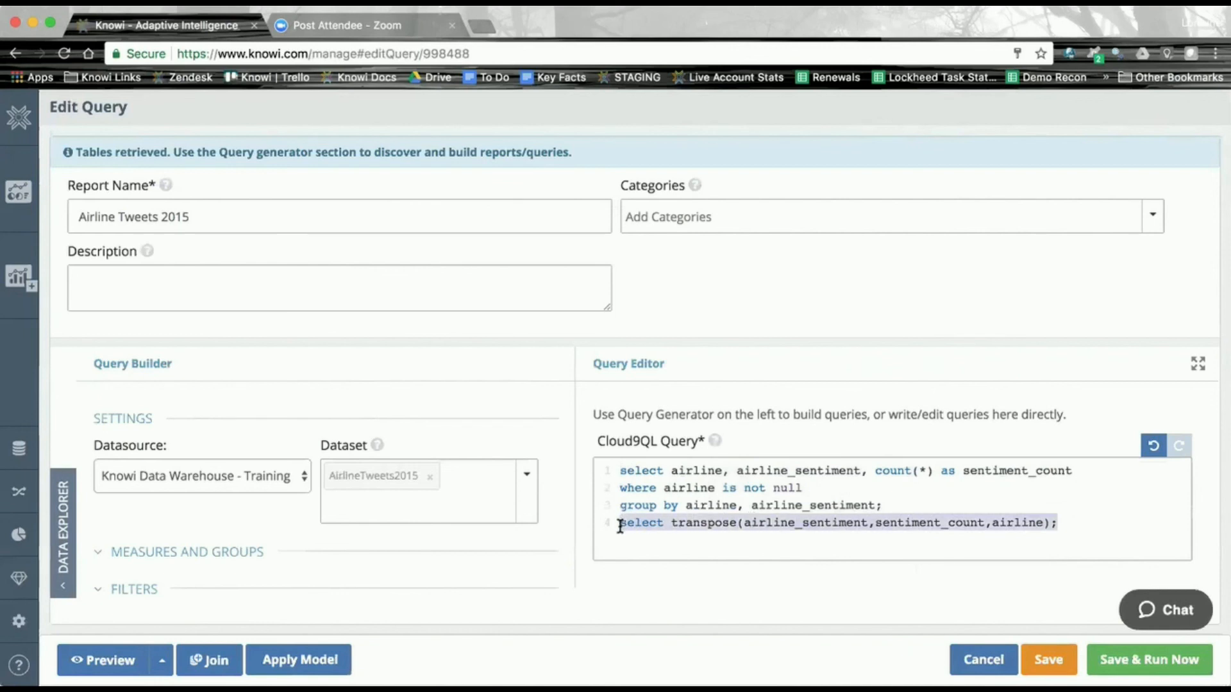
left_click(967, 662)
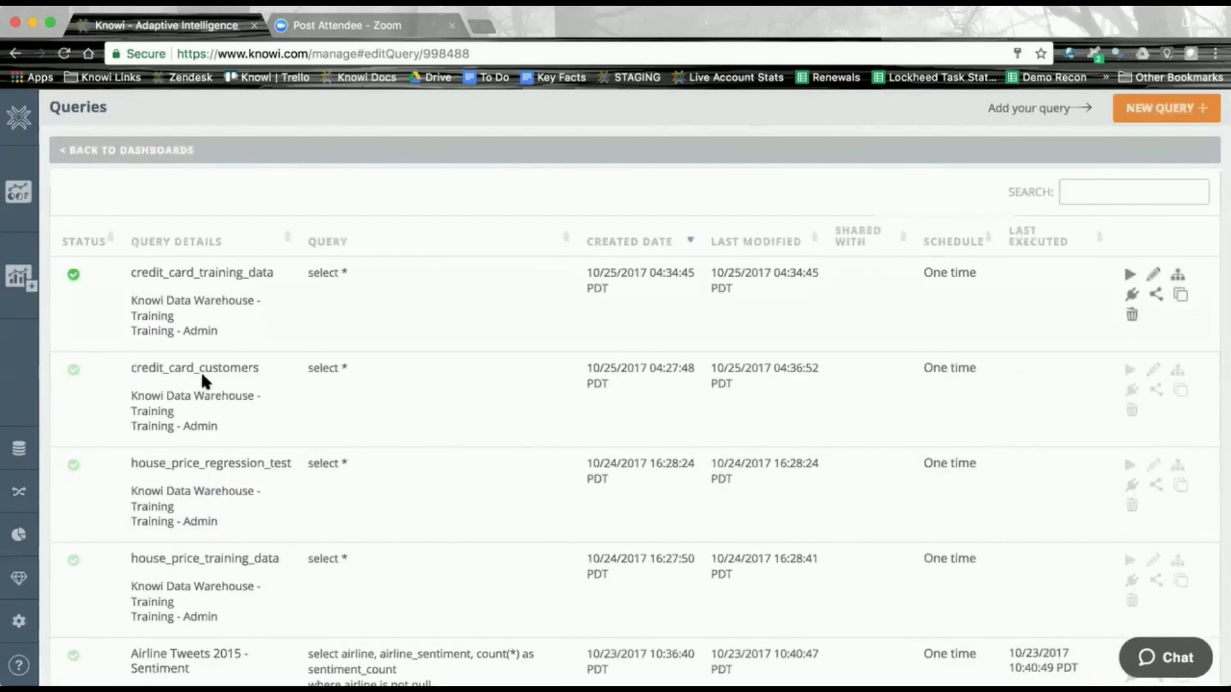
- Reopen the Airline Tweets 2015 query for editing from the queries list and preview its data
scroll(211, 484, "down", 5)
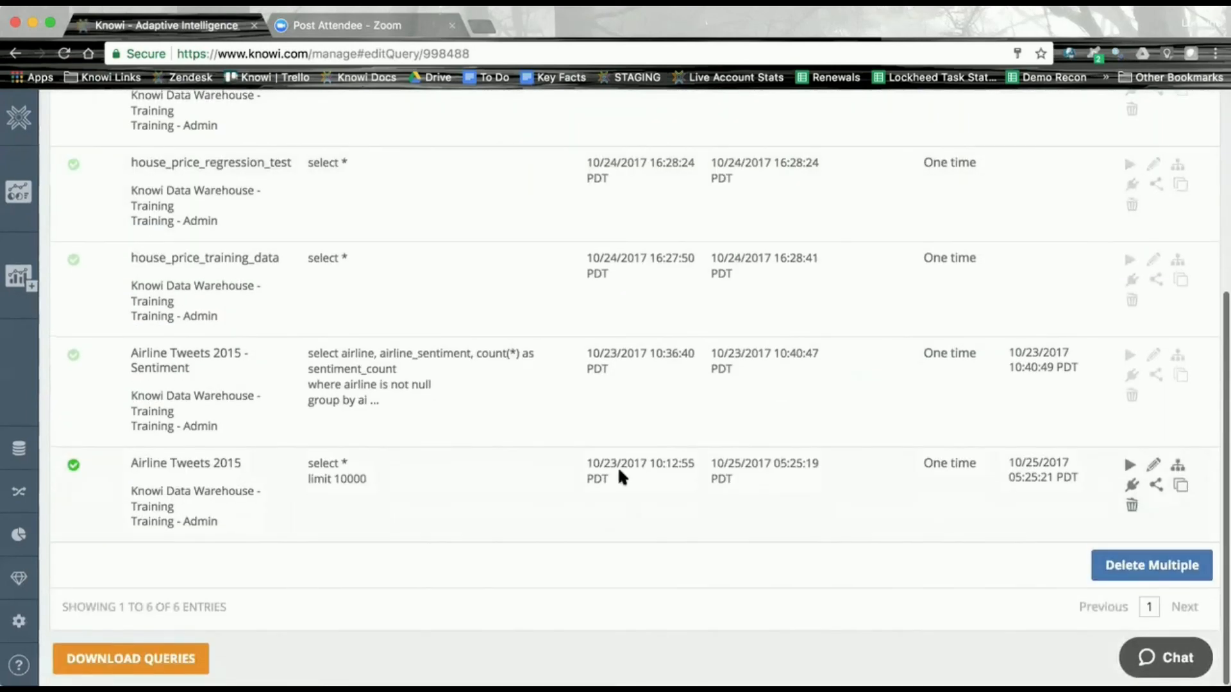
left_click(1153, 466)
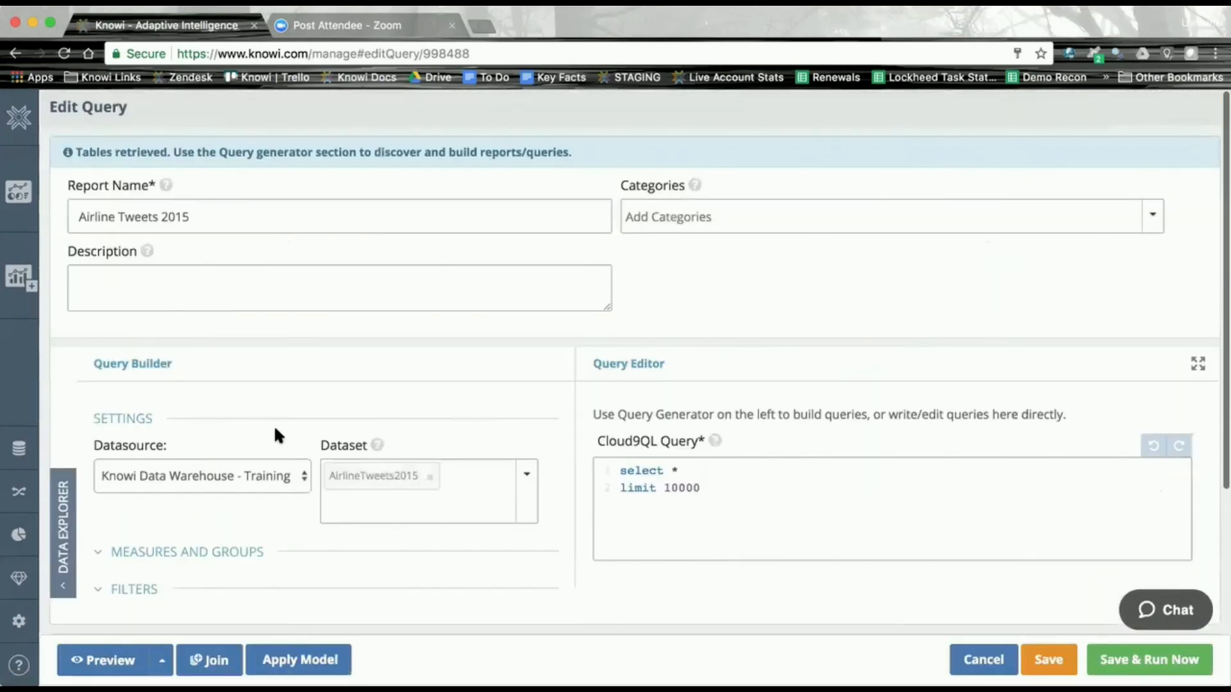
left_click(88, 664)
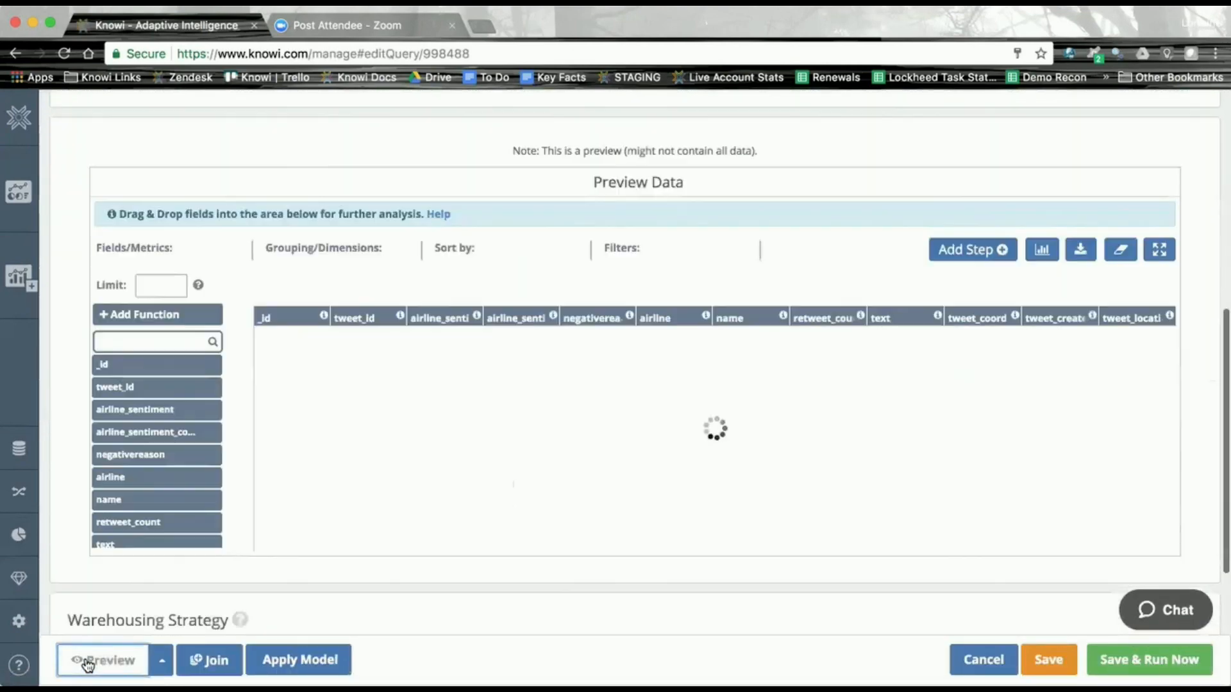
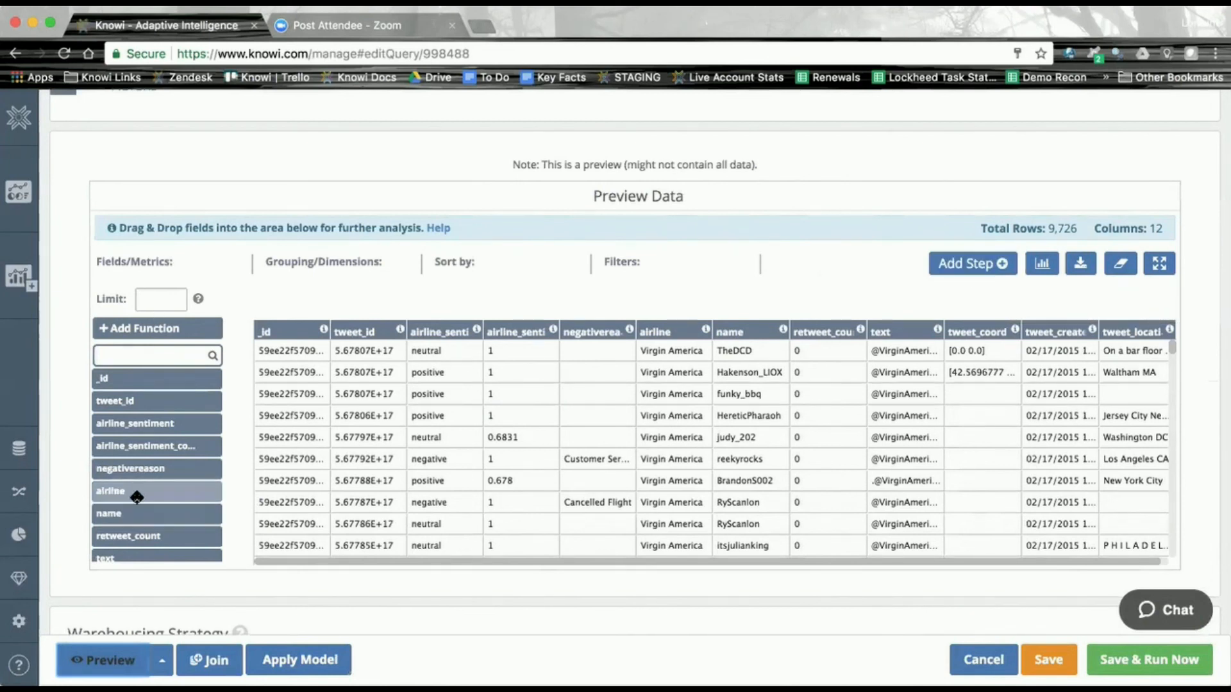
- Add airline and airline_sentiment as metrics in the data preview and group the rows by both fields
left_click_drag(137, 495, 152, 259)
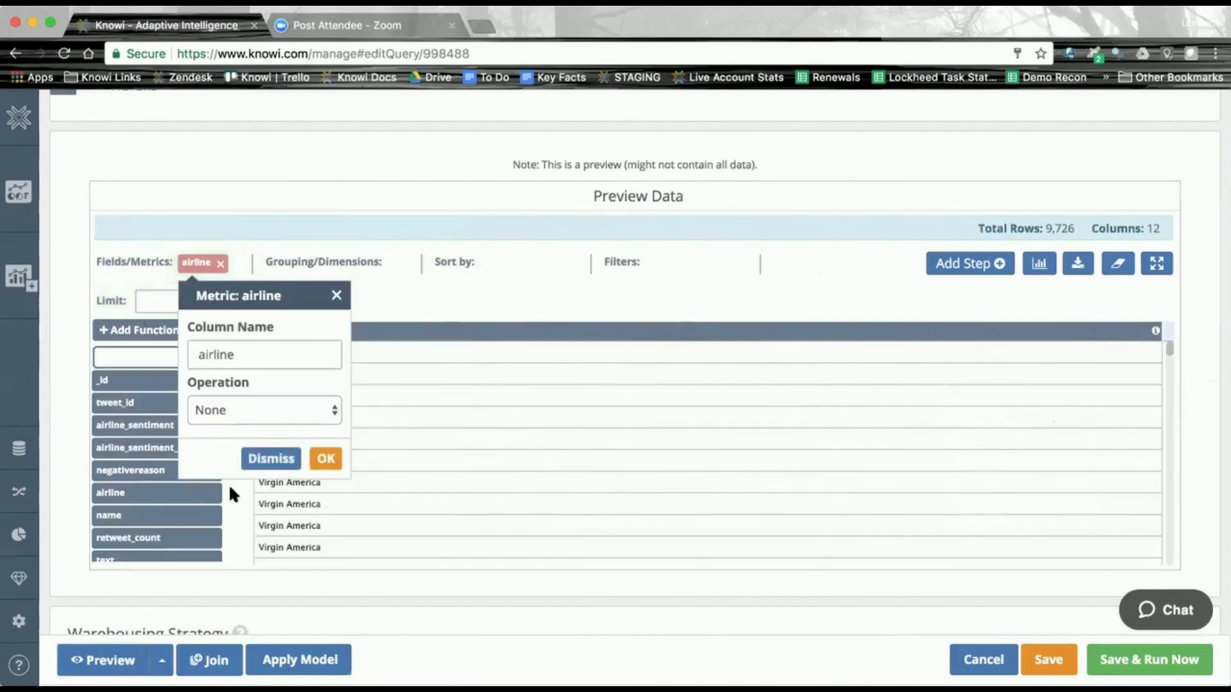
left_click(283, 459)
left_click_drag(152, 422, 218, 264)
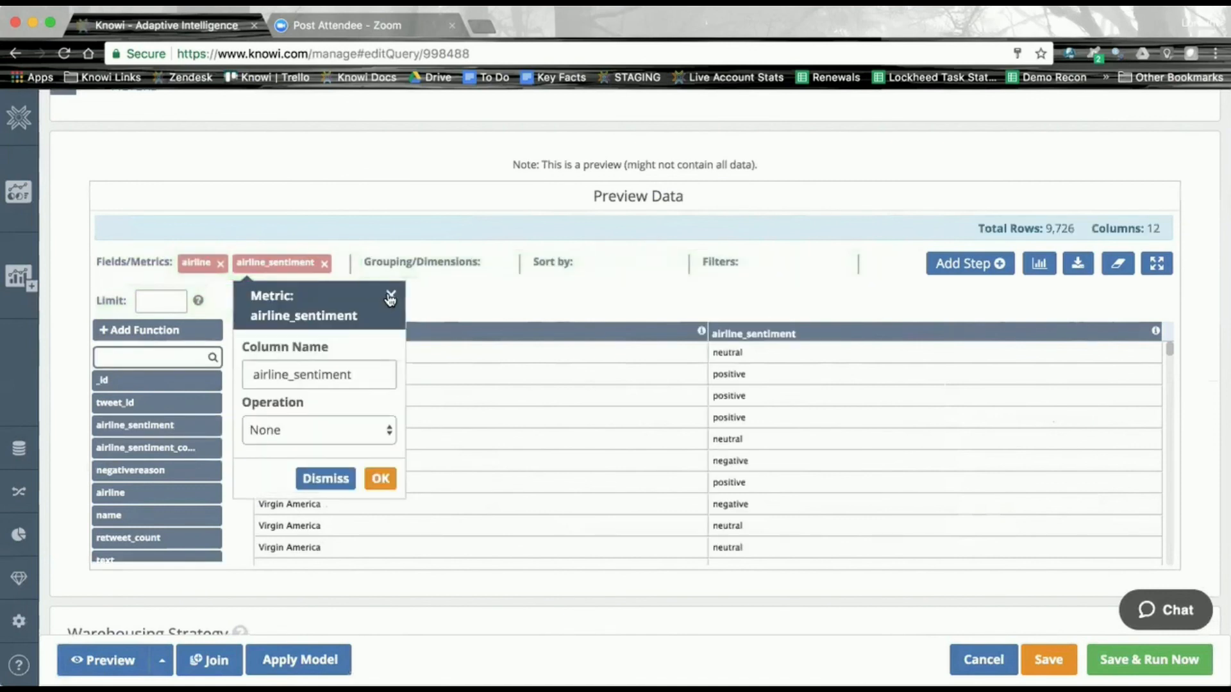
left_click(391, 295)
left_click_drag(302, 265, 427, 266)
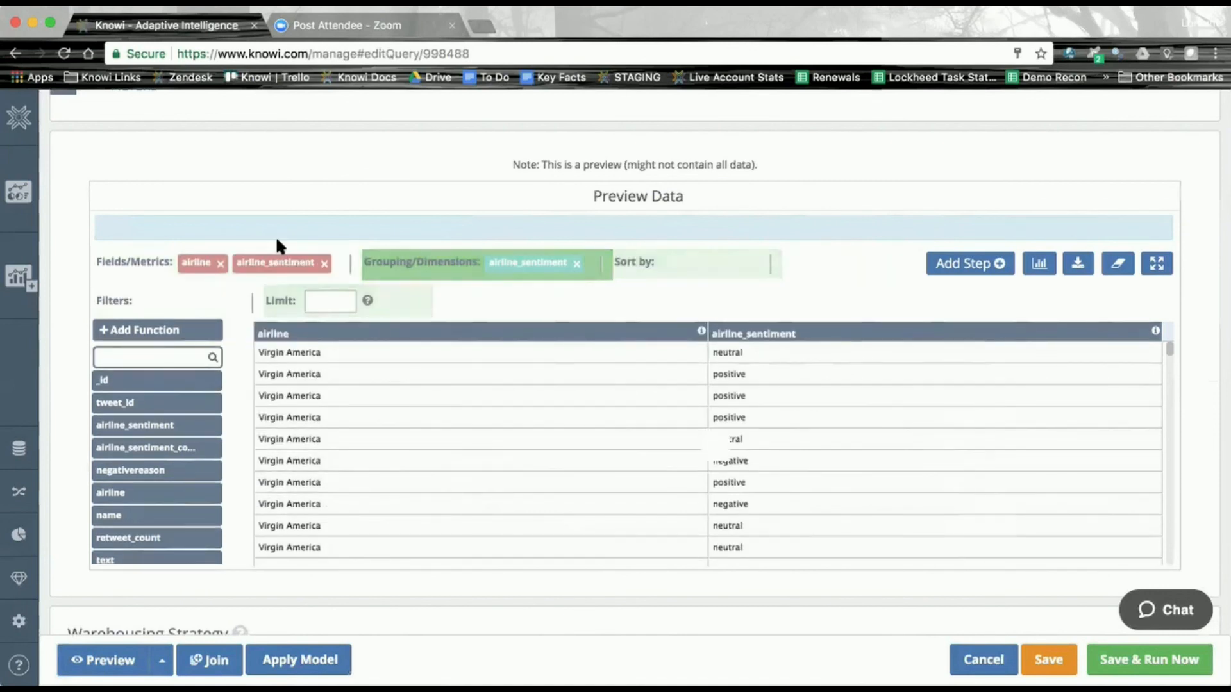
left_click_drag(206, 263, 410, 267)
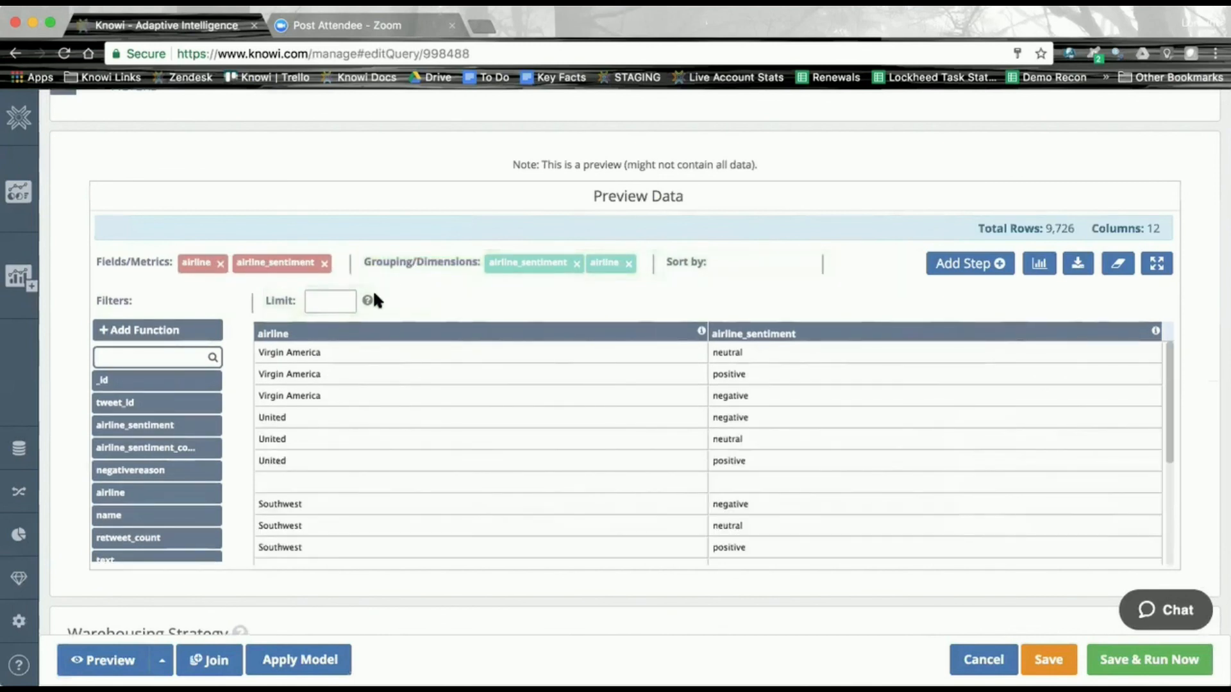
- Add airline_sentiment a second time as a metric and enter sentiment_count as its column name
left_click_drag(170, 425, 296, 275)
left_click(357, 373)
type("cont_ofairline_sentimen")
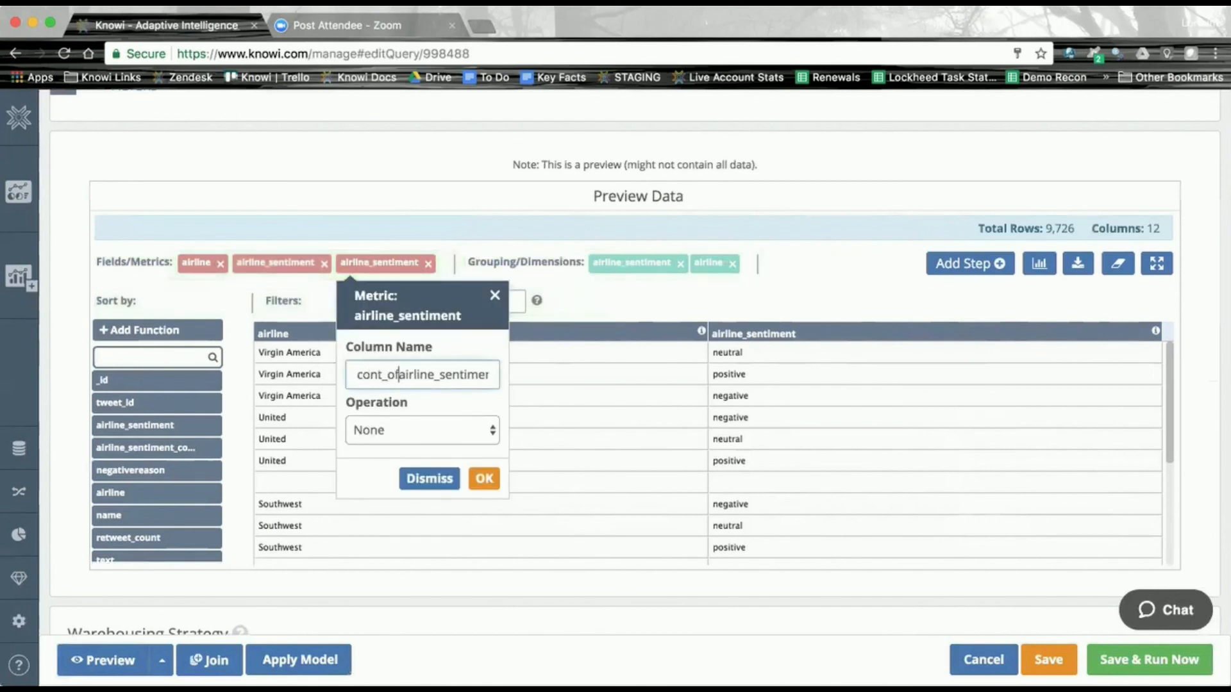
key("BackSpace")
key("BackSpace")
key("BackSpace")
key("BackSpace")
key("BackSpace")
key("BackSpace")
key("BackSpace")
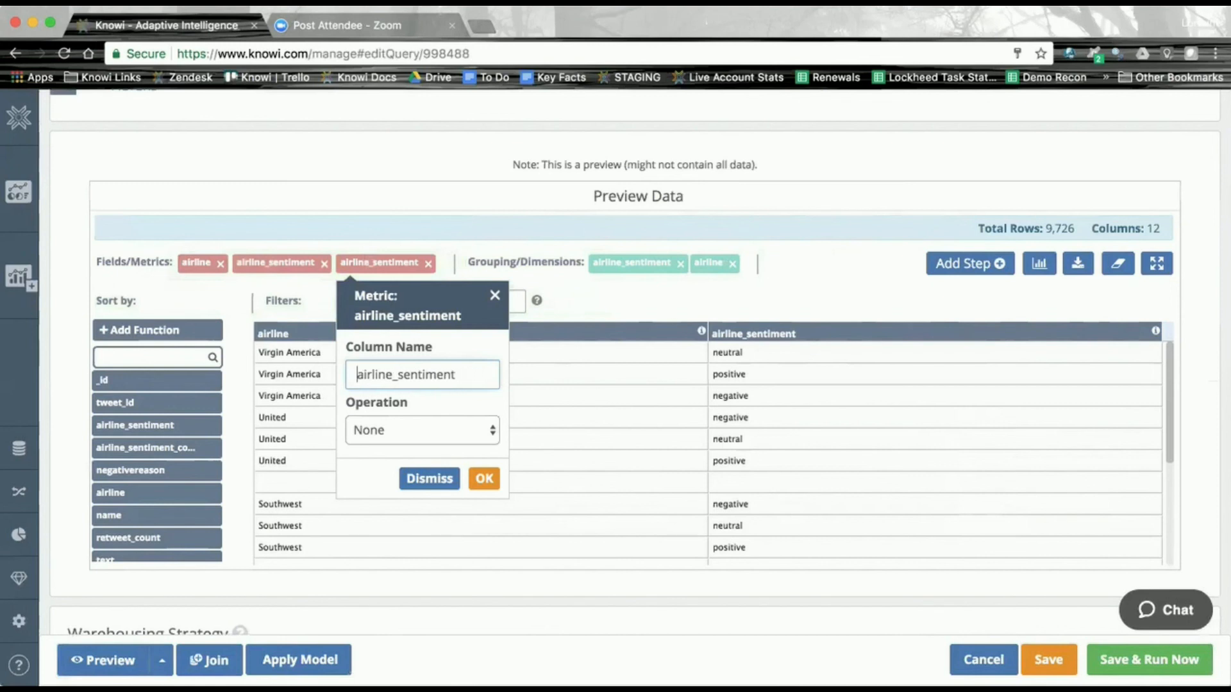
left_click_drag(397, 374, 306, 375)
key("BackSpace")
type("_count")
- Apply the Count operation to the second airline_sentiment metric
left_click(489, 427)
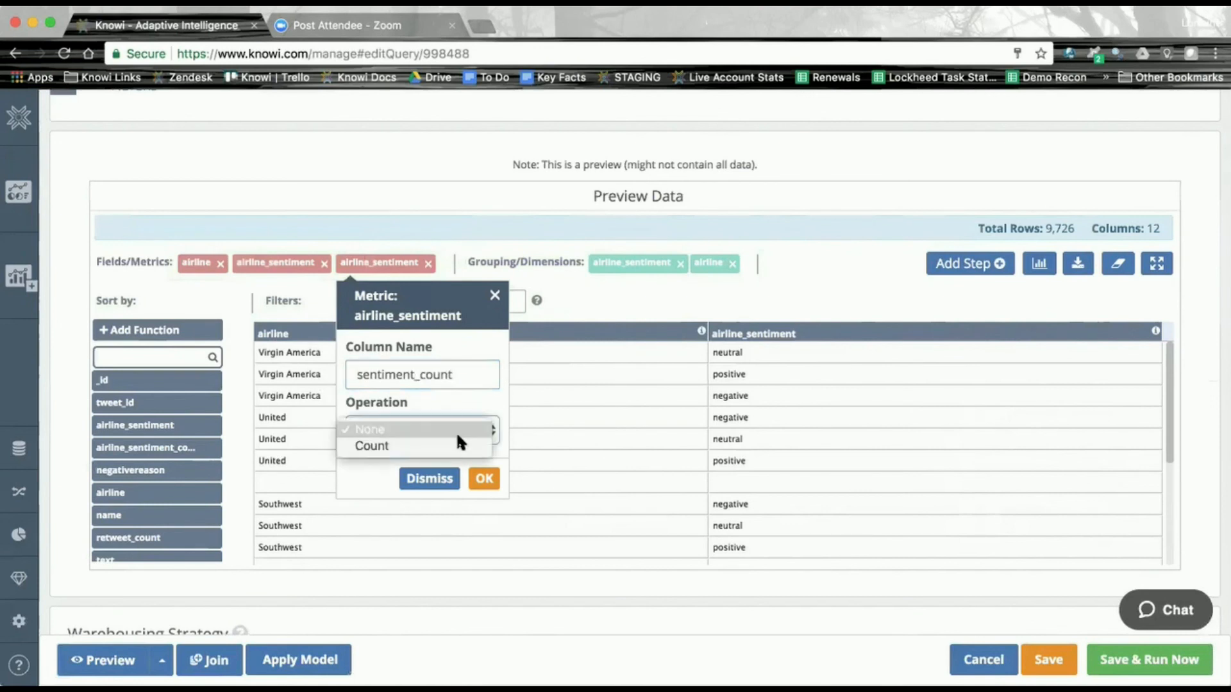
left_click(457, 446)
left_click(482, 478)
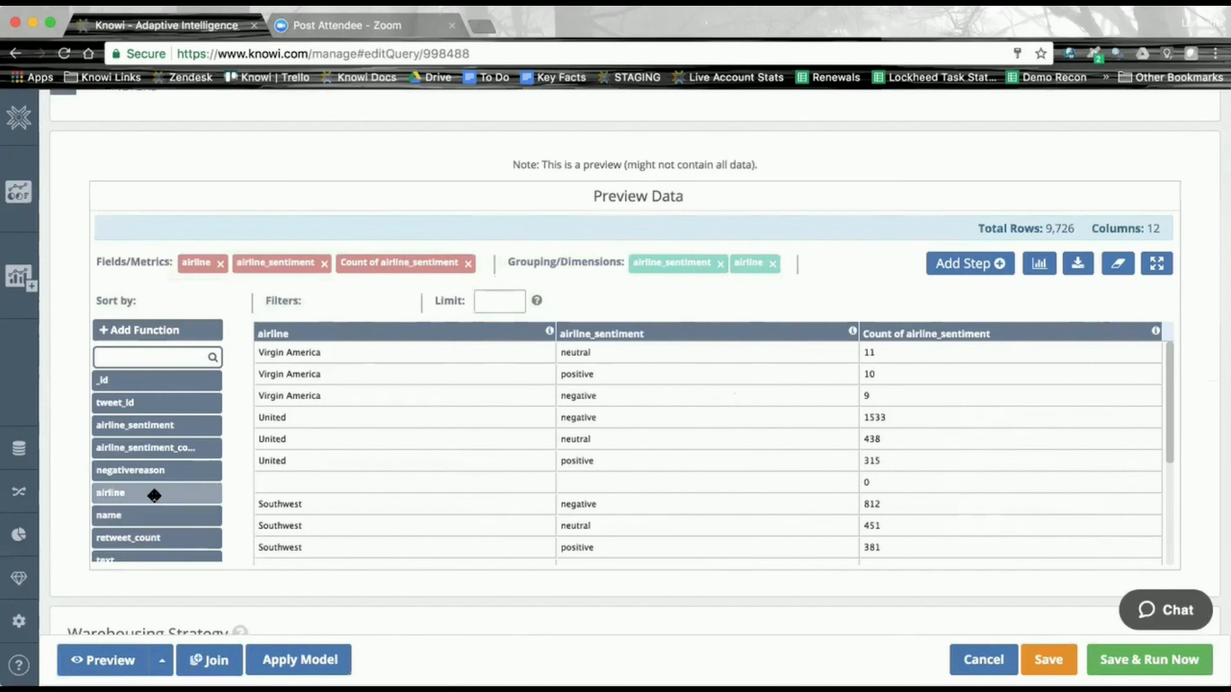
- Filter the preview data to rows whose airline is Not Equals ""
left_click_drag(154, 495, 319, 310)
left_click(460, 394)
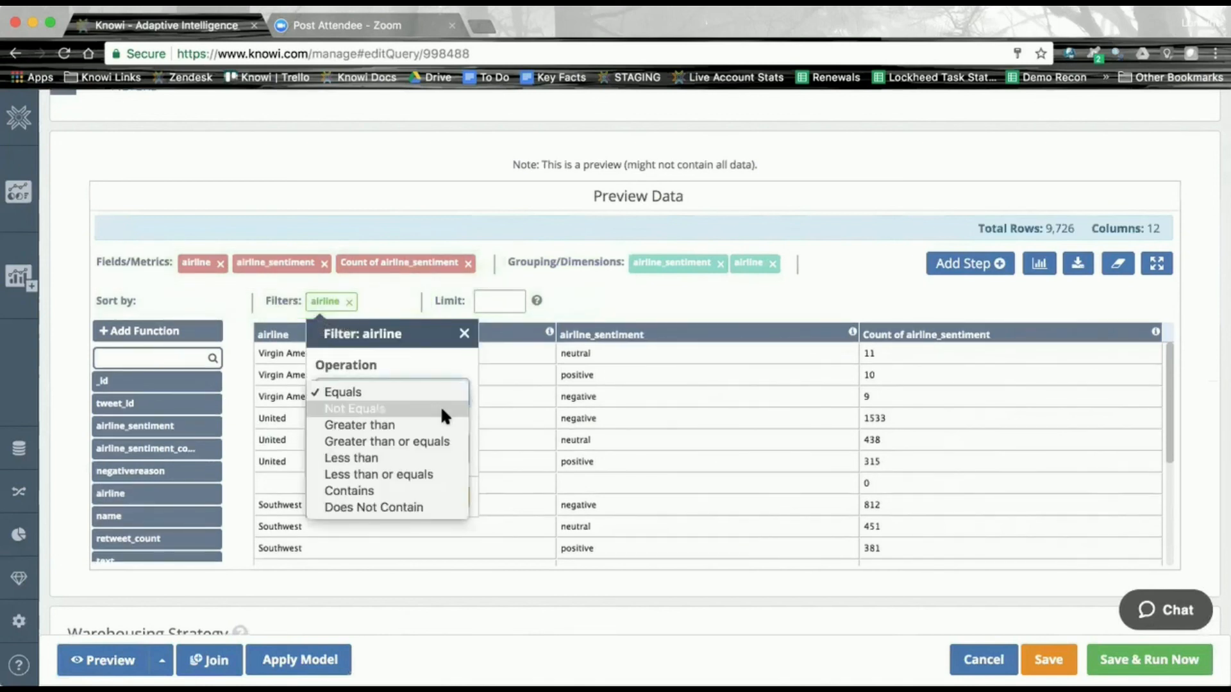
left_click(440, 409)
left_click(440, 447)
type("\"\"")
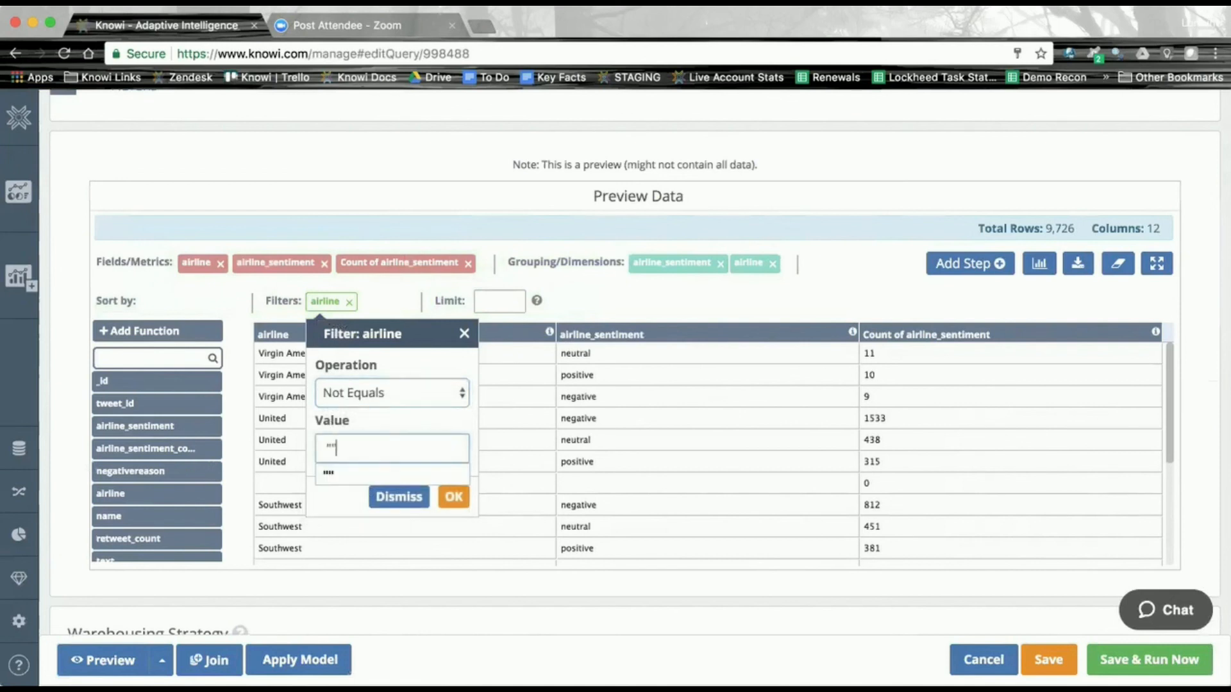
left_click(453, 498)
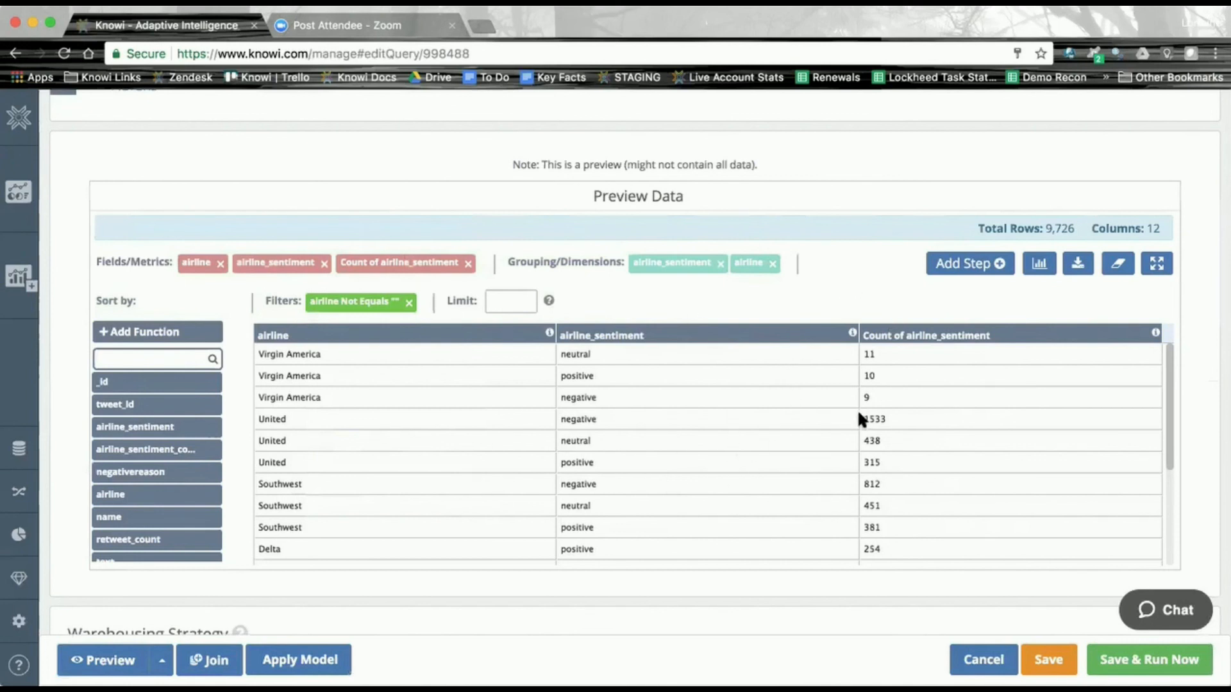
- Add a second analysis step and start a new function with the operation select transpose(airline_sentiment,sentiment
left_click(967, 263)
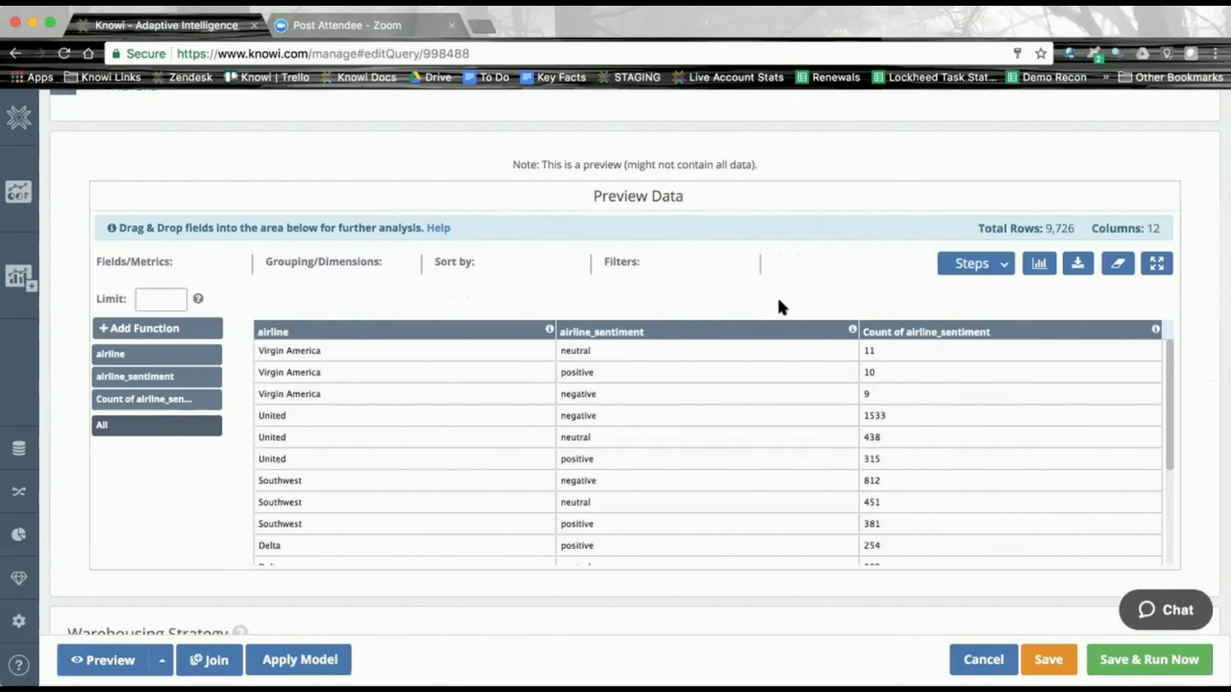
left_click(166, 329)
type("select")
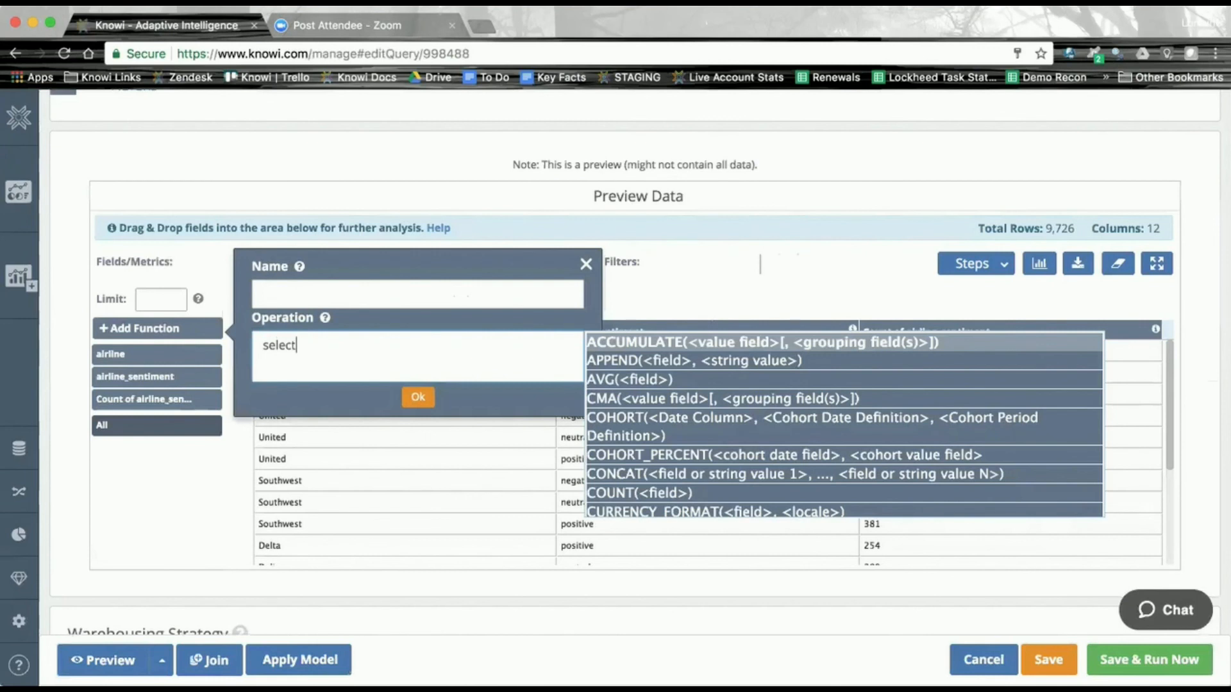
type(" transpose")
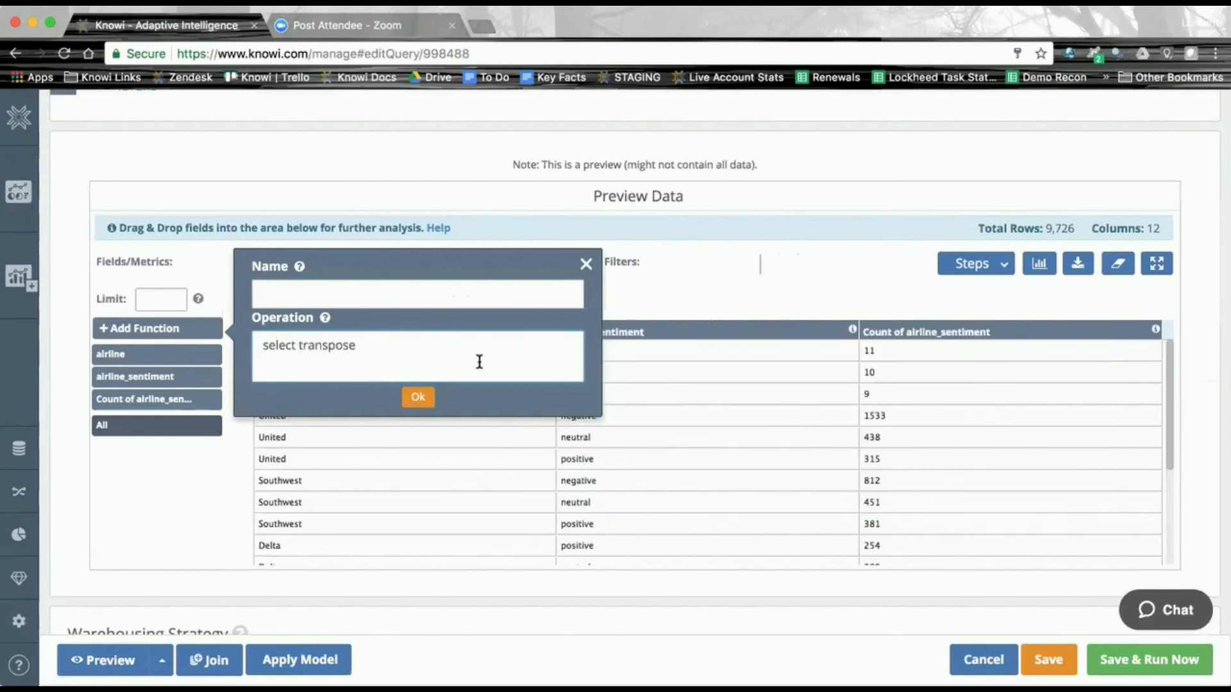
type("(airline_senti")
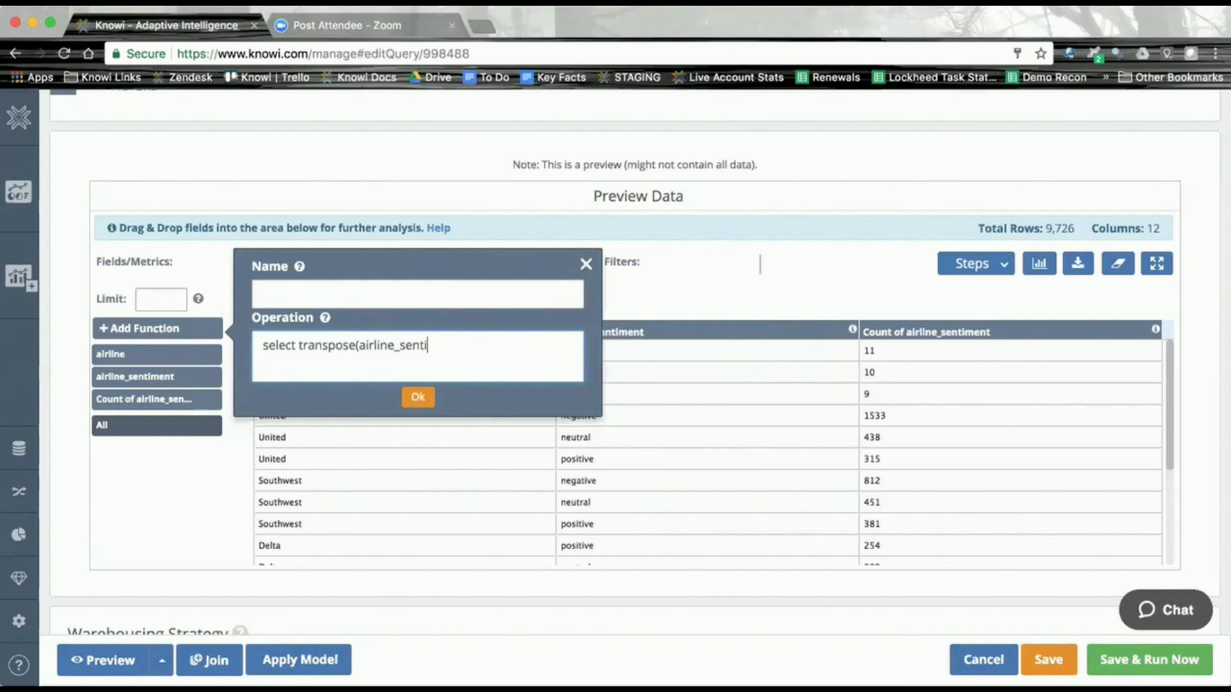
type("ment,")
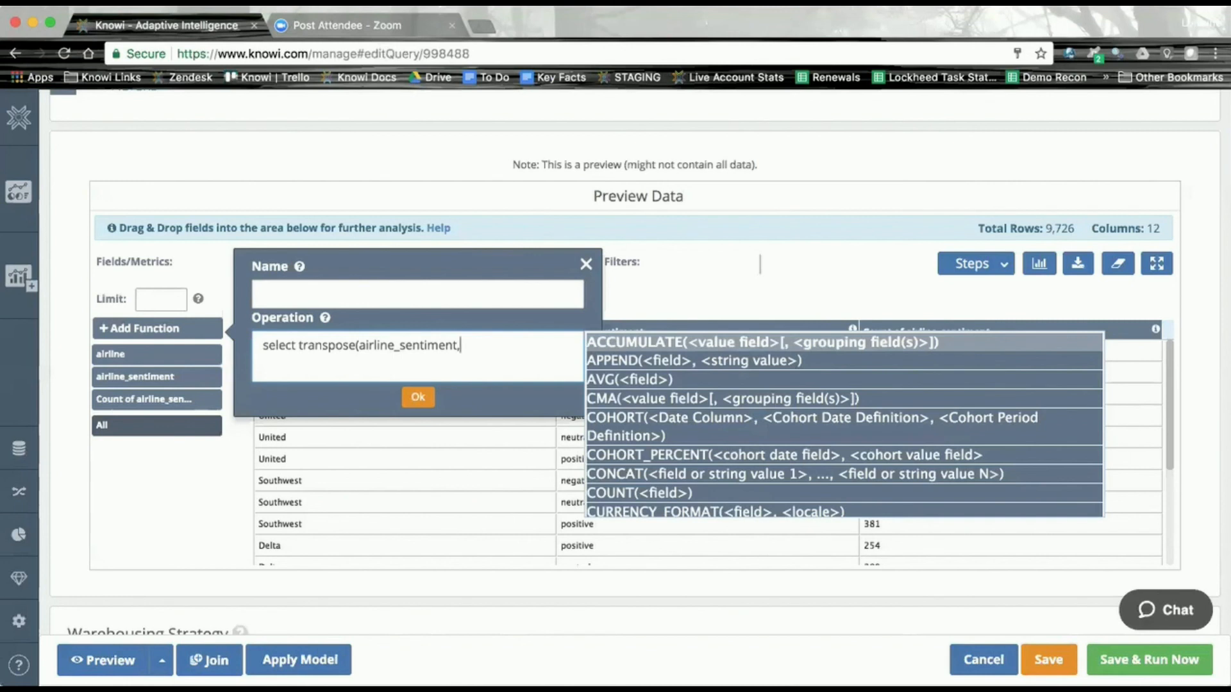
type("sentiment")
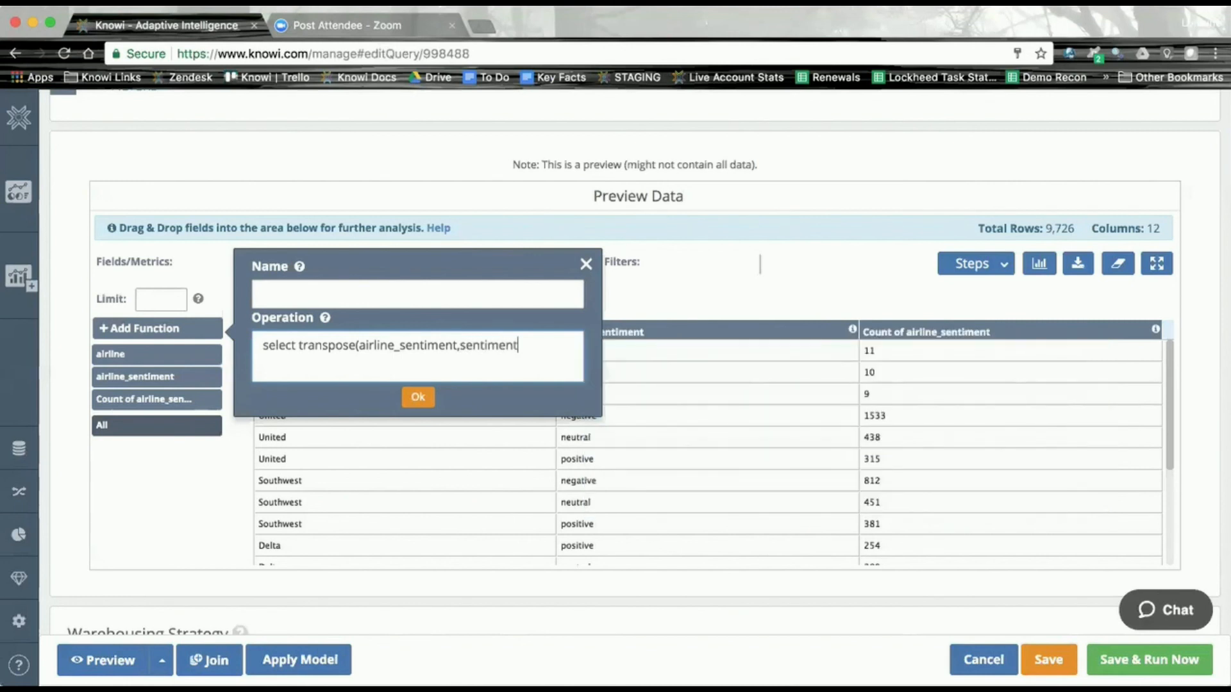
- Replace the transpose's second argument with count_of_airline_sentiment and add airline as the third argument
type("_count")
left_click_drag(518, 349, 460, 350)
key("BackSpace")
key("Delete")
left_click(527, 347)
type("_of_airline_sentiment")
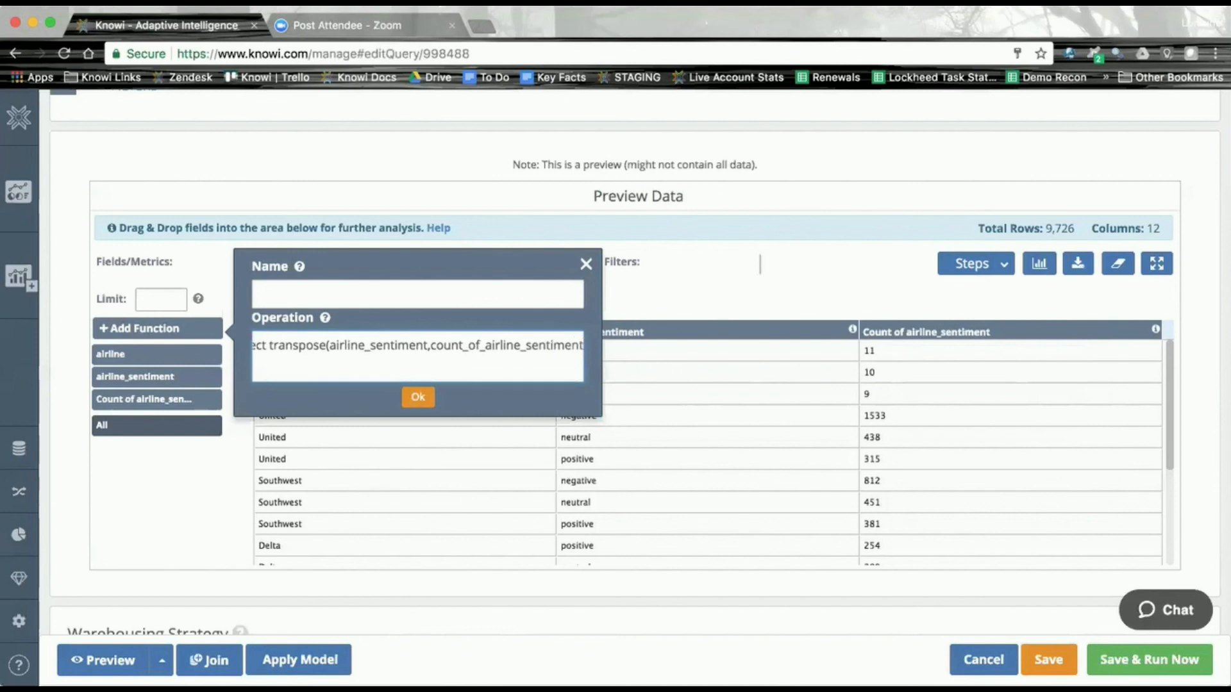
type(",ai")
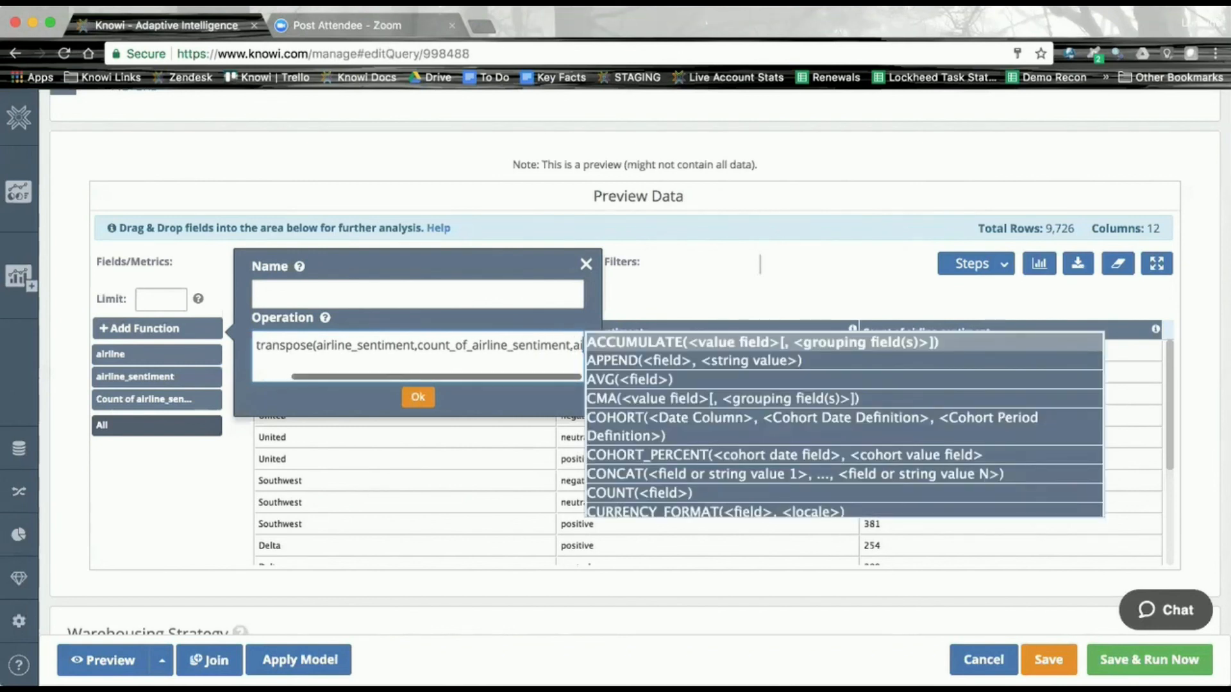
type("rline")
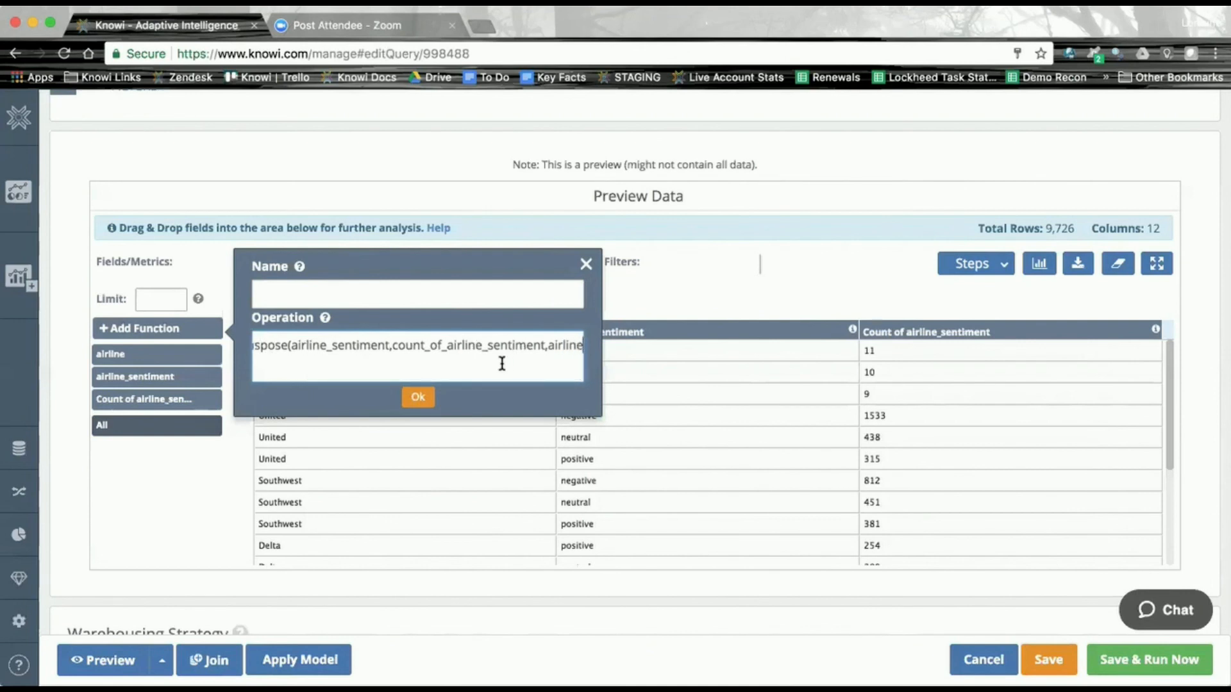
- Rewrite the transpose's second argument as count of airline_sentiment, with spaces instead of the first two underscores
left_click(447, 345)
key("BackSpace")
key("BackSpace")
left_click_drag(568, 347, 581, 347)
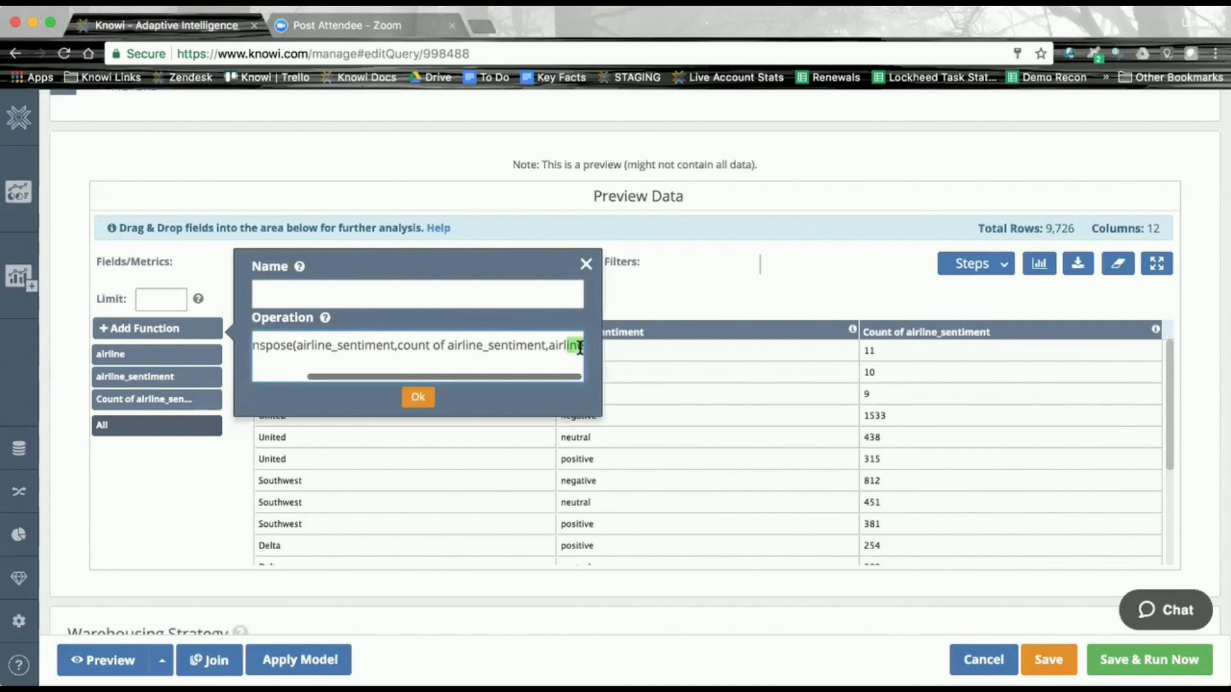
scroll(560, 352, "right", 1)
scroll(559, 352, "left", 1)
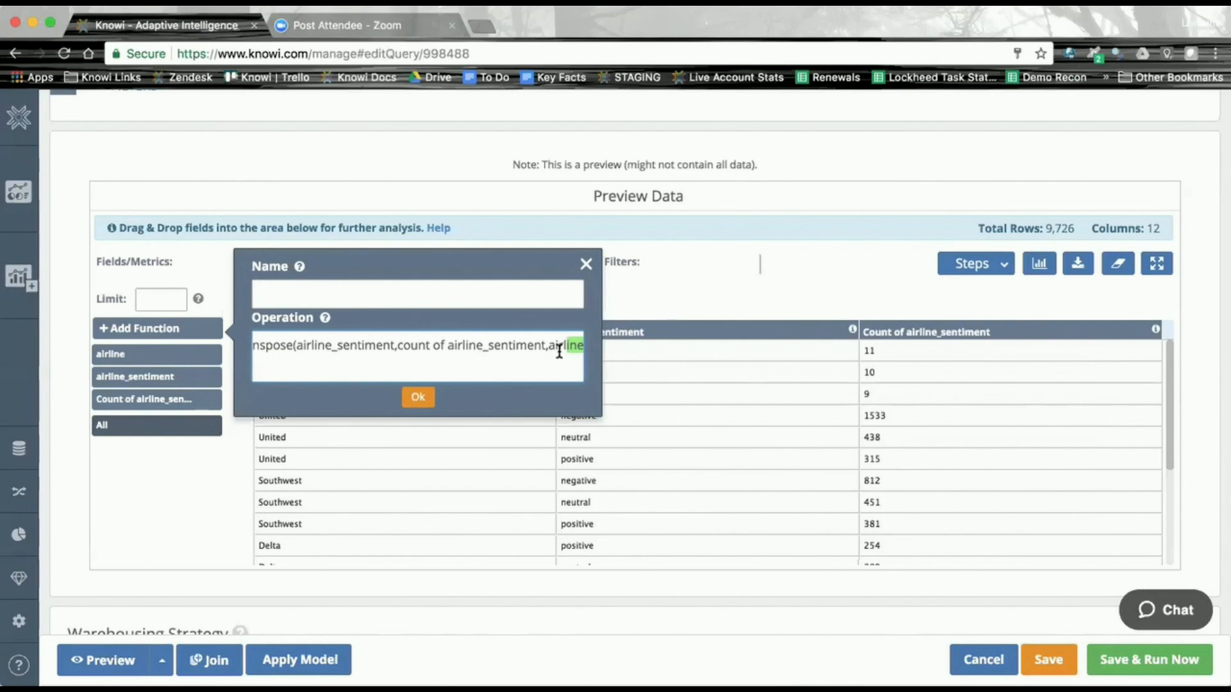
- Remove the leading select from the operation and close the parenthesis after airline
left_click_drag(338, 352, 218, 353)
left_click(300, 349)
key("BackSpace")
key("BackSpace")
key("BackSpace")
key("BackSpace")
key("BackSpace")
key("BackSpace")
key("BackSpace")
left_click_drag(553, 345, 593, 353)
key("Right")
type(")")
triple_click(477, 344)
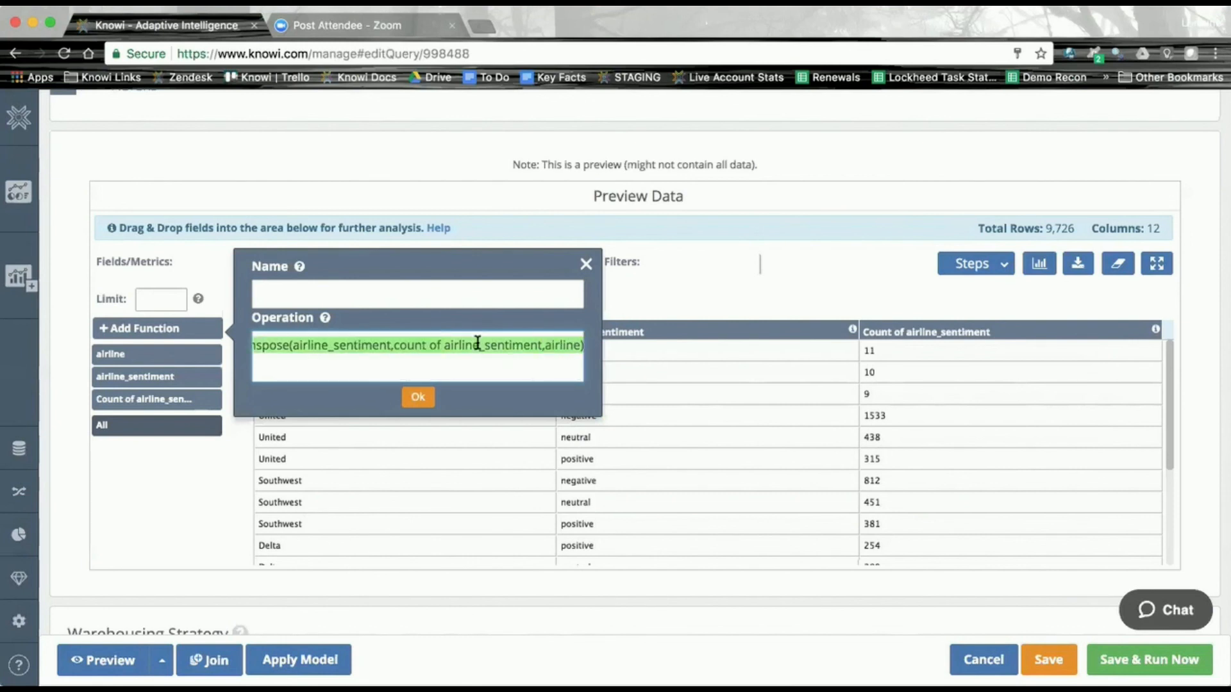
- Name the transpose function trans, apply it to the preview data, and show the list of steps
left_click(418, 398)
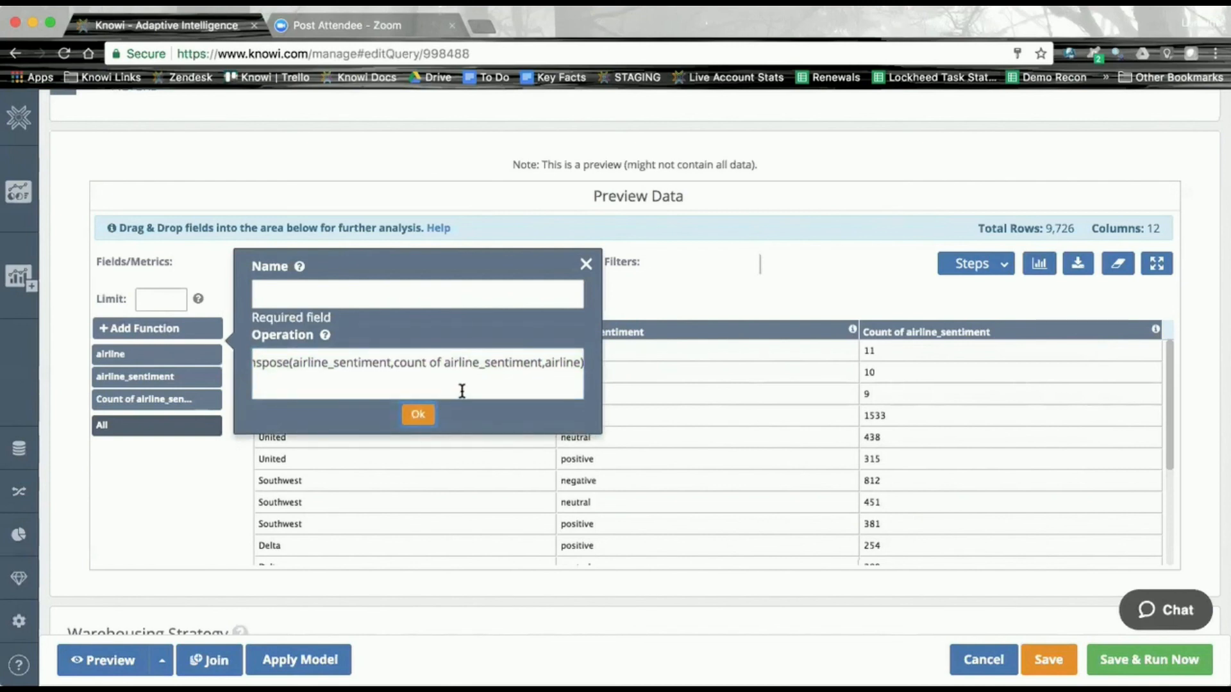
left_click(420, 293)
type("trans")
left_click(417, 412)
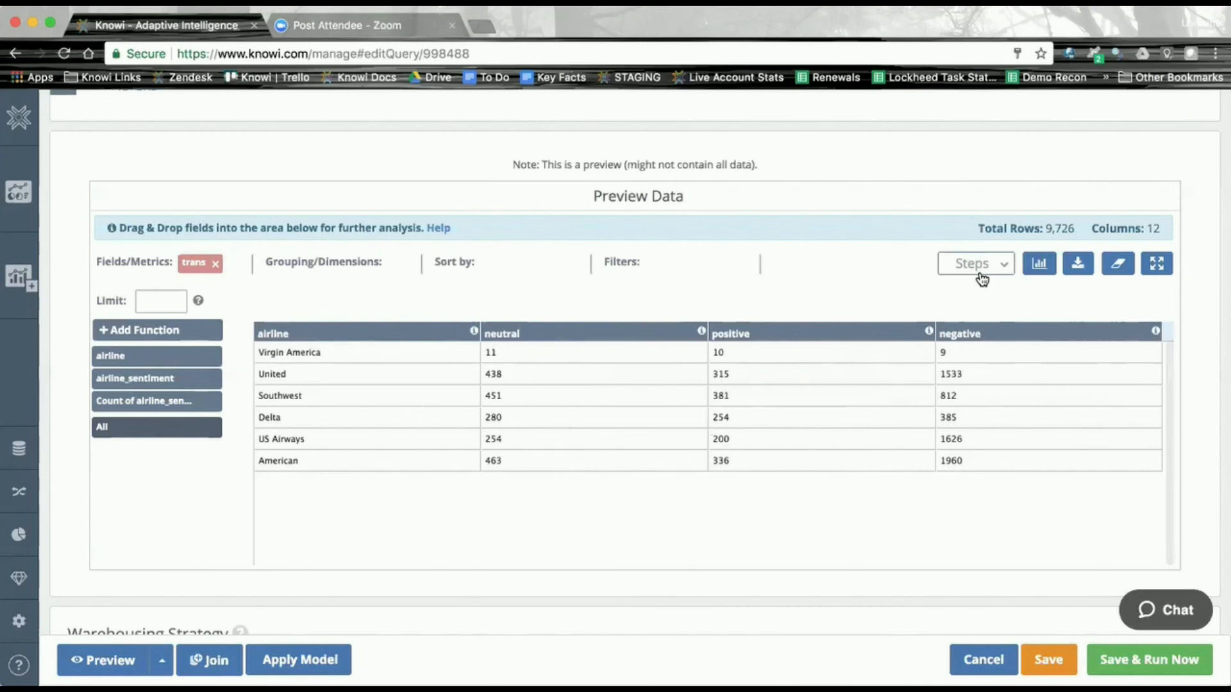
left_click(1003, 273)
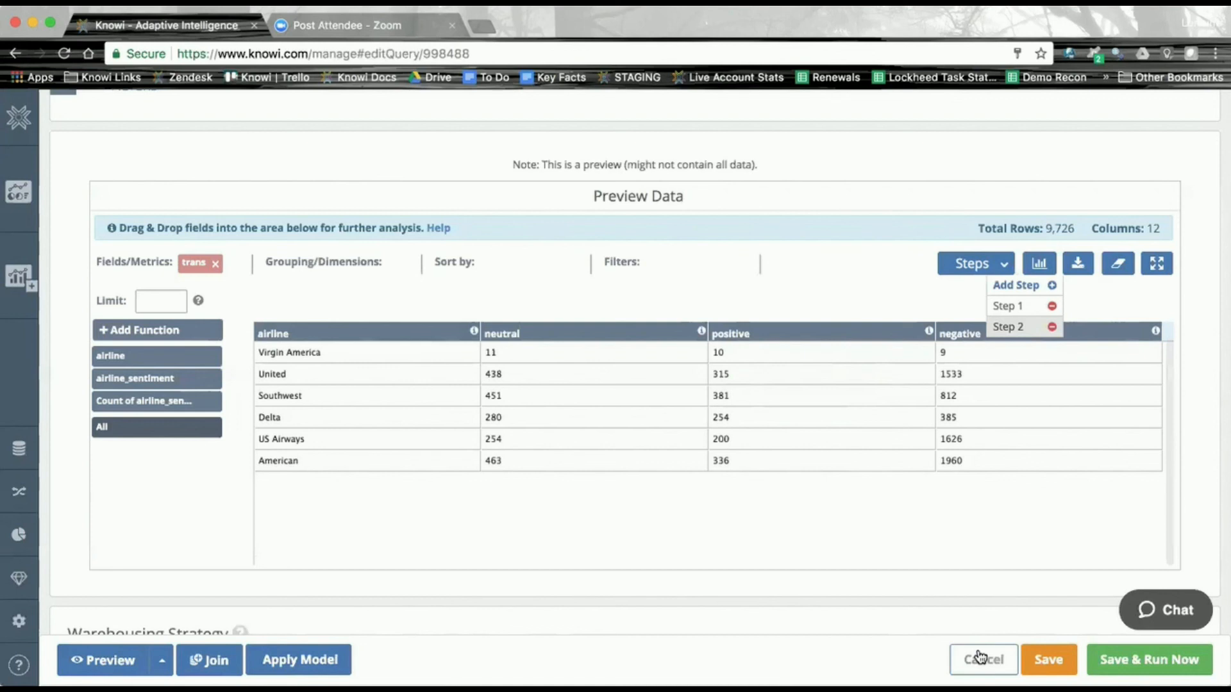
- Return to the Q3 Updates dashboard and open the Airline Tweets 2015 - Sentiment widget for analysis
left_click(17, 122)
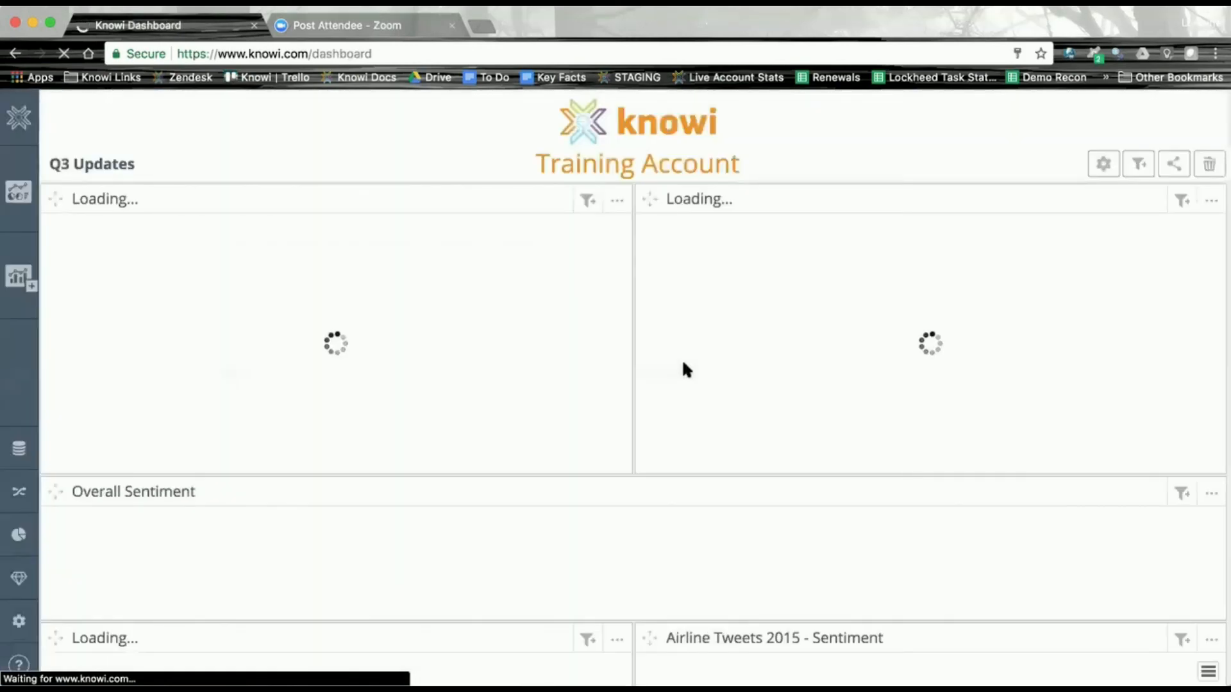
scroll(686, 363, "down", 4)
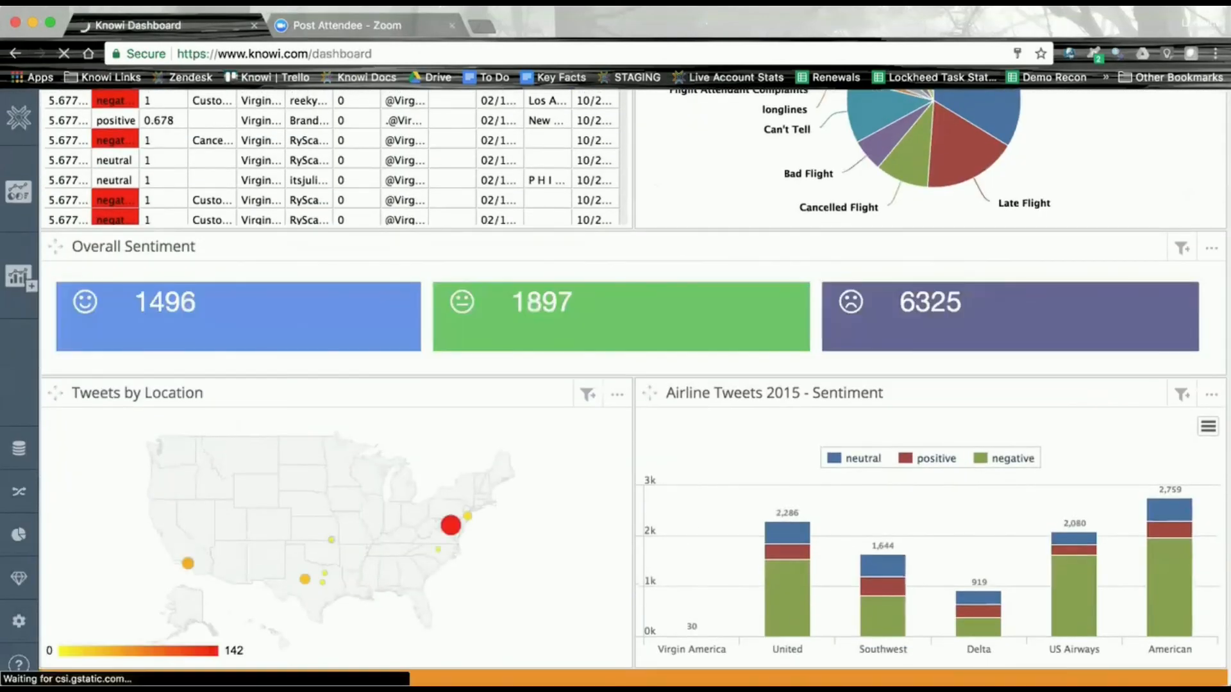
left_click(1212, 393)
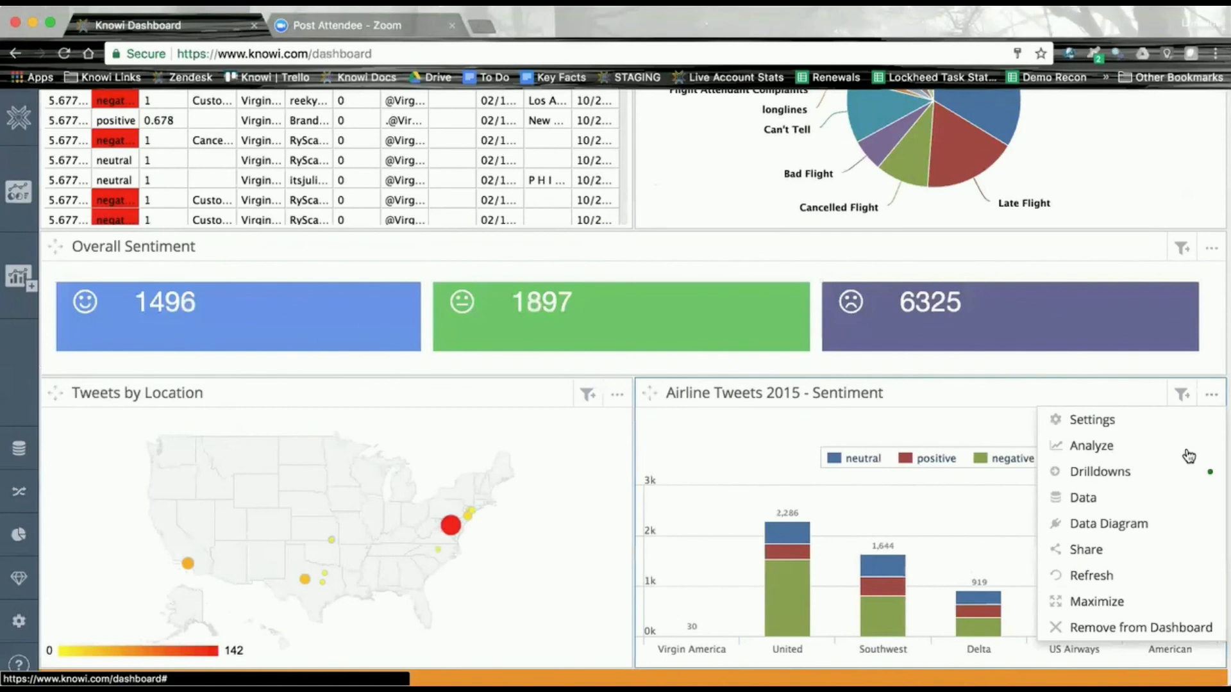
left_click(1101, 444)
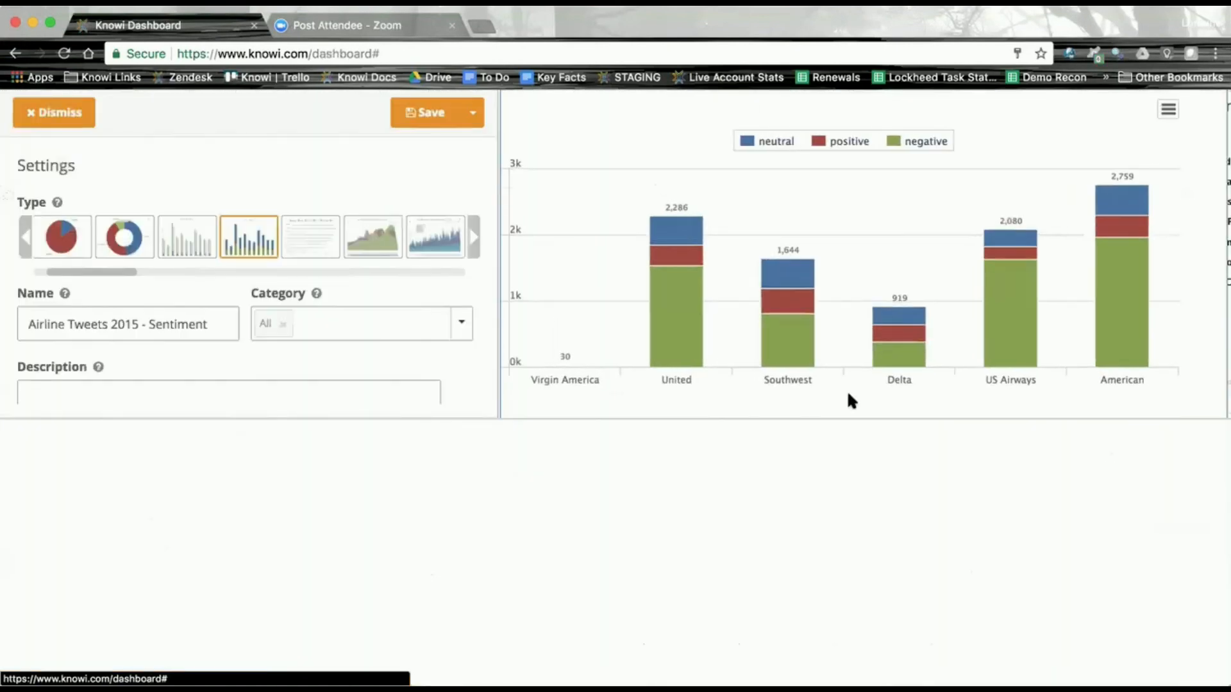
- Add _stream_time and airline to the widget's ignored fields
left_click_drag(104, 276, 63, 277)
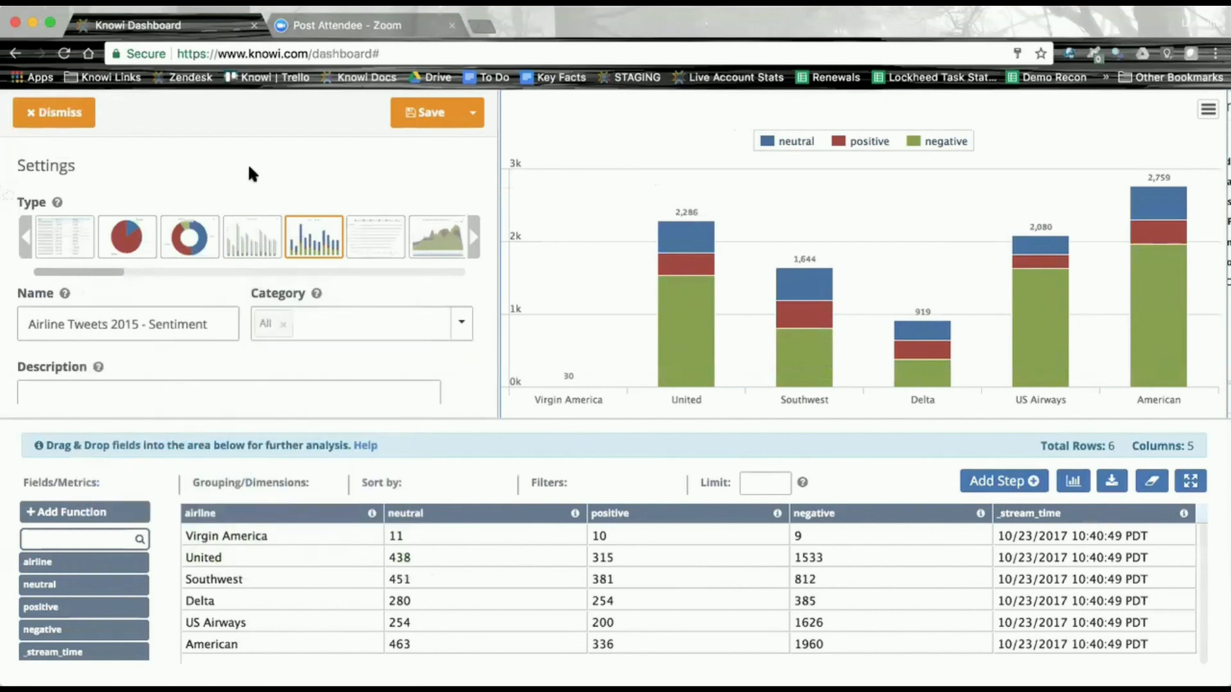
scroll(241, 359, "down", 3)
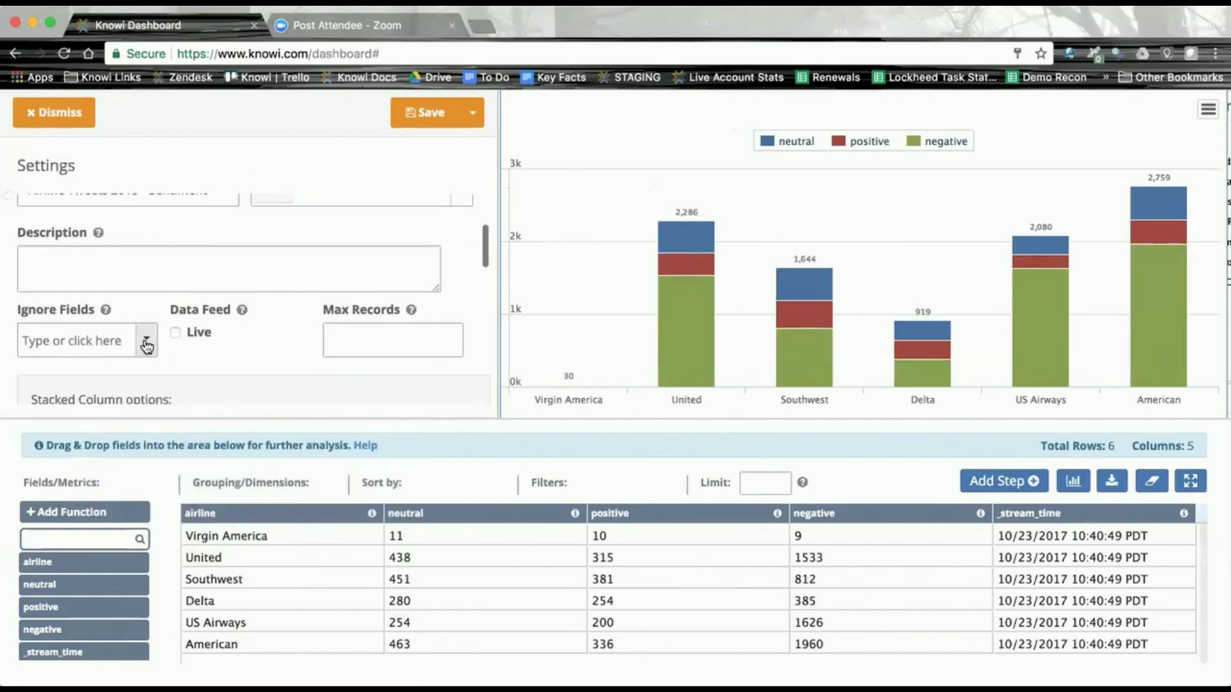
left_click(147, 340)
scroll(170, 379, "down", 3)
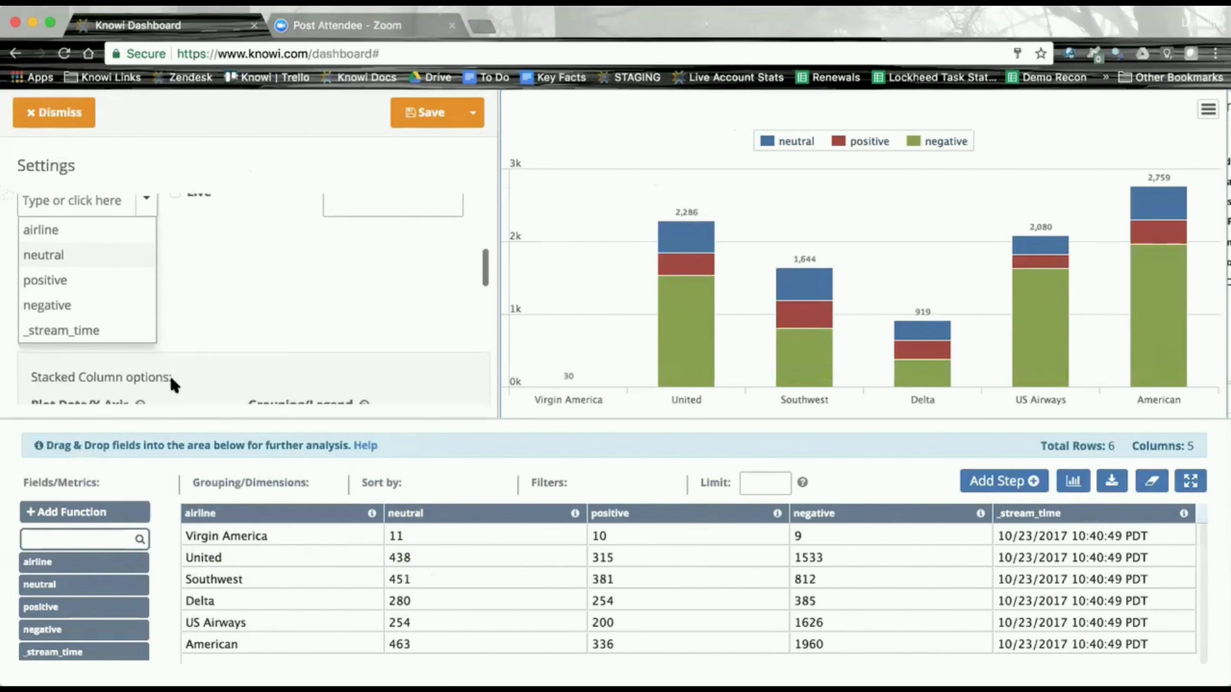
left_click(96, 329)
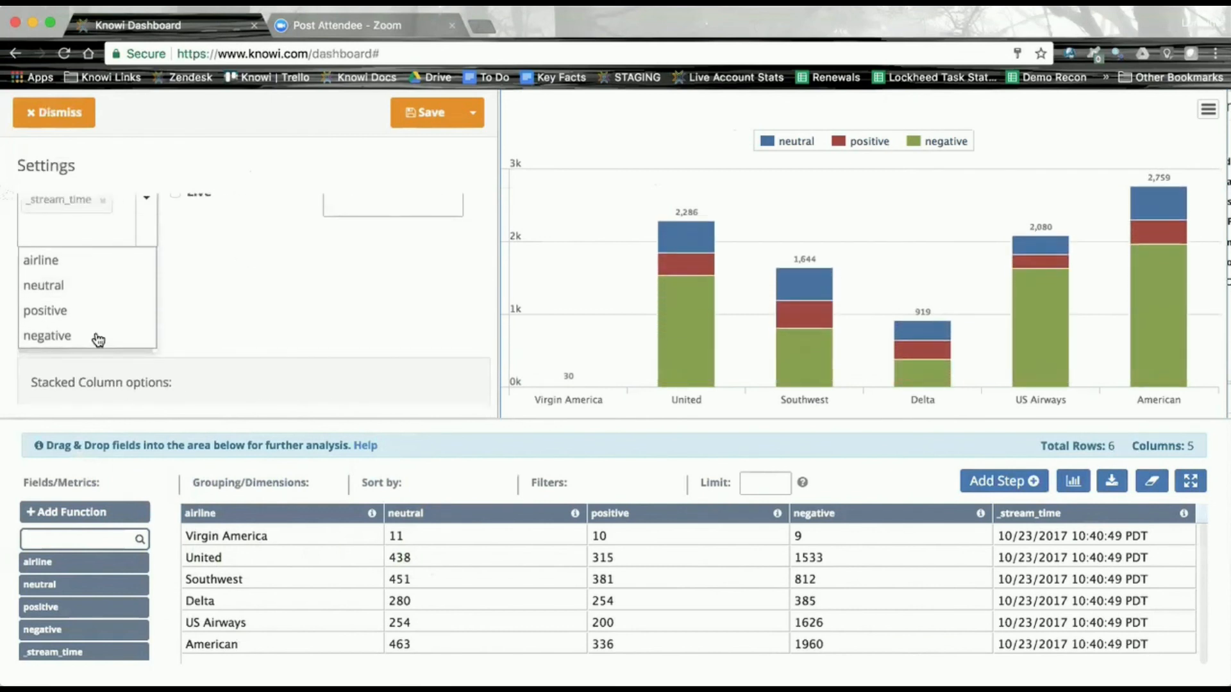
left_click(55, 263)
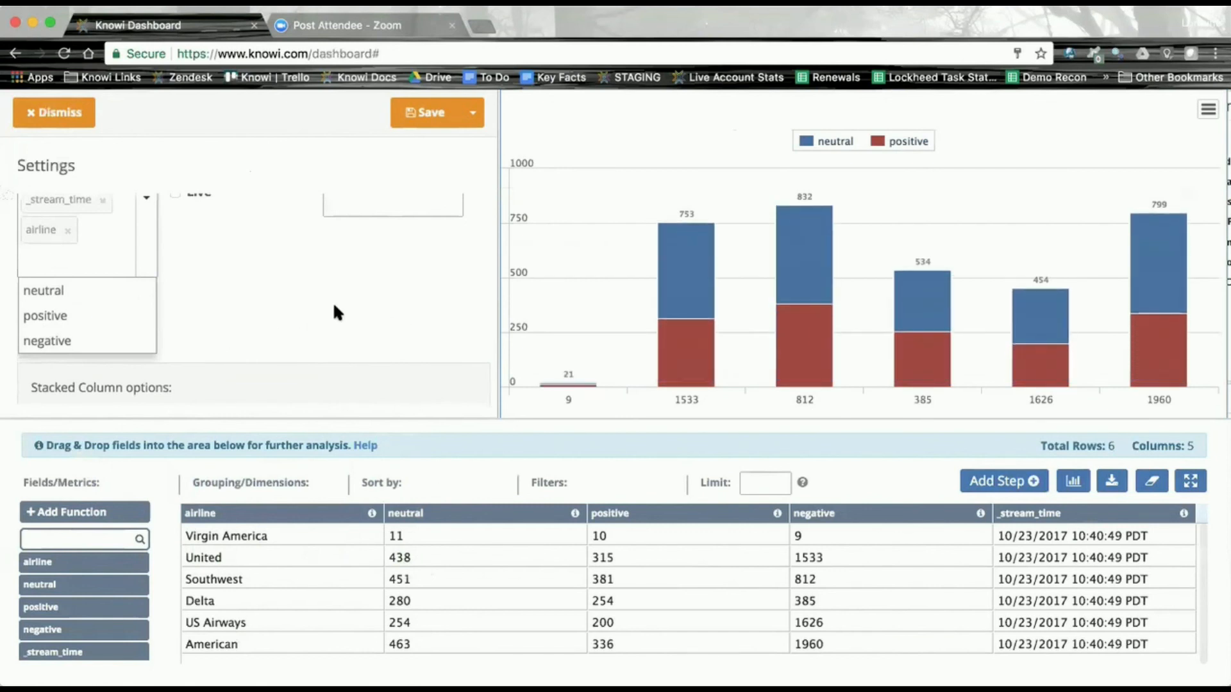
- Change the widget's visualization type to Data Summary
scroll(275, 305, "up", 2)
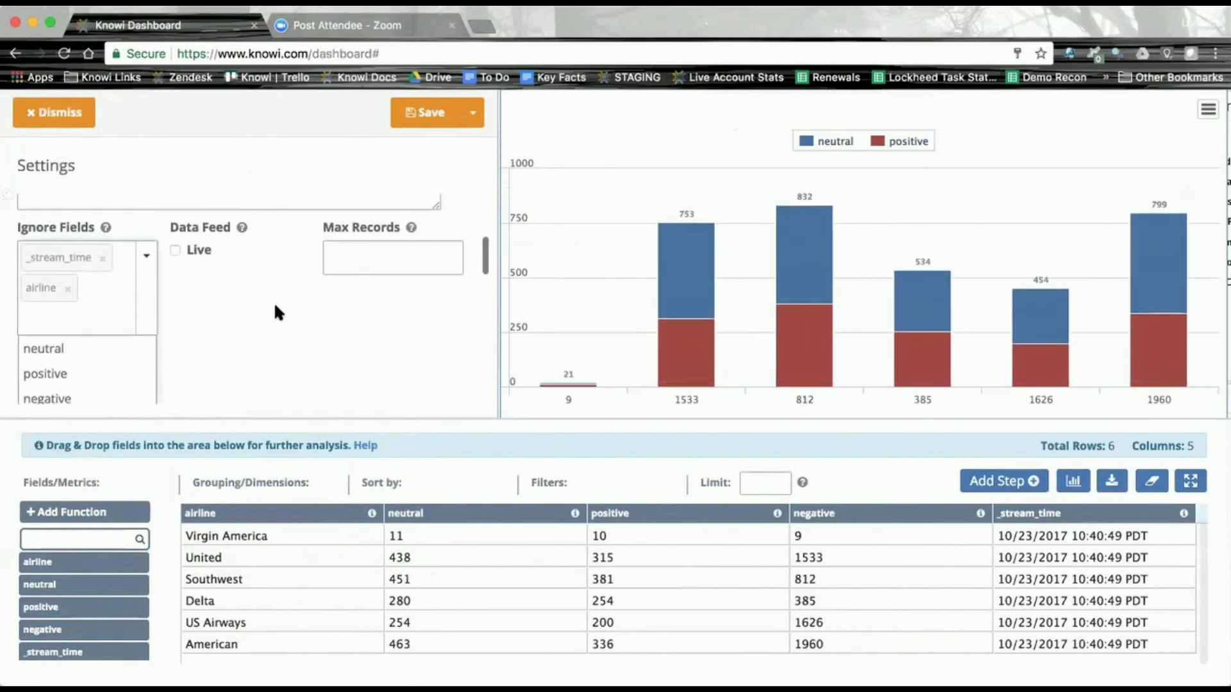
scroll(379, 337, "up", 8)
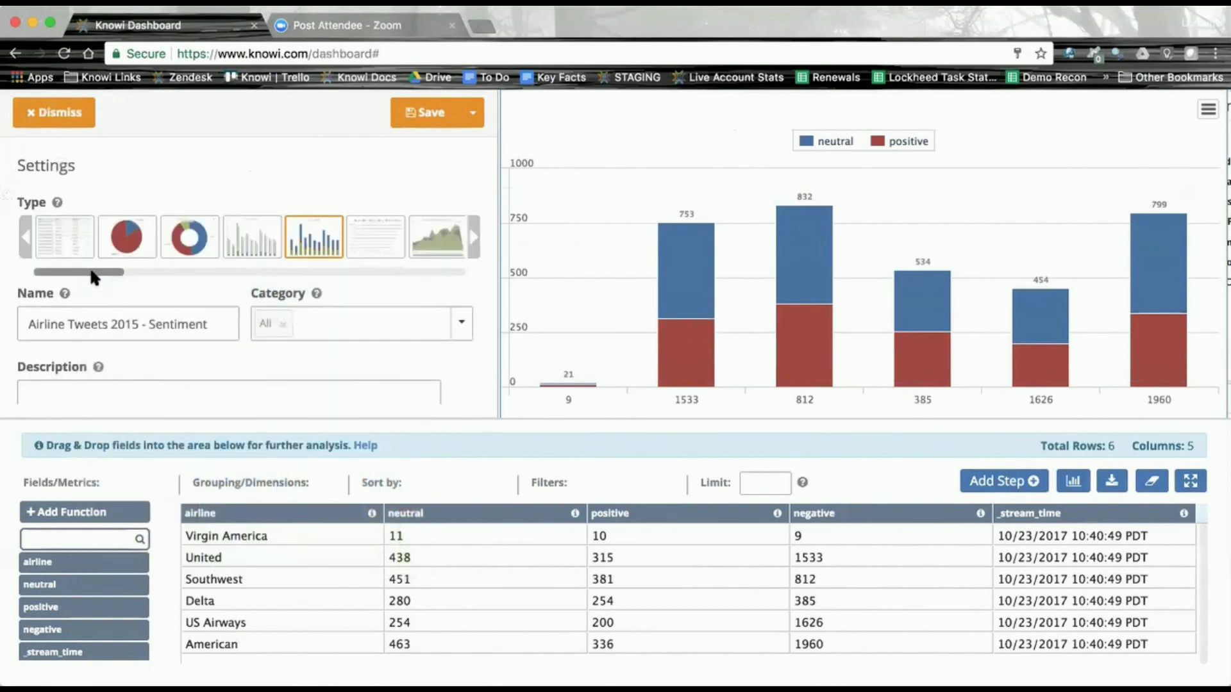
left_click_drag(91, 272, 385, 269)
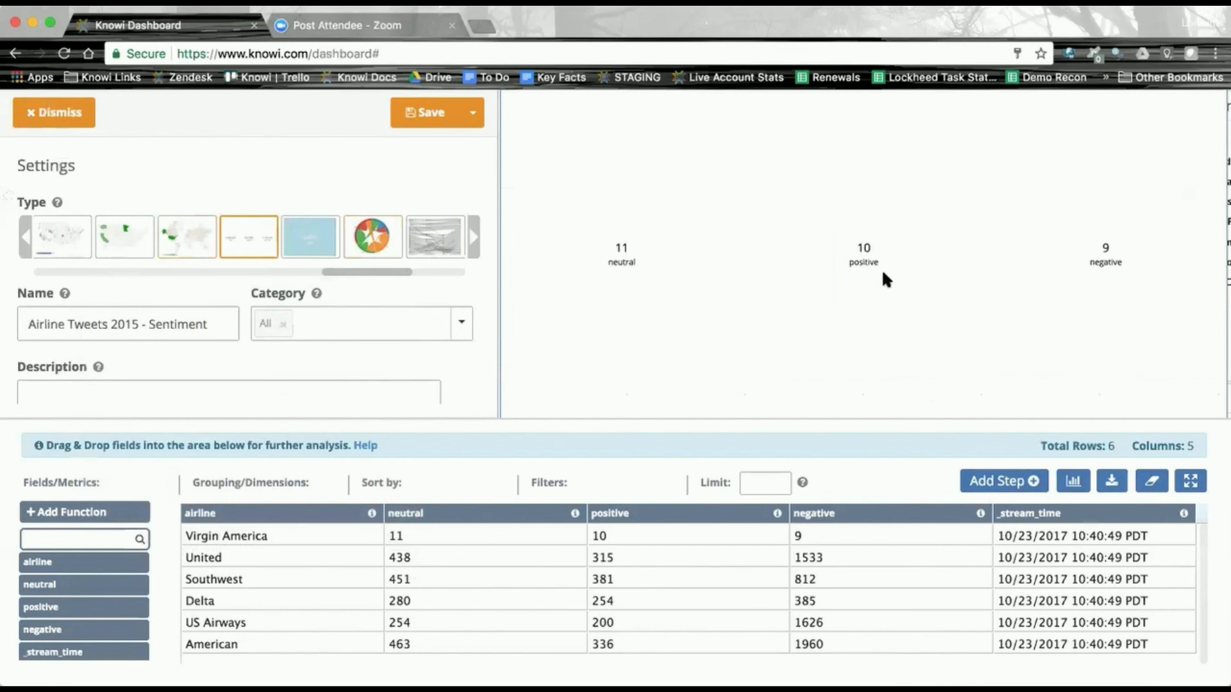
- Set the data summary's font size to 20 and its font color to green #00FF00
scroll(459, 344, "down", 3)
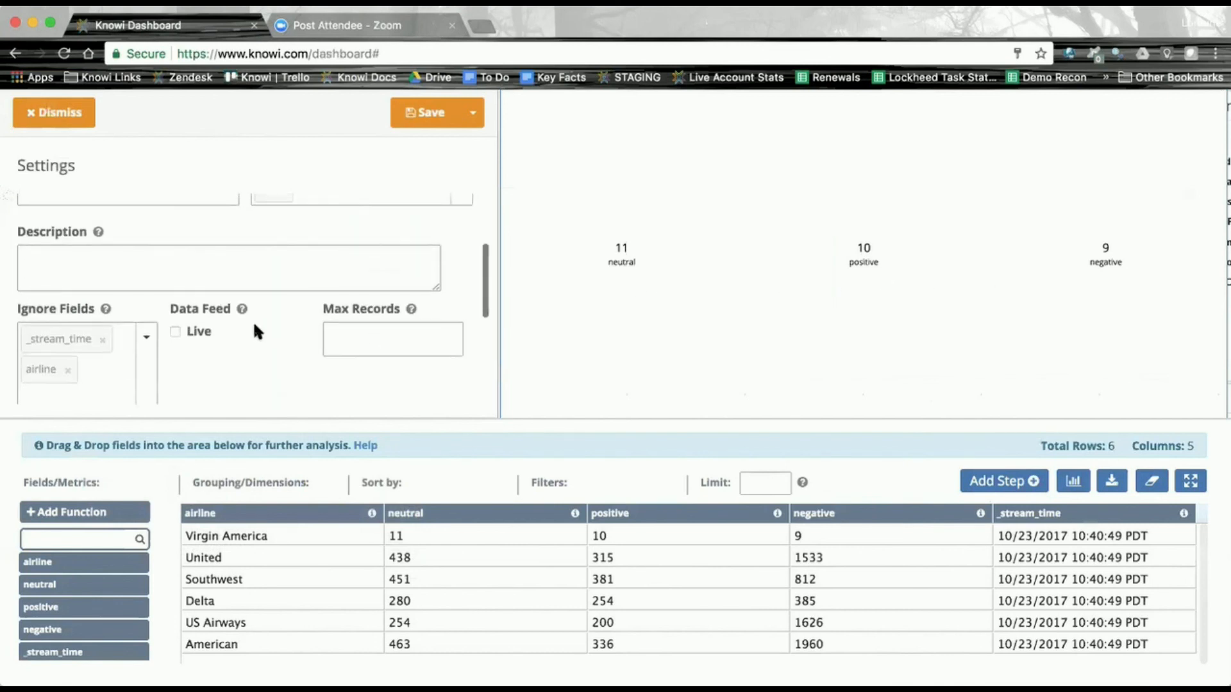
scroll(275, 358, "down", 3)
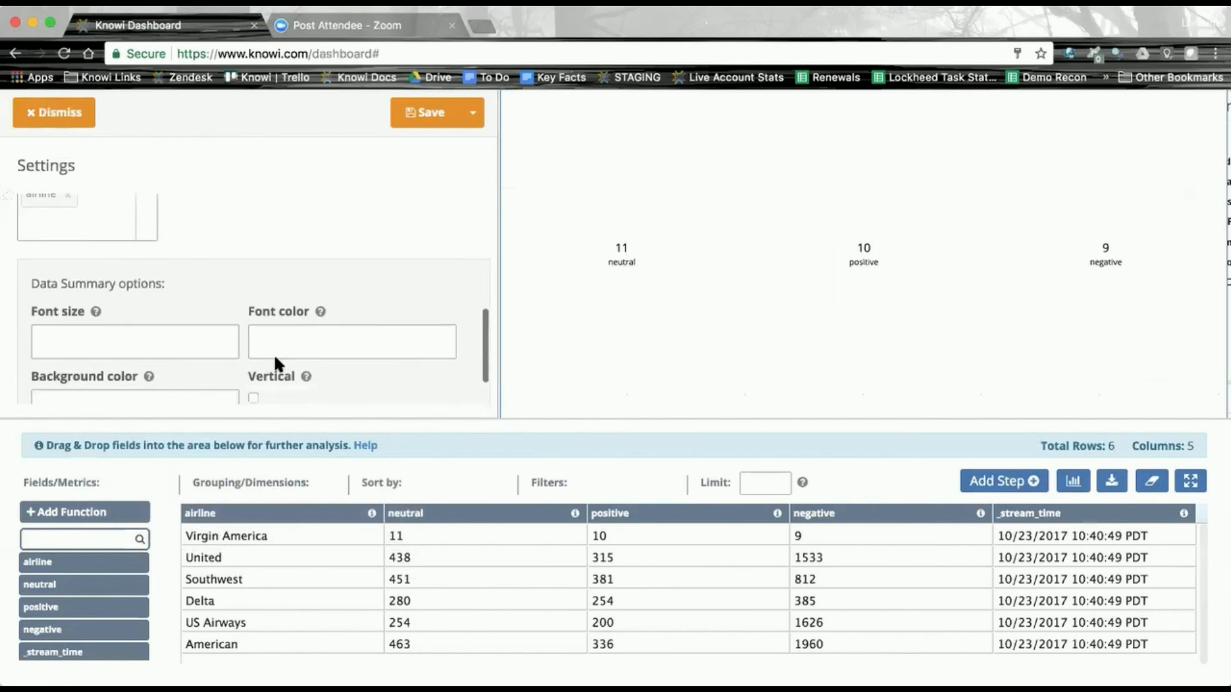
left_click(229, 339)
type("20")
left_click(373, 340)
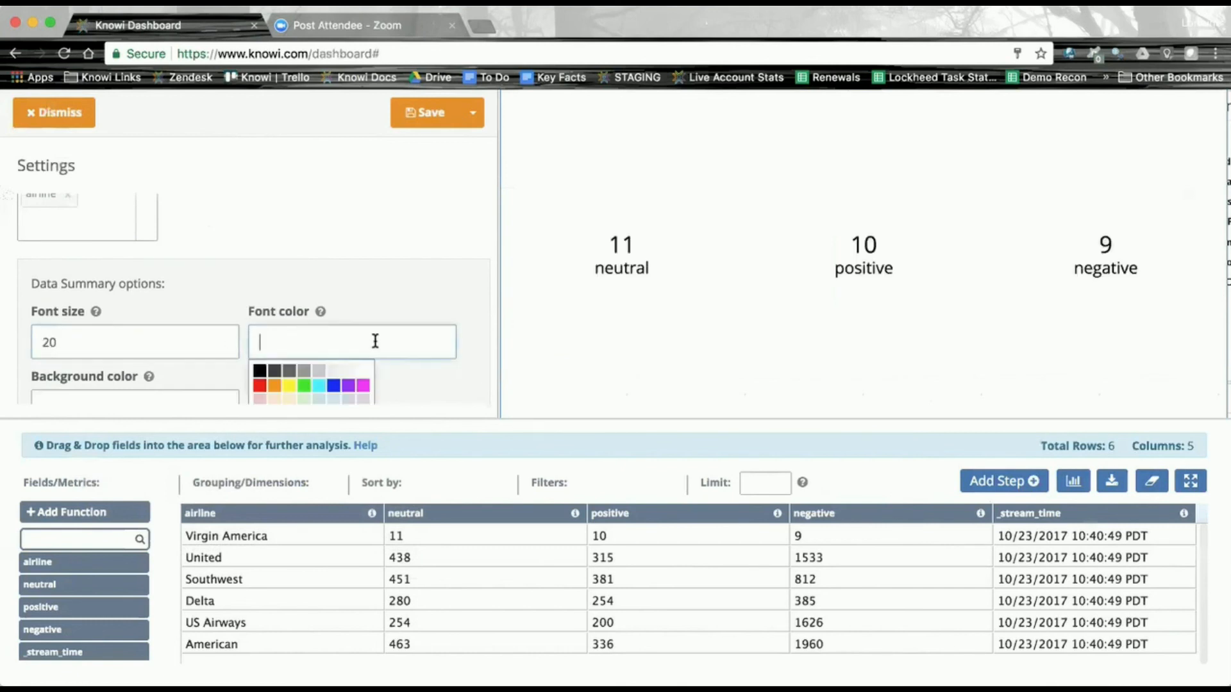
left_click(304, 384)
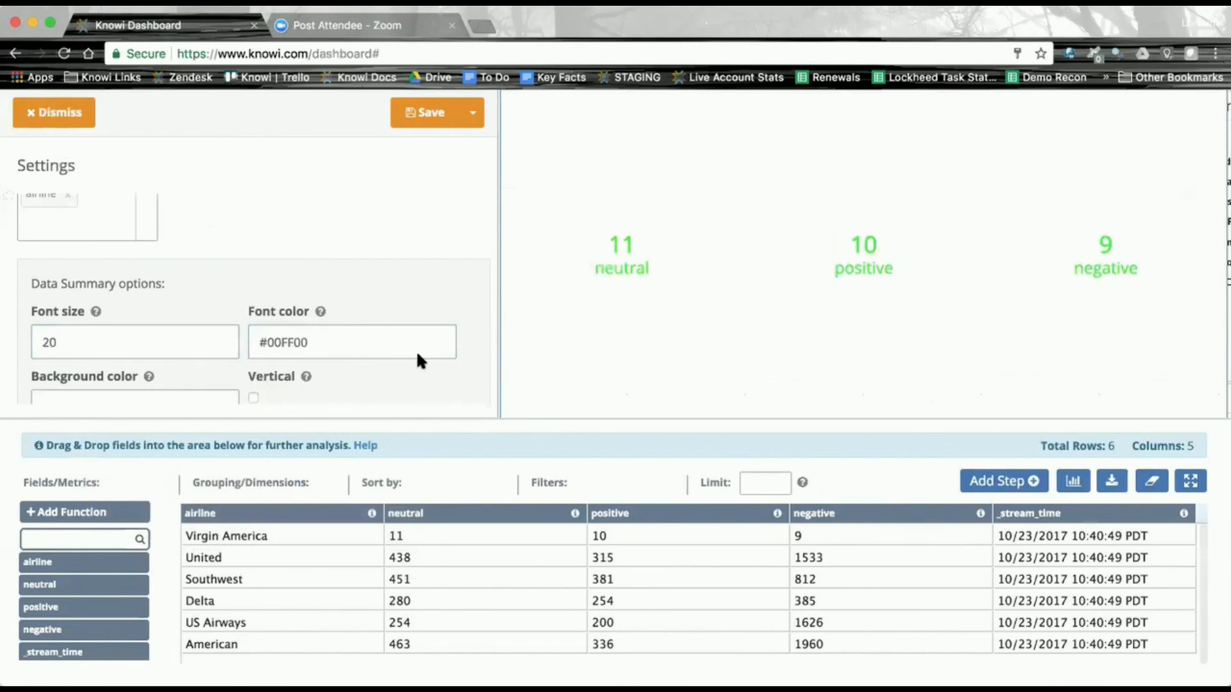
scroll(421, 386, "down", 2)
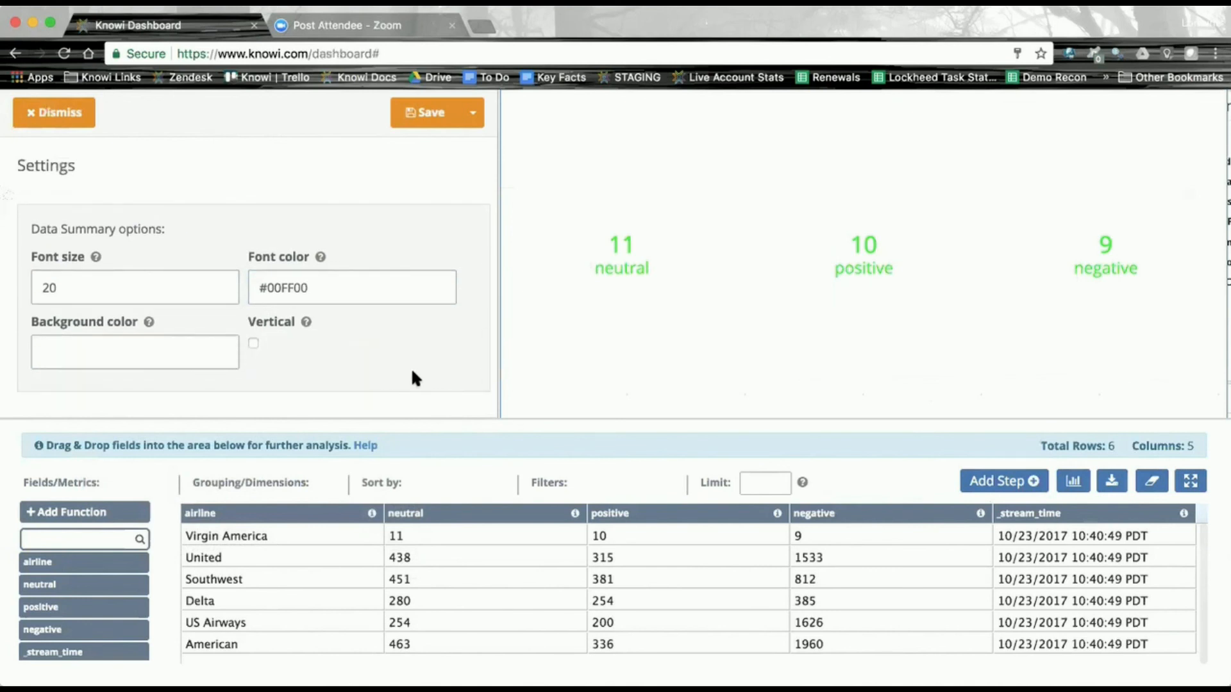
- Switch the data summary to the vertical layout, and dismiss the widget analysis without saving
left_click(254, 345)
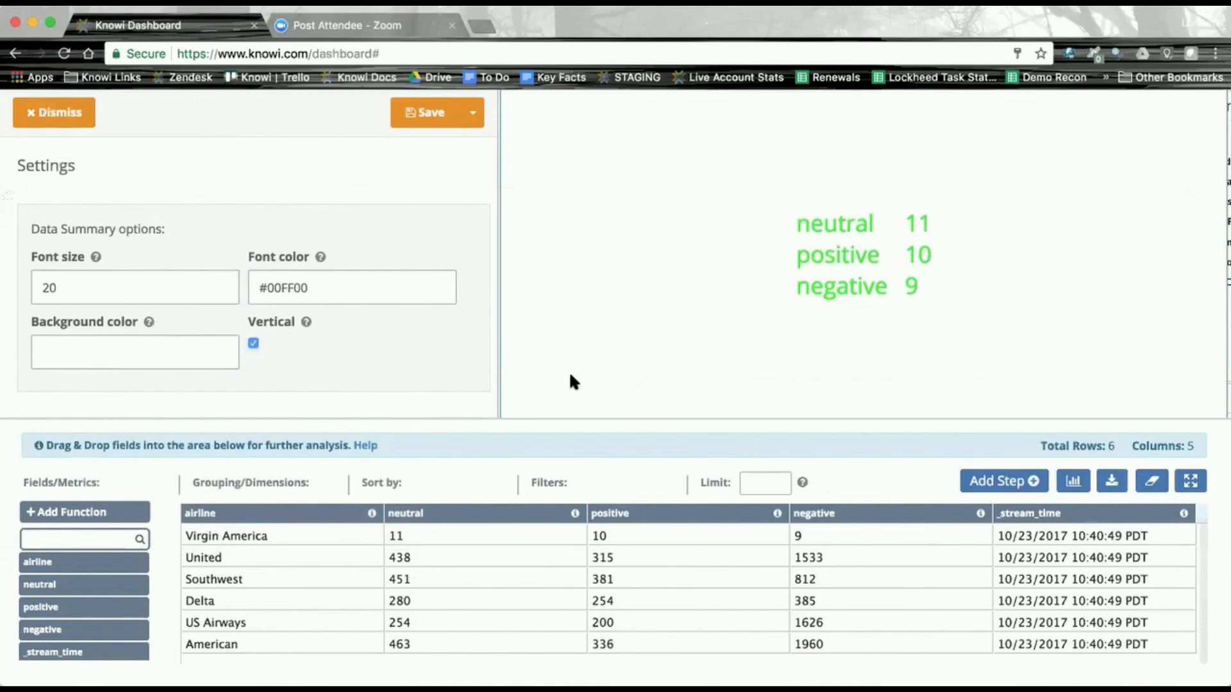
left_click(254, 345)
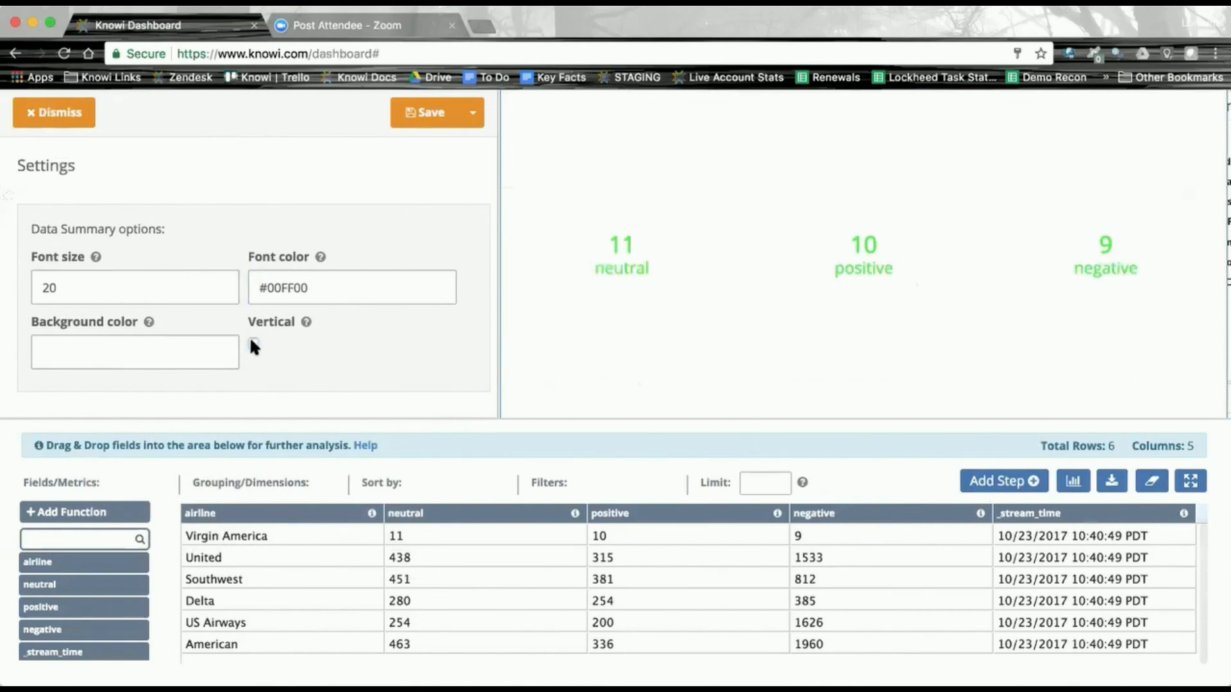
left_click(254, 344)
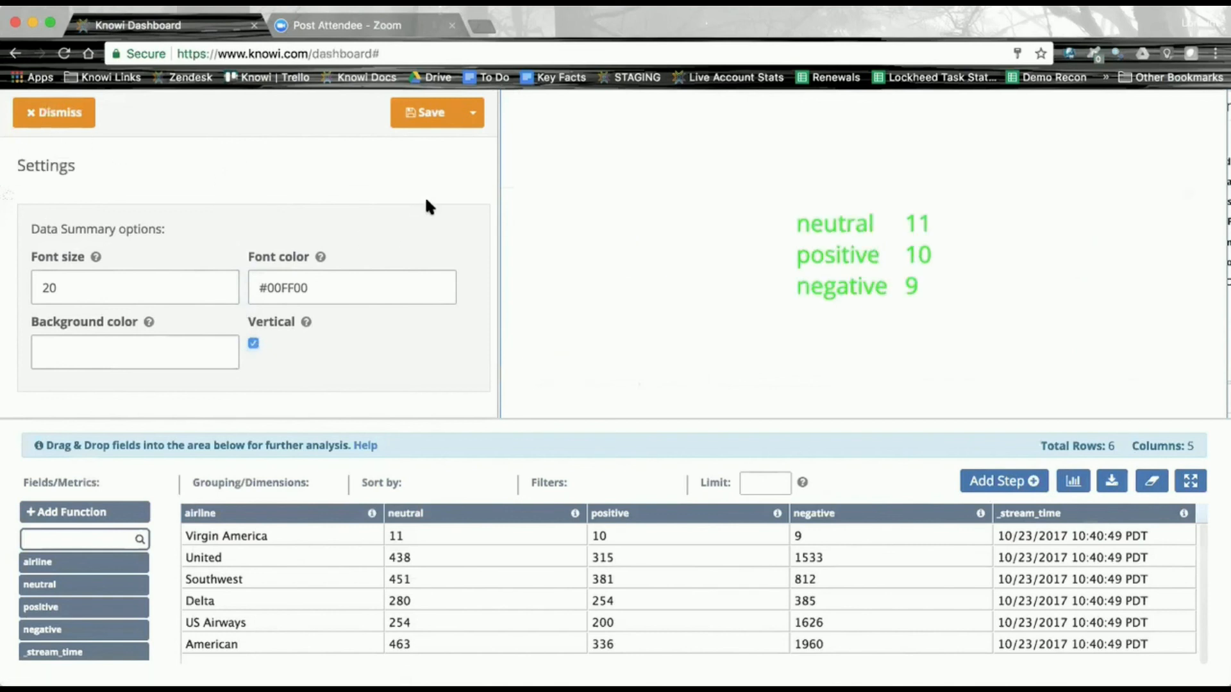
left_click(35, 115)
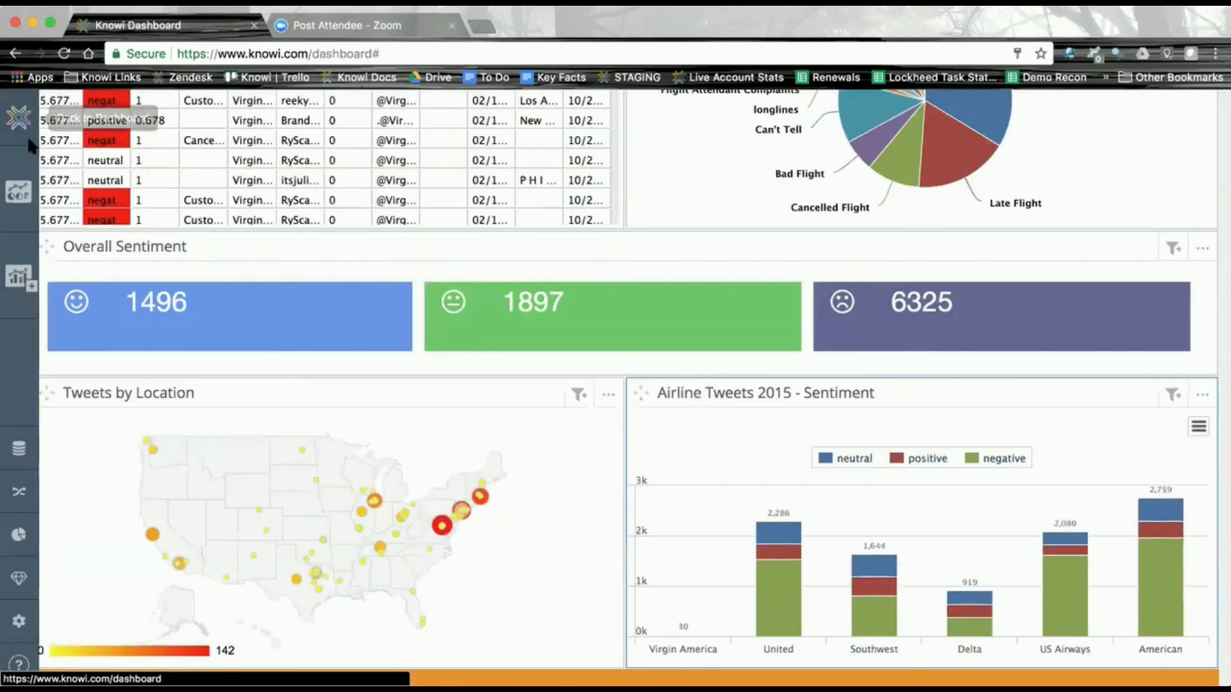
- Reopen the Airline Tweets 2015 - Sentiment widget for analysis and change its visualization type to Simple Threshold Visualization
left_click(1203, 397)
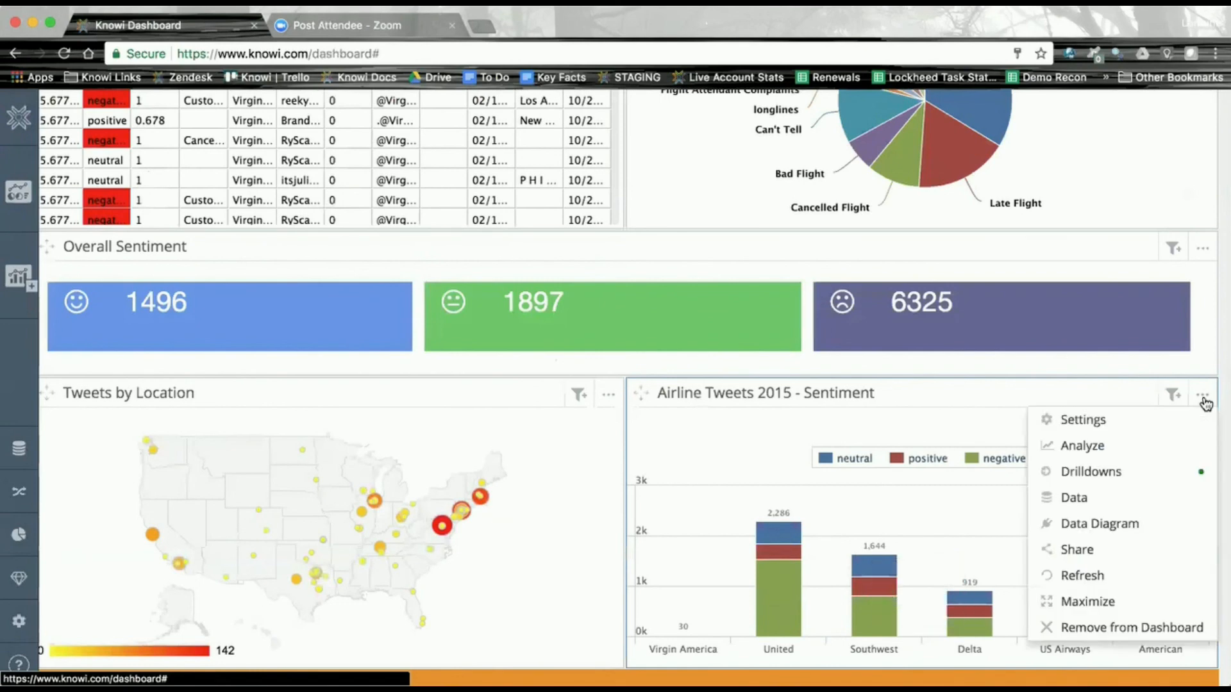
left_click(1082, 446)
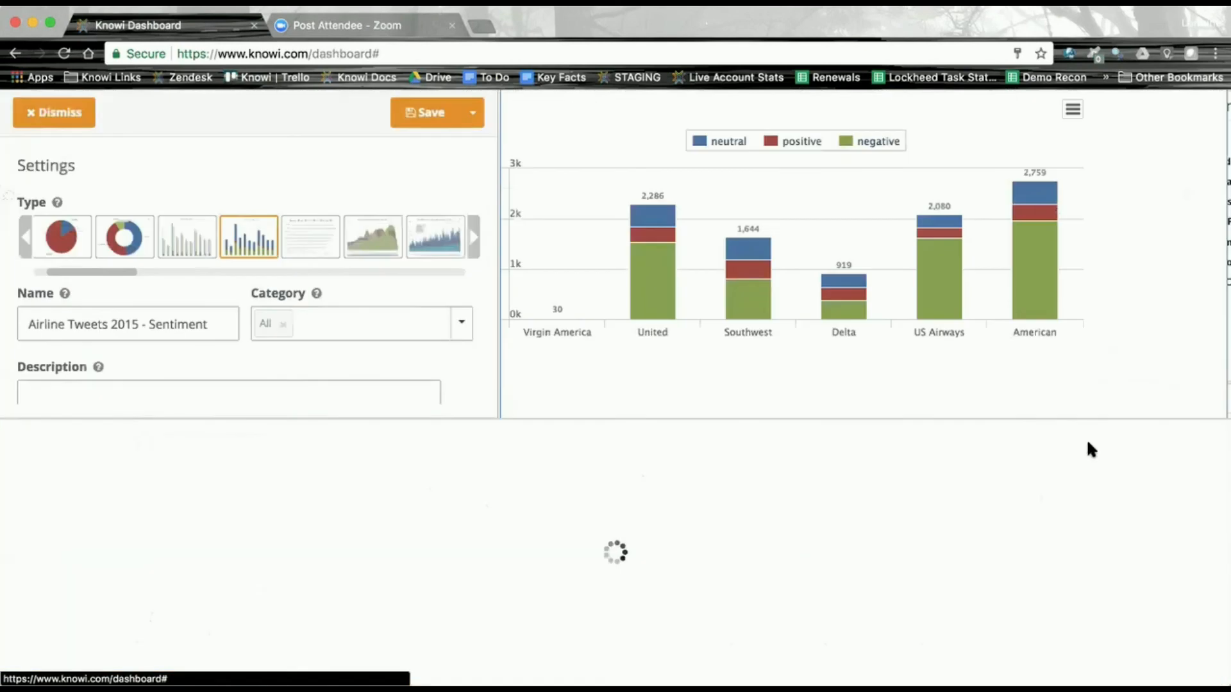
left_click_drag(128, 272, 370, 263)
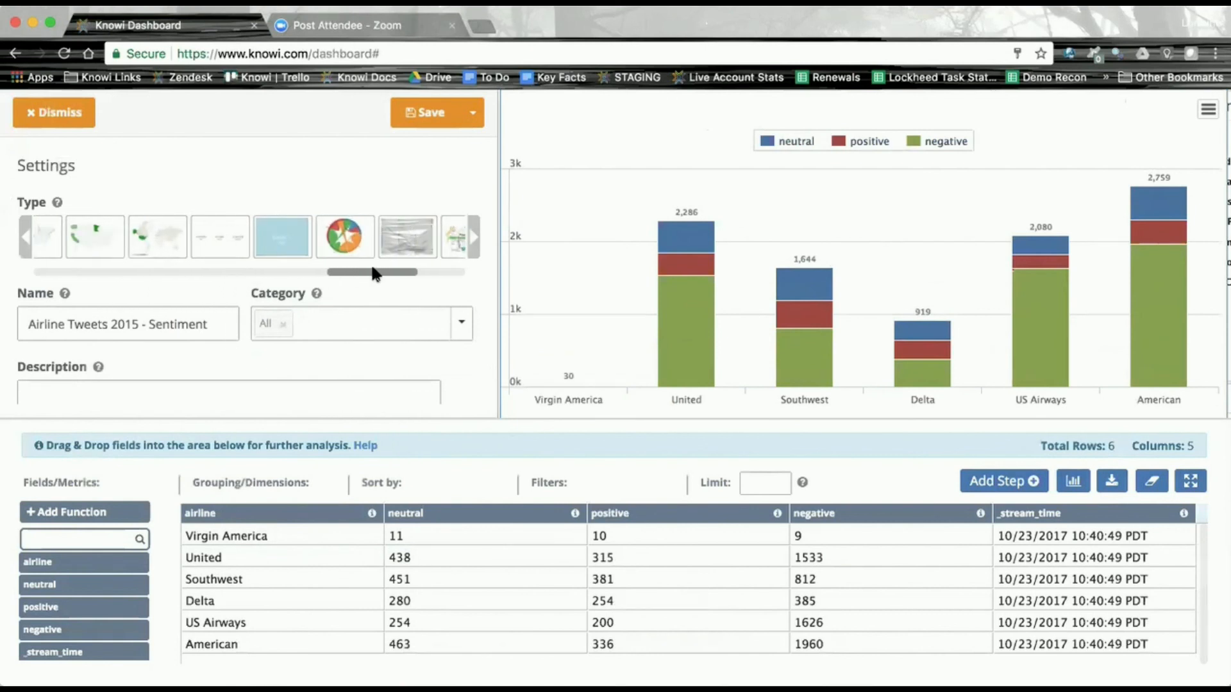
left_click(277, 234)
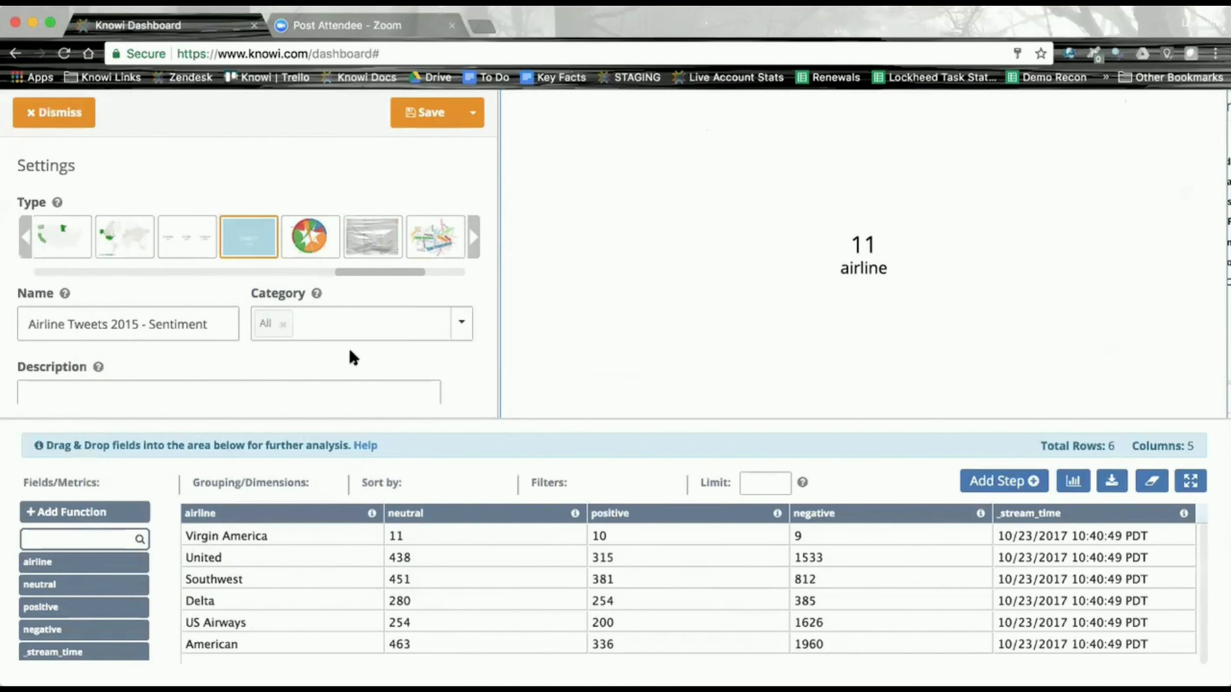
- Set the threshold visualization's metric field to negative
scroll(313, 365, "down", 4)
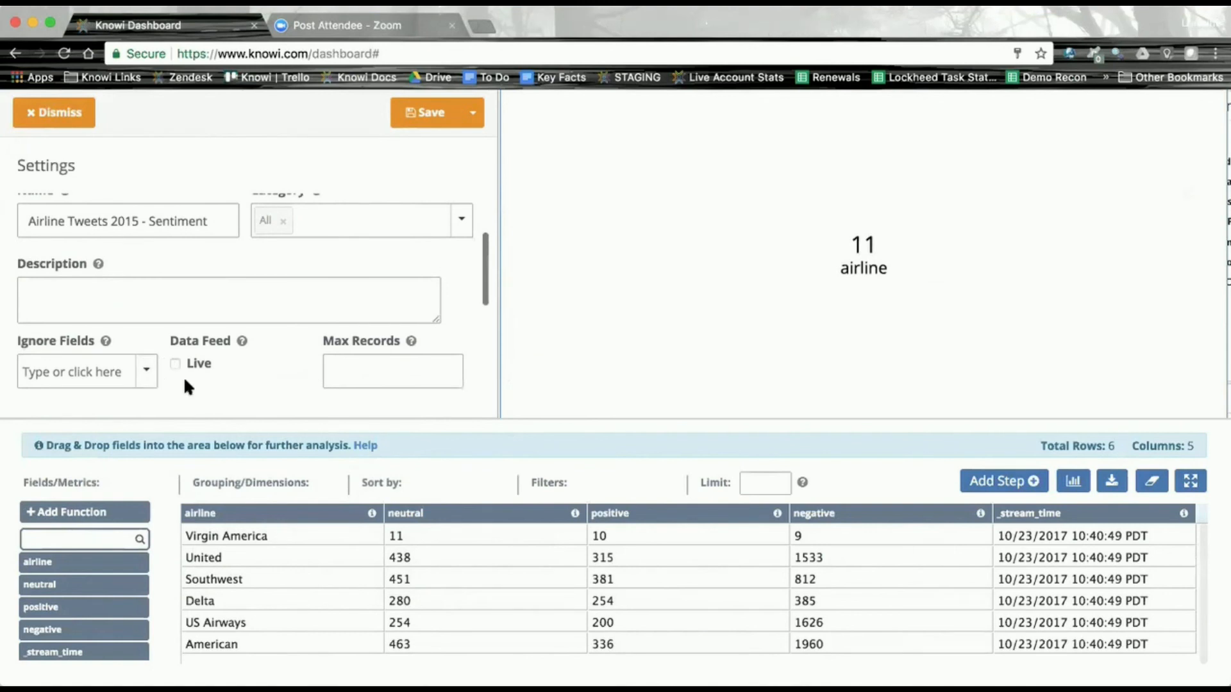
scroll(185, 381, "down", 4)
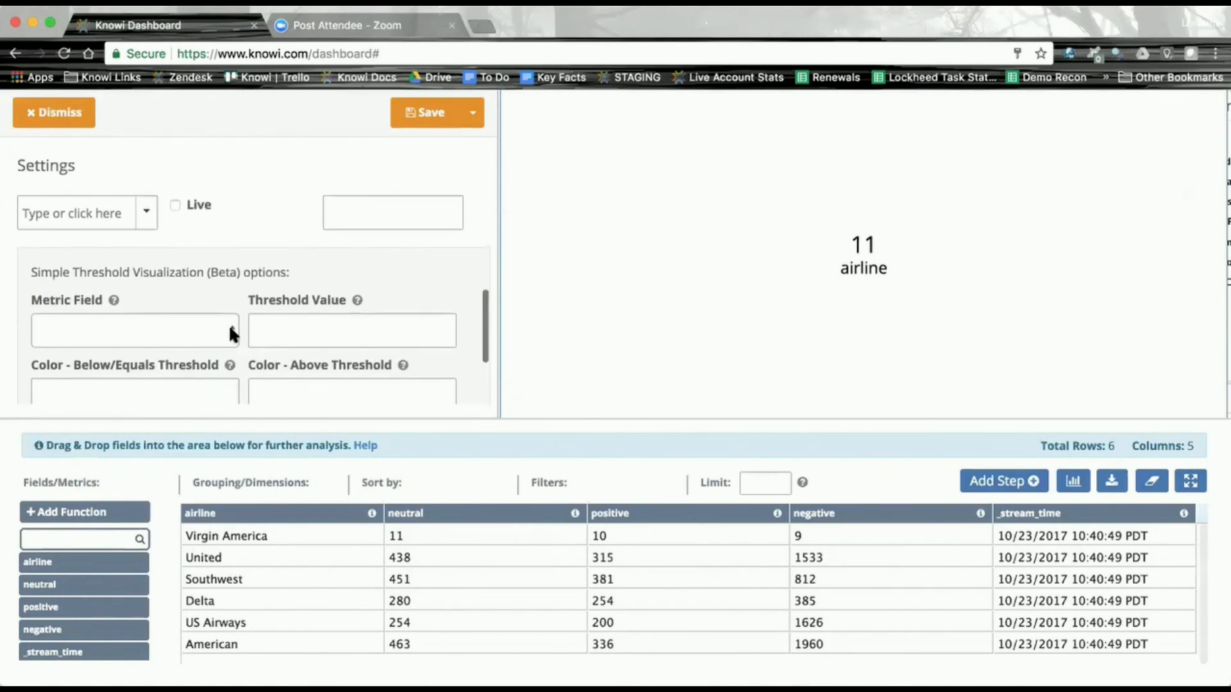
left_click(235, 329)
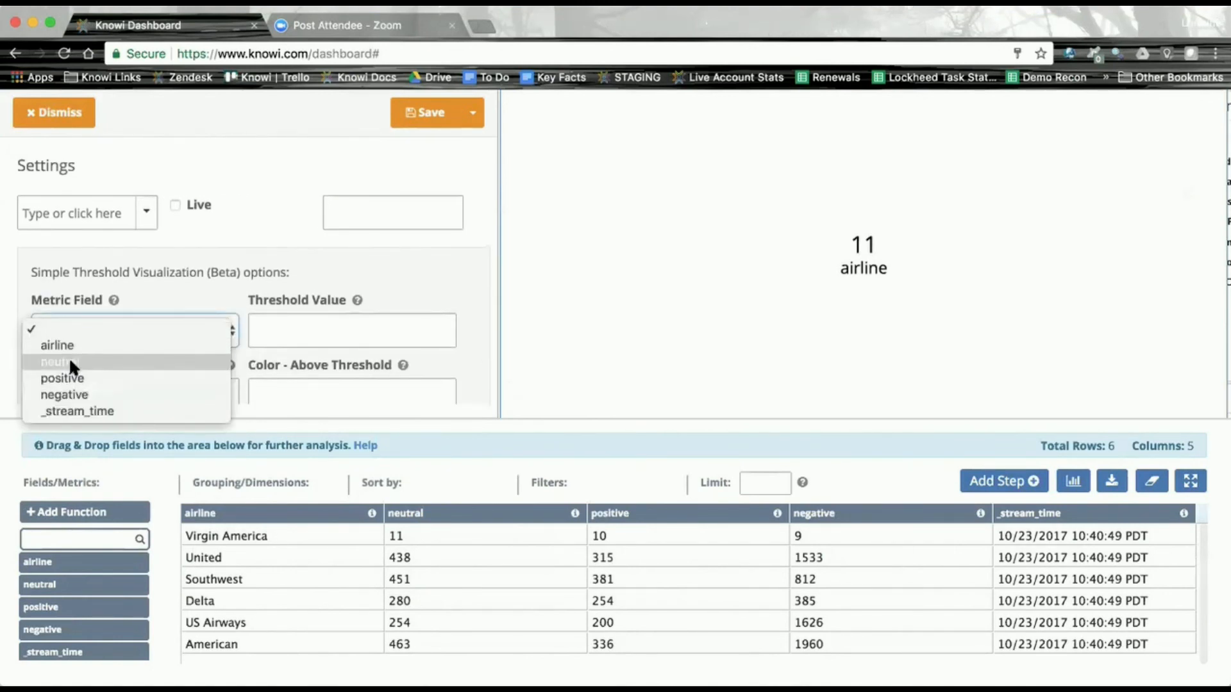
left_click(74, 391)
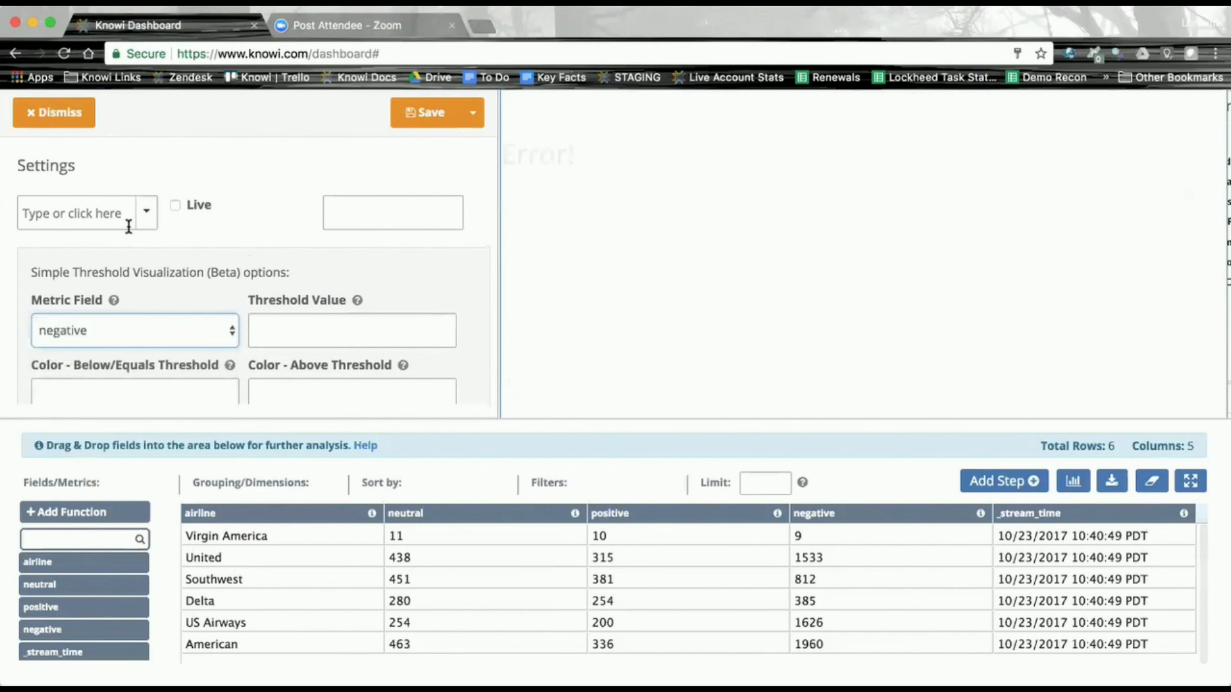
- Add airline and _stream_time to the threshold widget's ignored fields
left_click(146, 211)
left_click(40, 242)
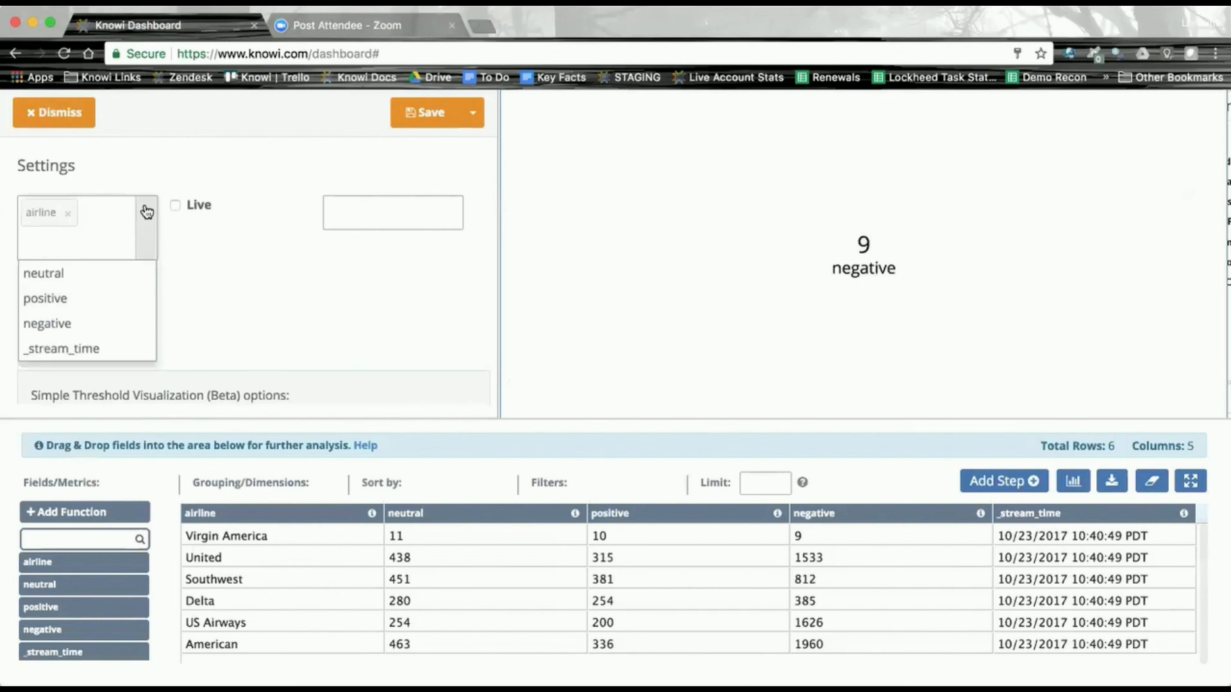
left_click(146, 209)
left_click(144, 218)
left_click(97, 348)
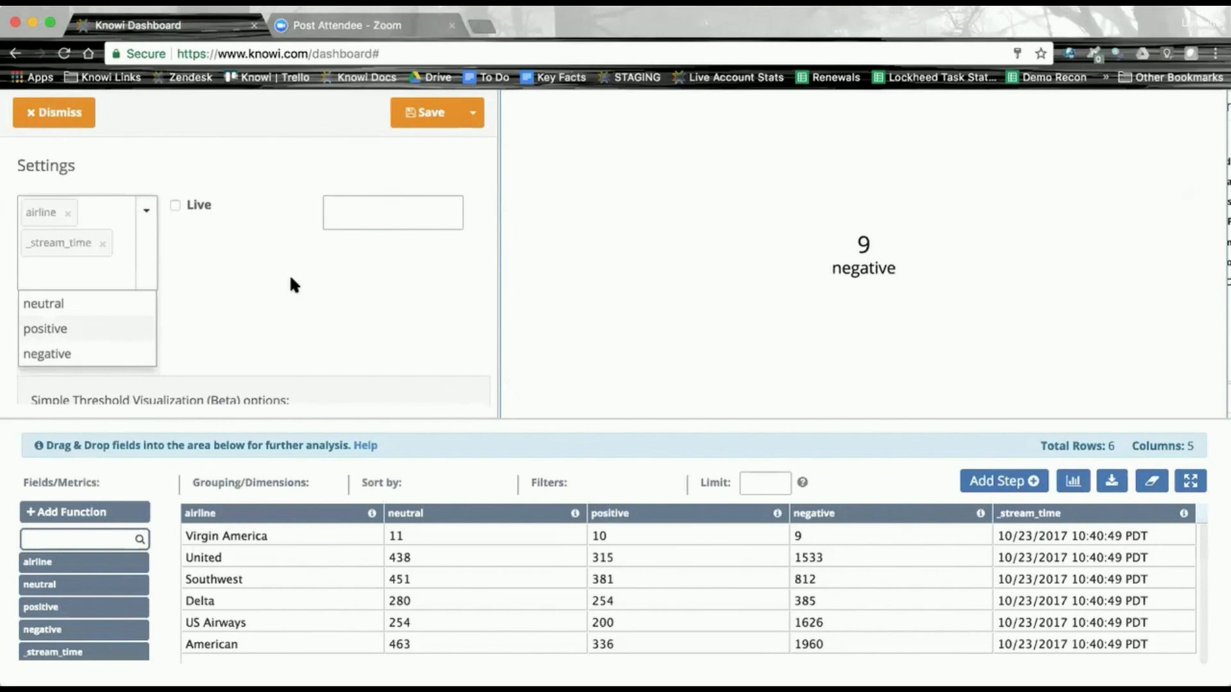
left_click(290, 275)
- Set the threshold value to 5, with green #00FF00 for values below or equal and red for values above
scroll(290, 275, "down", 3)
left_click(314, 274)
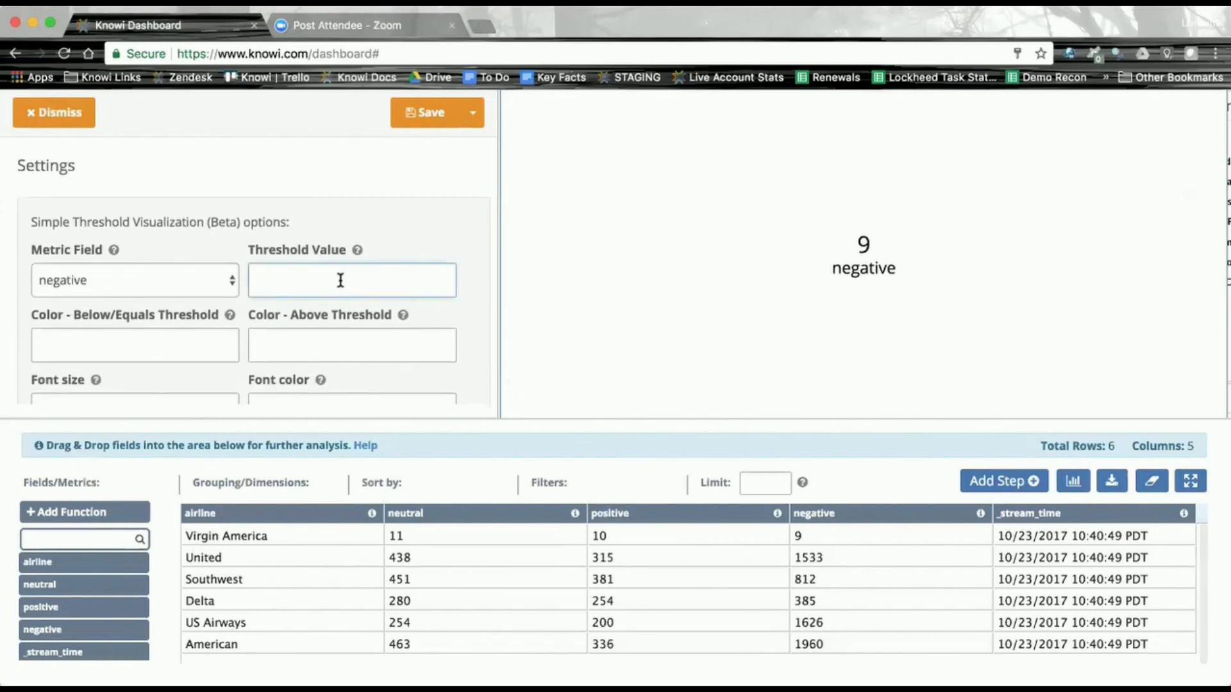
type("5")
left_click(168, 346)
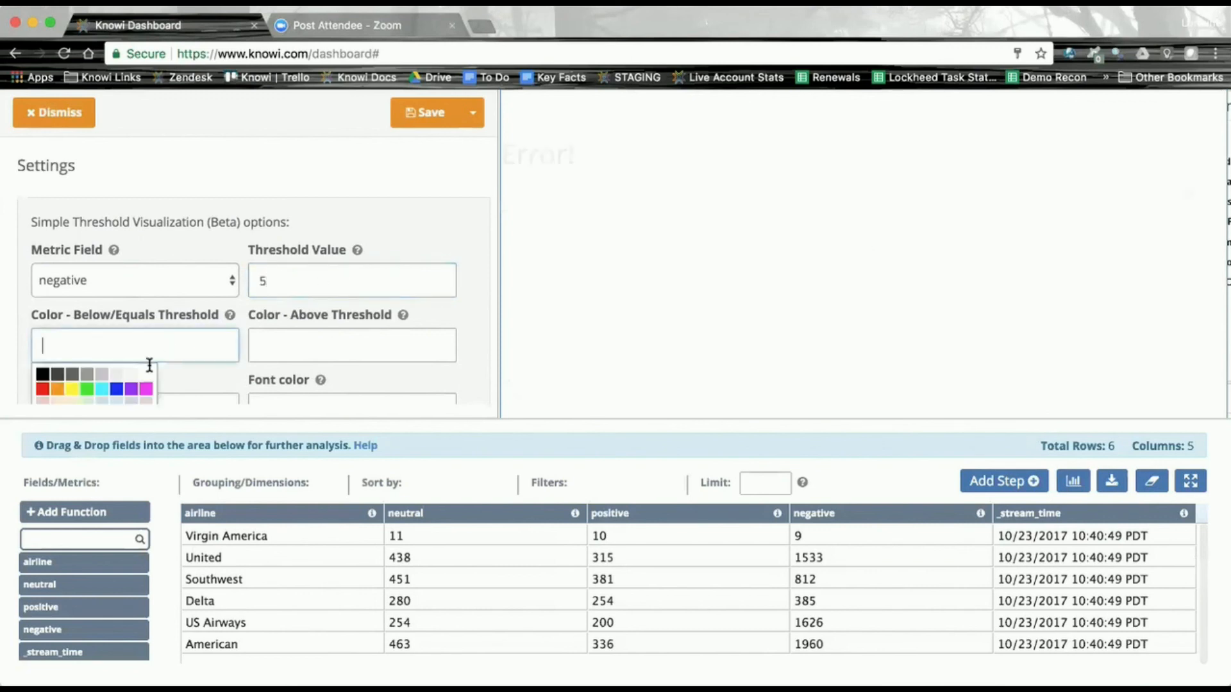
left_click(86, 388)
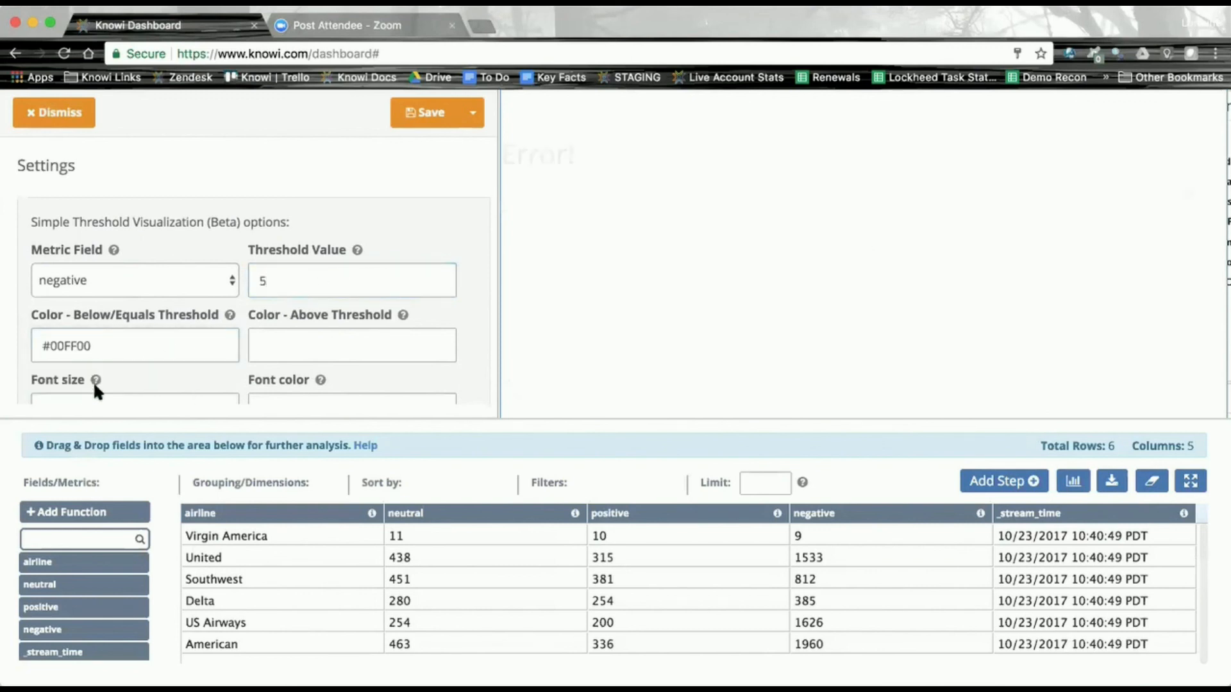
left_click(310, 348)
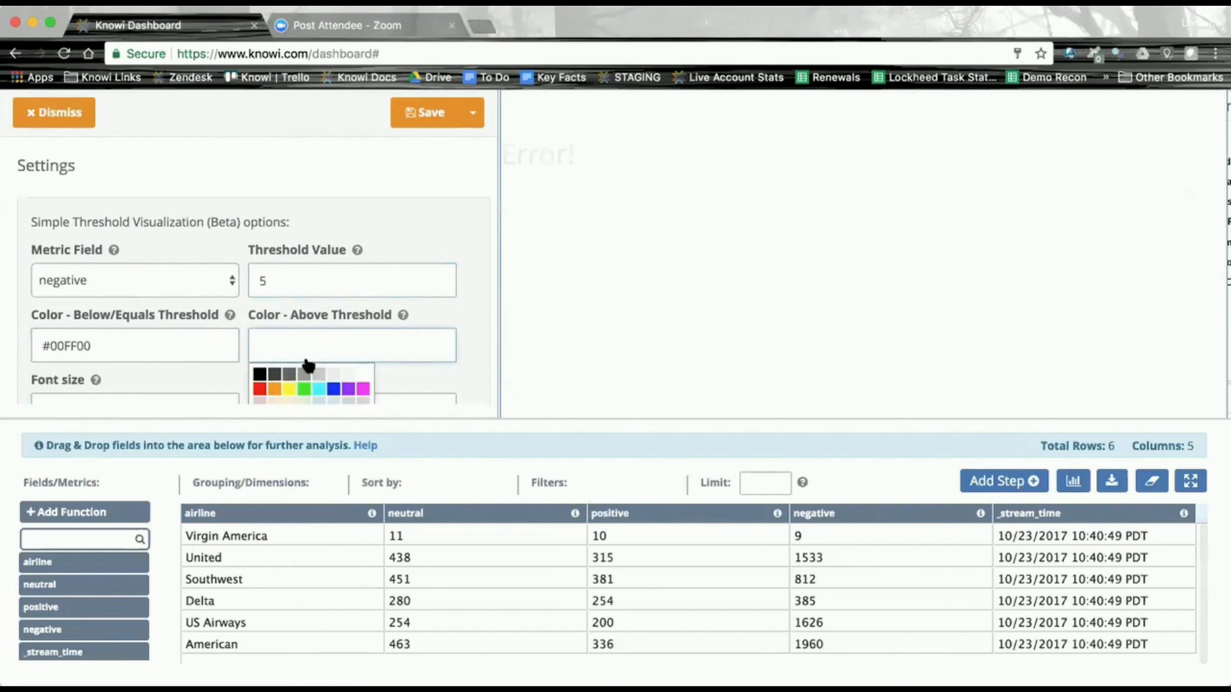
left_click(259, 388)
- Dismiss the threshold visualization settings without saving and return to the dashboard
scroll(451, 235, "down", 5)
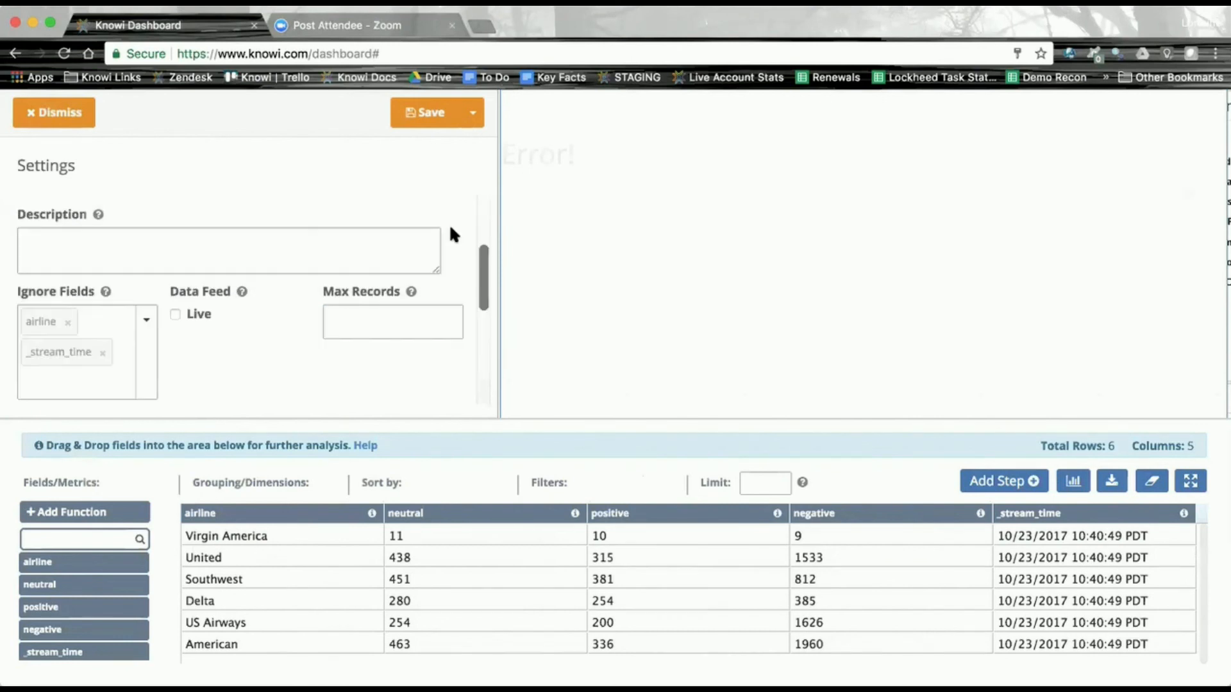
scroll(449, 234, "up", 3)
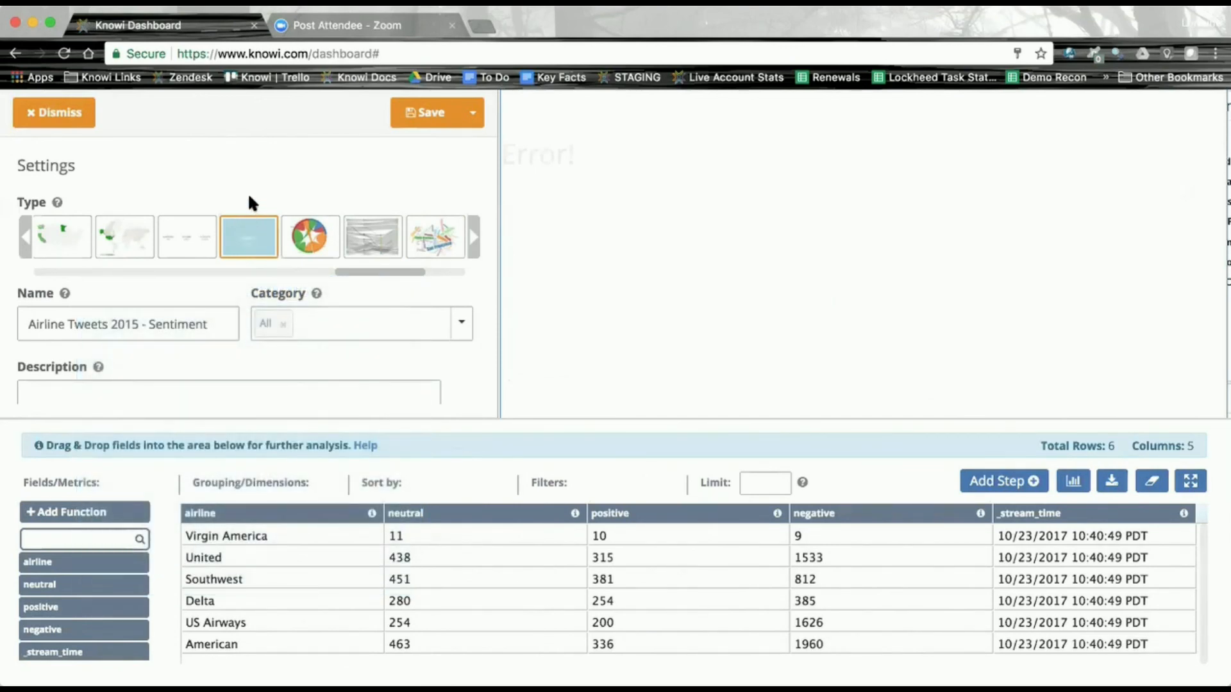
left_click(28, 117)
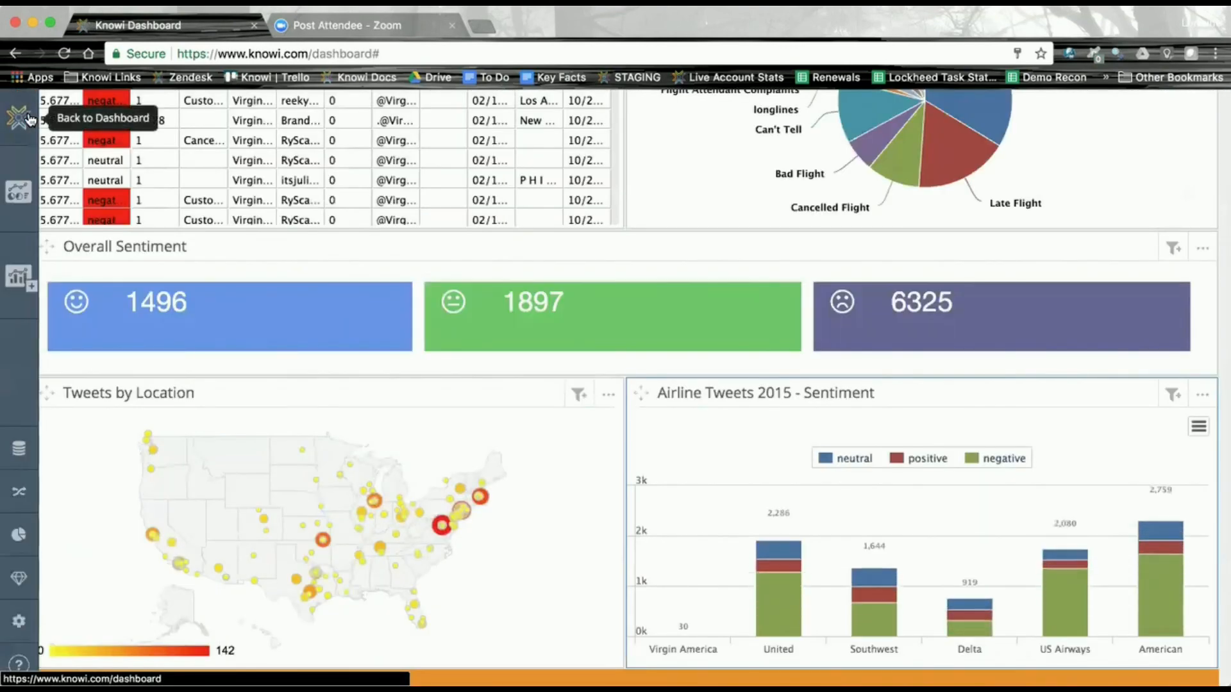
- Review the available types for a new datasource and choose MarkLogic
left_click(17, 454)
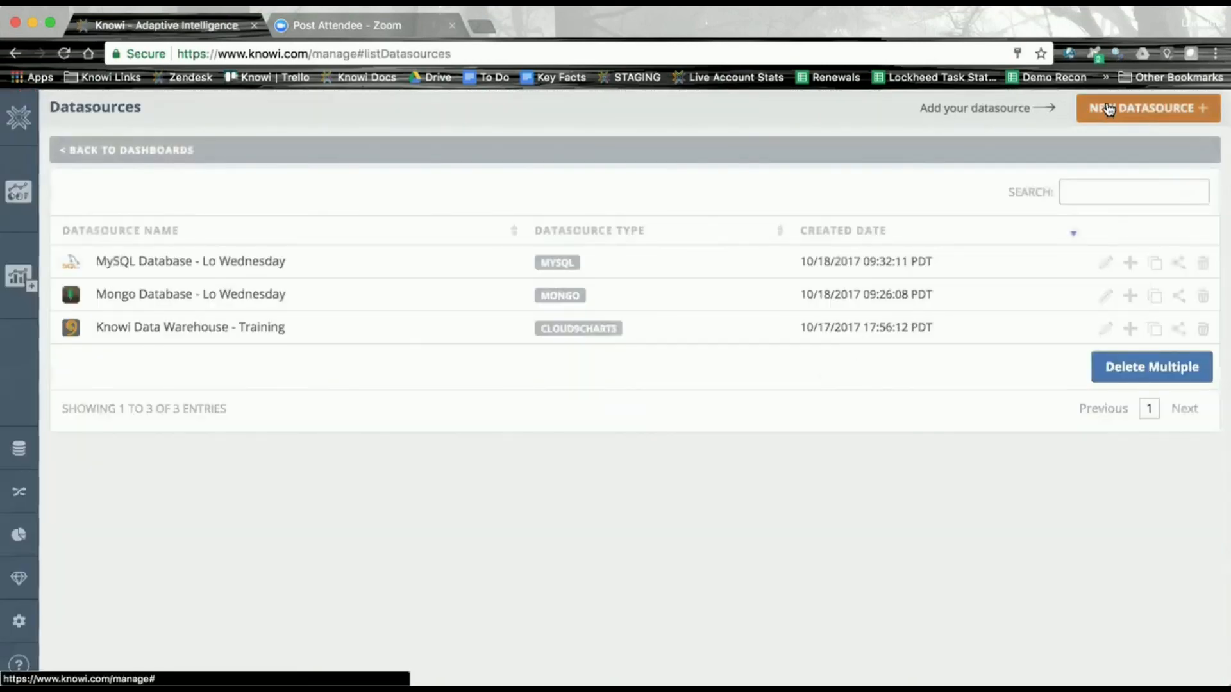
left_click(1090, 110)
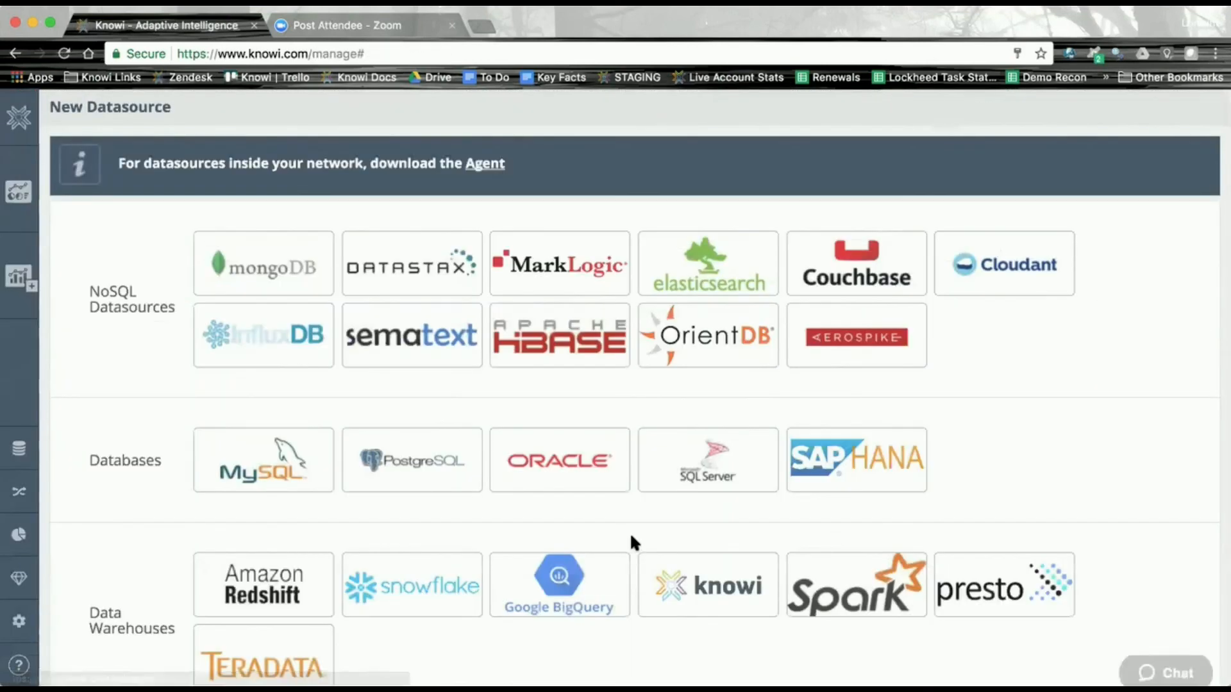
scroll(426, 522, "down", 2)
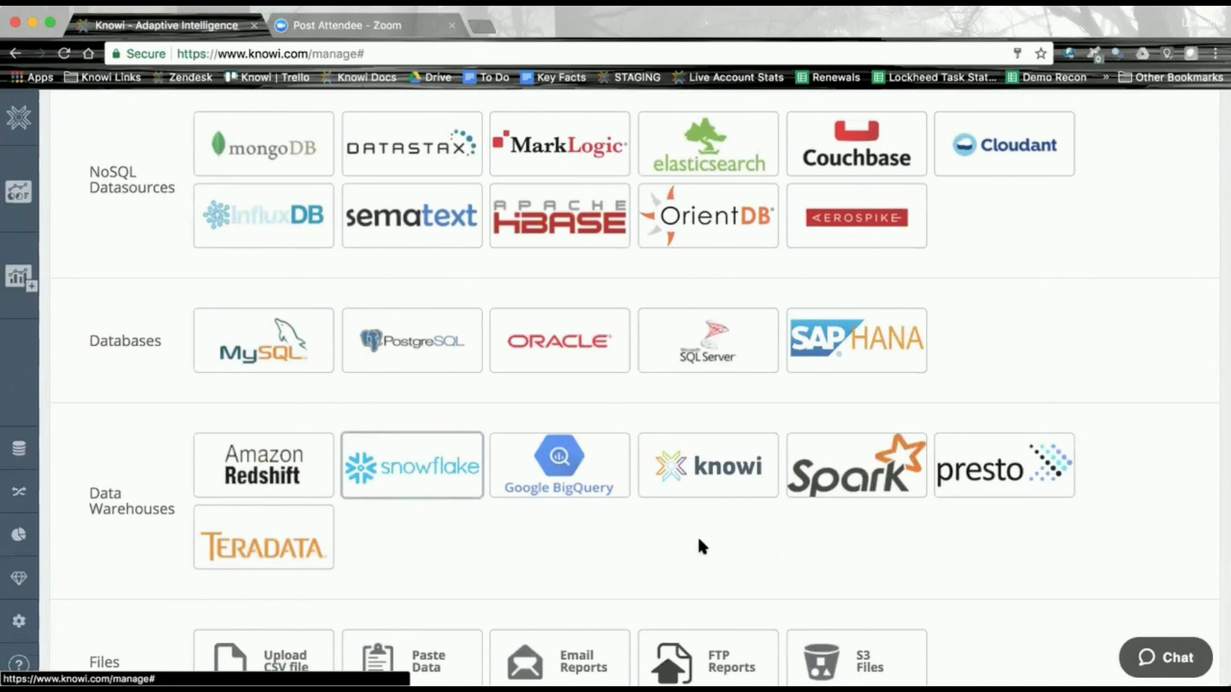
scroll(1053, 286, "up", 2)
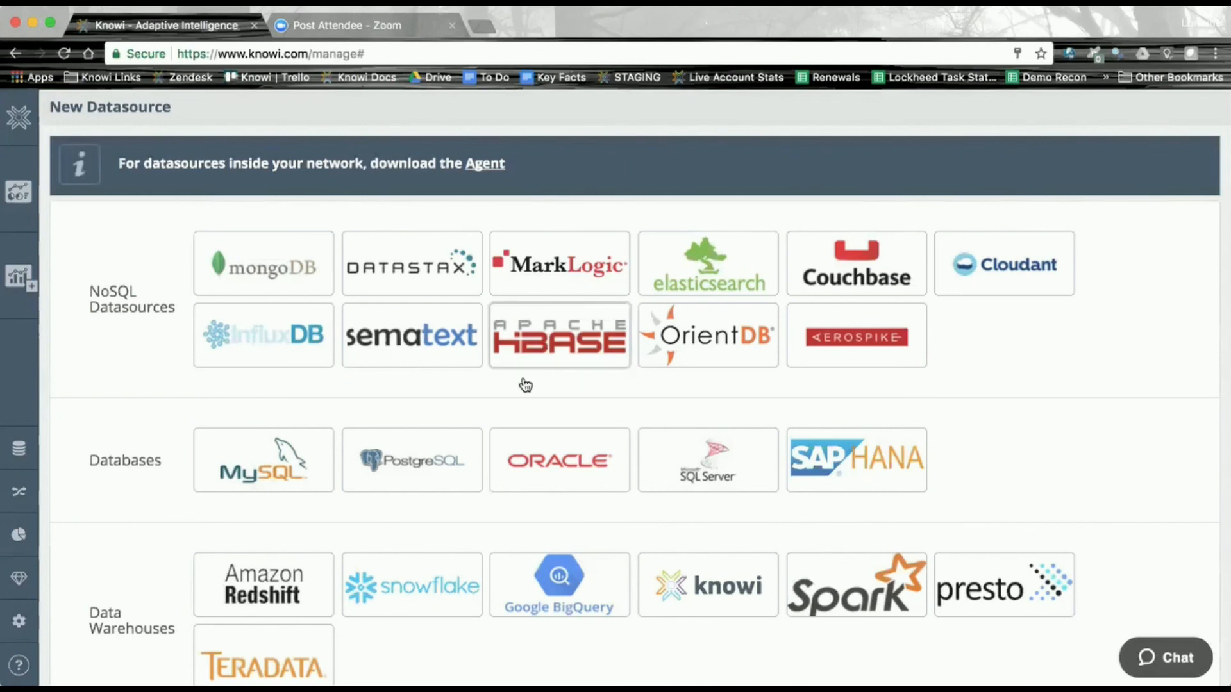
scroll(1052, 362, "down", 1)
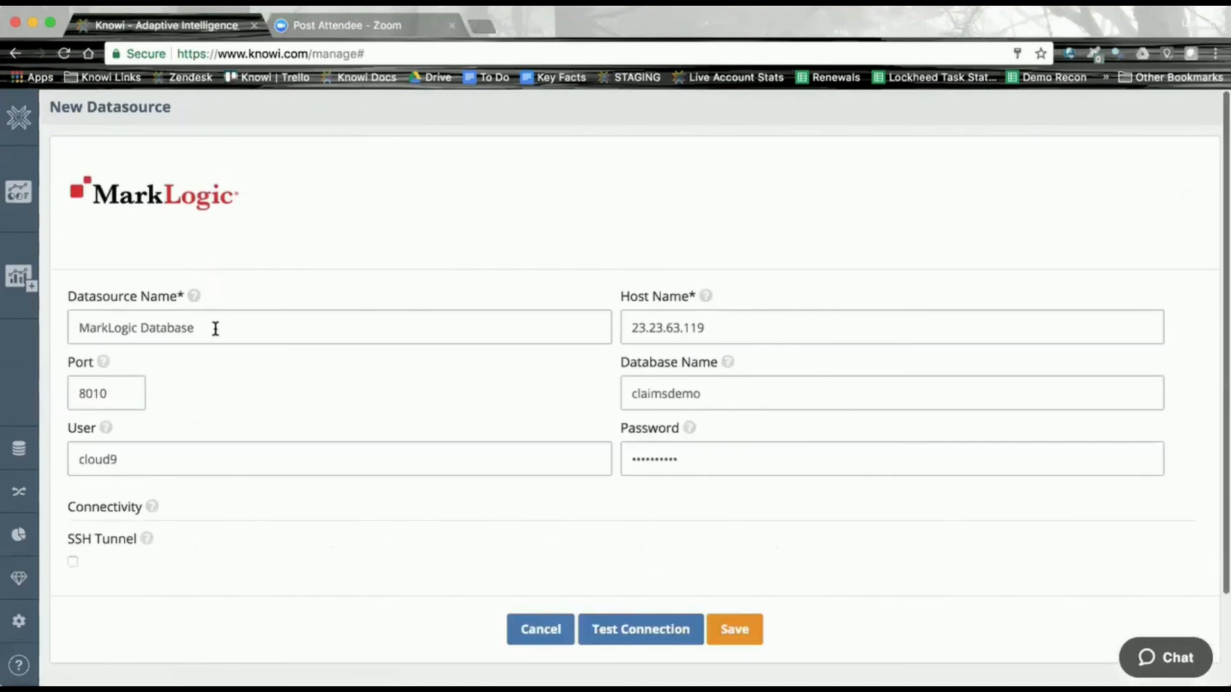
- Append the person's first name to the MarkLogic datasource name and save the datasource
left_click(218, 328)
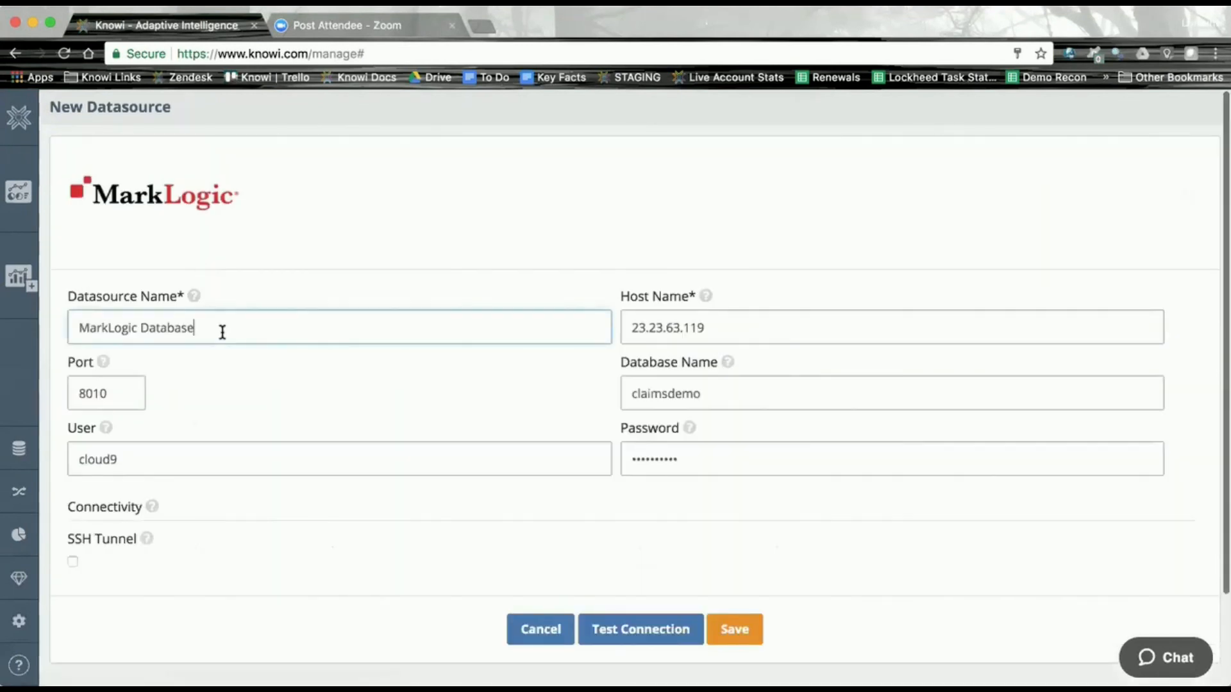
type("0")
key("BackSpace")
type("-Jay")
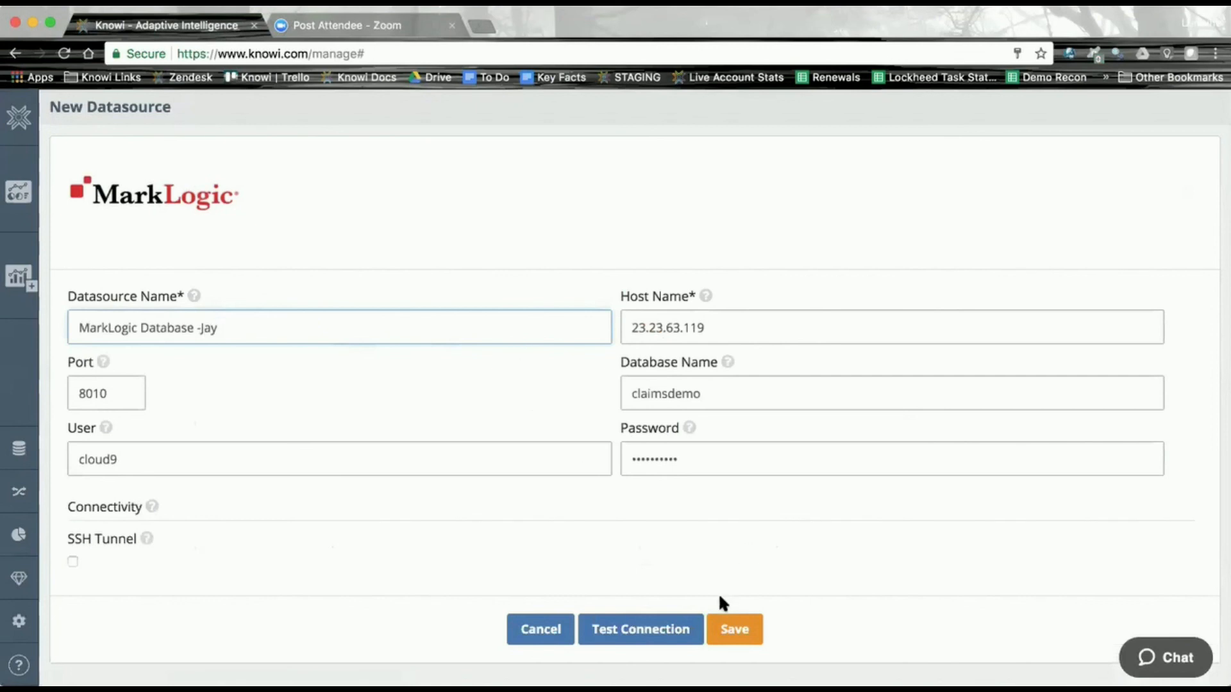
left_click(722, 638)
- Start a new query on the saved MarkLogic datasource and select the claimscsv (XML) collection
scroll(721, 646, "down", 3)
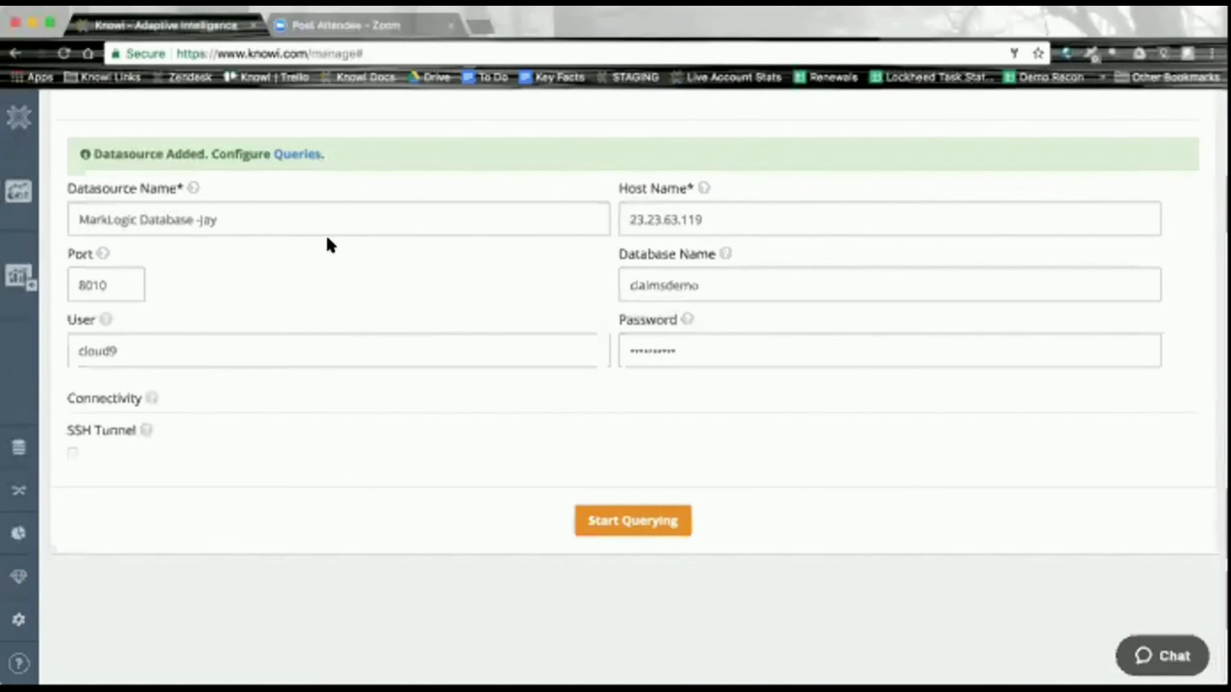
left_click(290, 156)
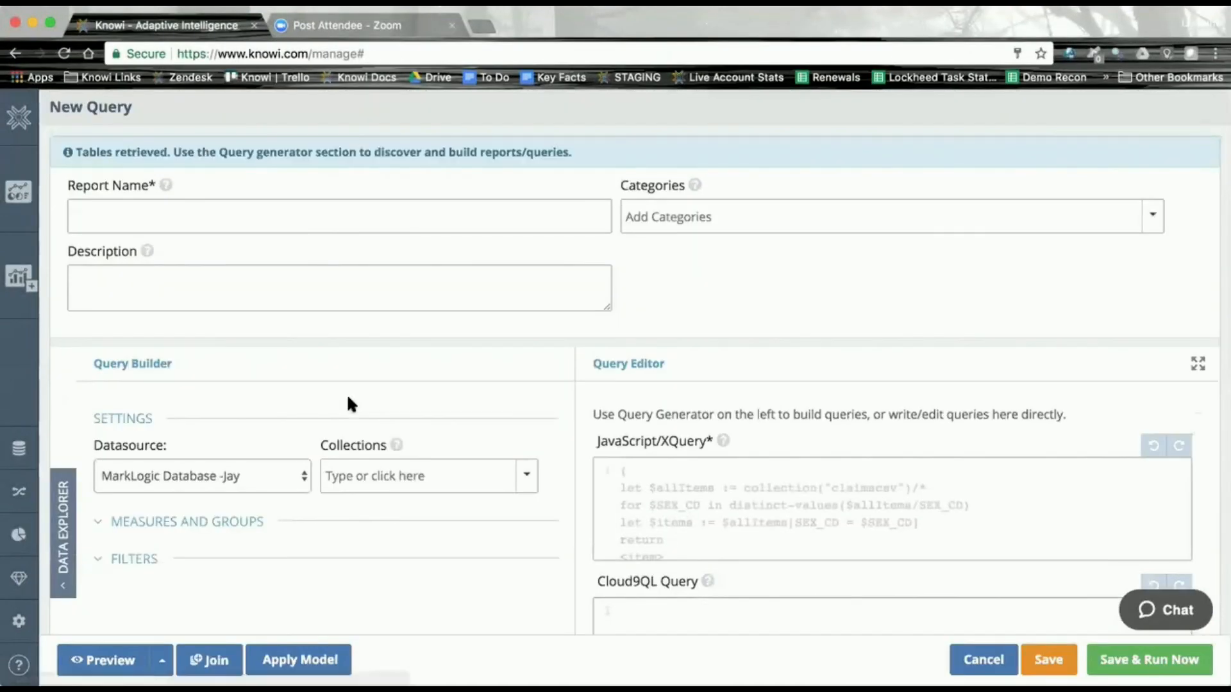
left_click(430, 473)
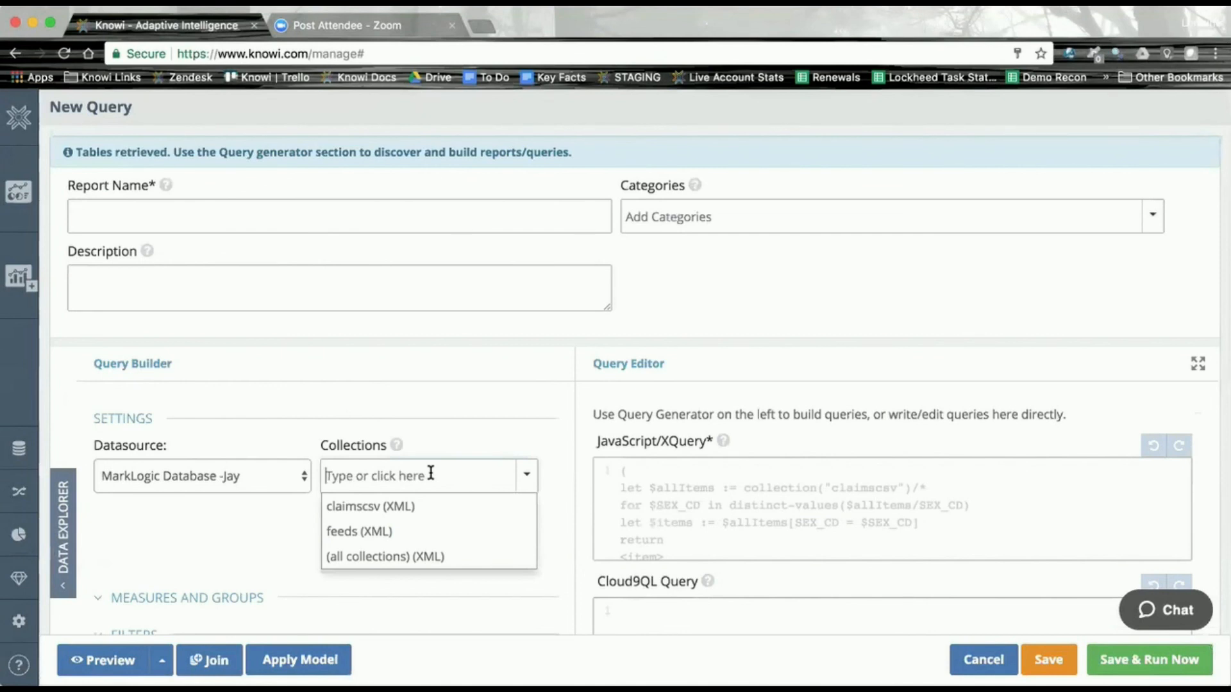
left_click(385, 506)
- Add CICS_STAT_CD, BRAND_NAME (RI) and ANON_MBR_ID as the query's metrics
scroll(236, 379, "down", 2)
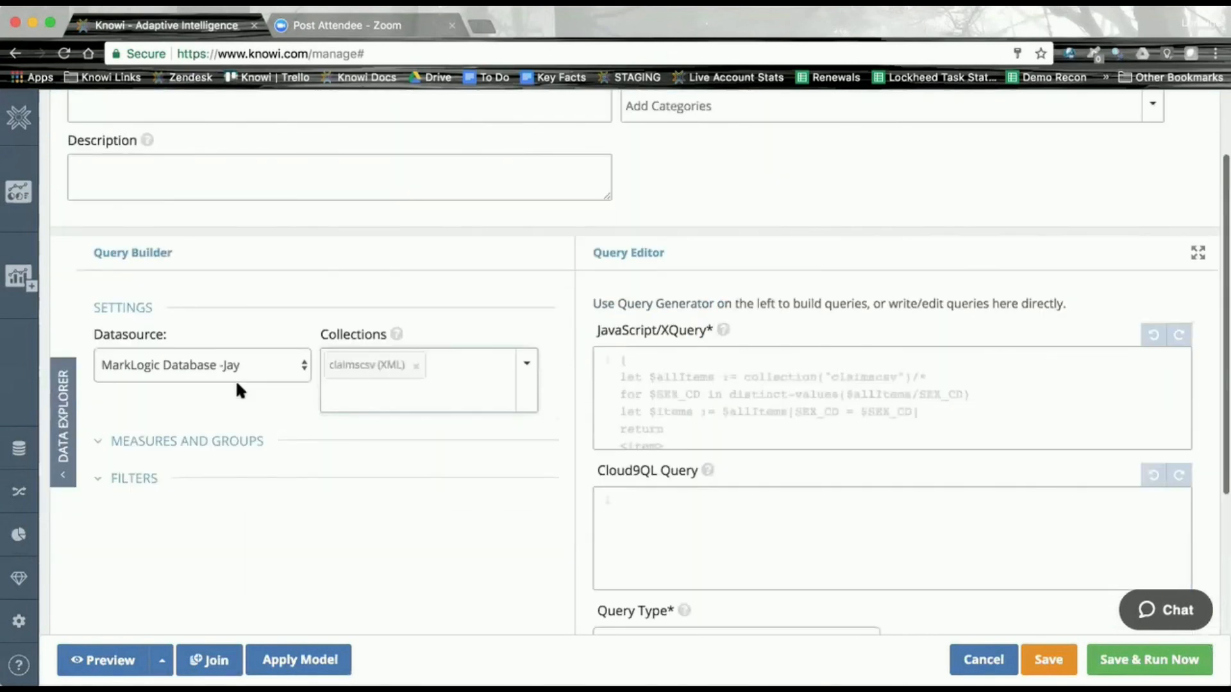
left_click(197, 442)
left_click(184, 498)
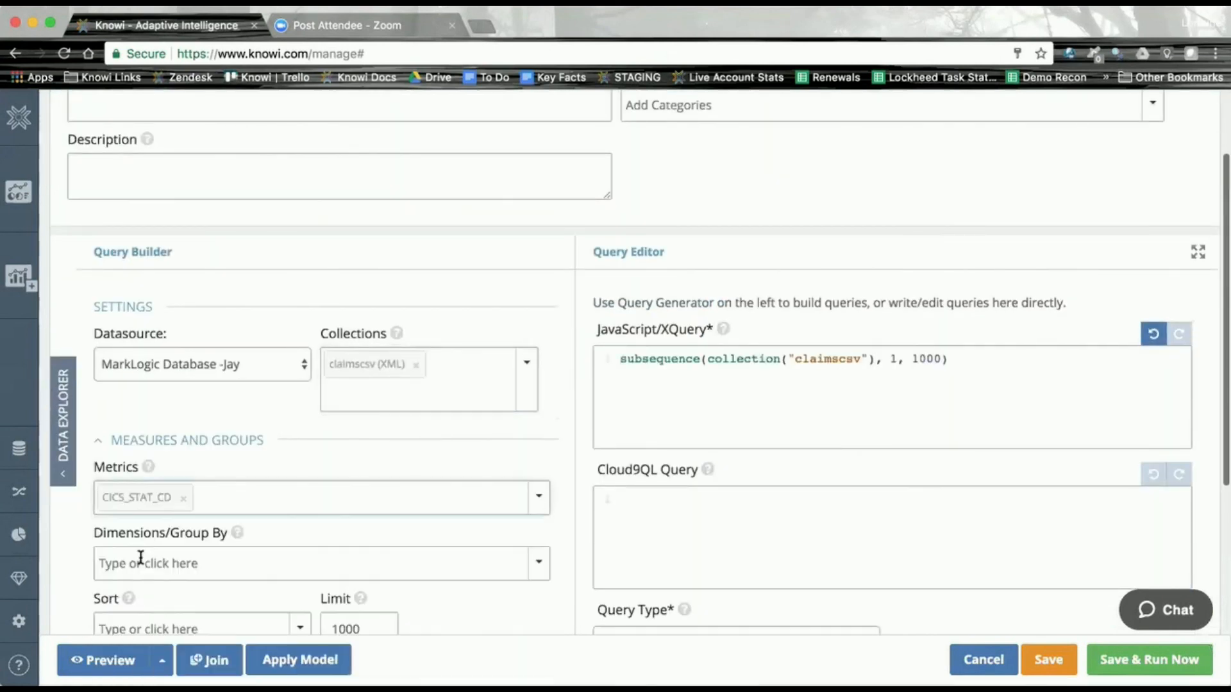
left_click(122, 590)
left_click(247, 506)
left_click(154, 568)
left_click(335, 497)
left_click(434, 498)
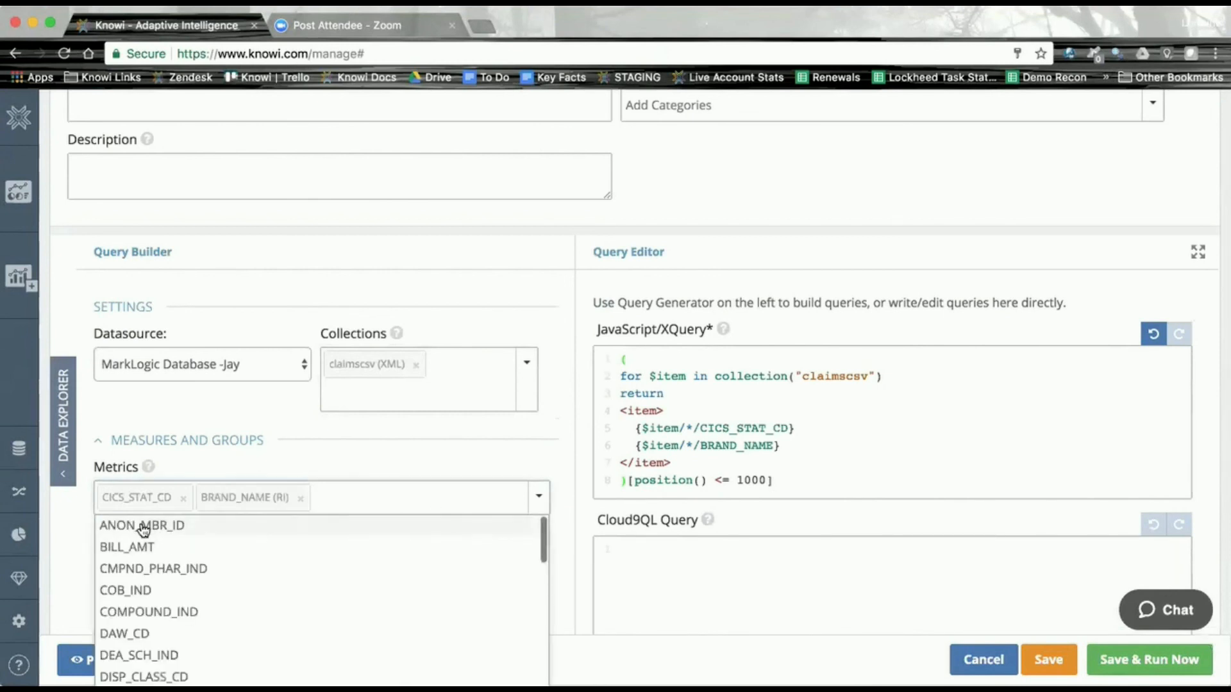
left_click(139, 526)
scroll(508, 476, "down", 2)
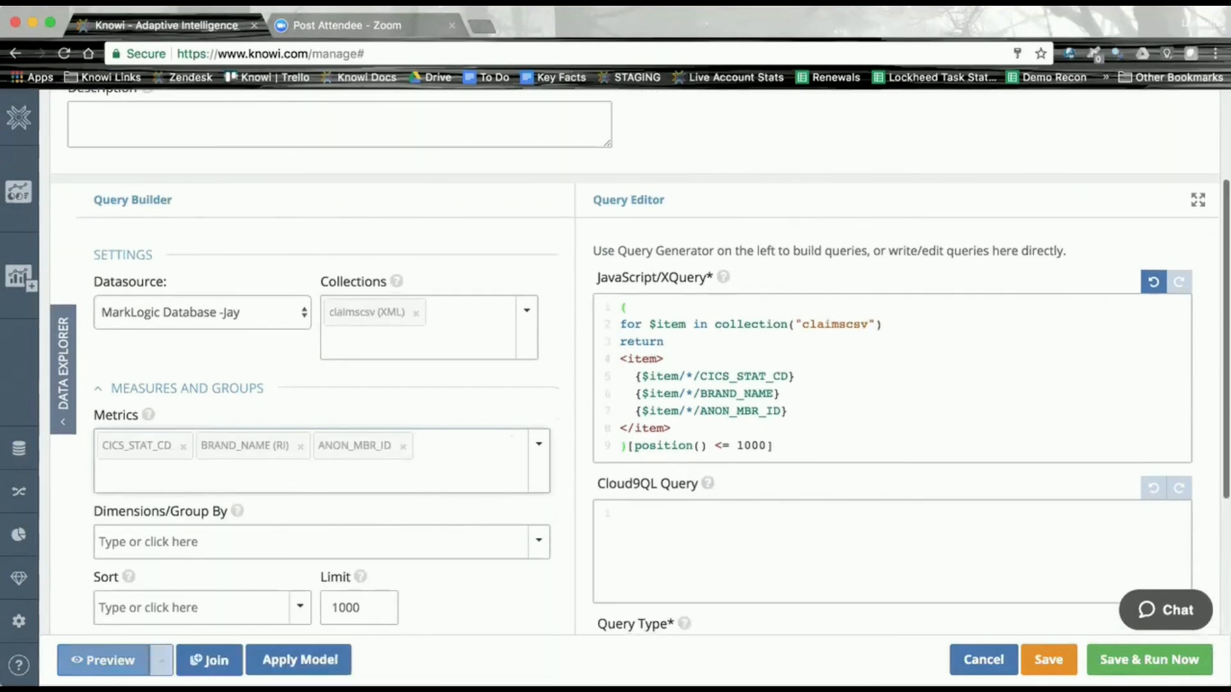
- Preview the data returned by the MarkLogic query on the claimscsv collection
left_click(96, 660)
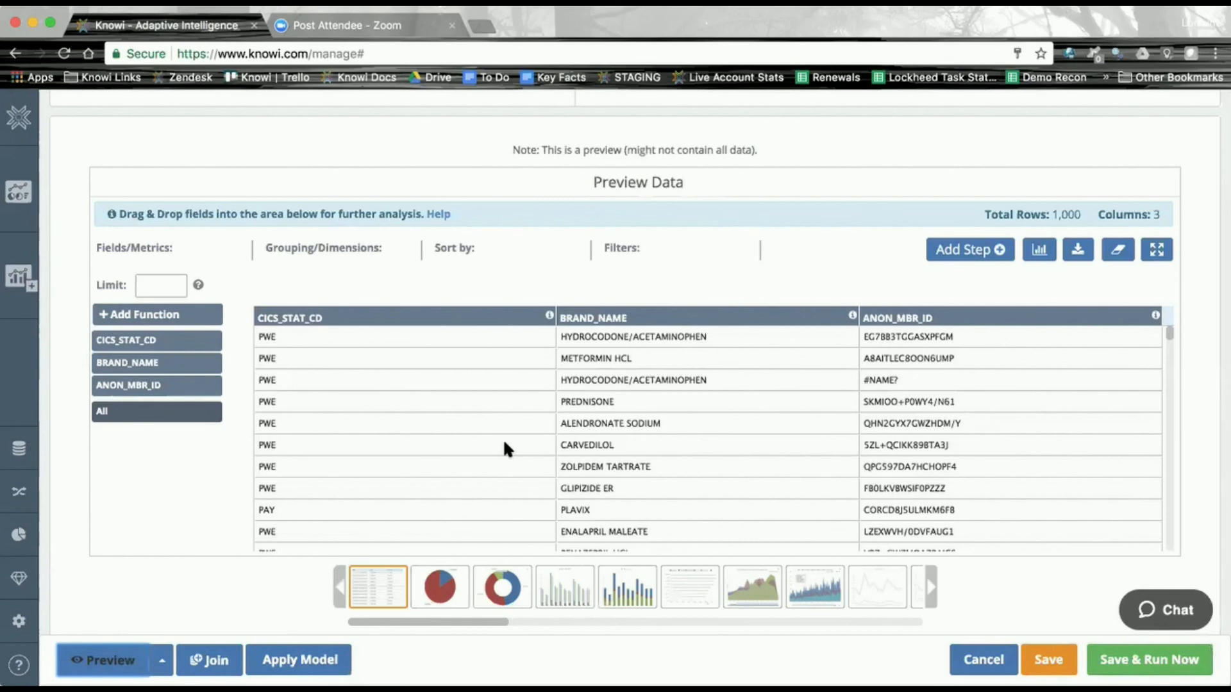
- Return to the Q3 Updates dashboard, open the Overall Sentiment widget's settings and examine its custom HTML text code
left_click(20, 118)
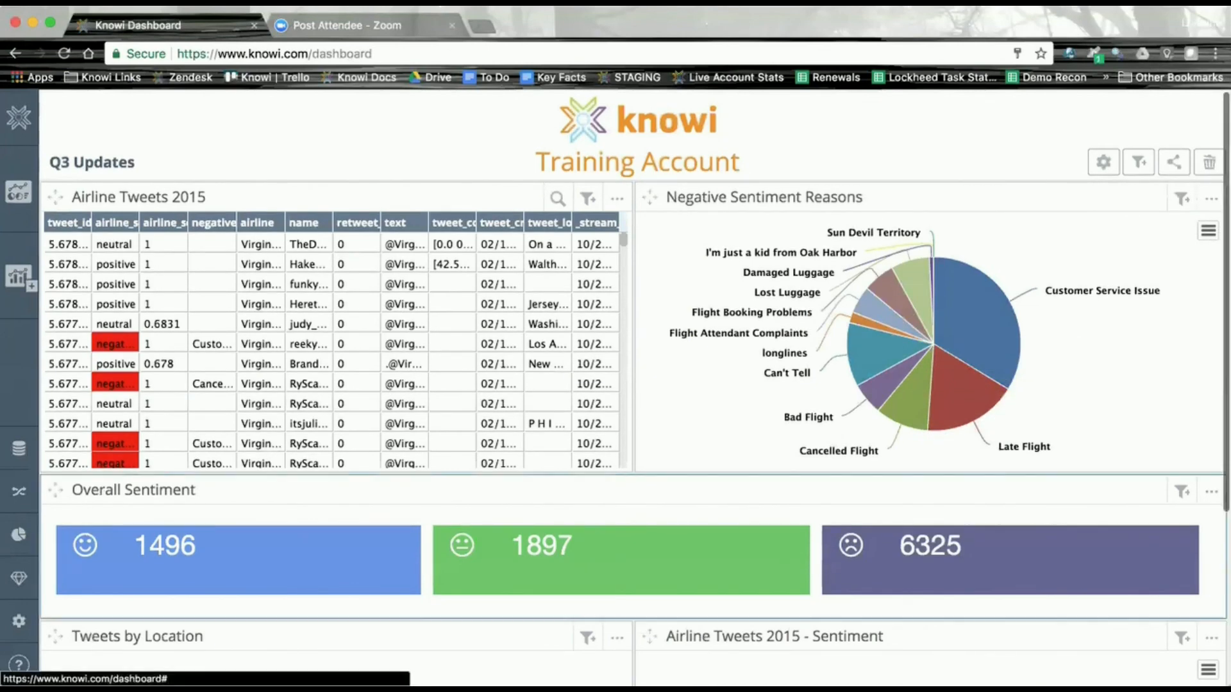
left_click(1212, 492)
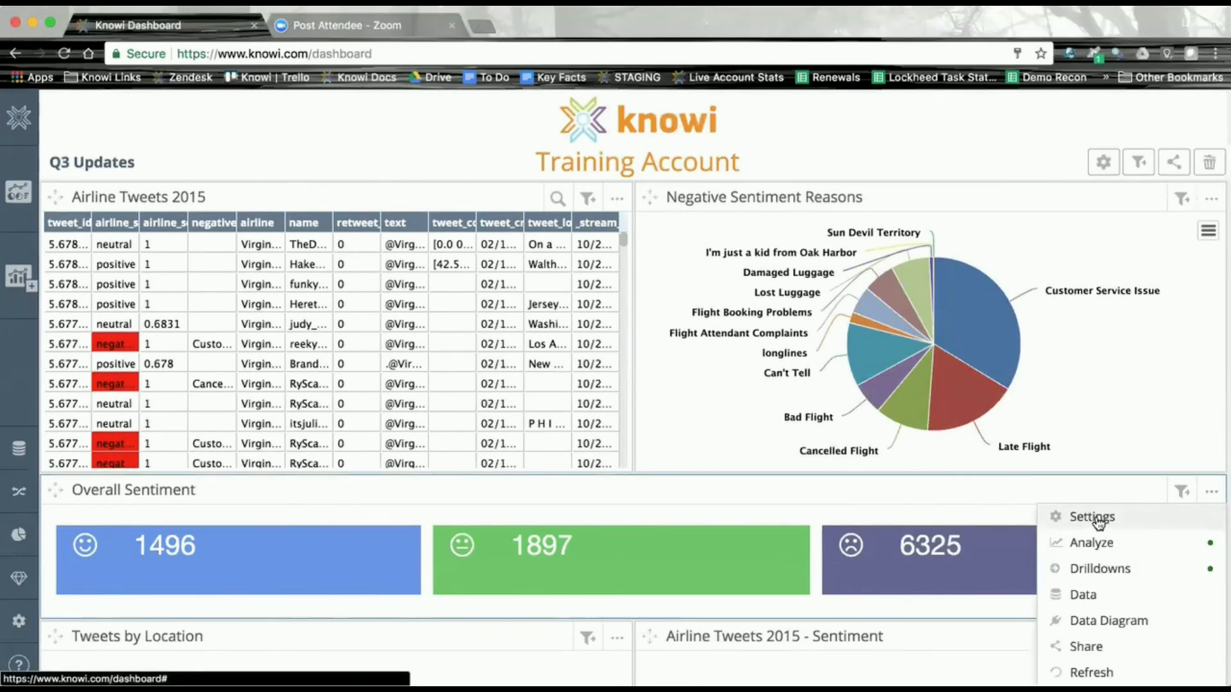
left_click(1098, 522)
mouse_move(357, 250)
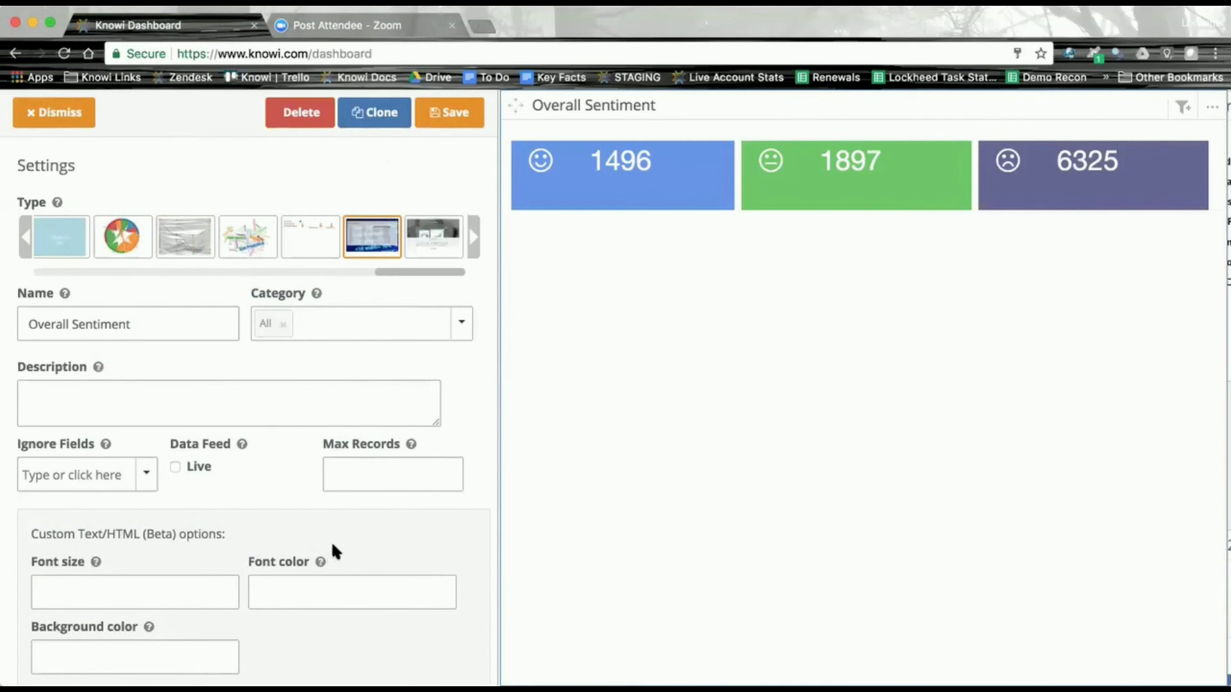
scroll(331, 541, "down", 5)
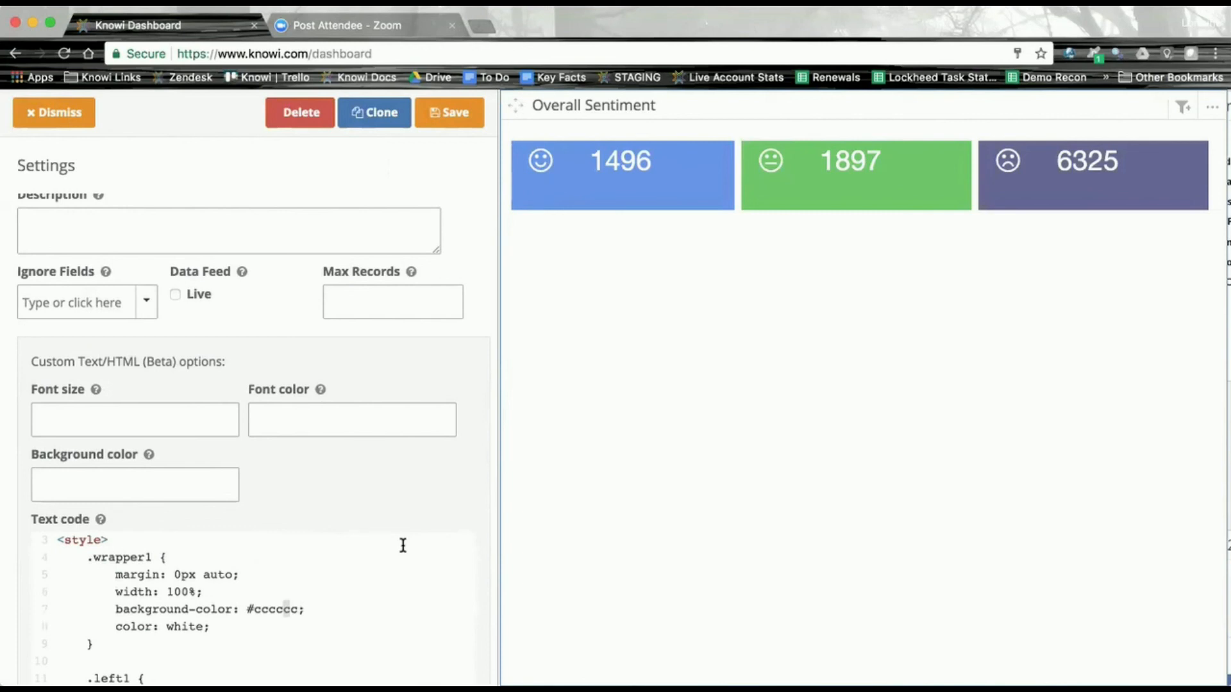
scroll(384, 596, "up", 3)
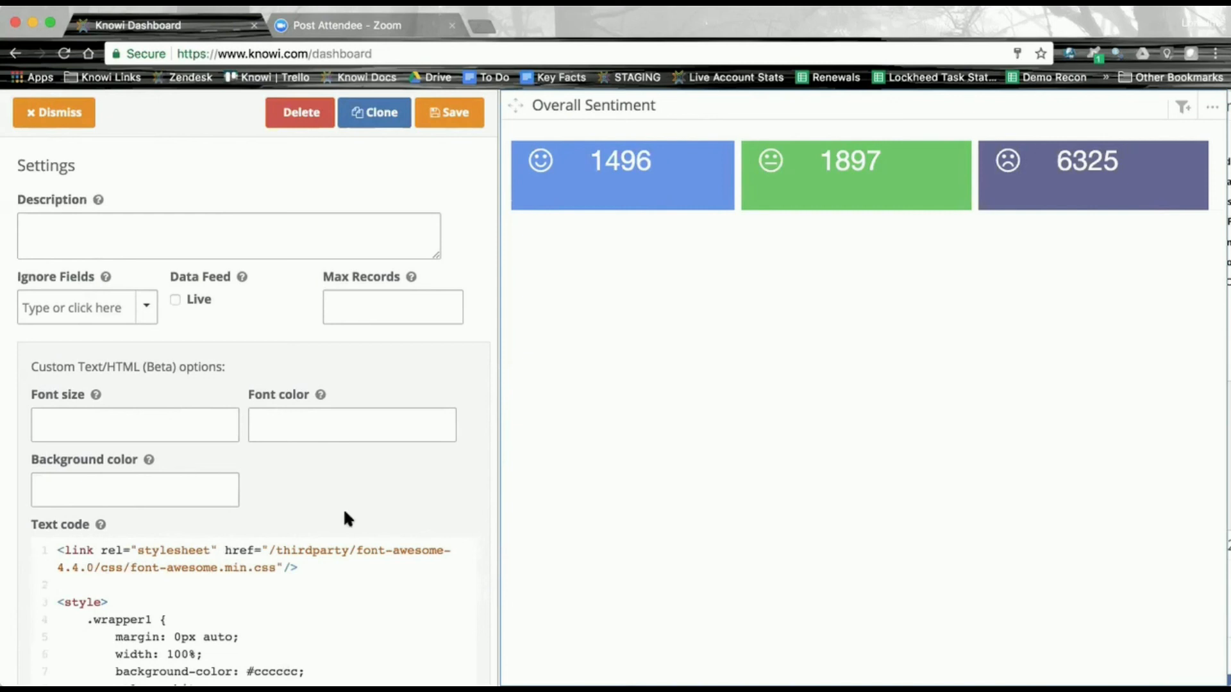
scroll(262, 658, "down", 10)
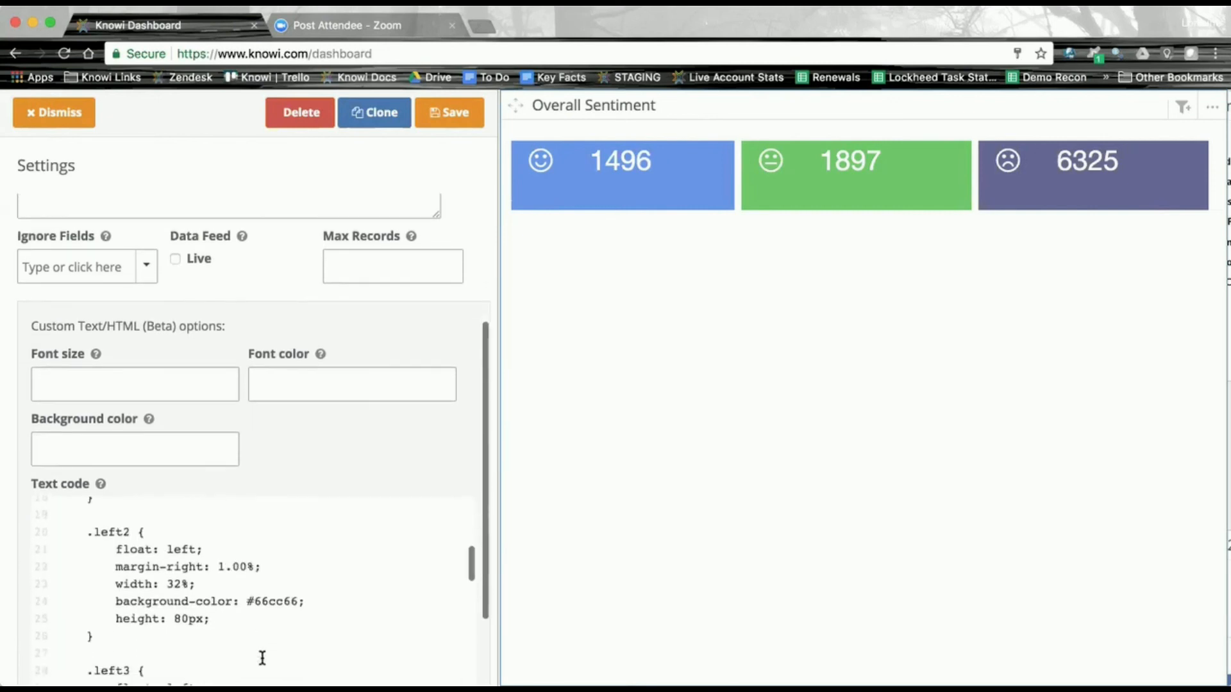
scroll(262, 658, "down", 15)
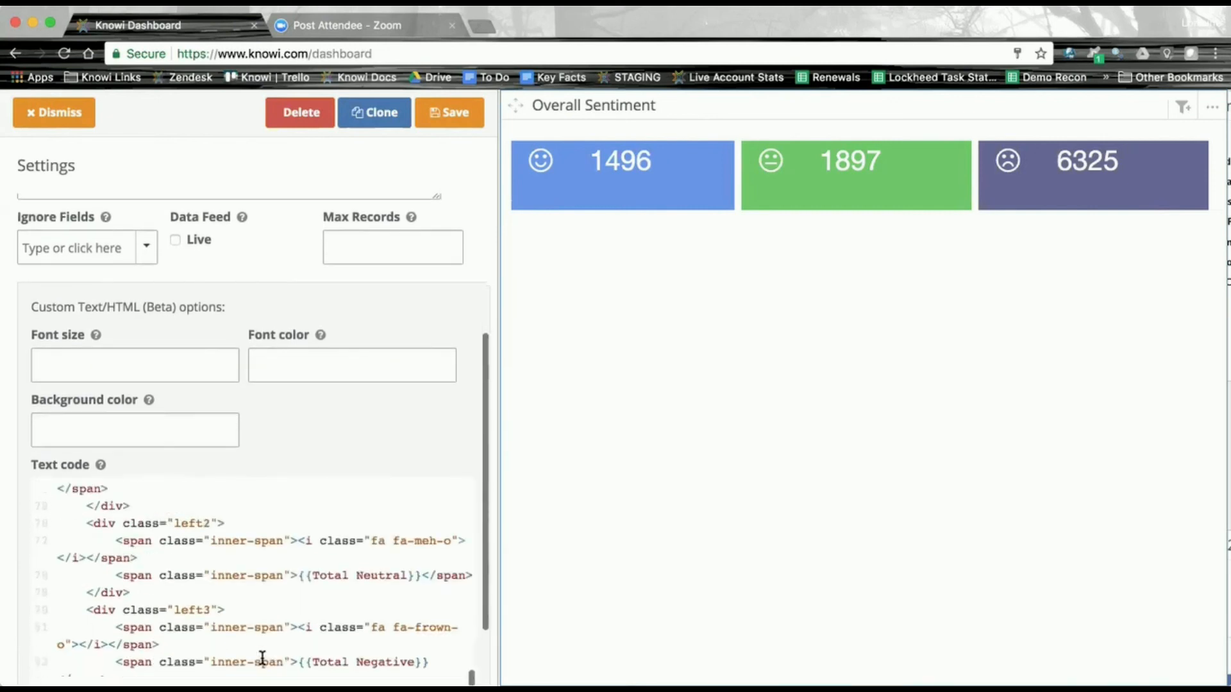
scroll(262, 658, "up", 1)
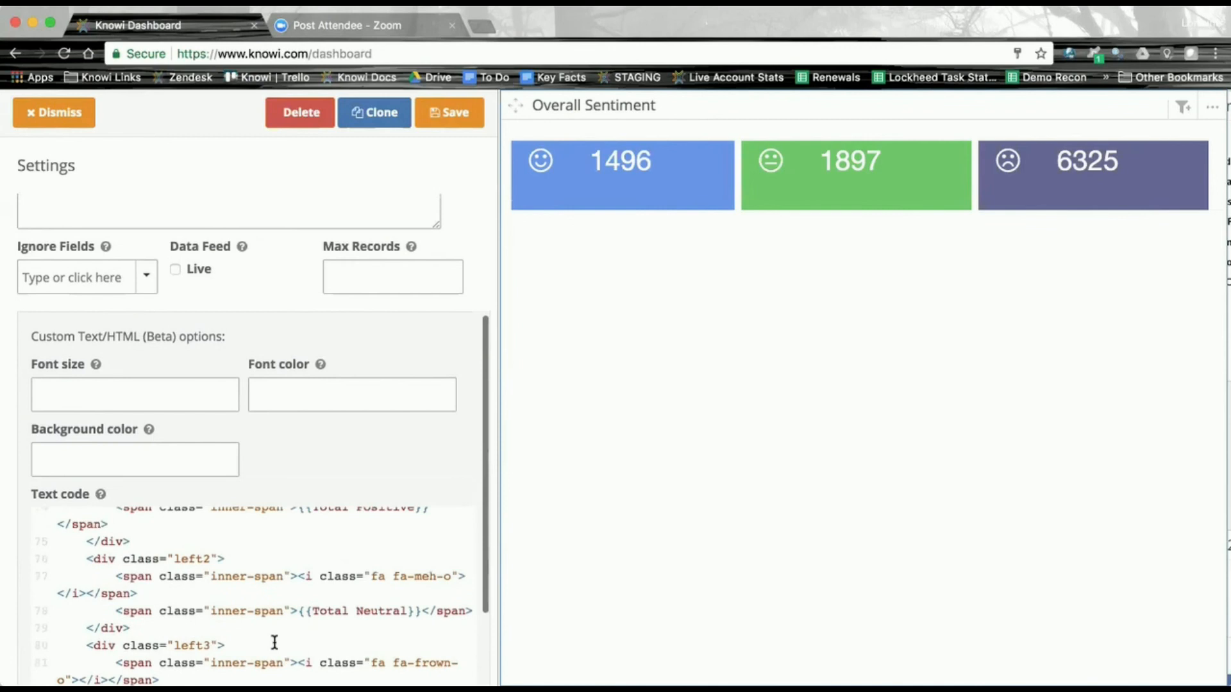
- Try adding a {{}} placeholder before {{Total Neutral}} in the text code, highlight the fa fa-meh-o icon class, and dismiss the settings
left_click(299, 611)
type("{{")
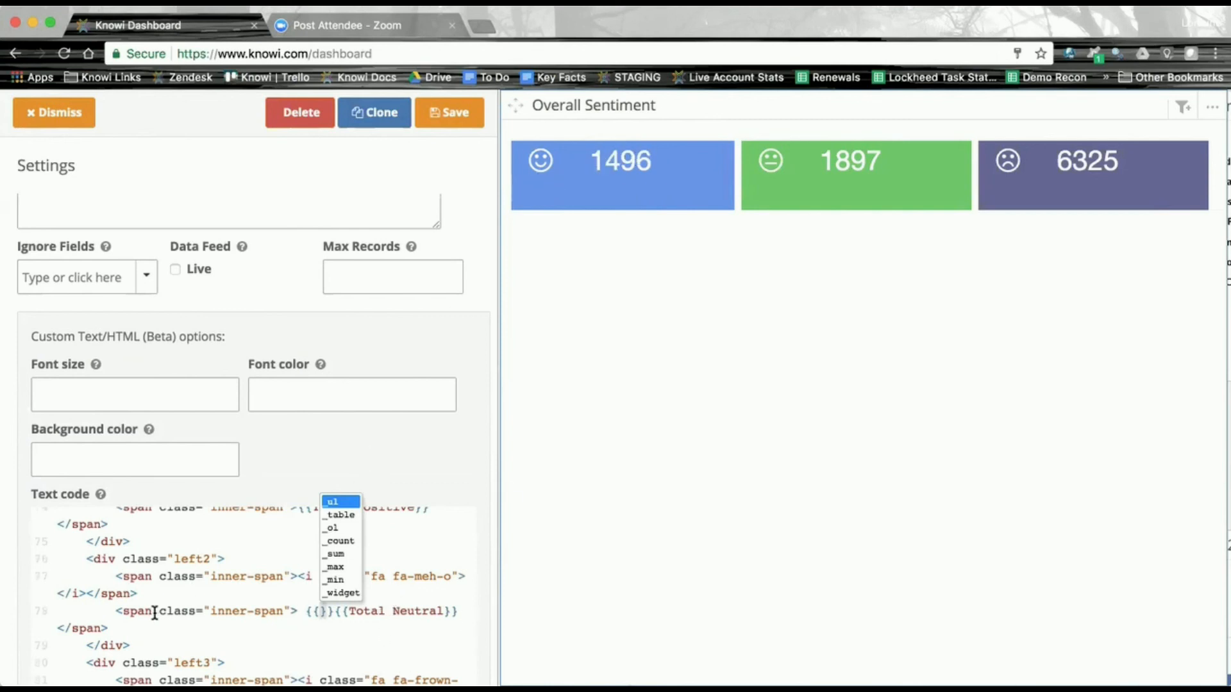
left_click(243, 576)
left_click_drag(368, 575, 454, 577)
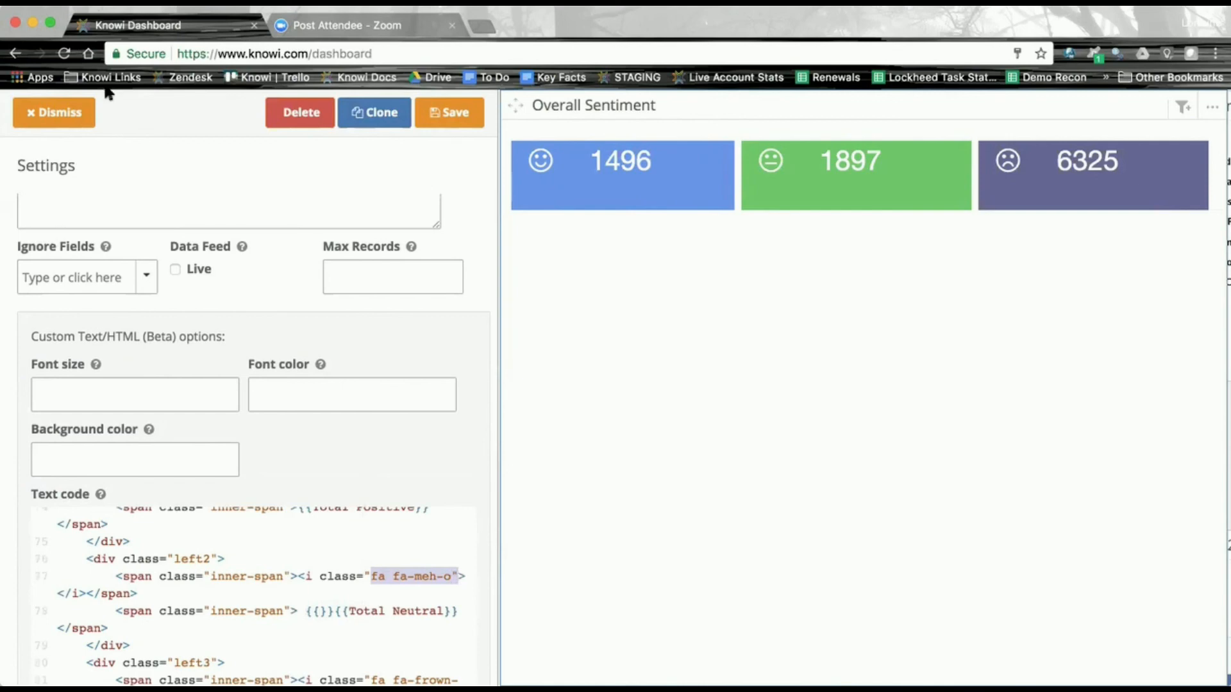
left_click(56, 114)
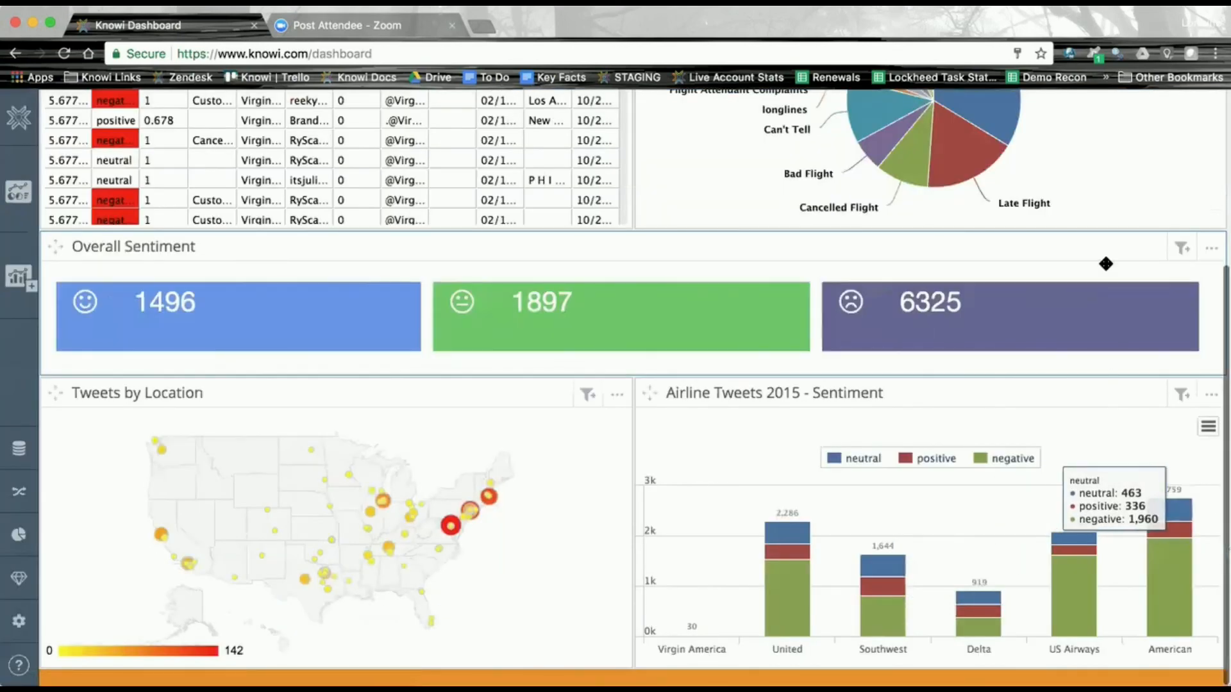
scroll(1134, 243, "up", 4)
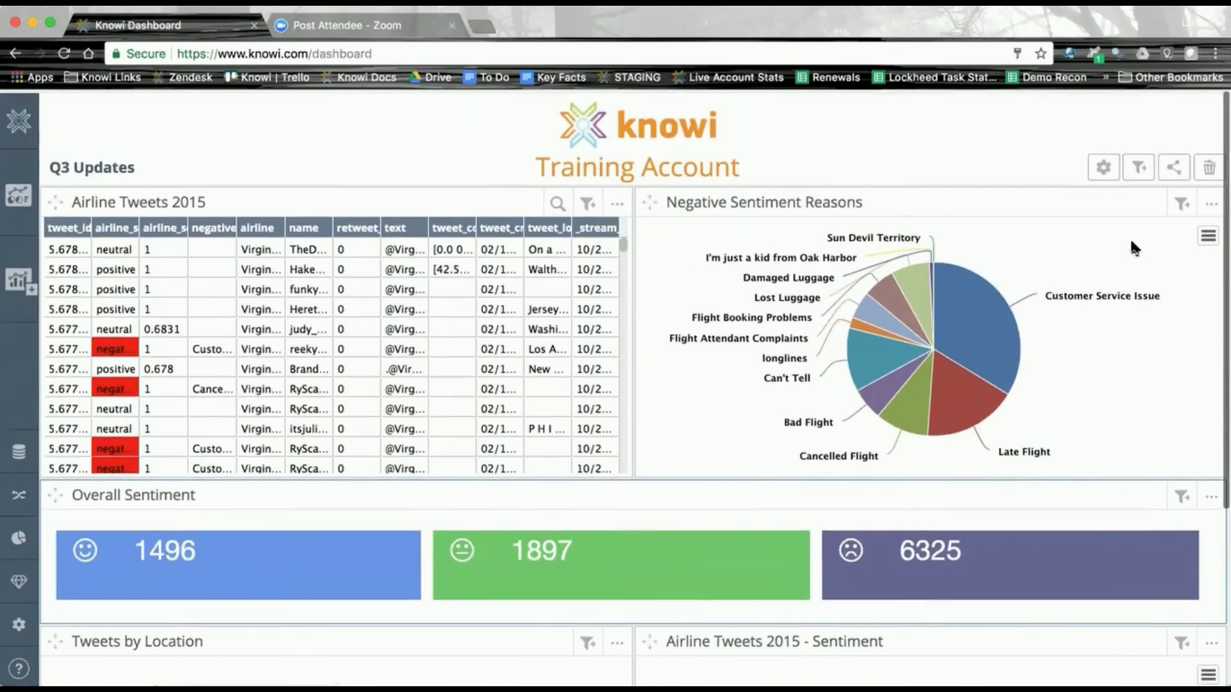